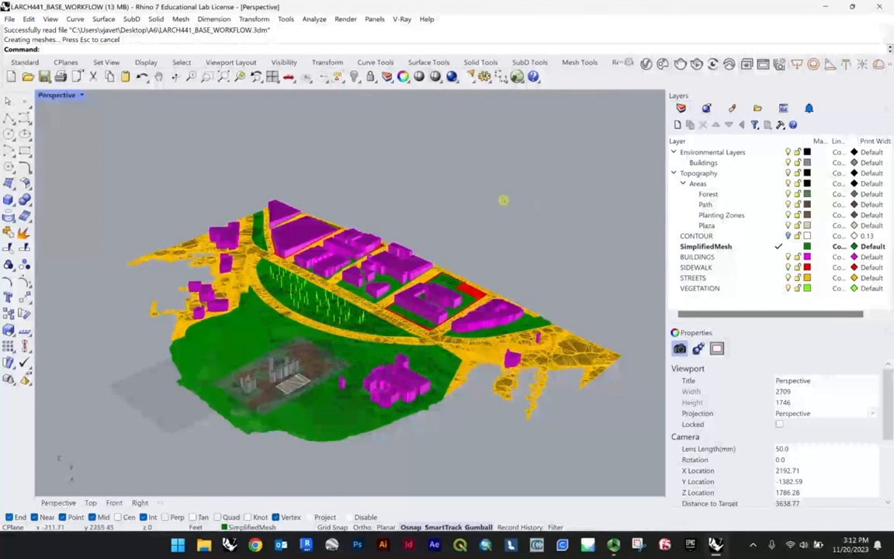
Check the layer material settings of Environmental Layers and close them without changes
scroll(503, 200, up, 5)
shift+right_drag(300, 262, 339, 296)
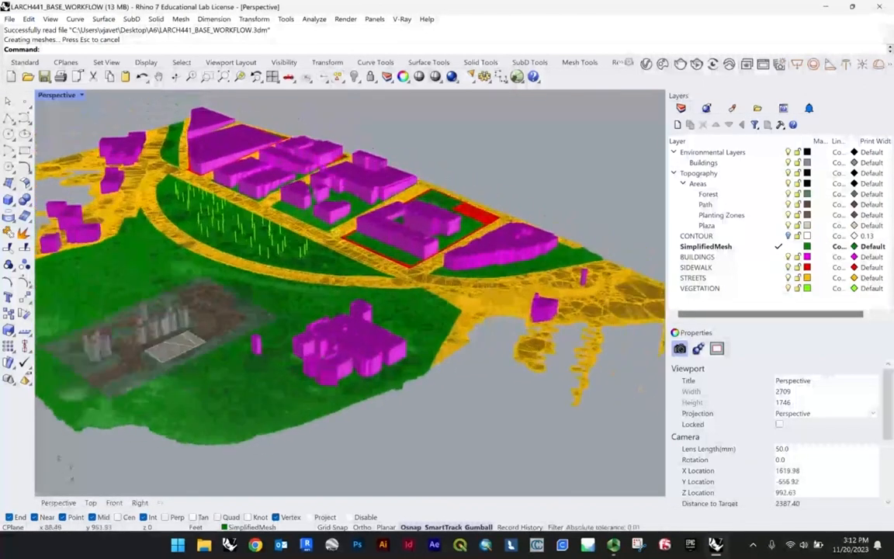
scroll(278, 290, down, 3)
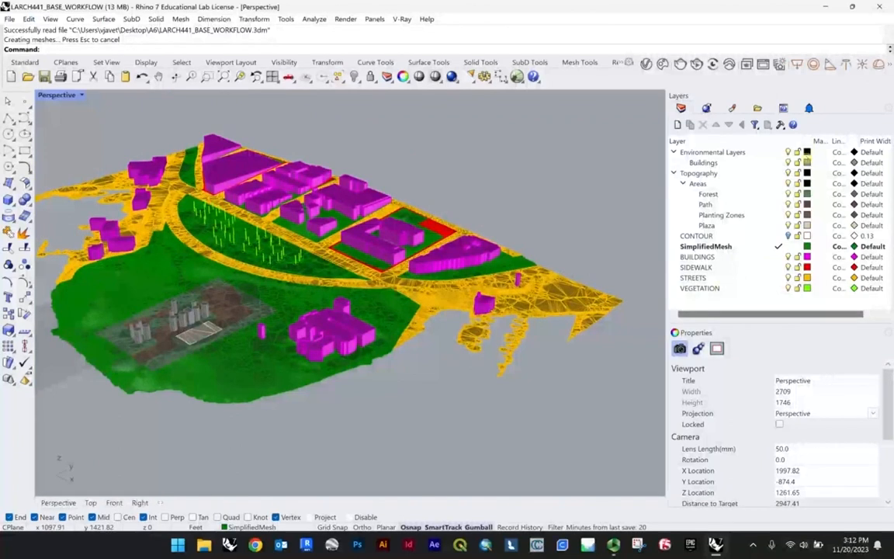
right_drag(110, 242, 249, 273)
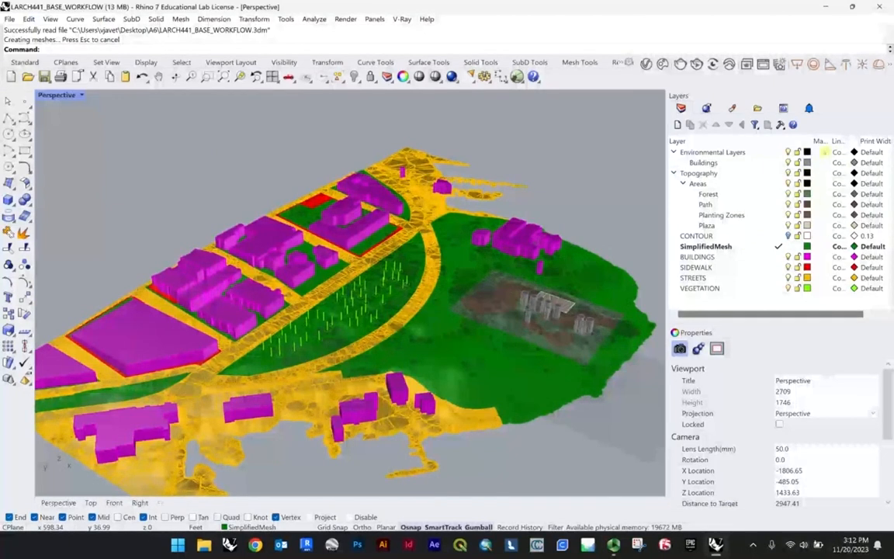
click(817, 152)
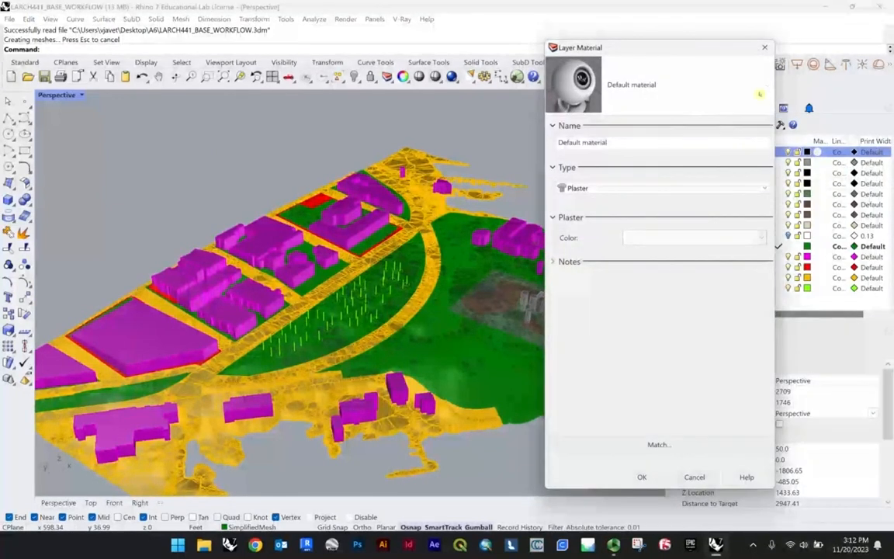
click(695, 476)
Pick the terrain, street and planting zone meshes one by one to examine which layer each is assigned to
click(490, 377)
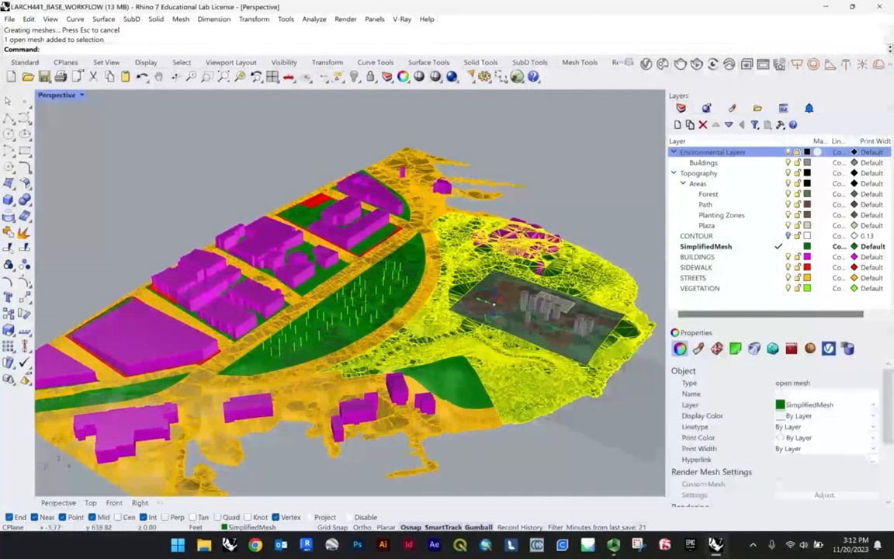
click(407, 319)
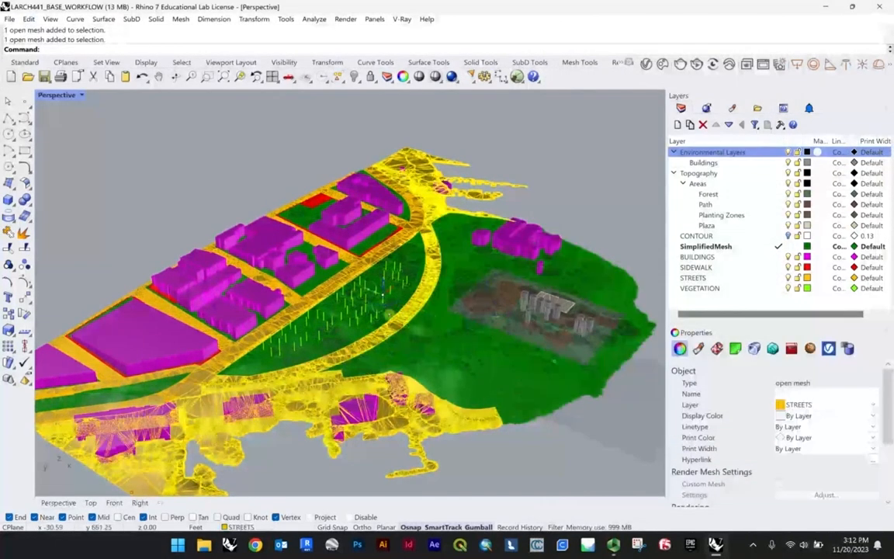
click(400, 241)
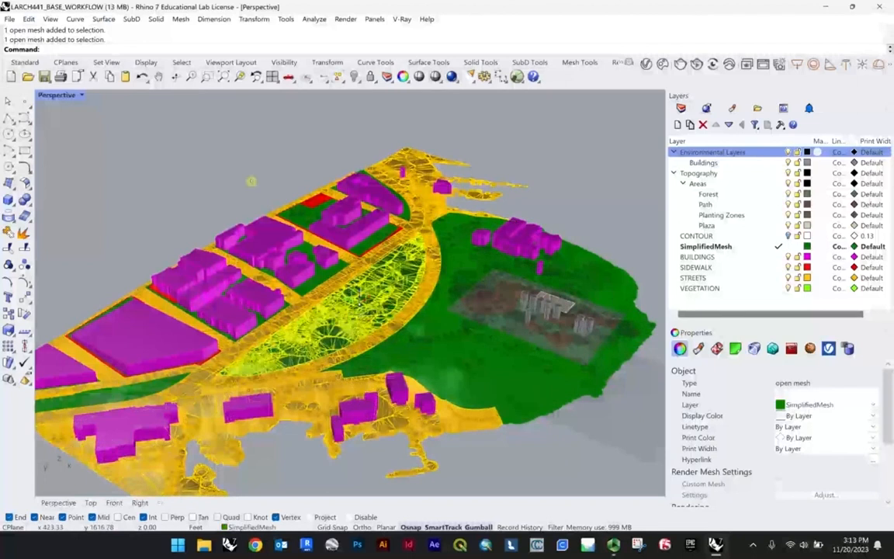
key(Escape)
scroll(439, 311, up, 3)
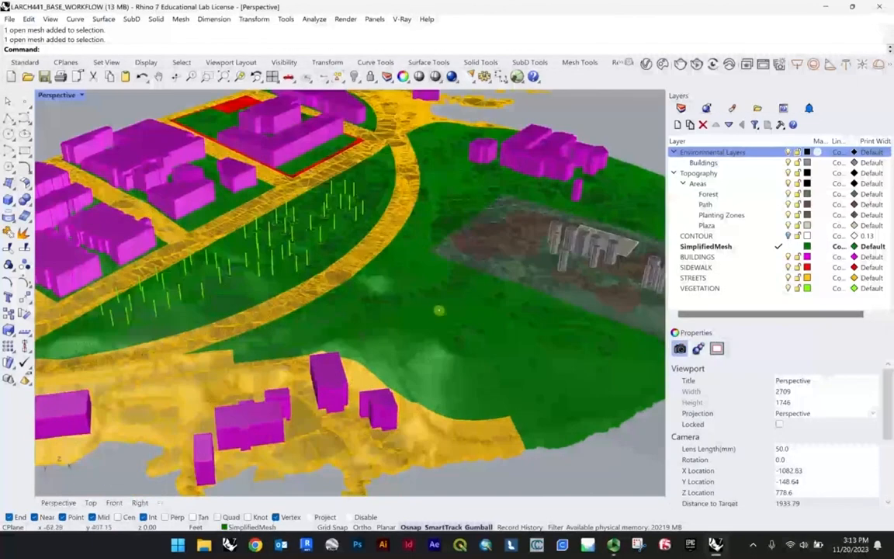
click(321, 227)
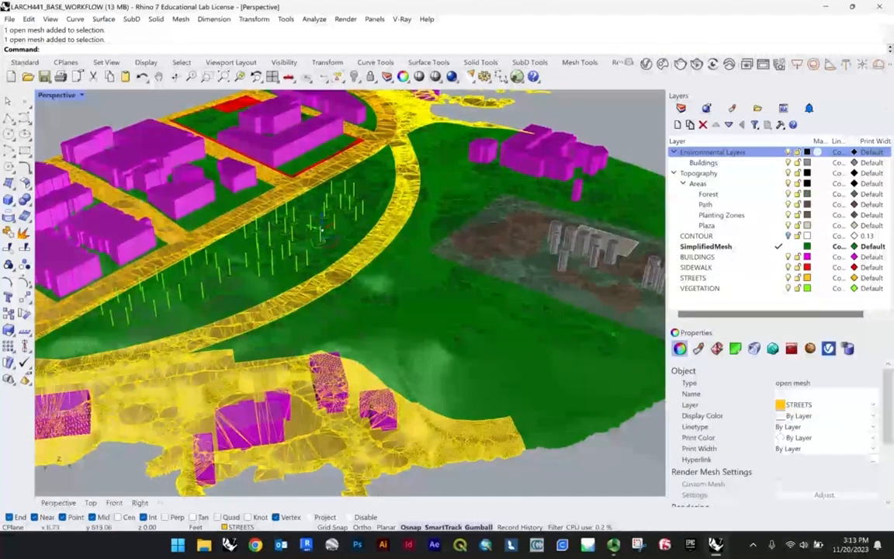
click(368, 239)
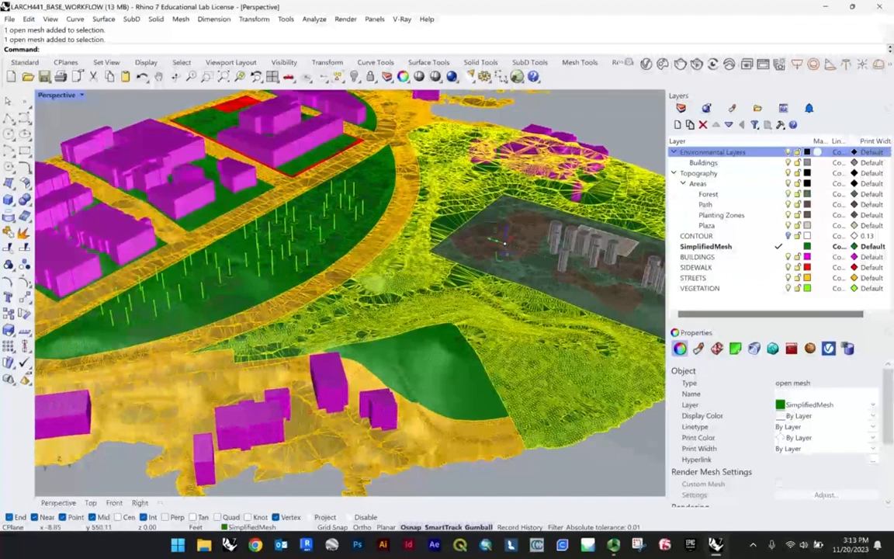
click(536, 229)
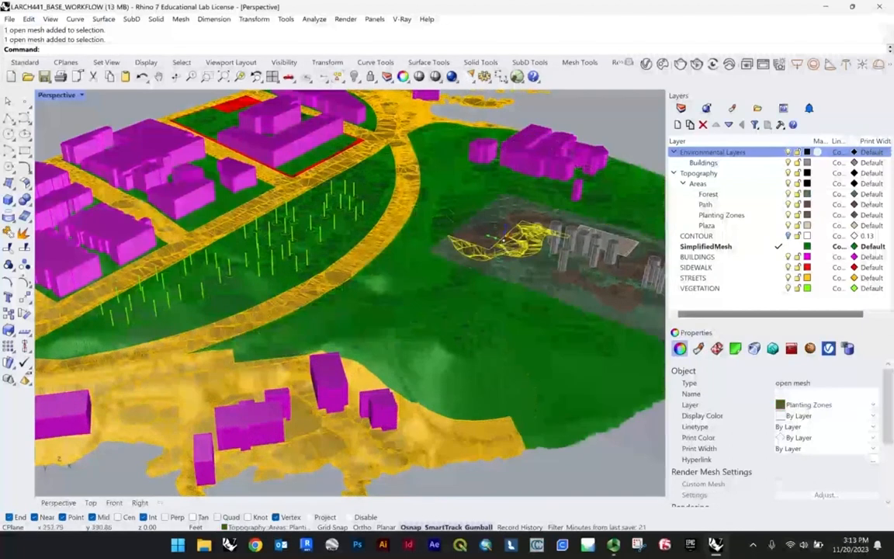
shift+right_drag(499, 221, 319, 236)
key(Escape)
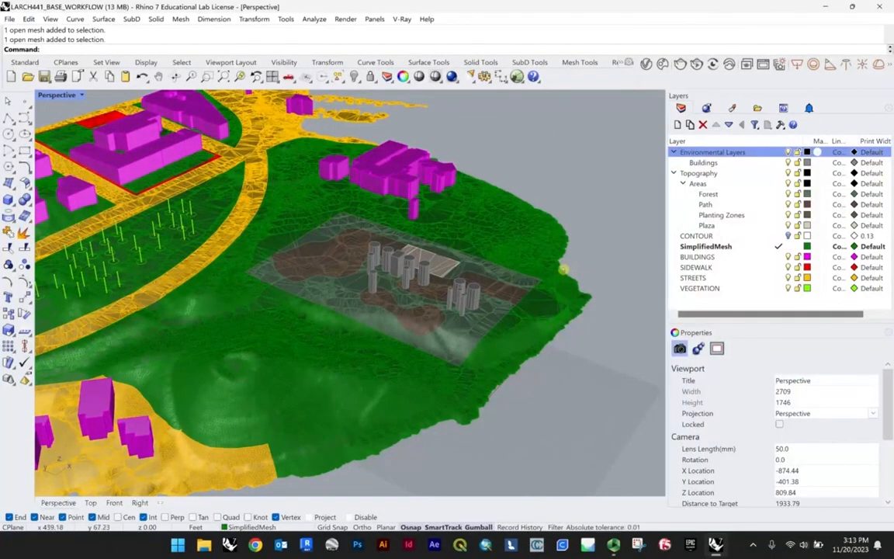
Try SynchronizeRenderColors on the whole selected model and undo it
scroll(529, 275, down, 8)
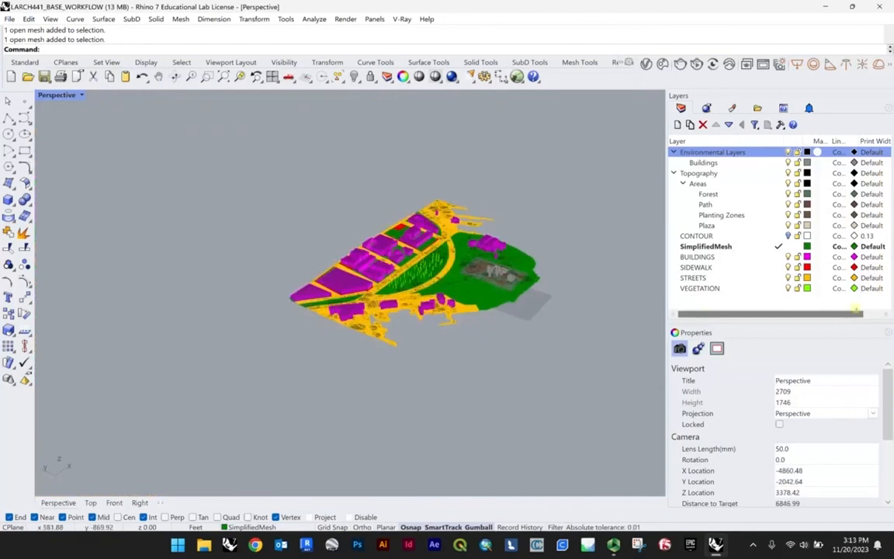
drag(625, 408, 264, 182)
scroll(436, 239, up, 6)
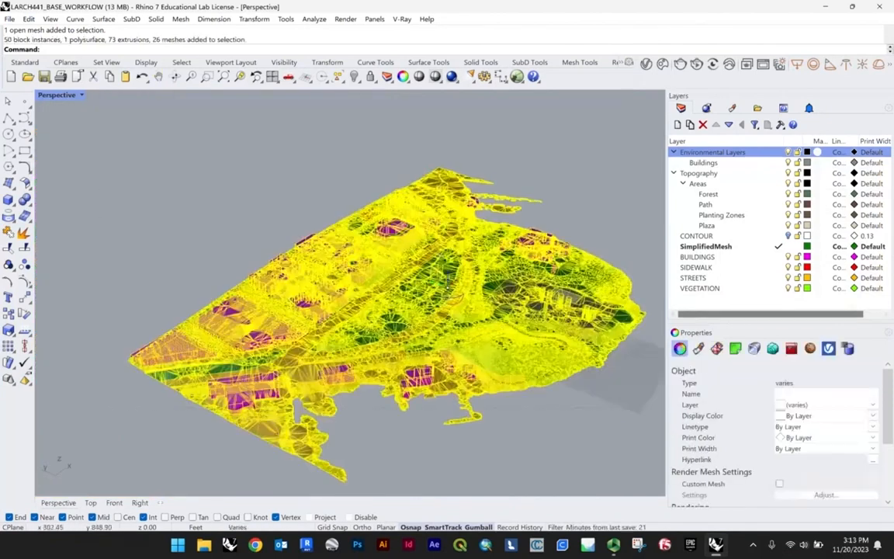
text(Synch)
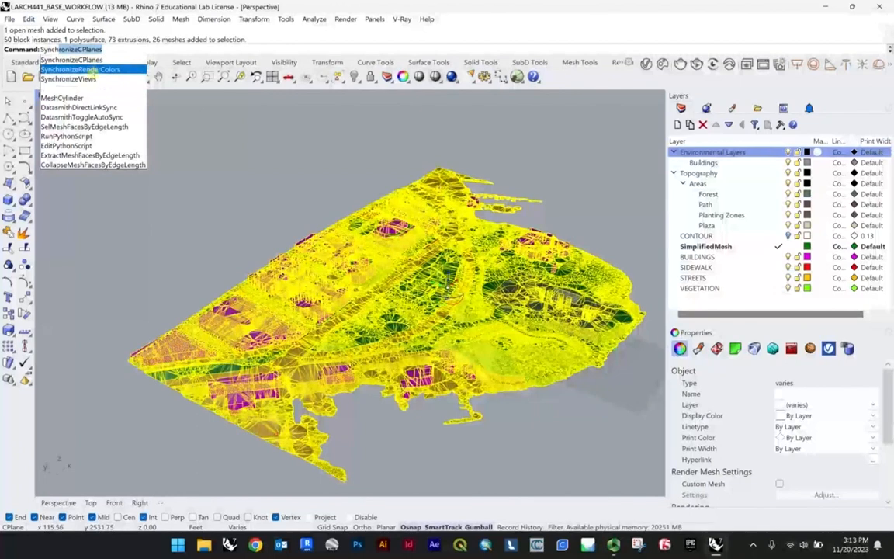
click(92, 70)
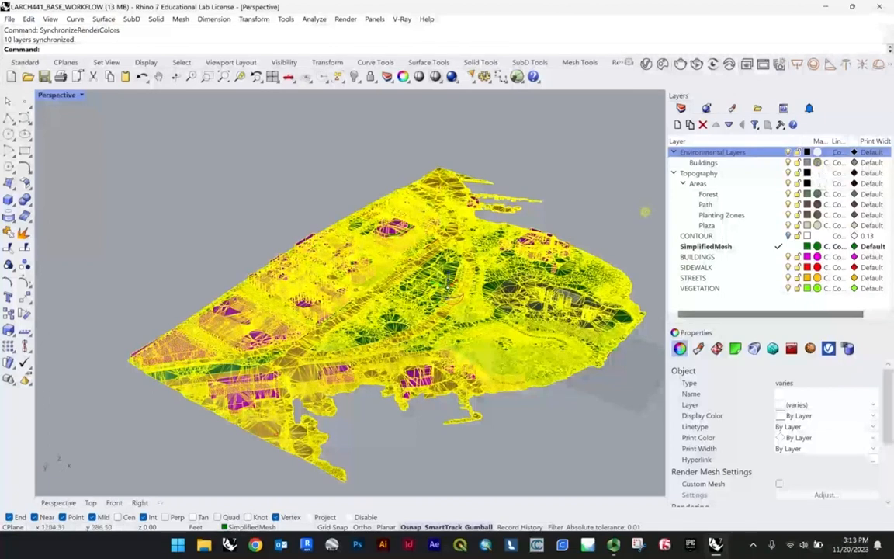
click(578, 190)
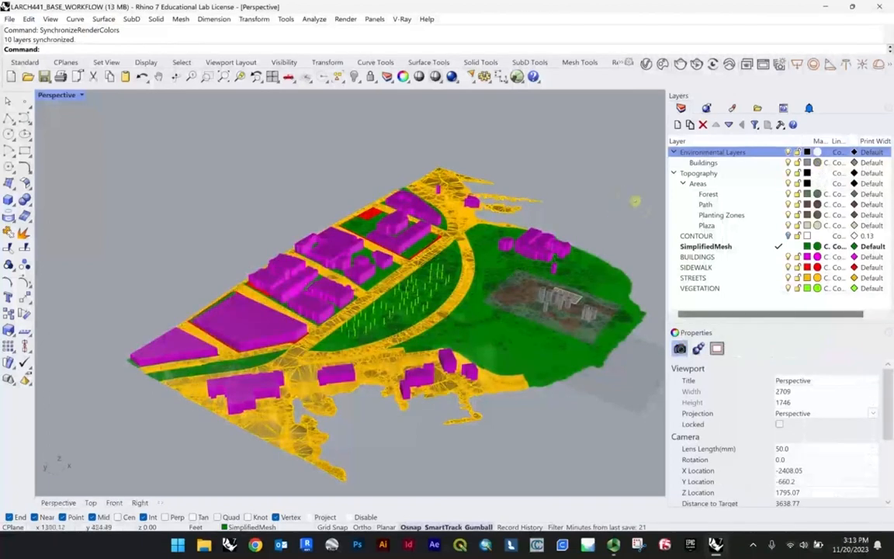
key(ctrl+z)
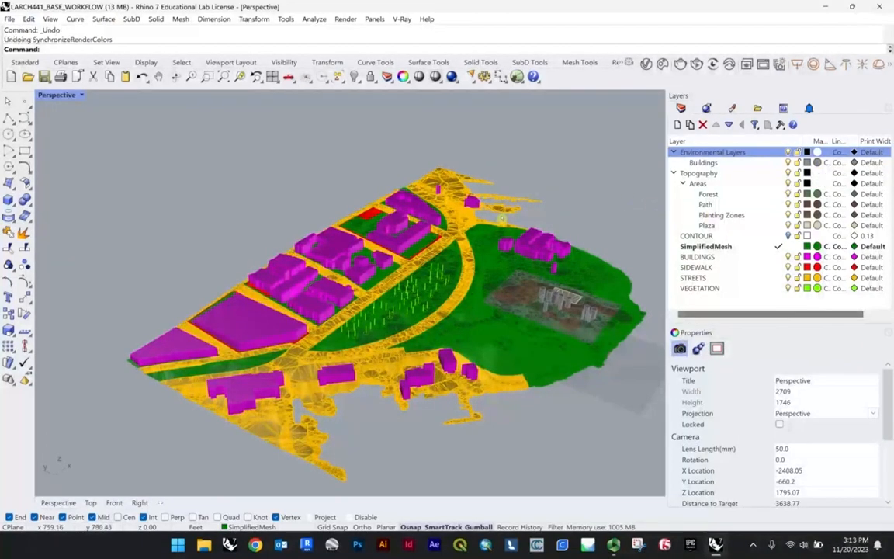
Switch the Perspective viewport to Rendered display and inspect the terrain mesh and a building there
click(81, 95)
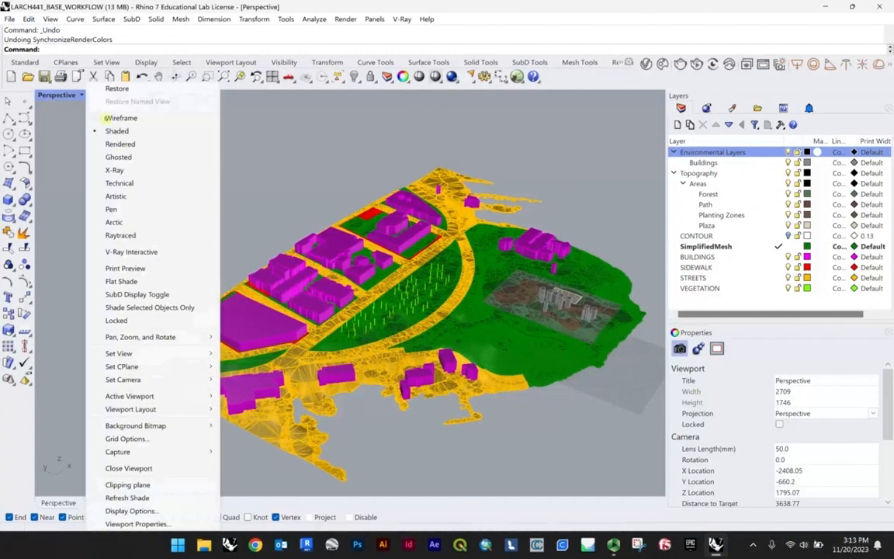
click(120, 144)
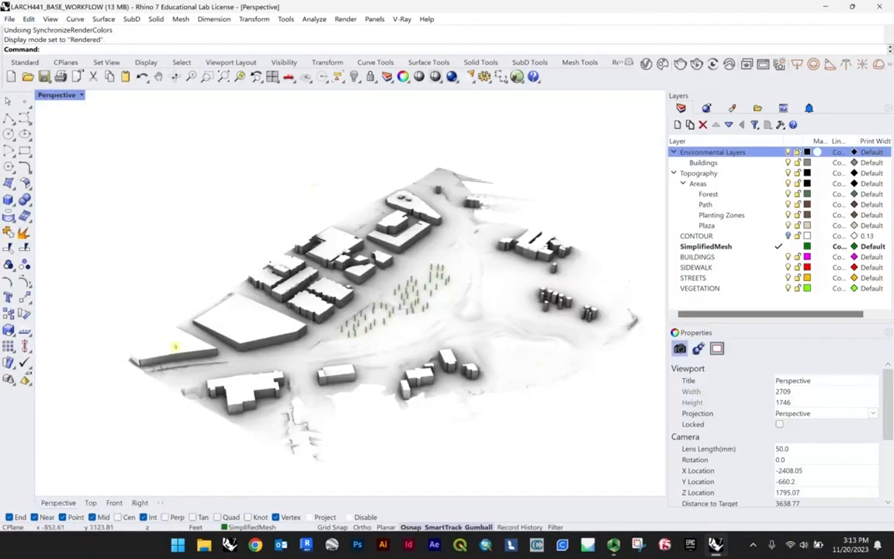
scroll(233, 268, down, 2)
scroll(395, 291, up, 5)
scroll(395, 291, down, 5)
click(406, 287)
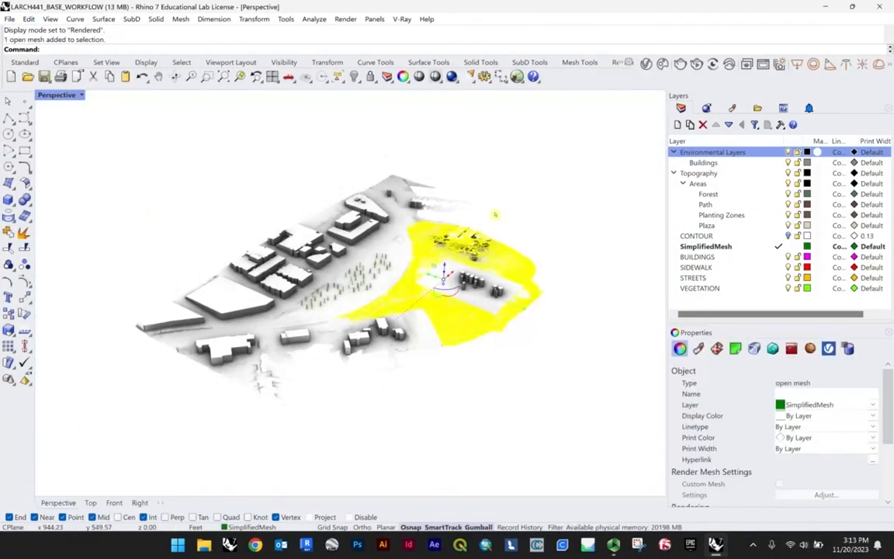
key(Escape)
click(353, 231)
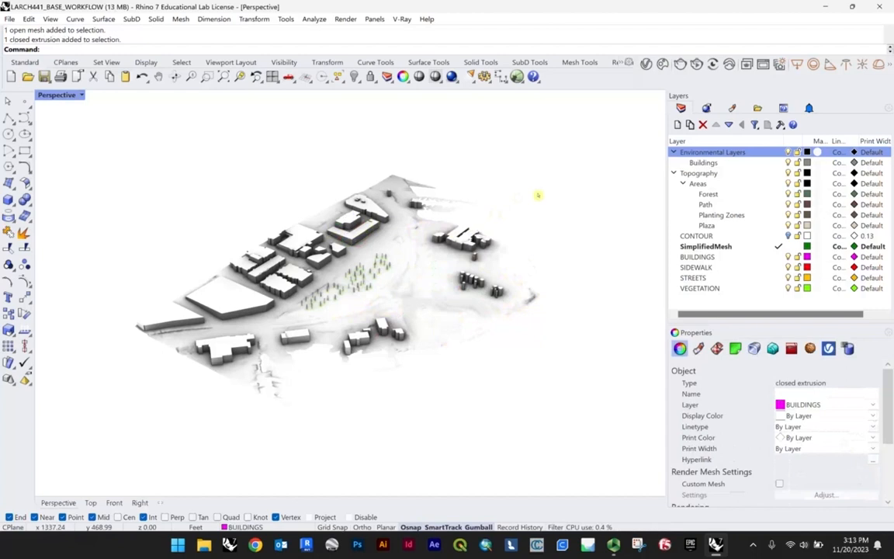
key(Escape)
Select the whole model and match its layer materials to the layer colors with SynchronizeRenderColors
drag(634, 440, 52, 99)
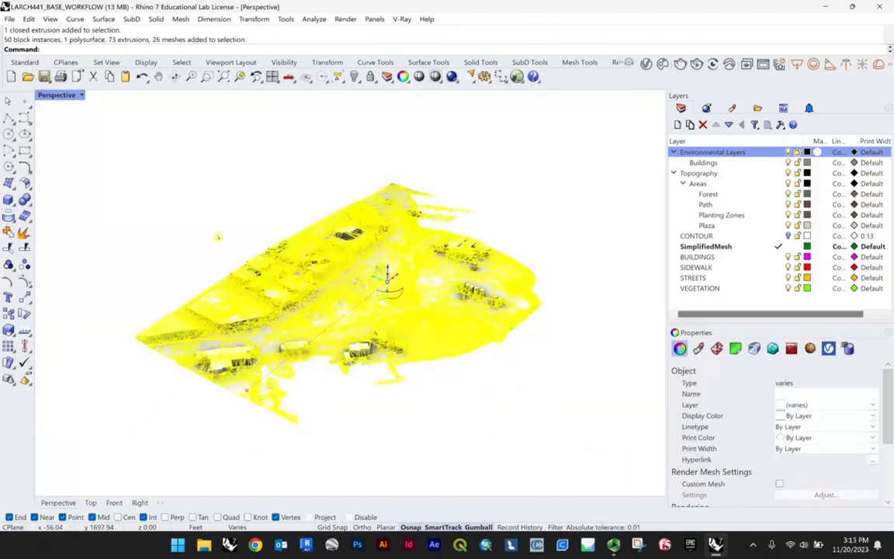
text(SynchronizeRenderColors)
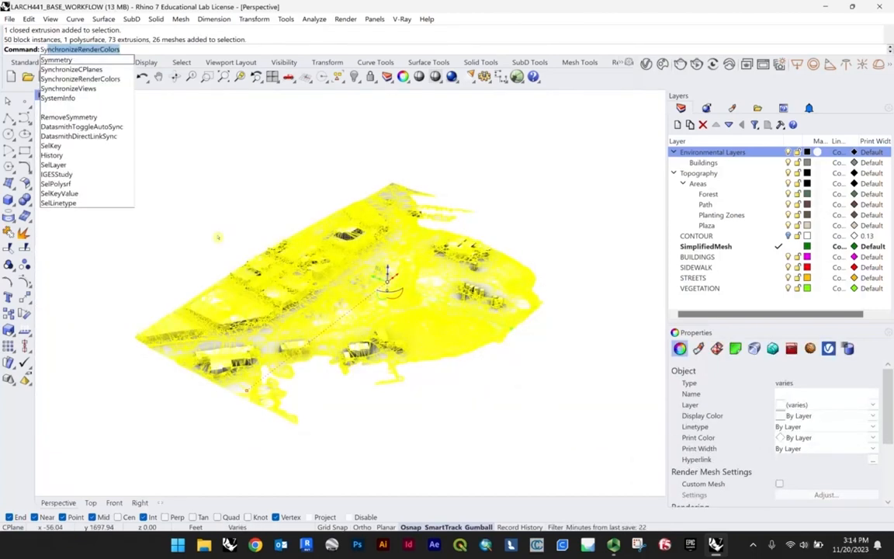
key(Return)
click(219, 227)
Examine the rendered colors of the streets, terrain and buildings up close and across the whole site
scroll(484, 297, up, 12)
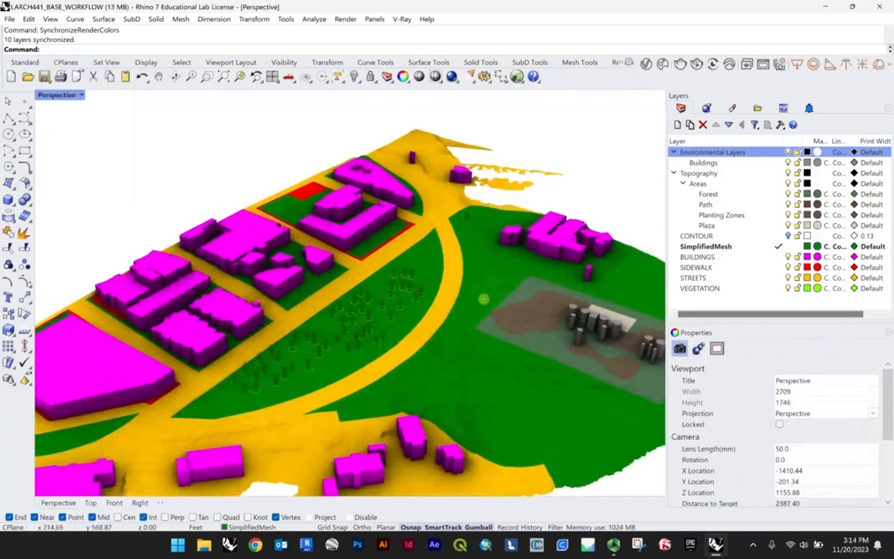
right_drag(518, 292, 527, 273)
scroll(489, 272, up, 5)
click(455, 276)
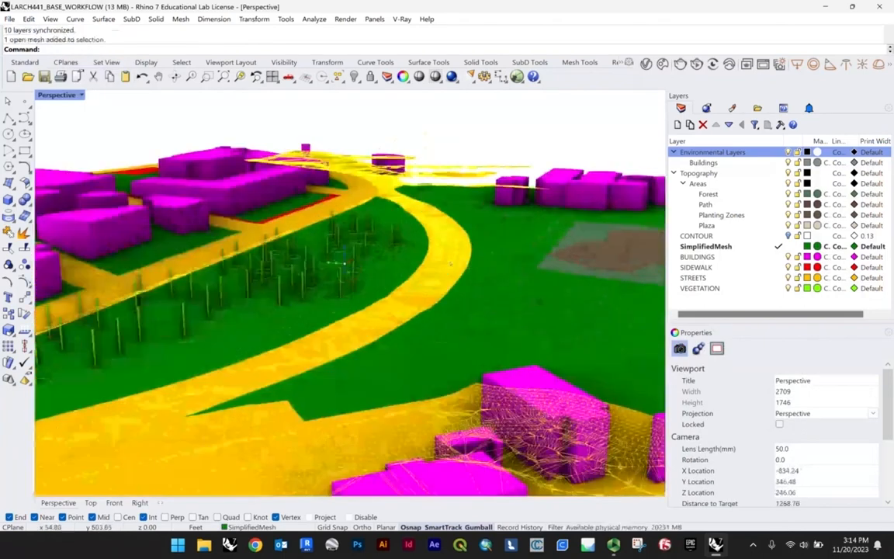
click(511, 311)
click(387, 266)
scroll(385, 264, down, 7)
click(448, 158)
scroll(419, 157, down, 6)
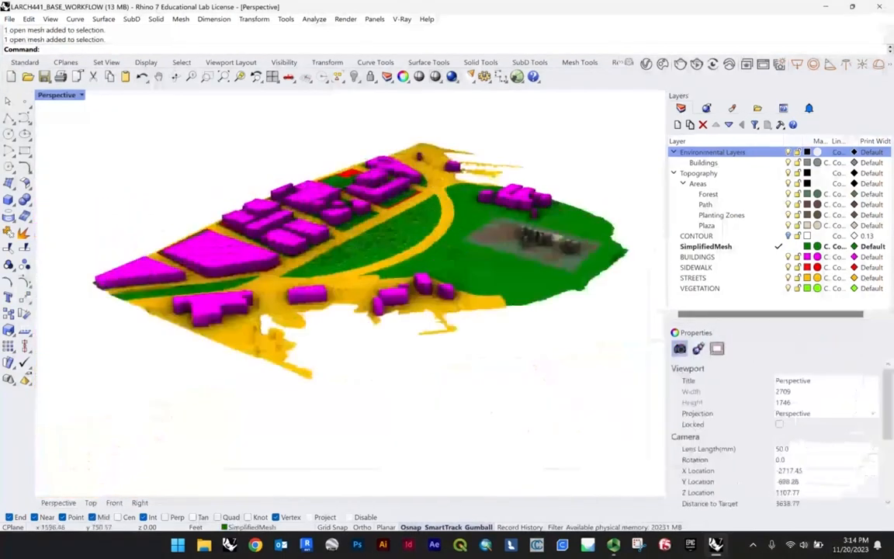
Switch the Perspective viewport back to Shaded display and view the site from the opposite side
right_drag(289, 124, 233, 138)
click(58, 95)
click(118, 140)
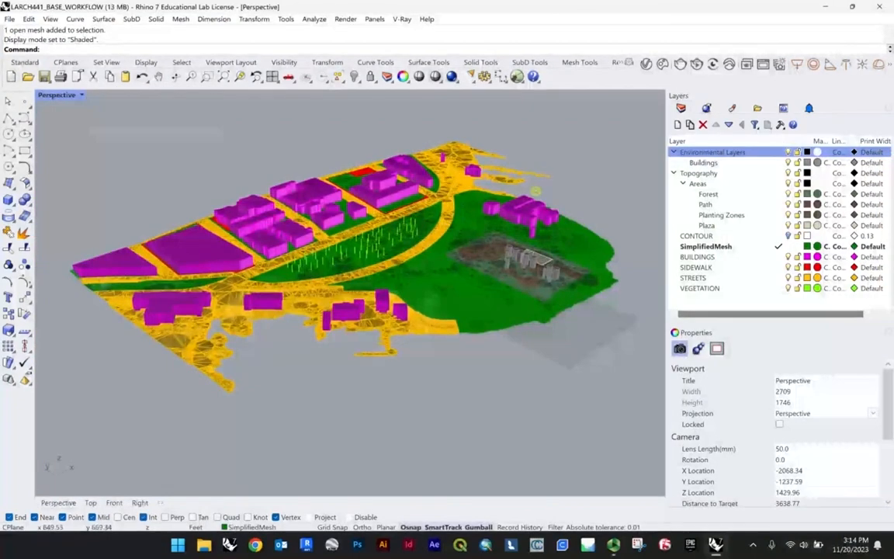
right_drag(482, 174, 409, 215)
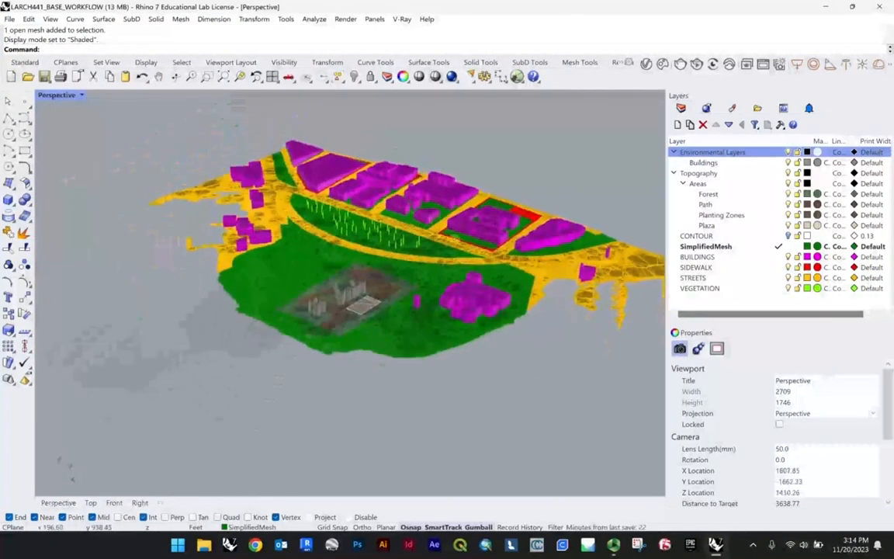
Hide the VEGETATION layer and select all the remaining visible geometry
click(789, 288)
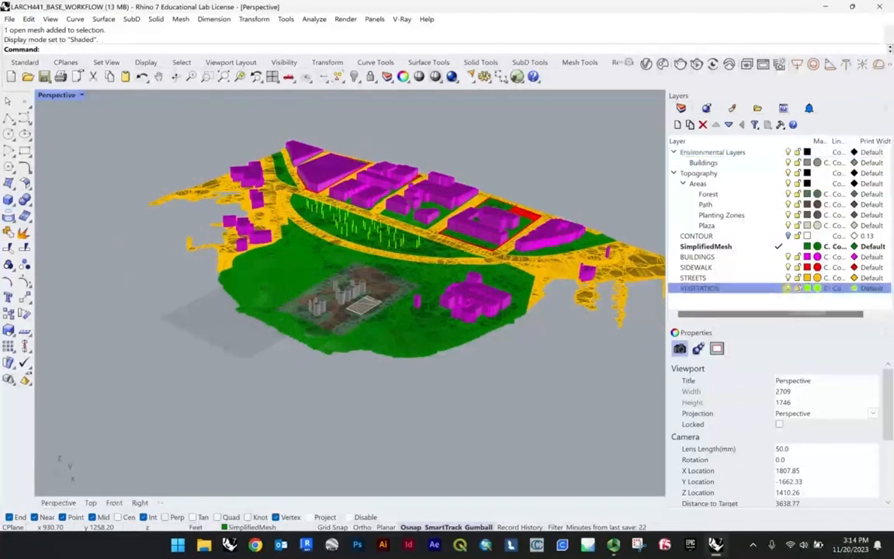
scroll(290, 244, down, 2)
scroll(291, 244, down, 2)
drag(580, 352, 137, 112)
scroll(366, 250, up, 4)
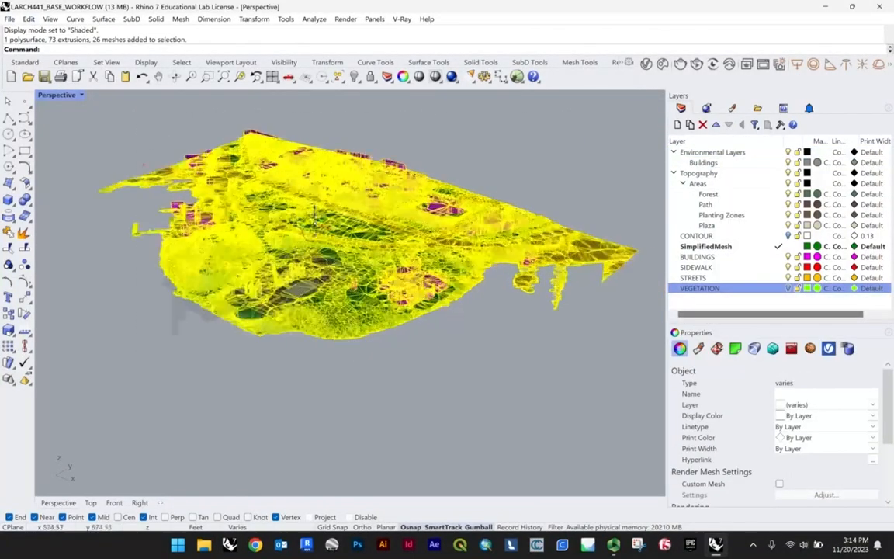
Clear the selection and inspect the planting, path and plaza area within the terrain
click(505, 354)
drag(632, 350, 380, 365)
scroll(186, 307, up, 5)
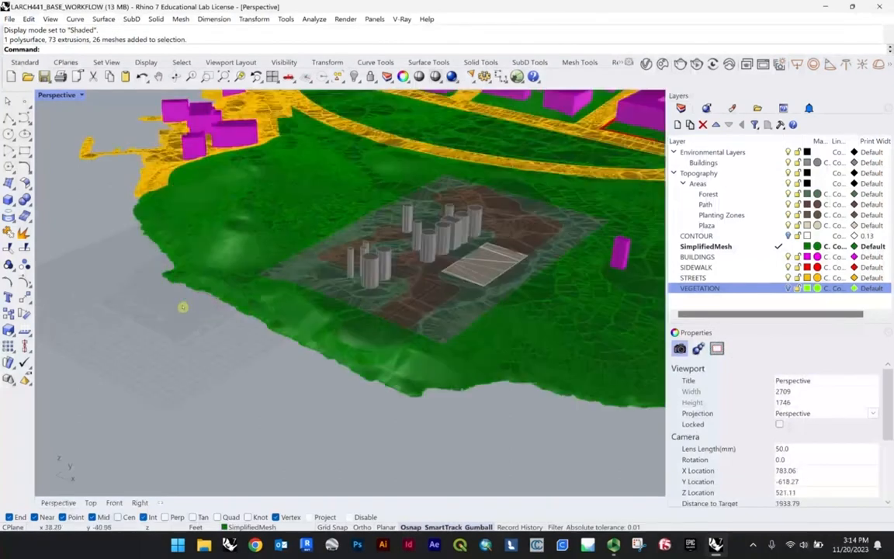
scroll(193, 301, down, 6)
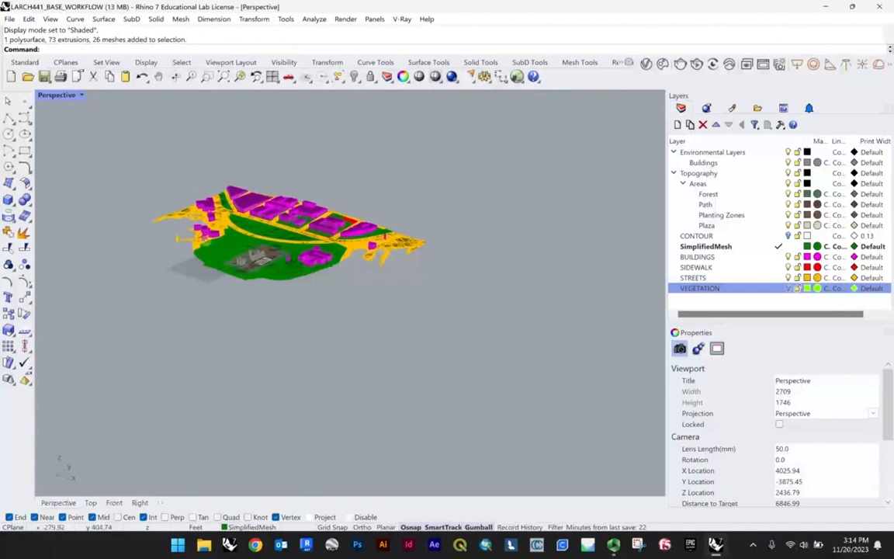
Select all the visible site geometry with the VEGETATION layer left out
drag(506, 335, 111, 115)
right_drag(233, 159, 300, 215)
scroll(325, 237, up, 5)
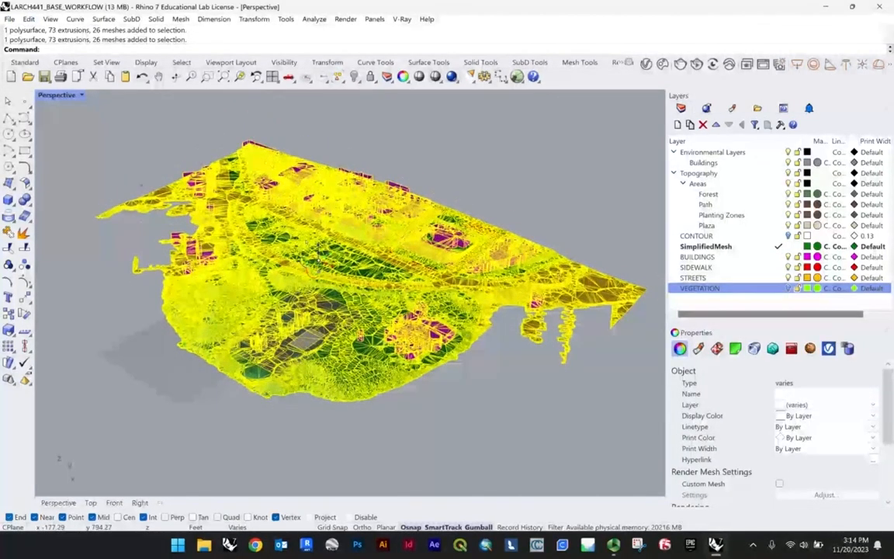
click(499, 153)
scroll(656, 364, down, 3)
drag(649, 385, 213, 113)
shift+right_drag(493, 179, 449, 185)
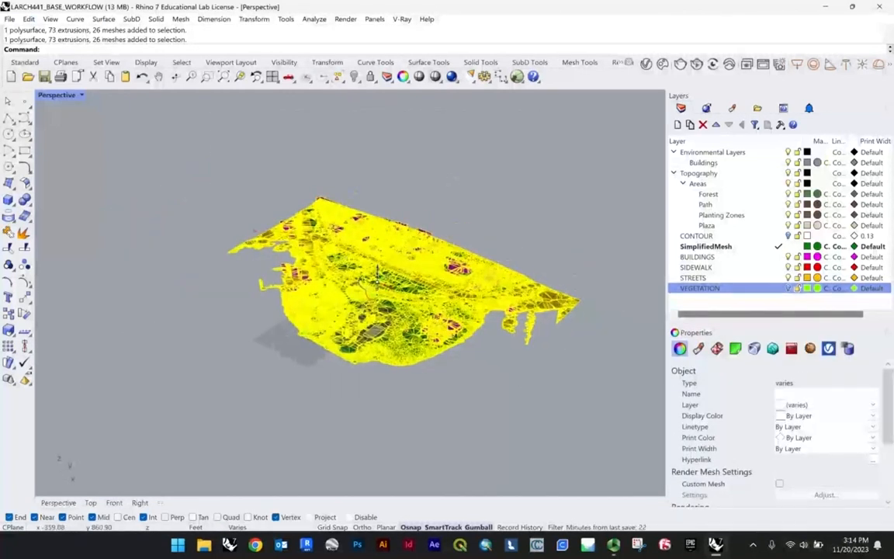
Export the selected geometry as a COLLADA (*.dae) file named BASE in the A6 folder
click(9, 18)
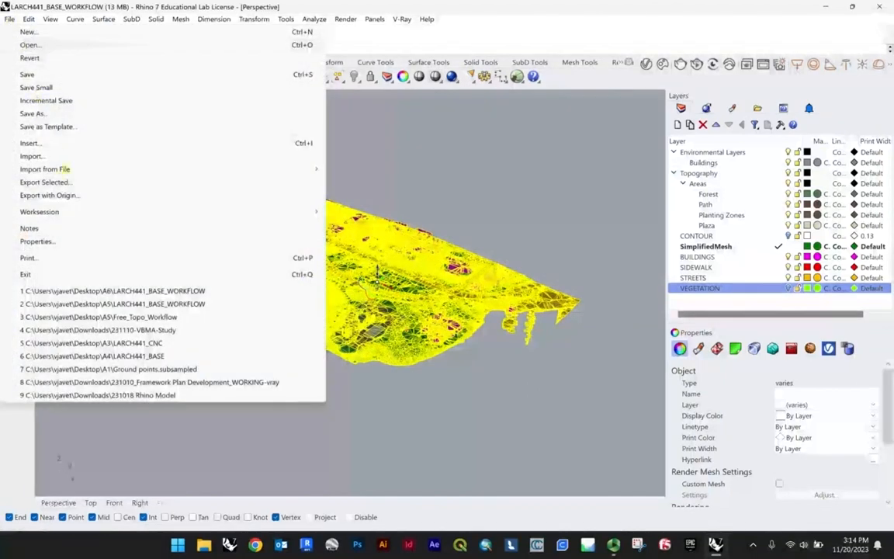
click(160, 183)
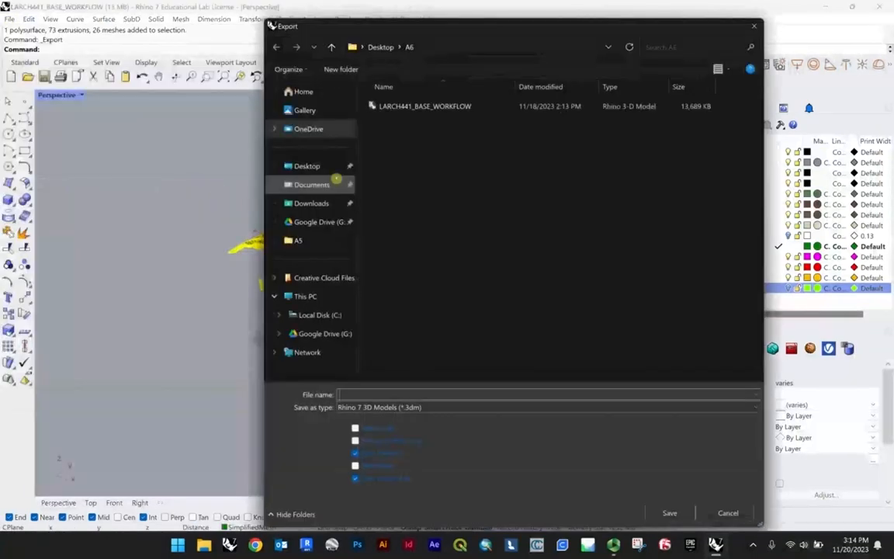
click(424, 407)
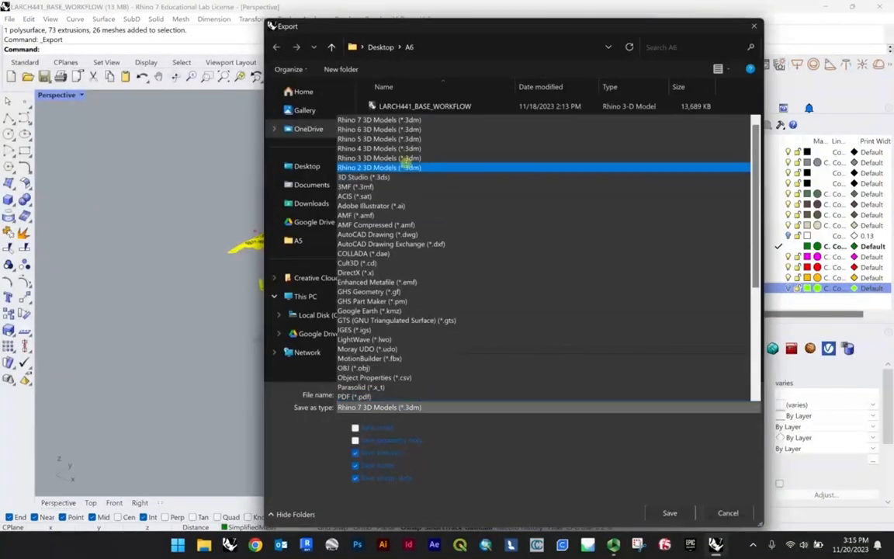
click(373, 253)
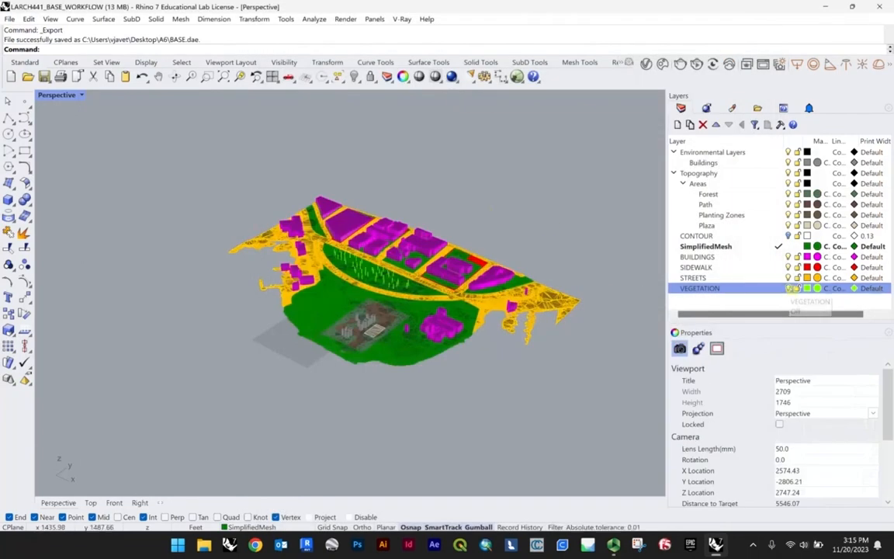
Select all objects on the VEGETATION layer and export them as a COLLADA file named TREES in the A6 folder
right_click(717, 288)
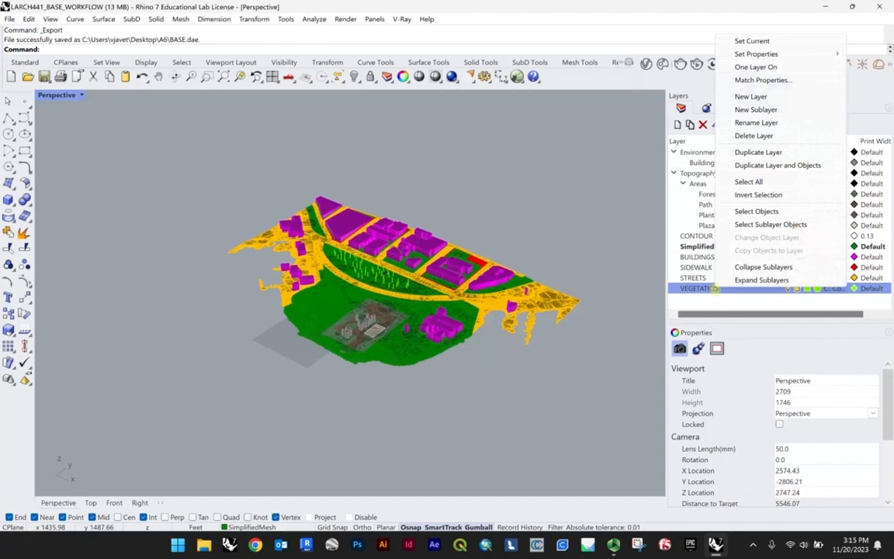
click(757, 211)
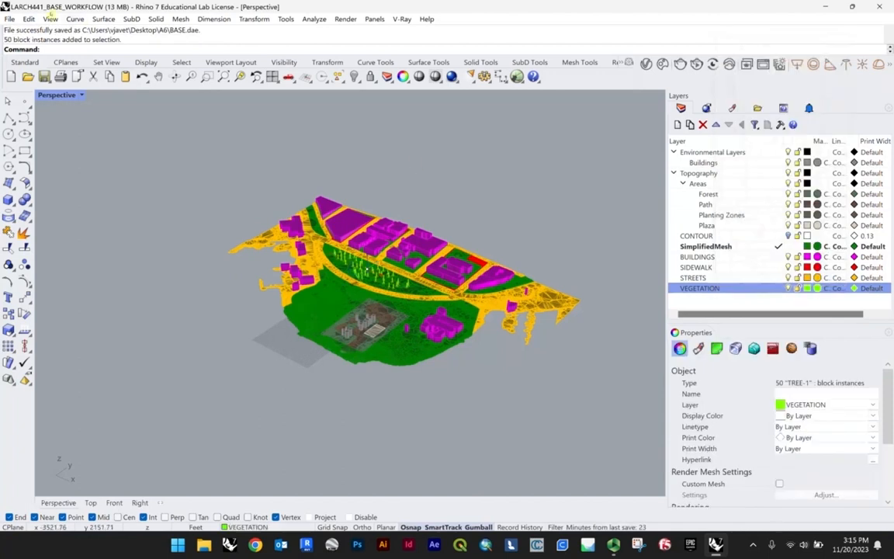
click(10, 18)
click(54, 173)
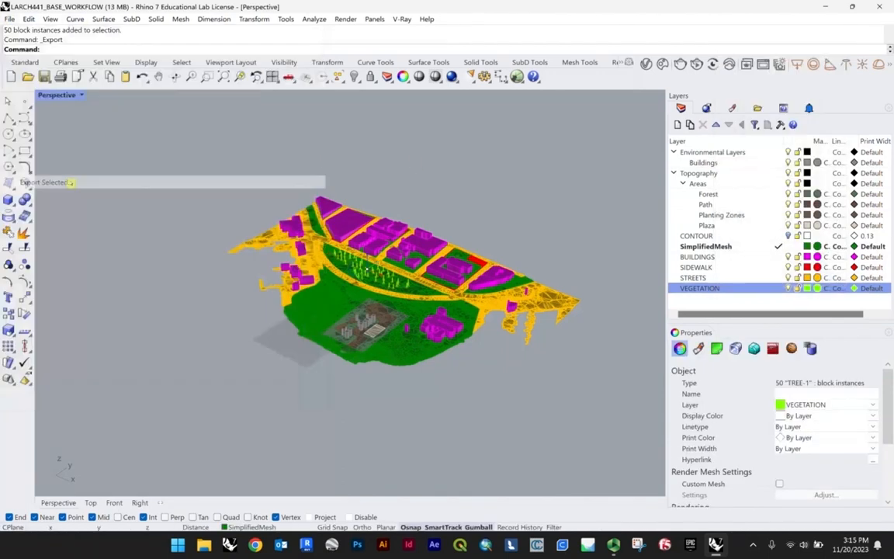
text(TREE)
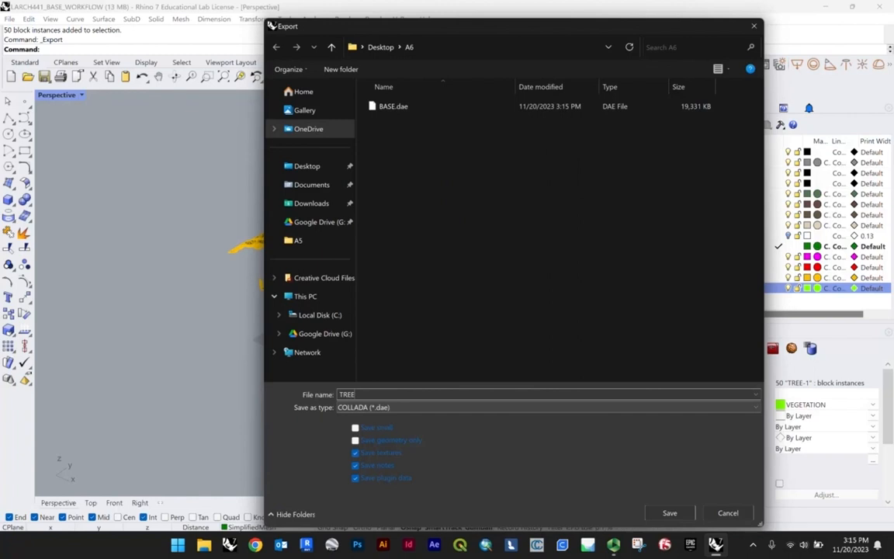
text(S)
key(Return)
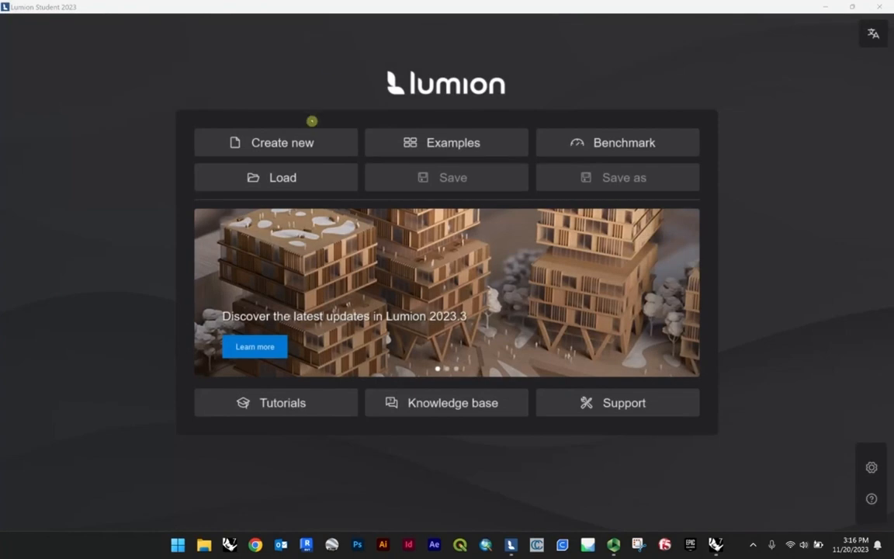
Create a new project in Lumion with flat grass ground and look around the scene origin
click(261, 143)
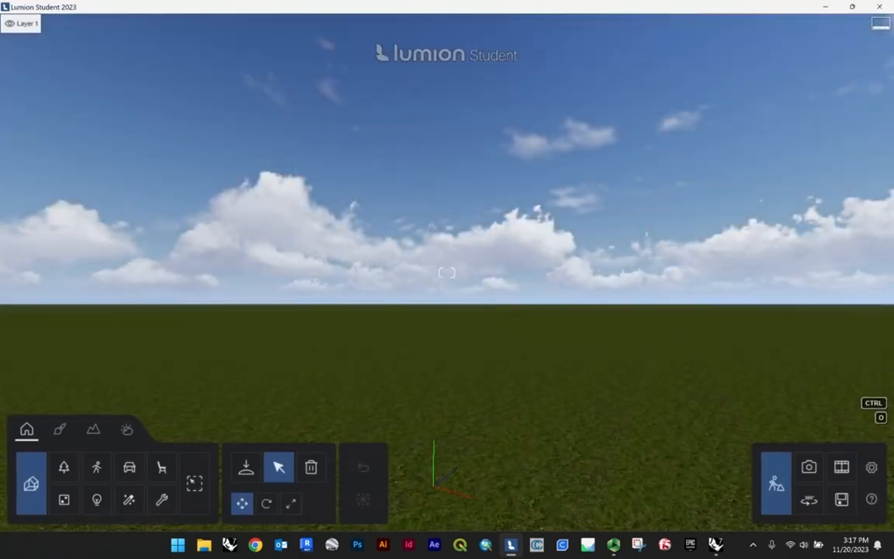
right_drag(447, 273, 432, 313)
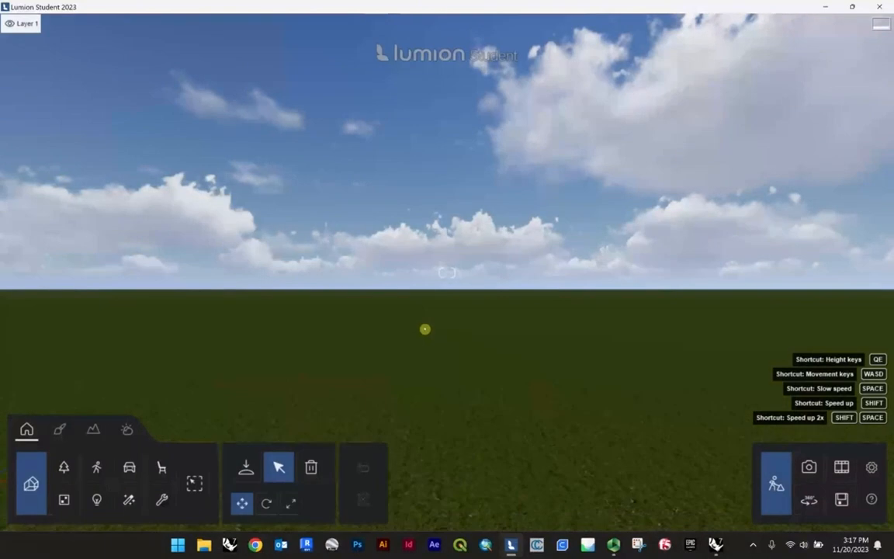
right_drag(473, 352, 287, 377)
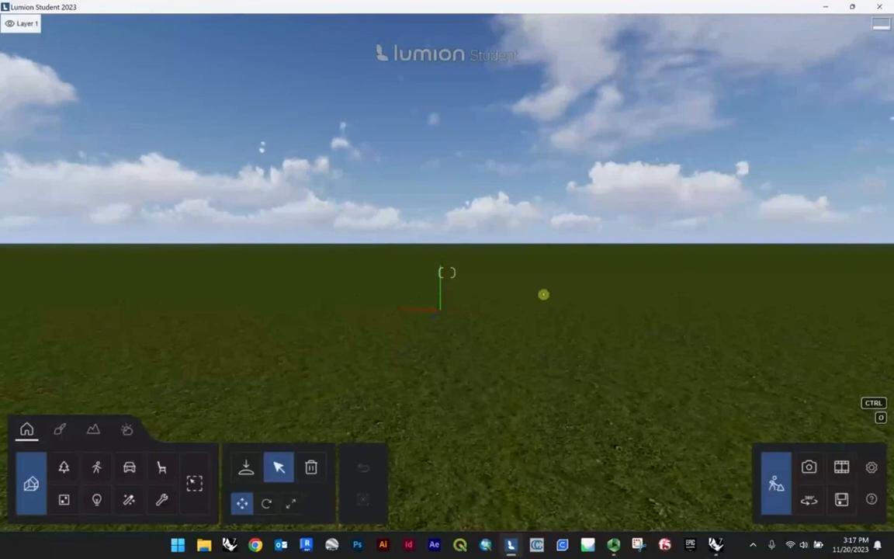
right_drag(543, 295, 644, 292)
right_drag(229, 243, 144, 249)
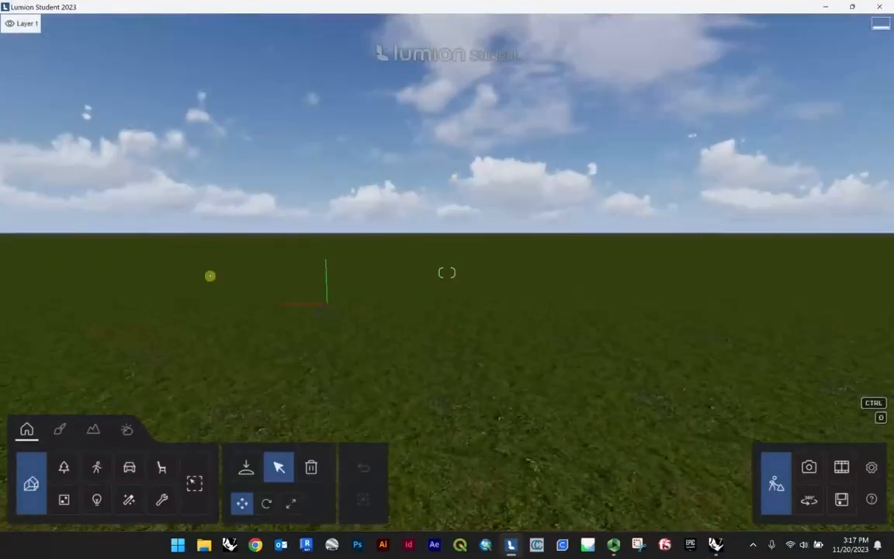
Rename the first three scene layers as BASE, TREES and PEOPLE
mouse_move(85, 75)
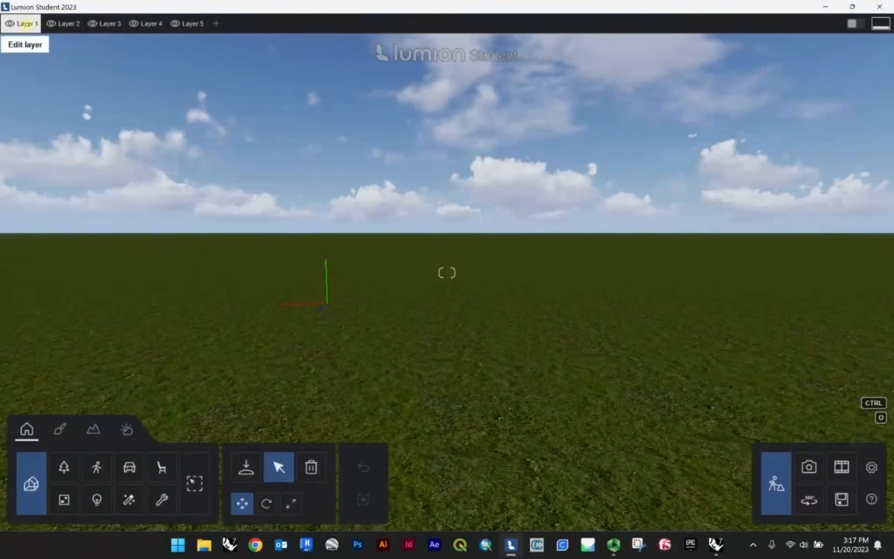
click(65, 24)
click(26, 22)
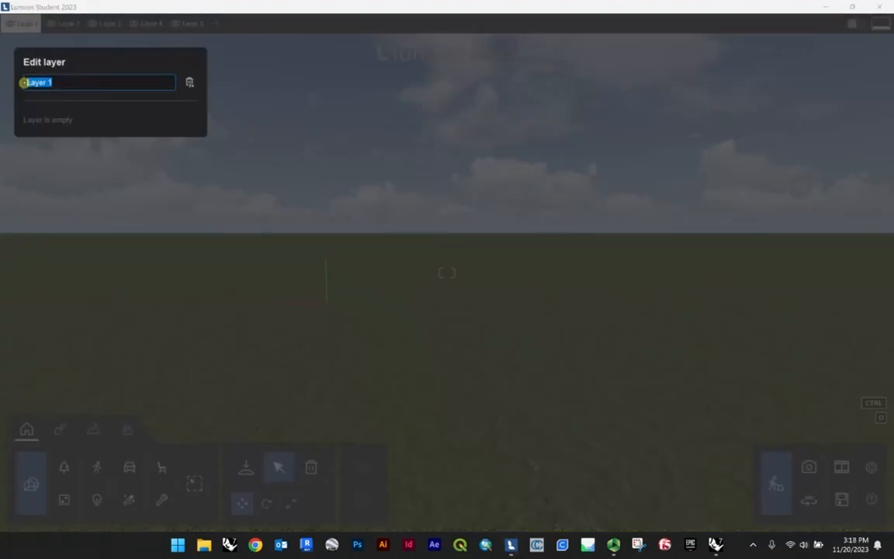
click(153, 303)
click(61, 26)
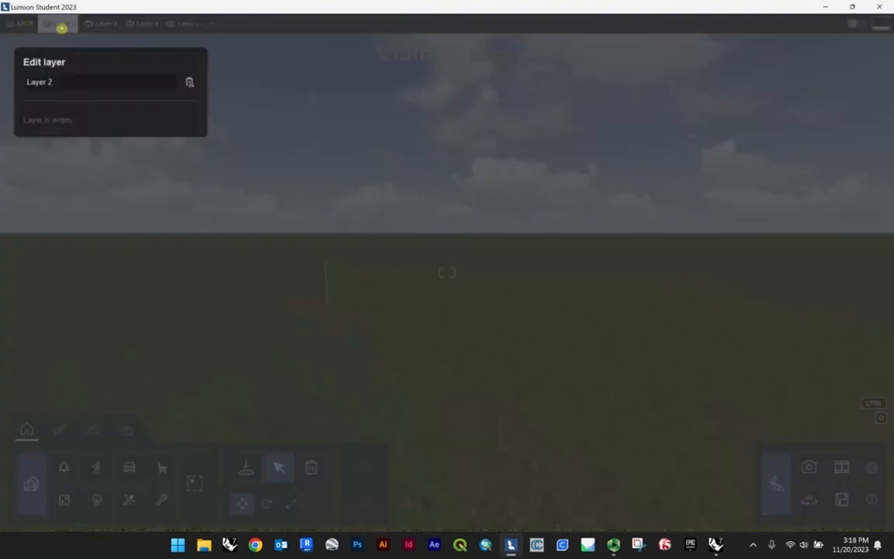
click(258, 229)
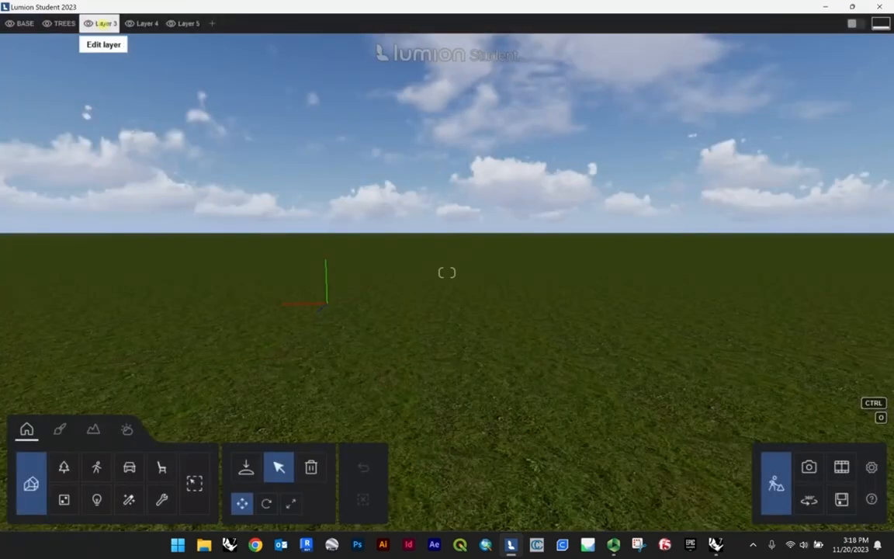
click(107, 25)
click(208, 225)
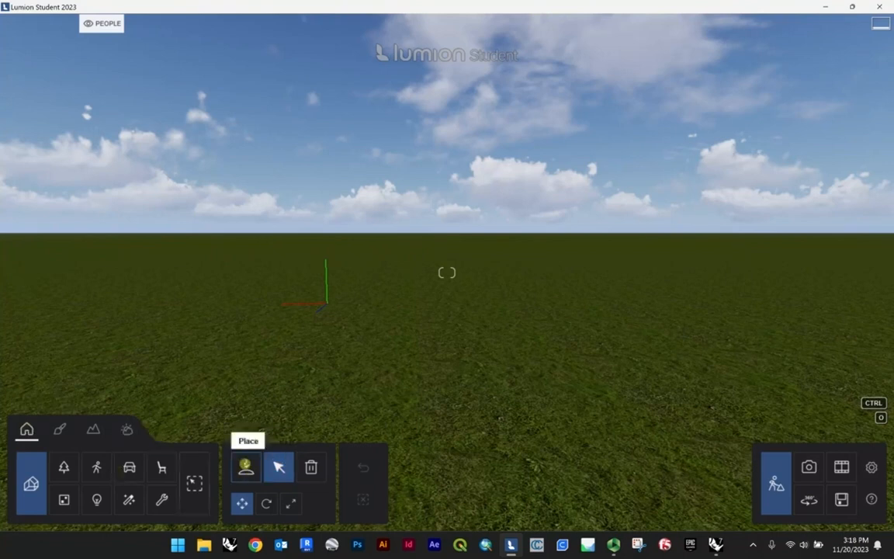
Import BASE.dae from the A6 folder as a model named BASE in the Main (default) category
click(245, 466)
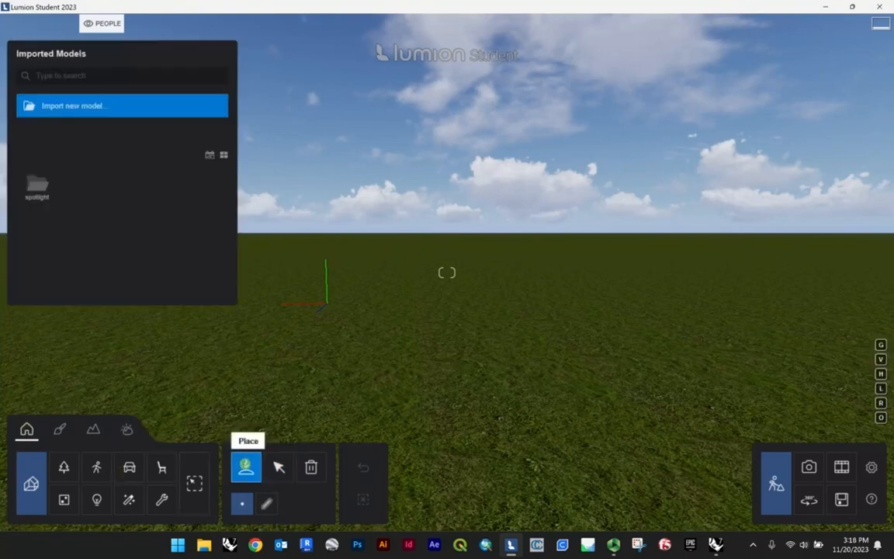
click(91, 108)
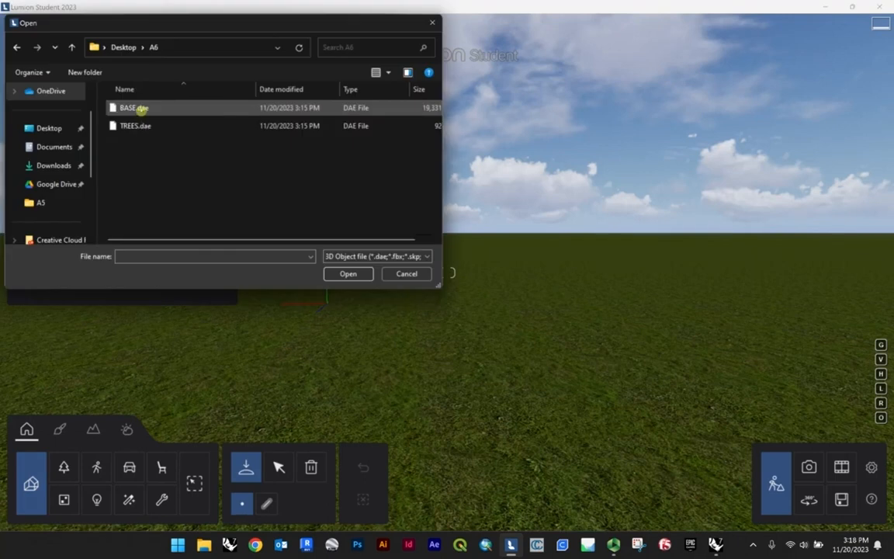
click(143, 111)
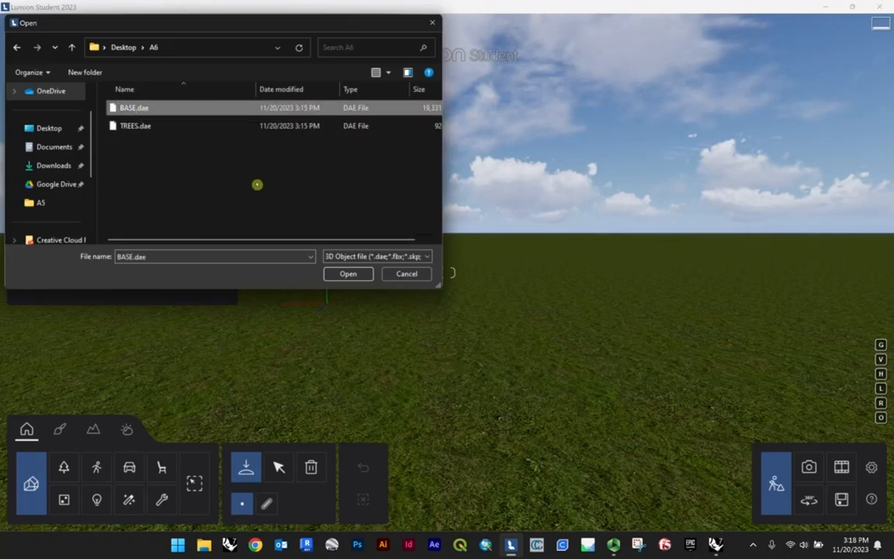
click(358, 275)
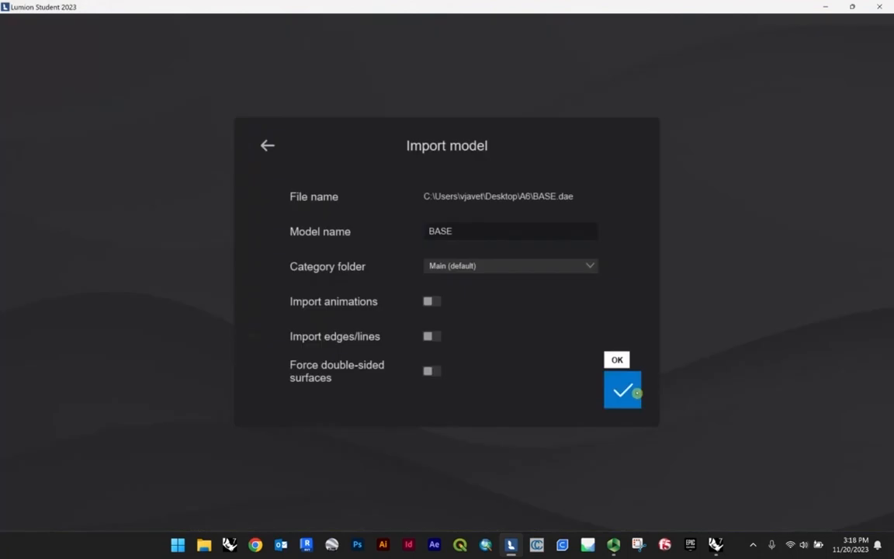
click(636, 393)
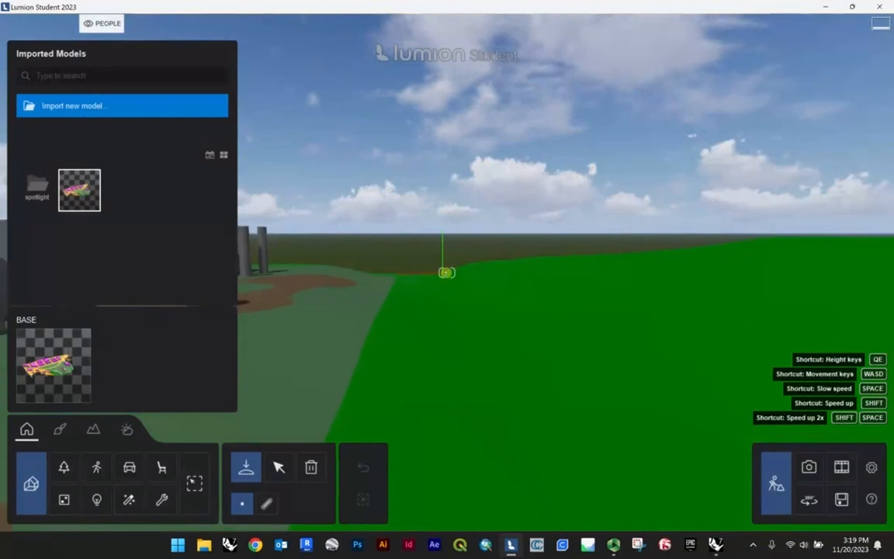
Place two copies of the imported BASE model on the grass ground
key(q)
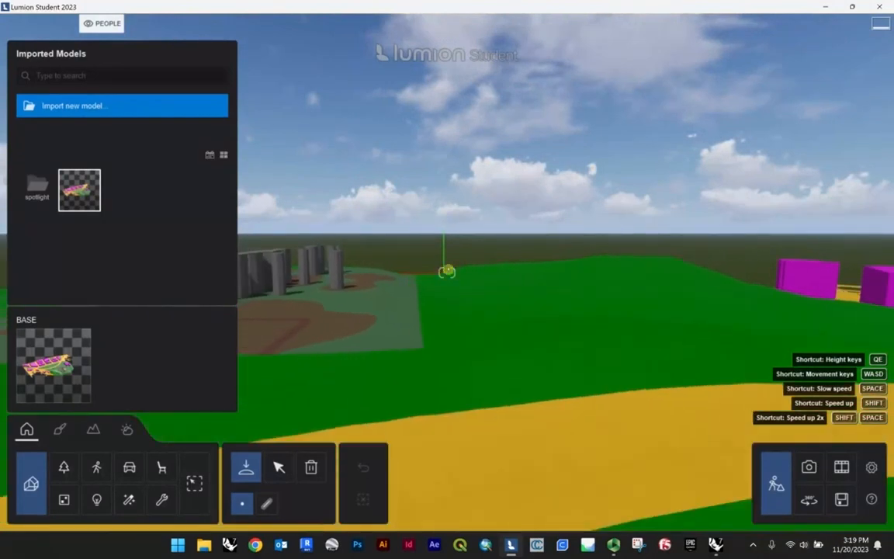
right_drag(471, 267, 455, 199)
key(s)
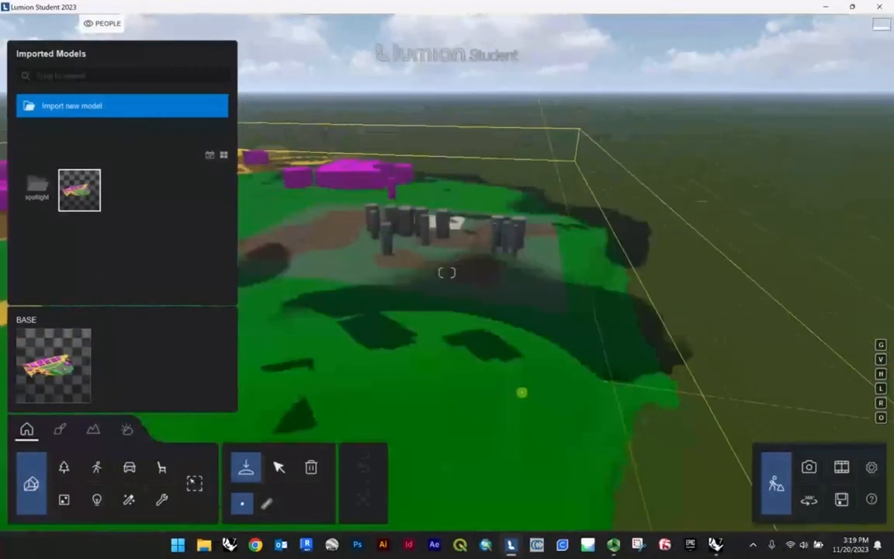
drag(521, 393, 534, 252)
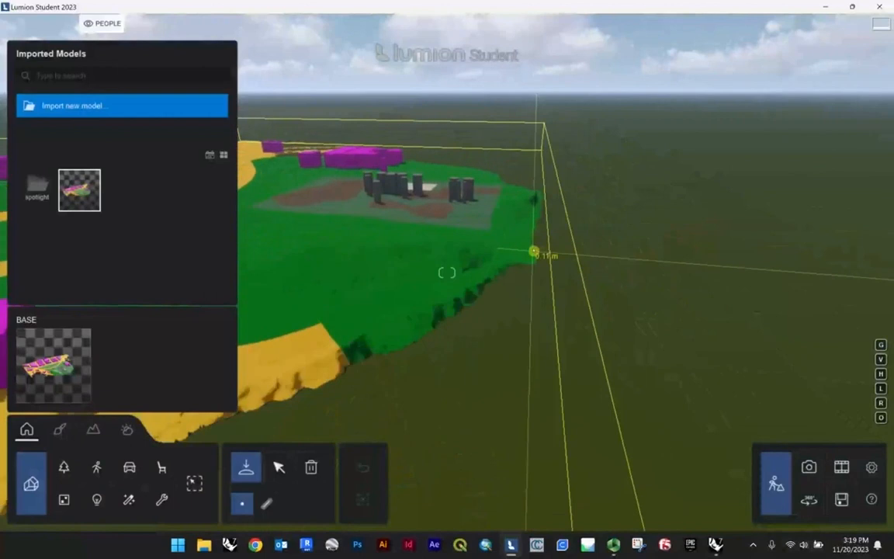
drag(550, 285, 673, 173)
click(673, 172)
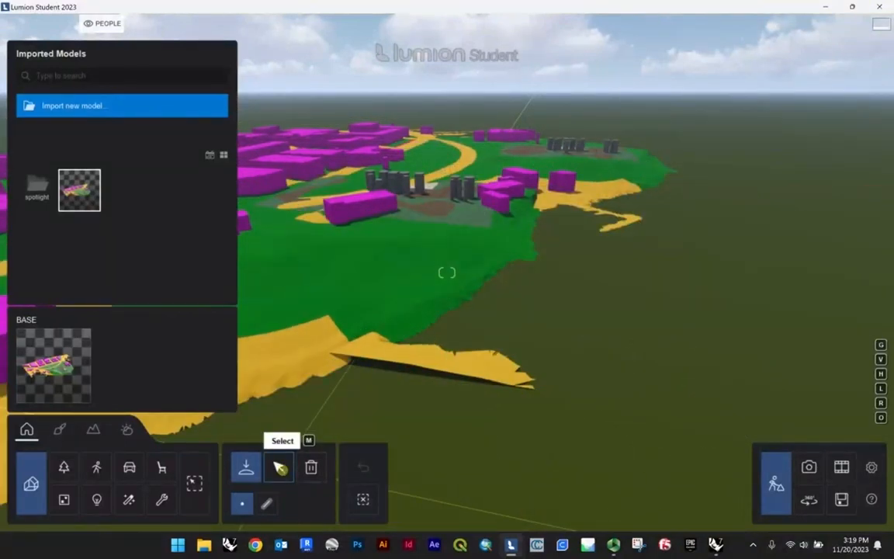
Reposition the placed BASE models and delete the extra copy in the distance
click(279, 467)
right_drag(535, 311, 537, 287)
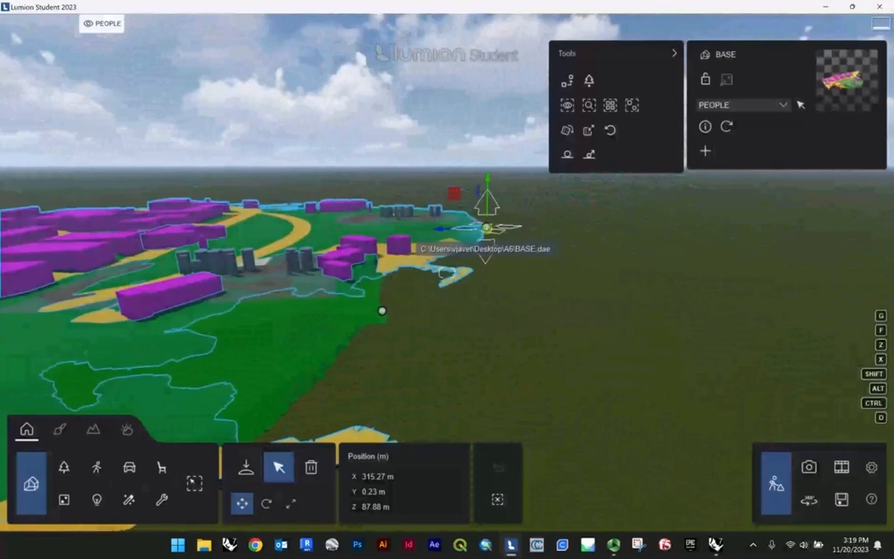
drag(487, 227, 453, 307)
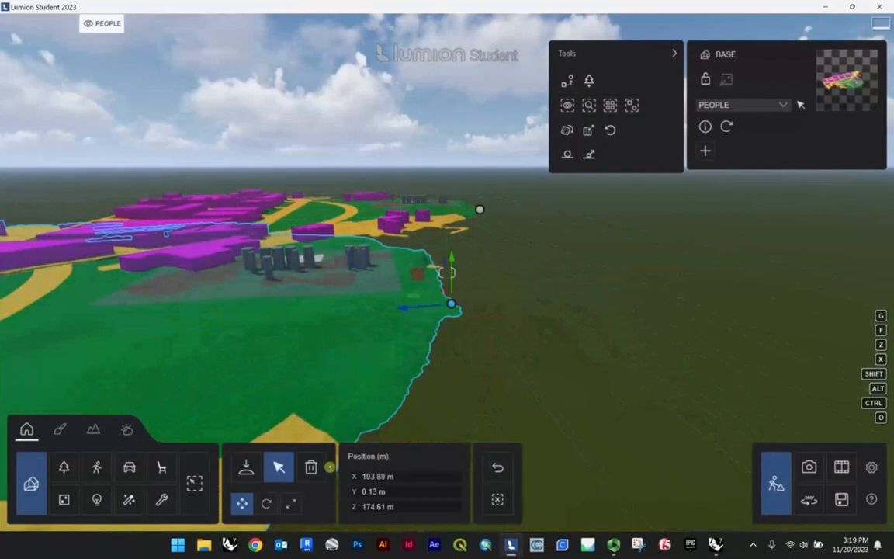
click(320, 466)
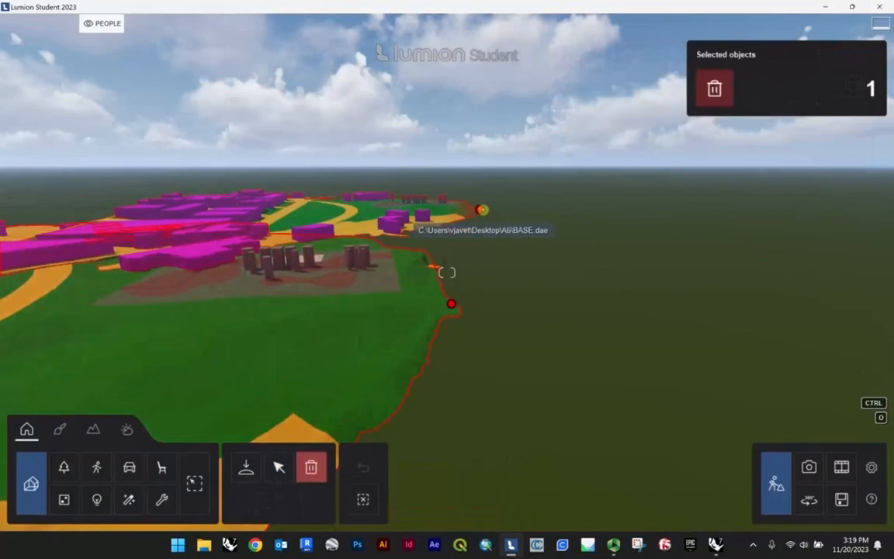
click(481, 210)
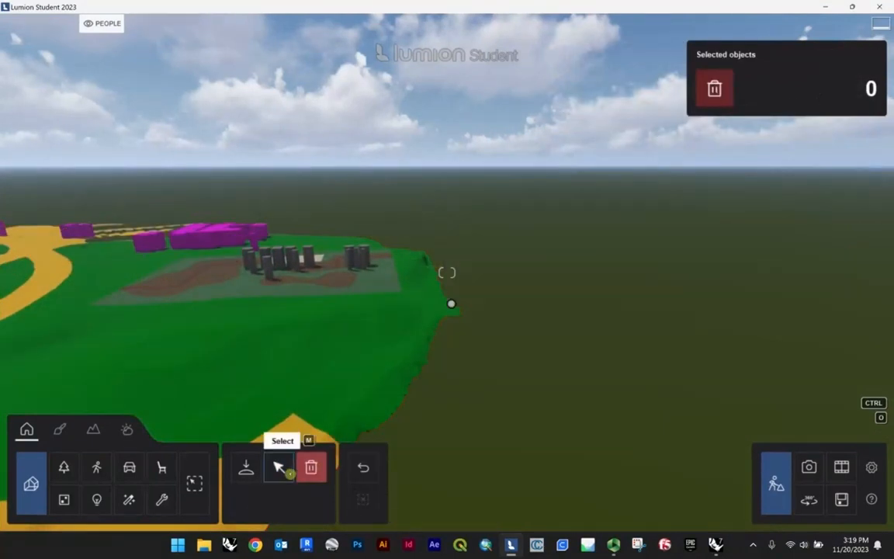
Select the placed BASE model and set its position to X 0, Y 0 and Z 0 m
click(280, 468)
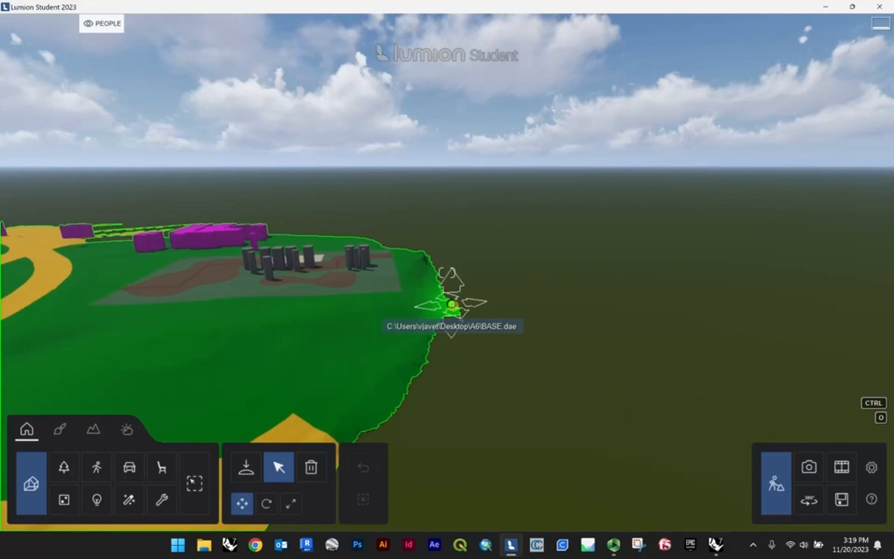
click(451, 304)
drag(485, 274, 483, 274)
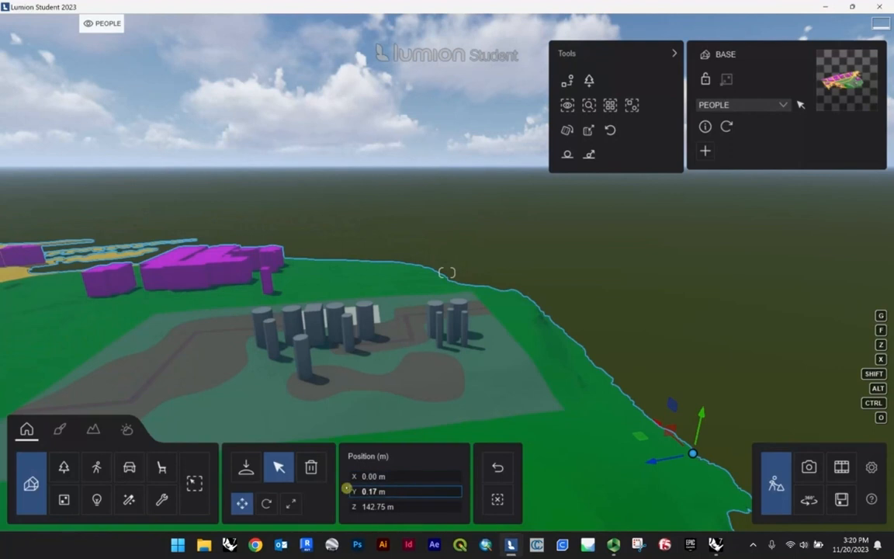
click(389, 496)
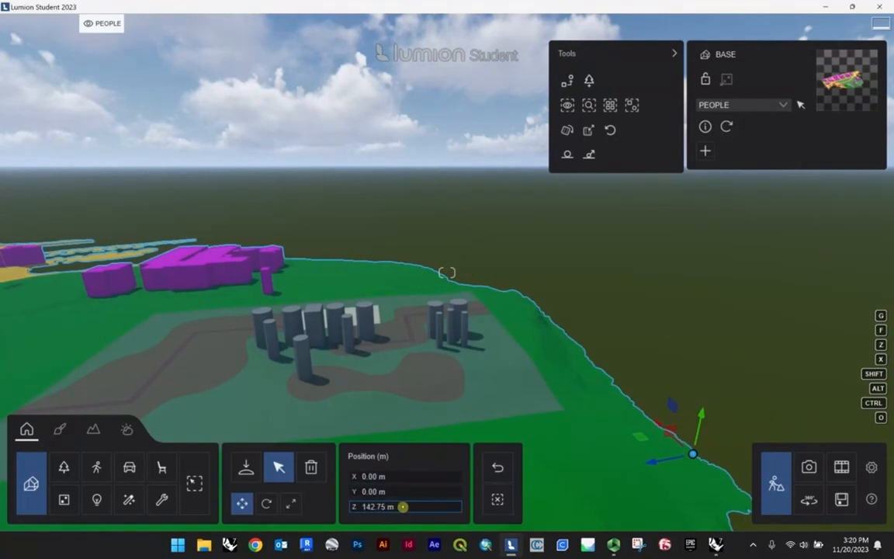
text(0)
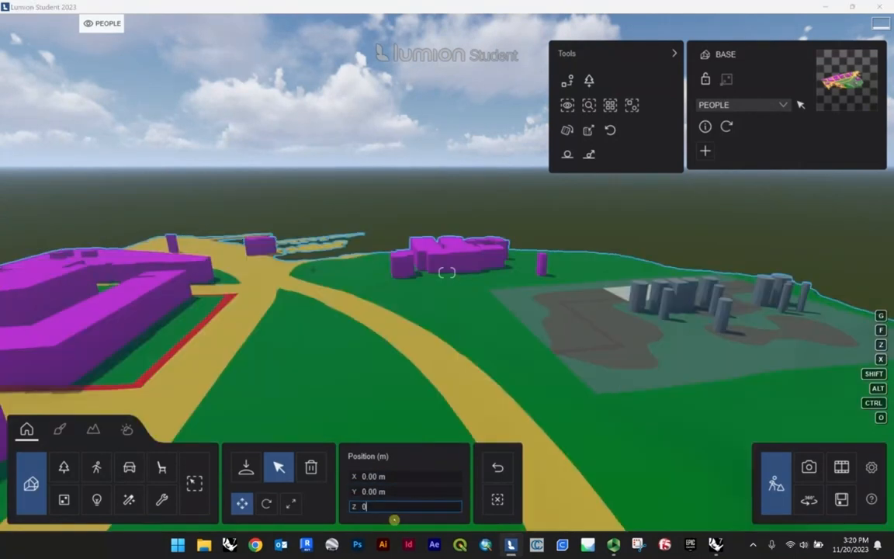
Test the BASE model's Y position at -10 m and 10 m, and set it back to 0 m
click(386, 492)
text(-)
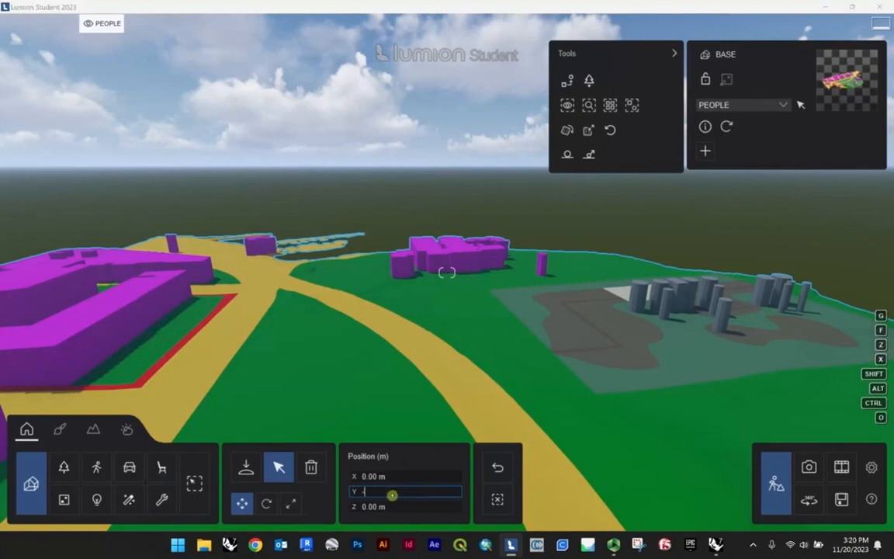
text(10)
right_drag(384, 239, 555, 249)
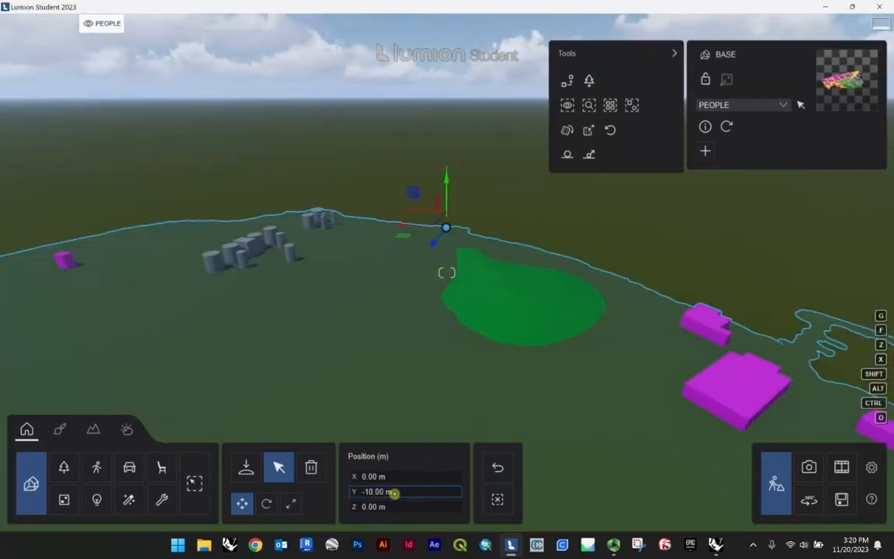
text(10)
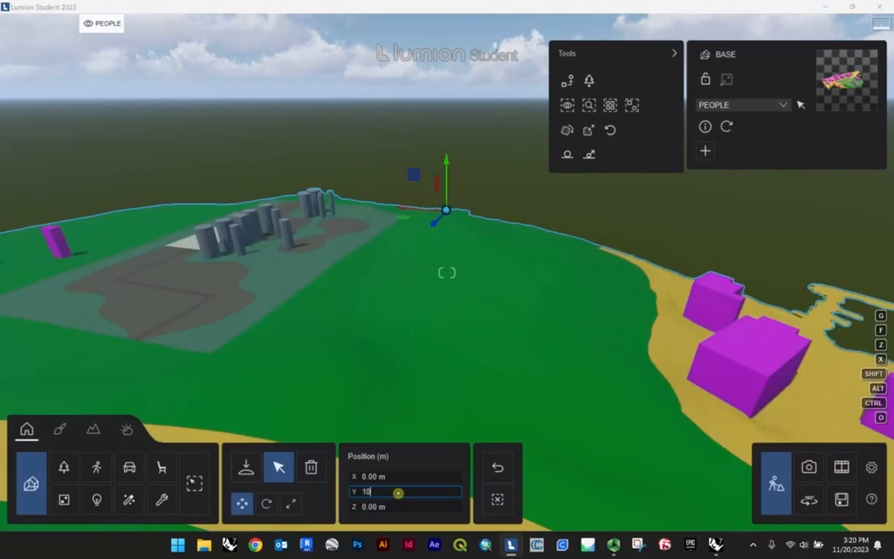
right_drag(413, 229, 70, 229)
right_drag(446, 272, 400, 493)
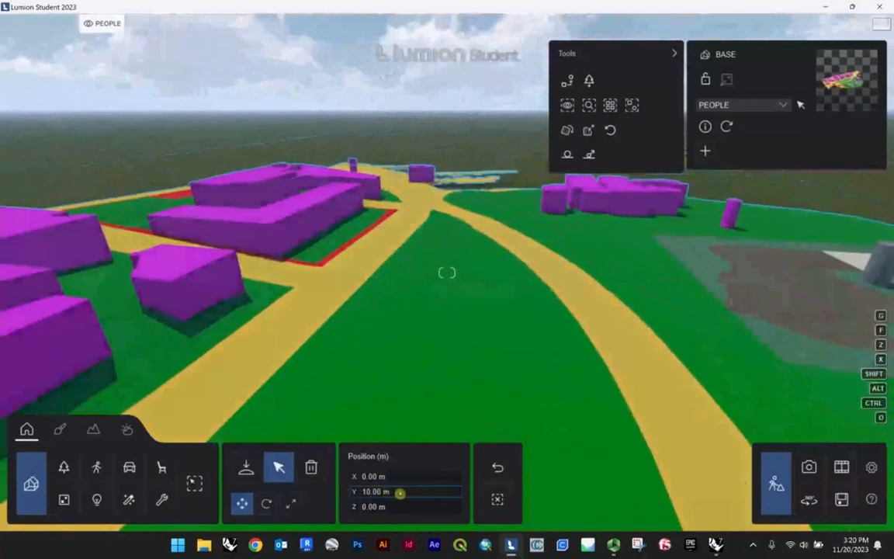
text(0)
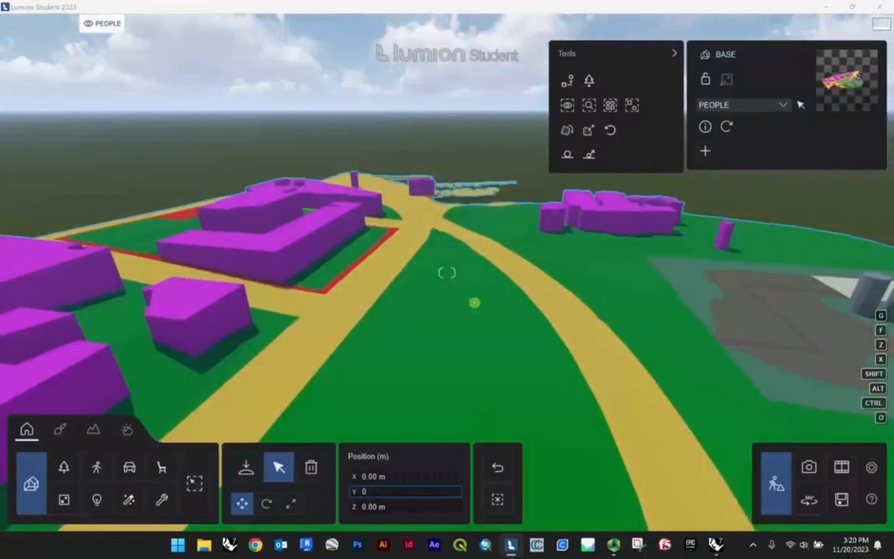
right_drag(462, 283, 489, 273)
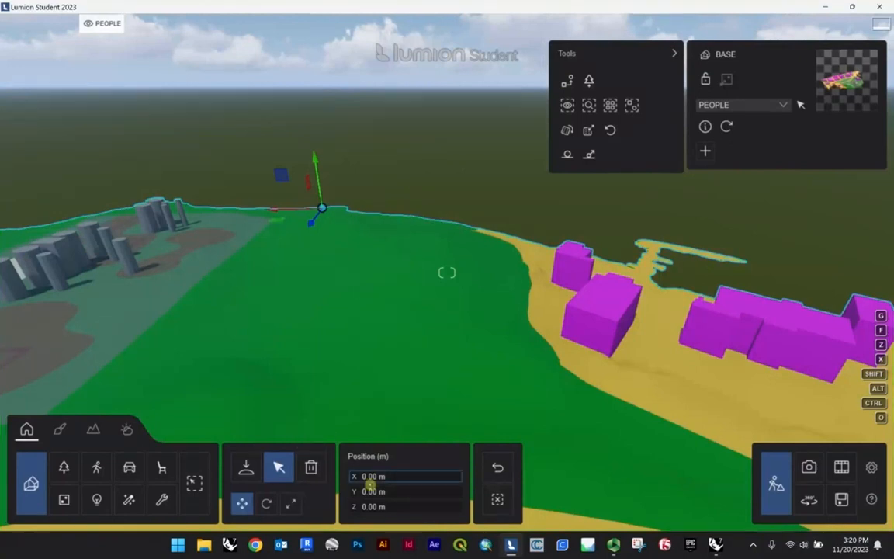
right_drag(410, 463, 543, 315)
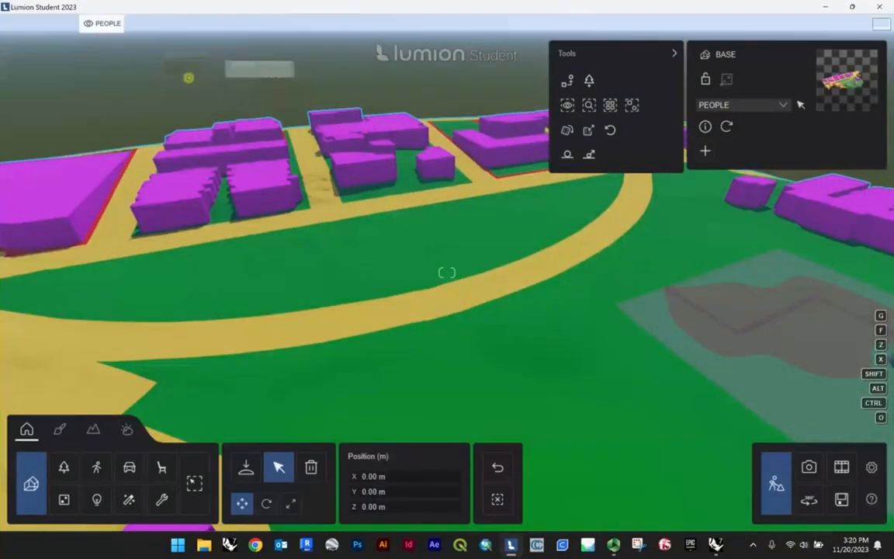
Assign the selected BASE model to the BASE layer instead of PEOPLE
mouse_move(76, 24)
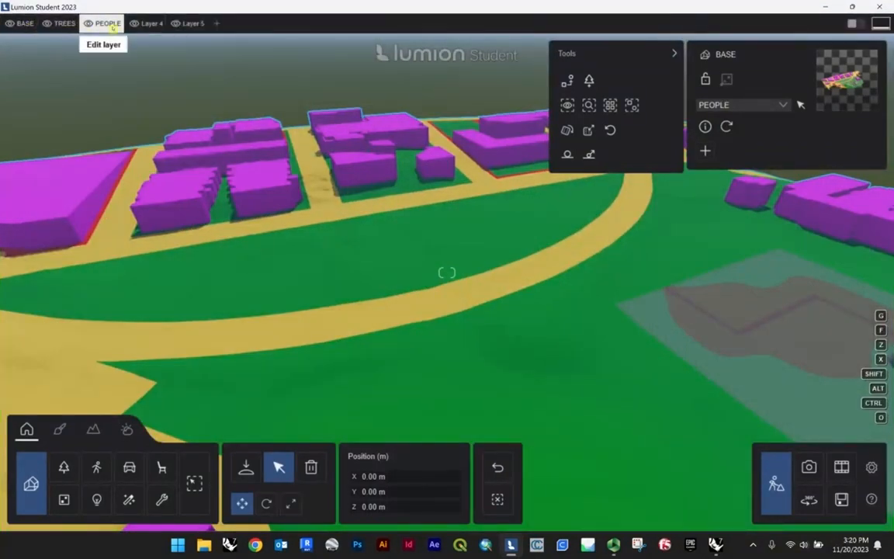
click(767, 105)
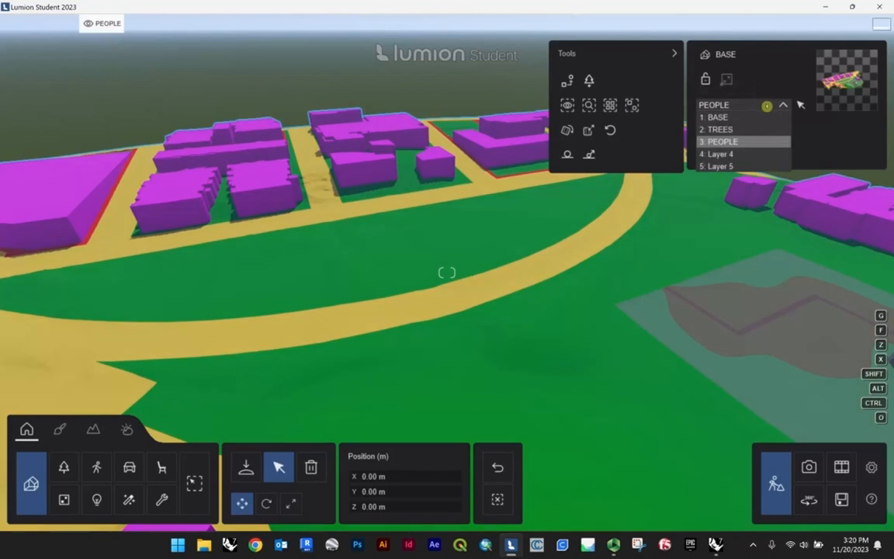
click(722, 116)
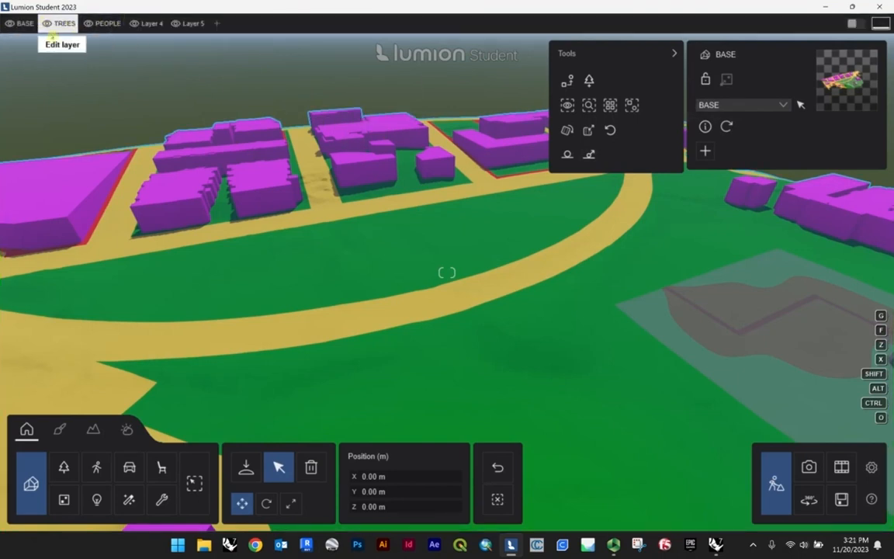
Hide and show the BASE layer repeatedly to check that it controls the site model
click(9, 23)
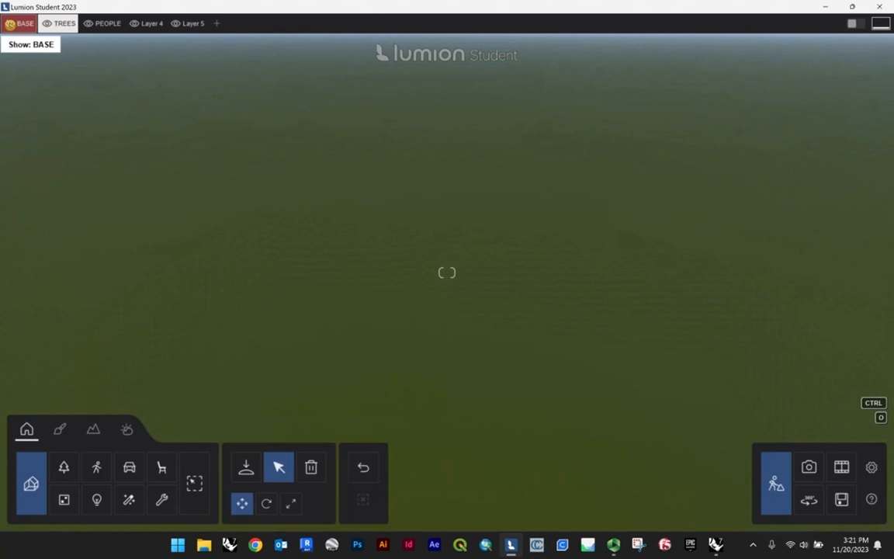
click(10, 23)
click(9, 23)
click(9, 23)
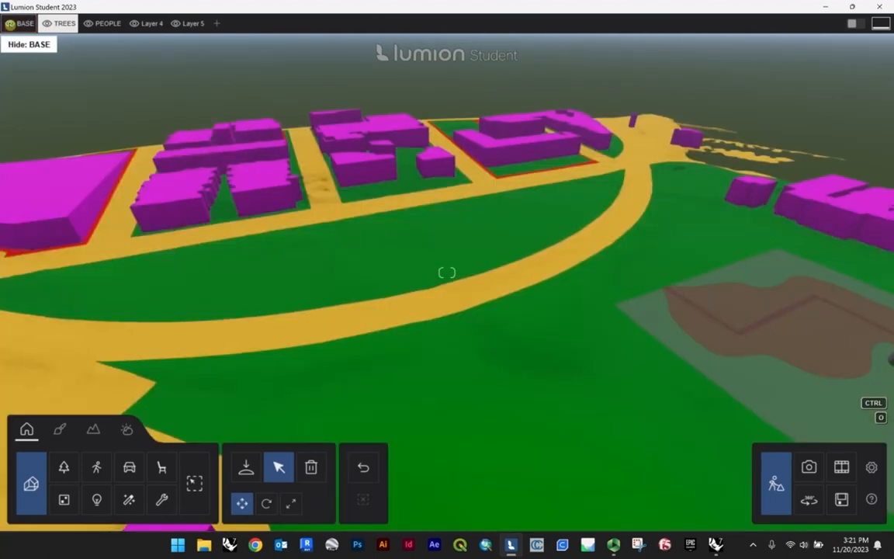
click(9, 24)
click(10, 24)
right_drag(233, 156, 569, 244)
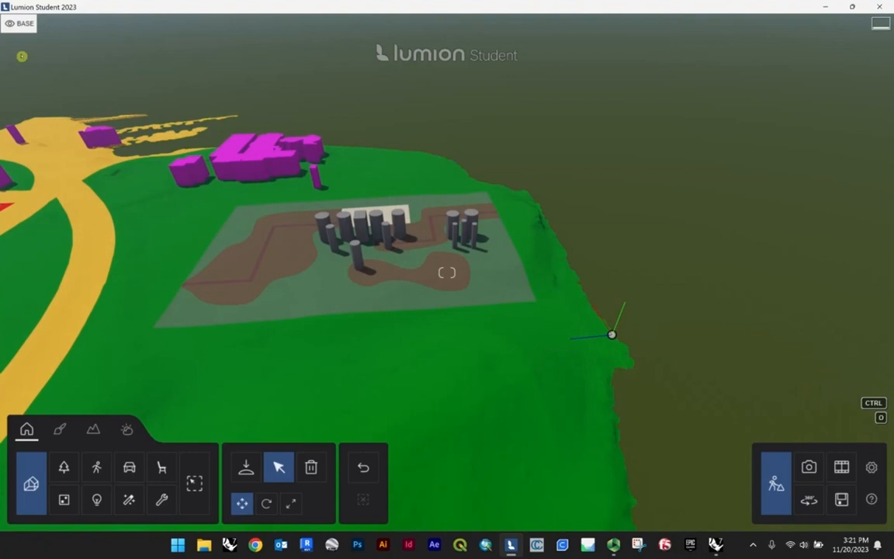
Make TREES the active layer and import TREES.dae from the A6 folder as a model named TREES
mouse_move(33, 22)
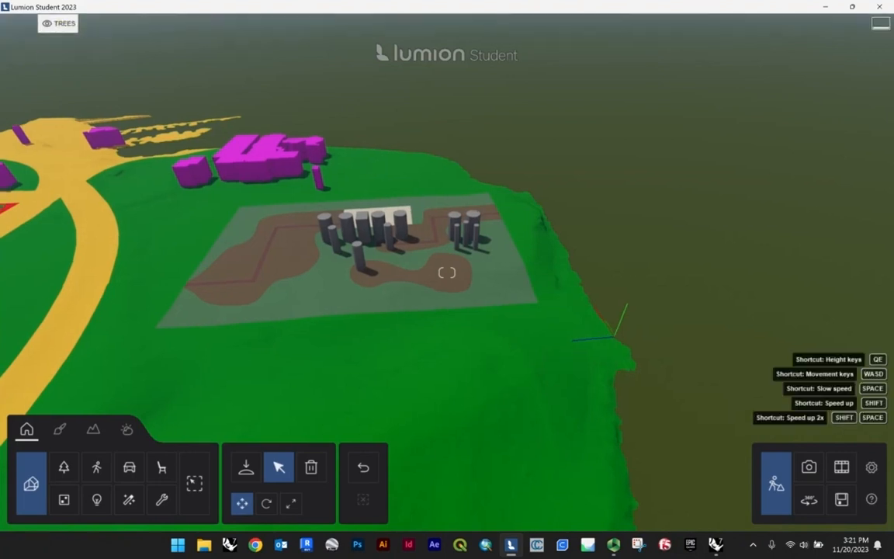
right_drag(598, 232, 414, 475)
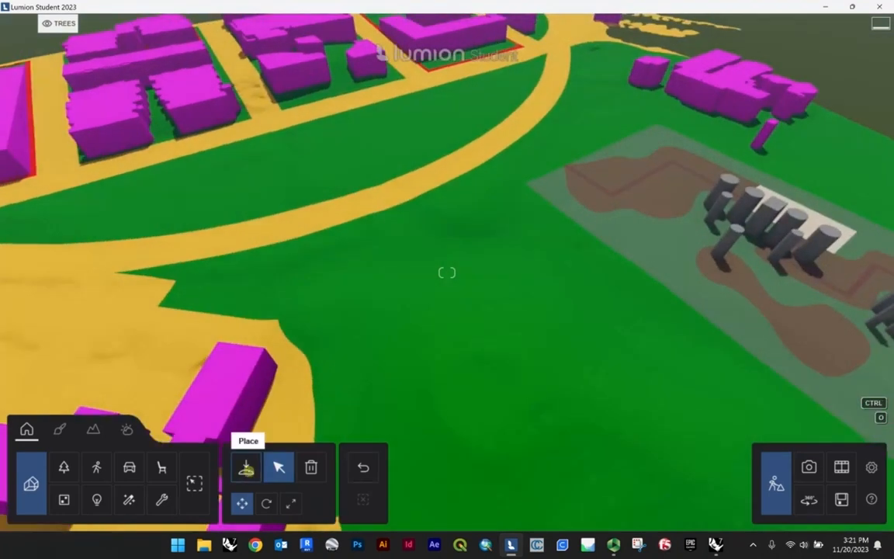
click(246, 466)
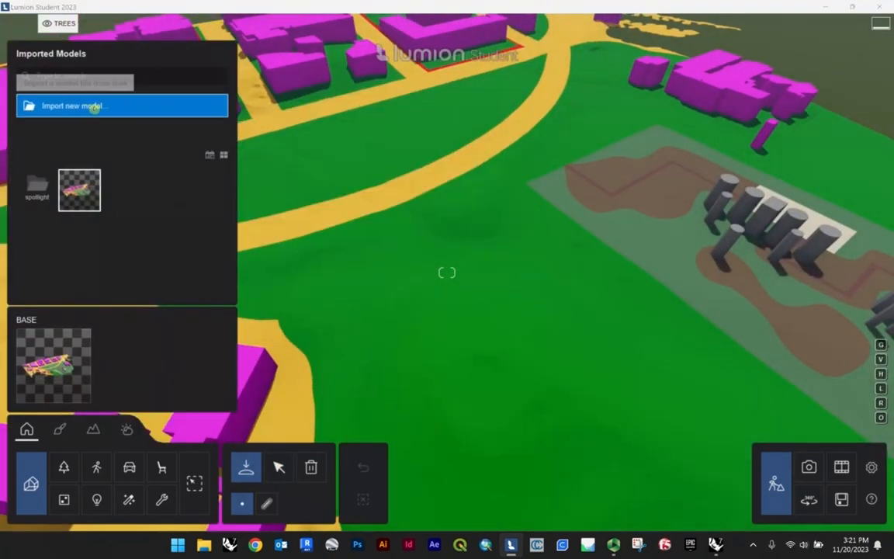
click(91, 107)
click(134, 124)
click(359, 276)
click(624, 398)
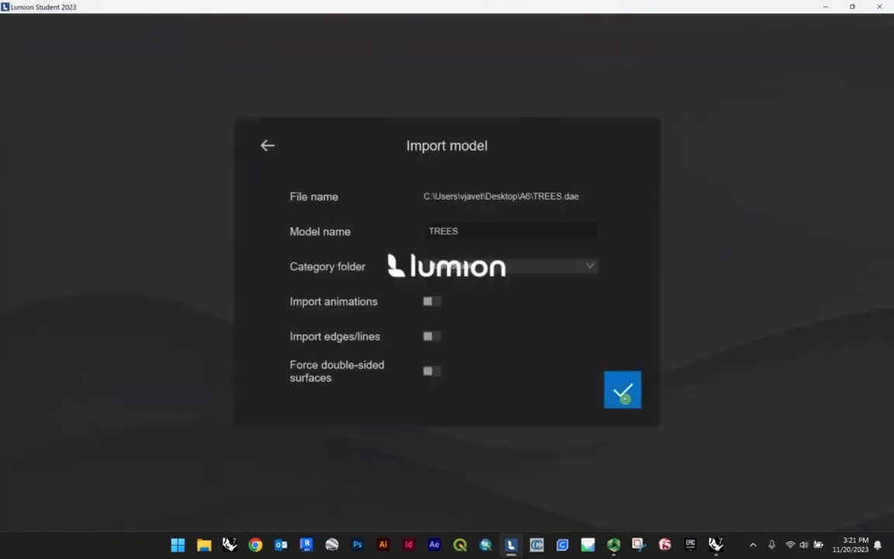
Place the TREES model just off the edge of the site base, at about X 50, Y 0, Z -20 m, and select it
right_drag(310, 325, 703, 308)
right_drag(474, 288, 573, 254)
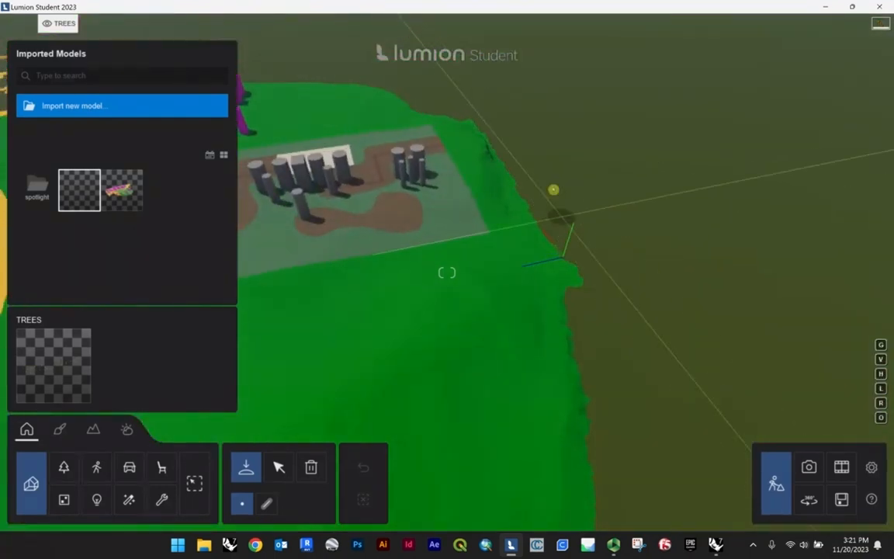
click(278, 466)
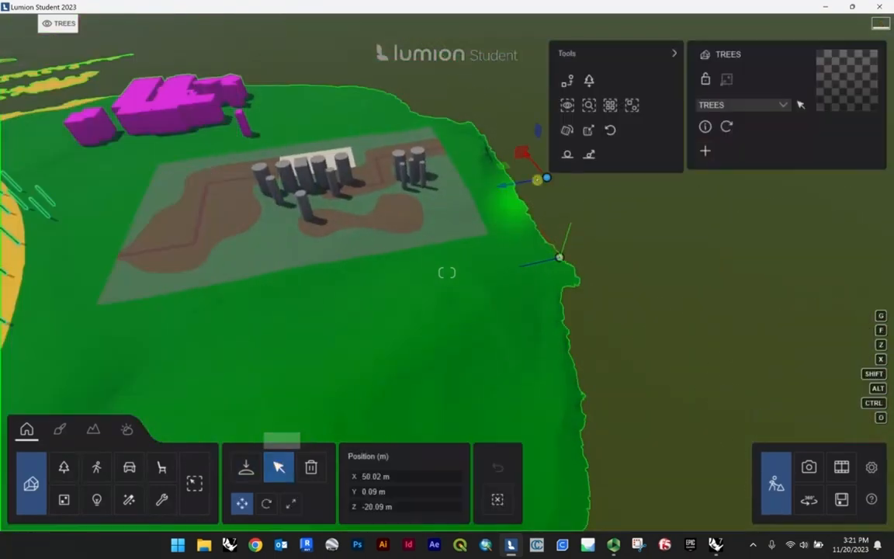
right_drag(339, 181, 219, 165)
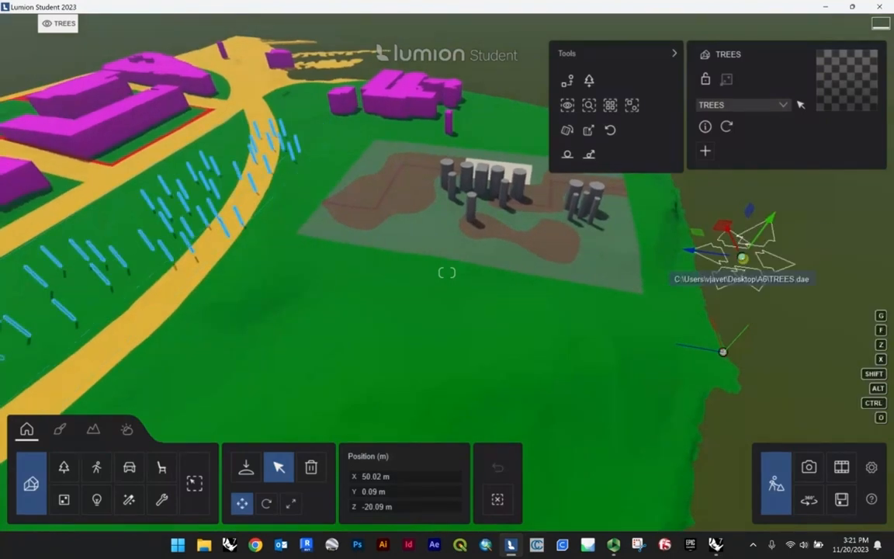
Set the TREES model's position to X 0, Y 0 and Z 0 m to align it with the base
click(373, 491)
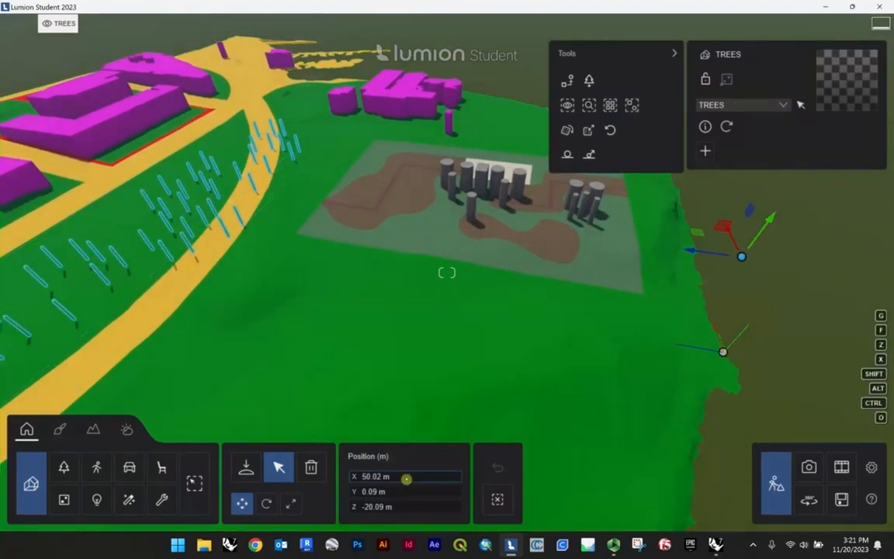
text(0)
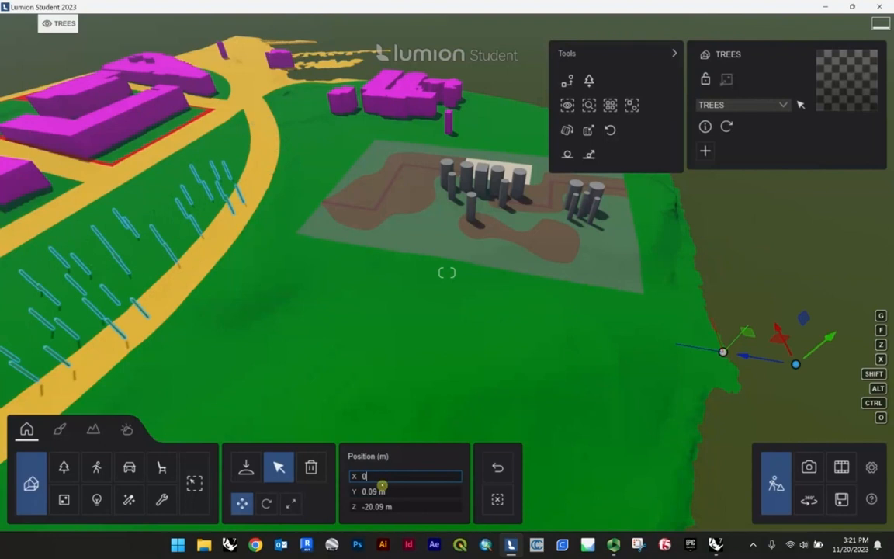
key(Tab)
text(0)
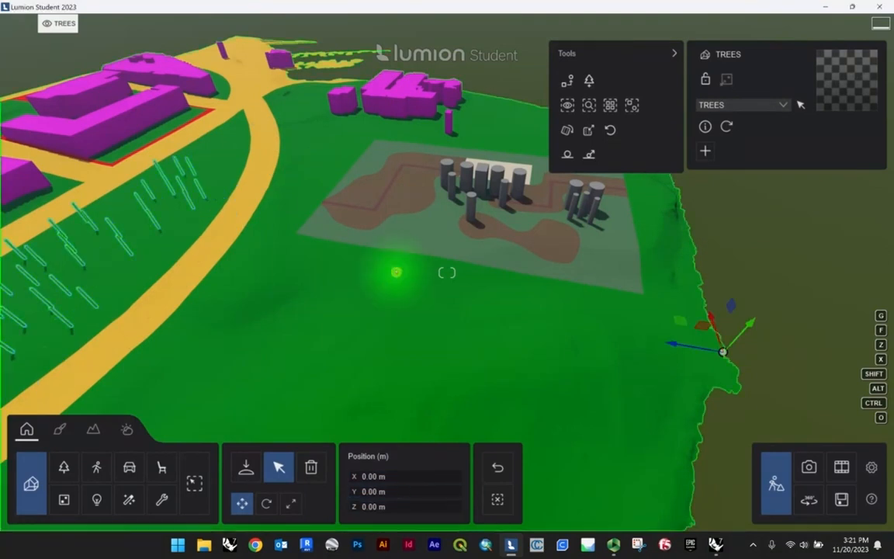
Start placing objects on the nodes of the selected TREES model
right_drag(397, 269, 583, 247)
key(w)
key(w)
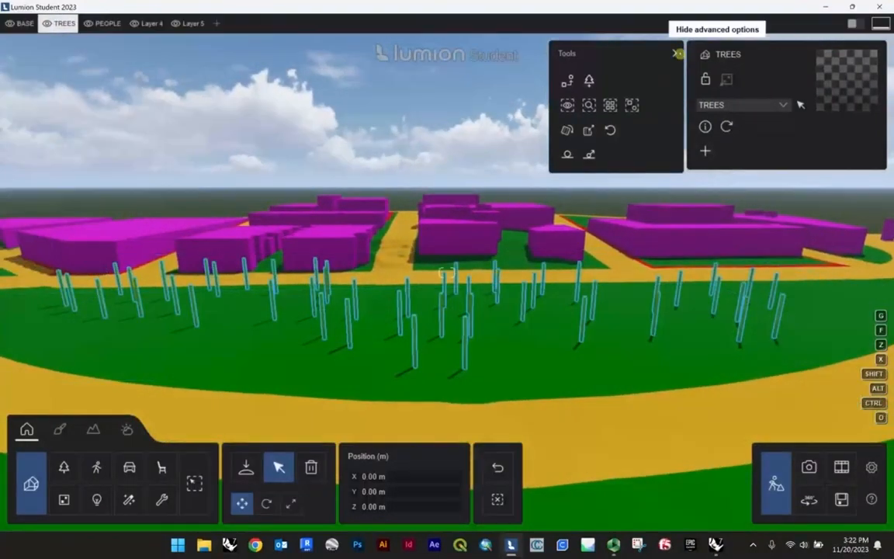
click(675, 54)
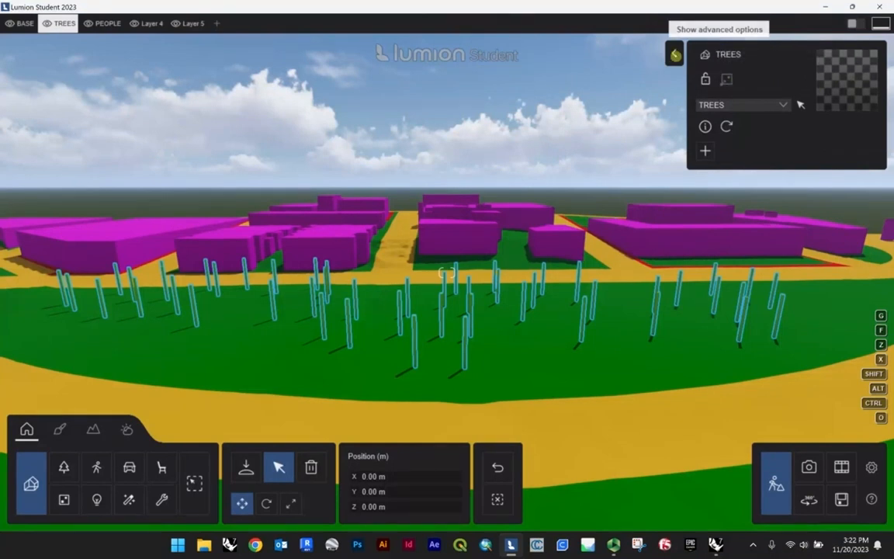
click(675, 54)
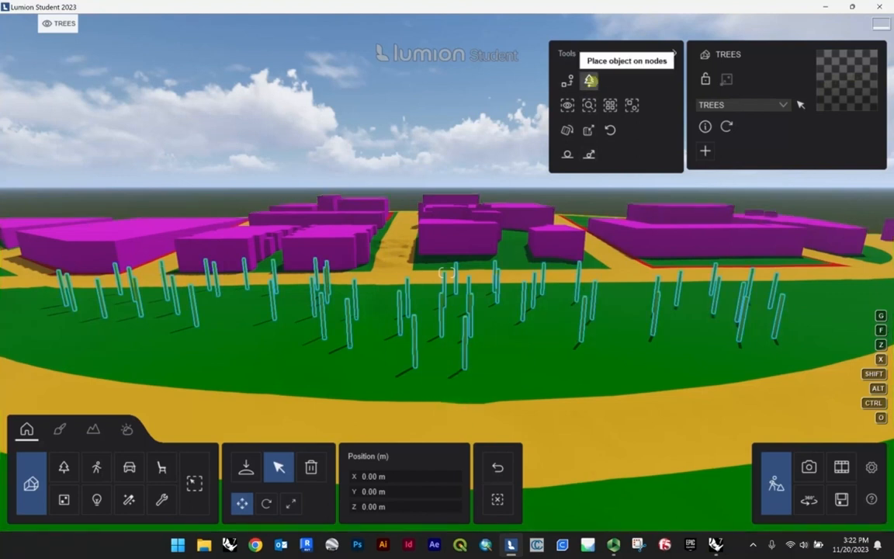
click(590, 80)
mouse_move(178, 218)
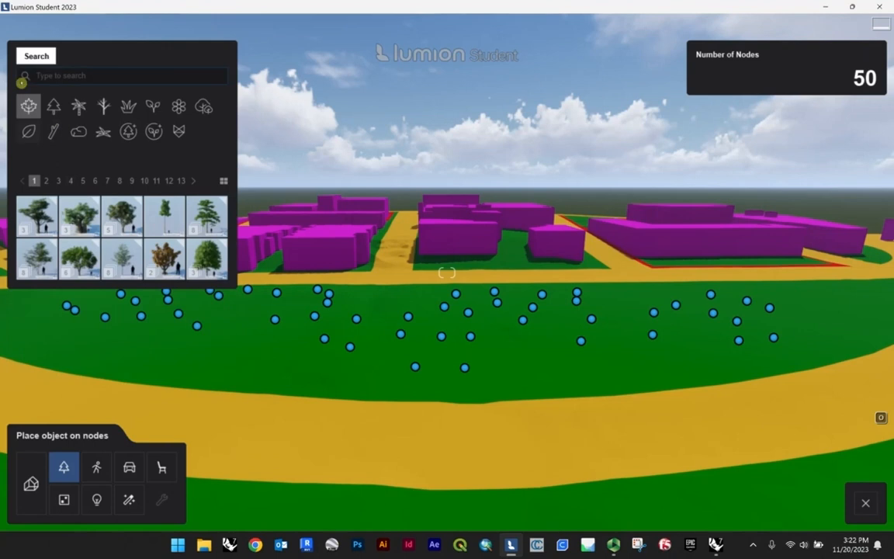
Look through the broadleaf tree pages of the nature library, then search the library for birch
click(59, 181)
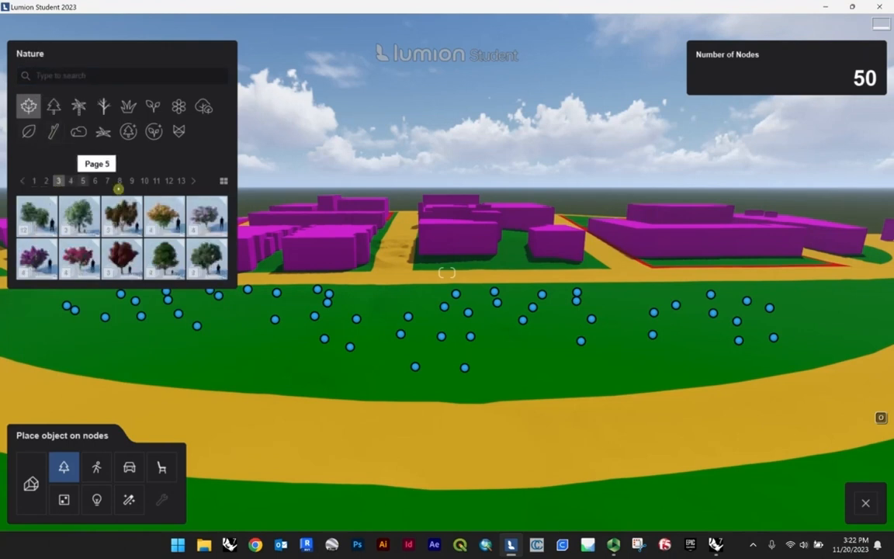
click(83, 181)
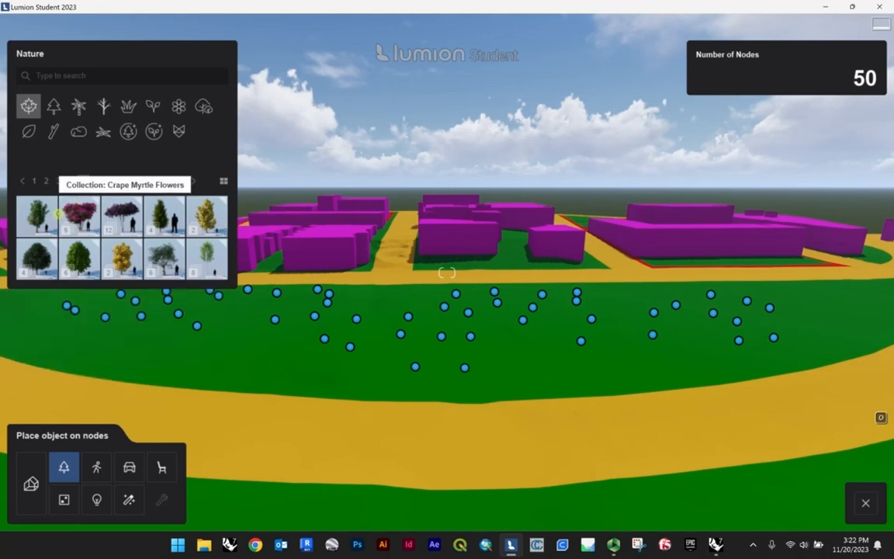
mouse_move(39, 221)
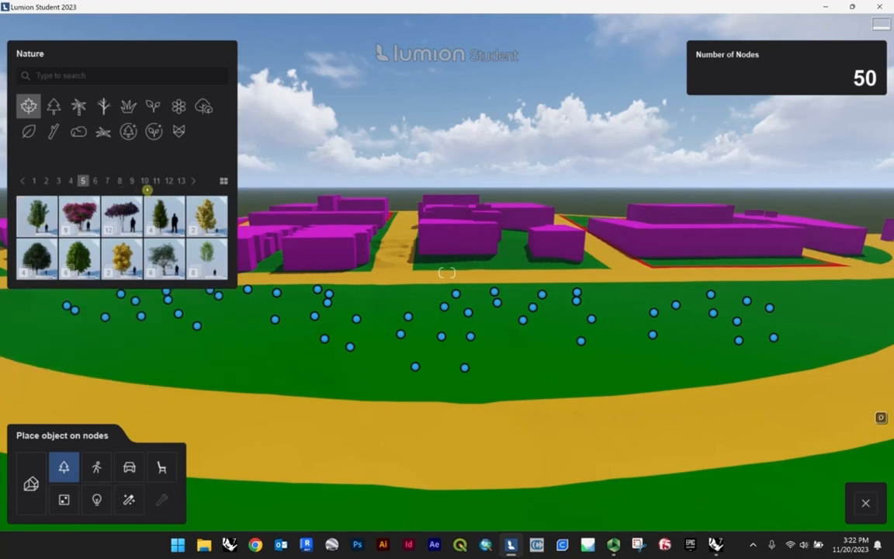
click(131, 181)
click(157, 181)
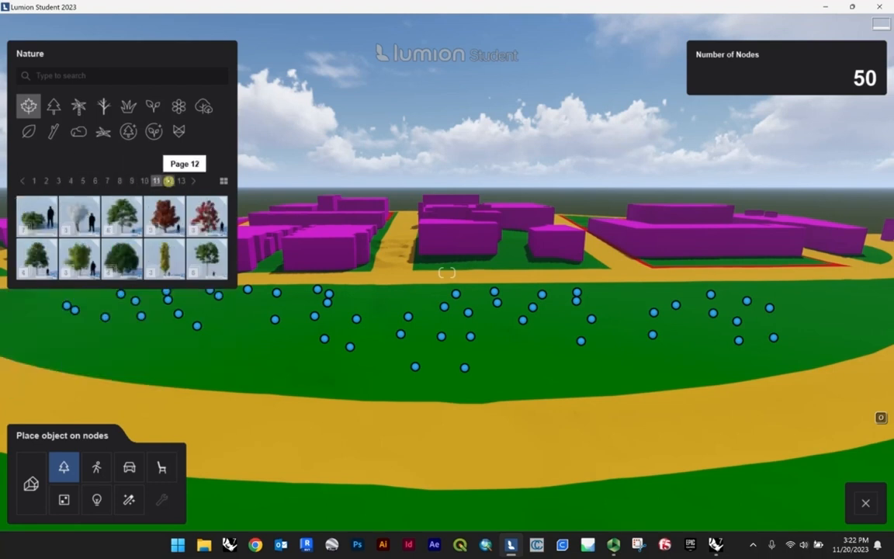
click(169, 181)
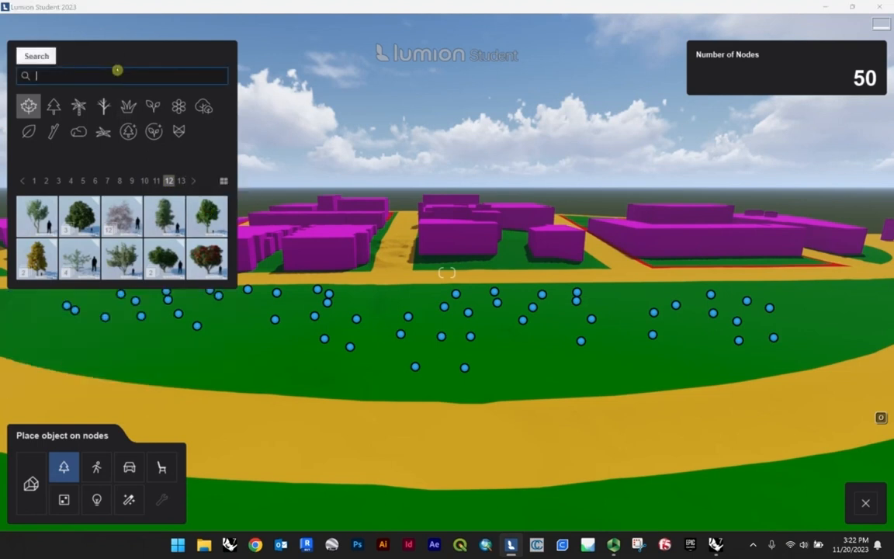
text(b)
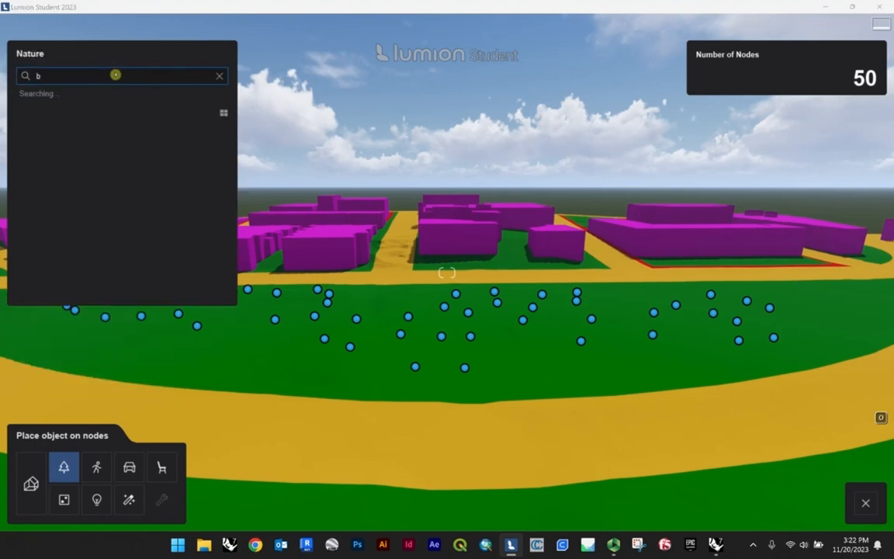
text(irch)
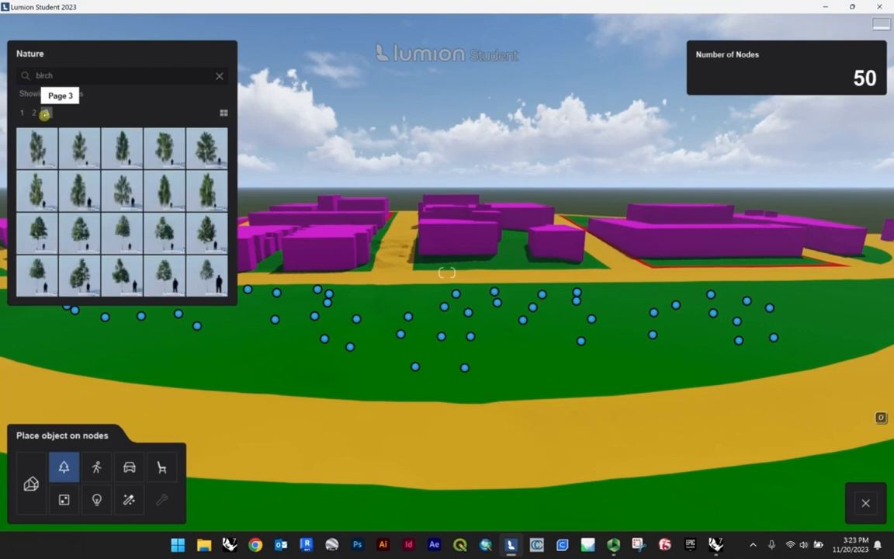
Place Japanese WhiteBirch L-RT trees on all nodes of the TREES model and accept the placement
mouse_move(175, 227)
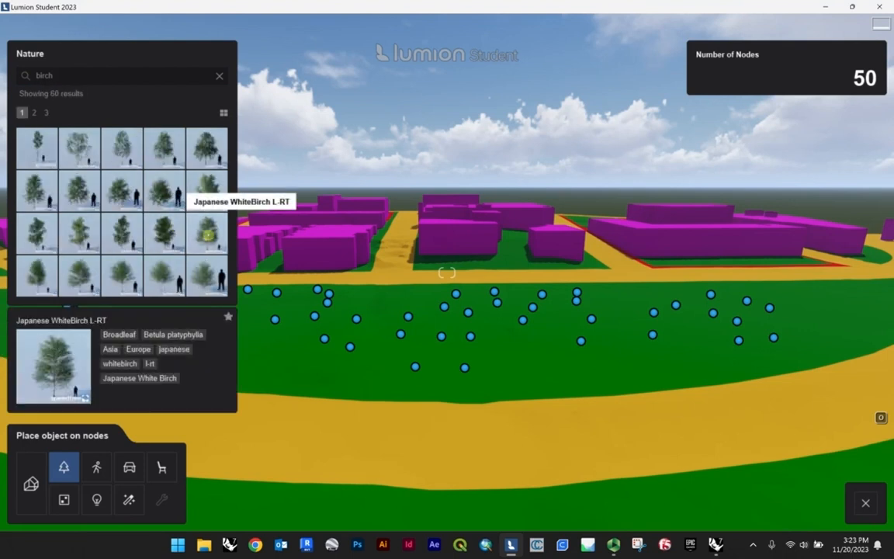
click(208, 235)
key(w)
right_drag(619, 310, 604, 265)
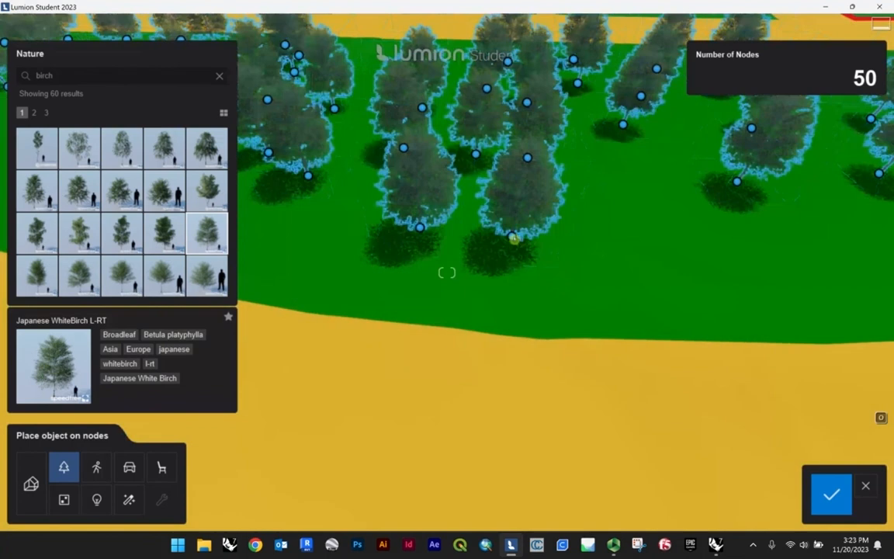
key(s)
right_drag(513, 238, 661, 394)
key(w)
key(d)
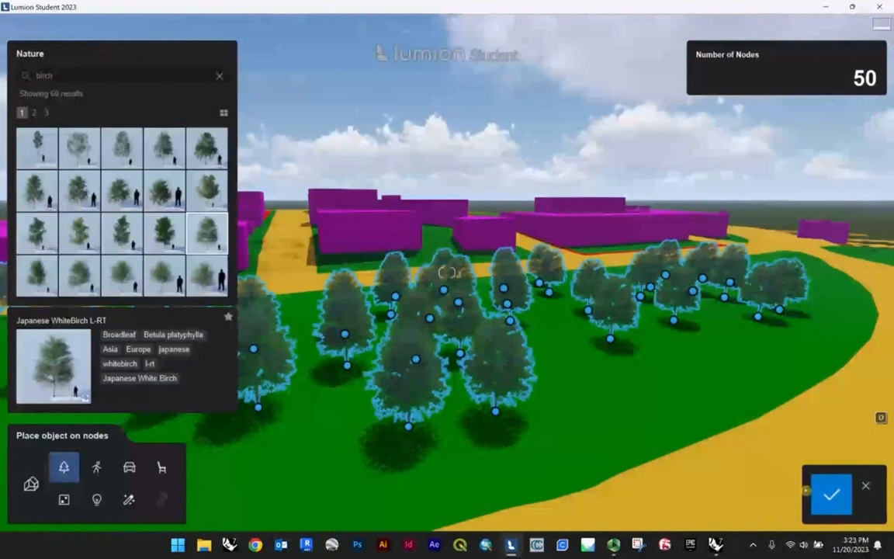
click(833, 496)
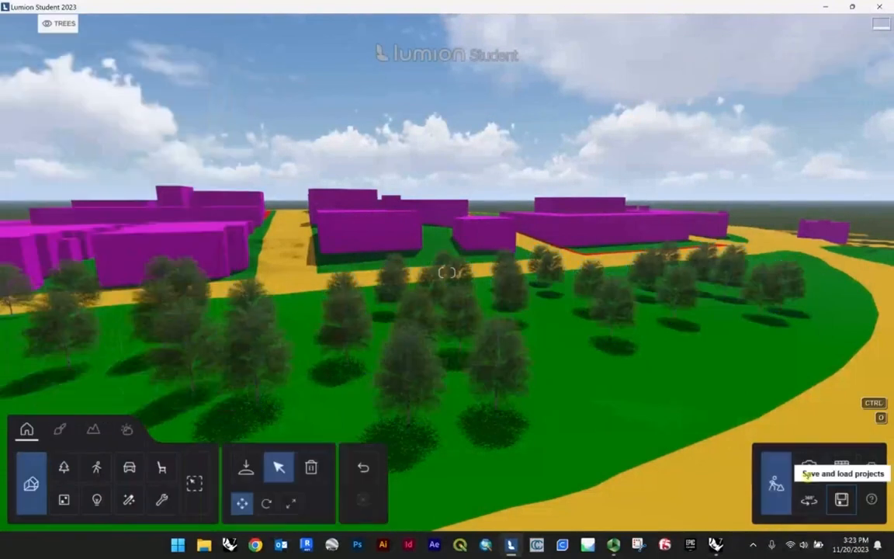
Switch to nature objects and select all 50 birch trees on the lawn between the roads
key(s)
right_drag(353, 268, 446, 322)
key(s)
key(s)
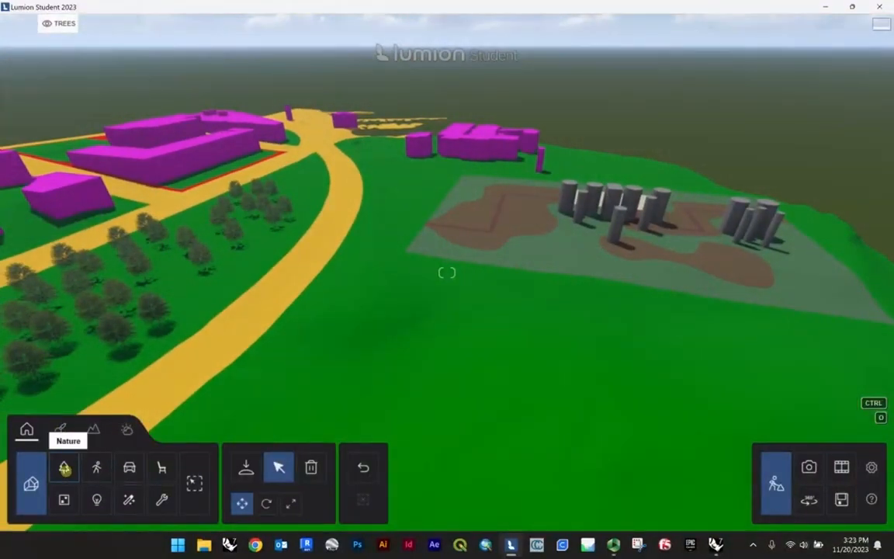
click(64, 467)
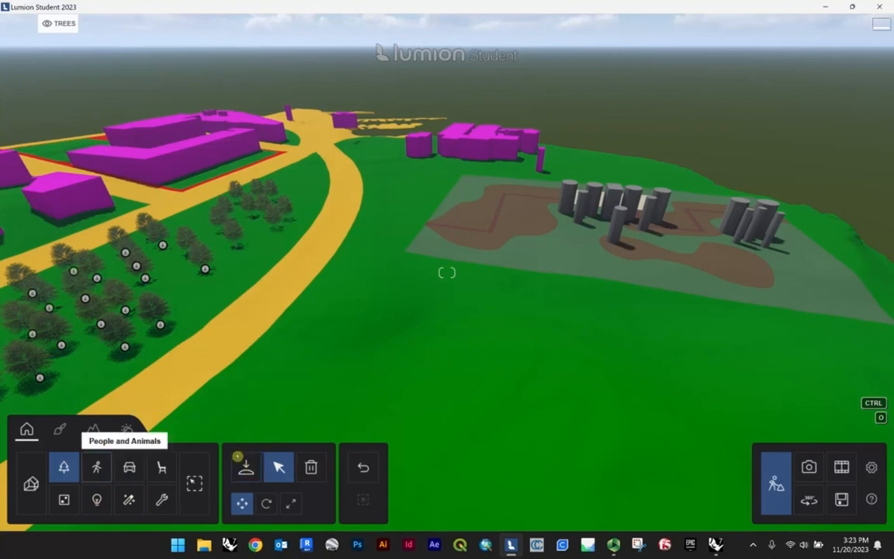
click(162, 326)
right_drag(161, 325, 47, 329)
right_drag(695, 221, 388, 372)
mouse_move(187, 357)
ctrl+mouse_down()
mouse_move(334, 199)
mouse_move(728, 167)
ctrl+mouse_up()
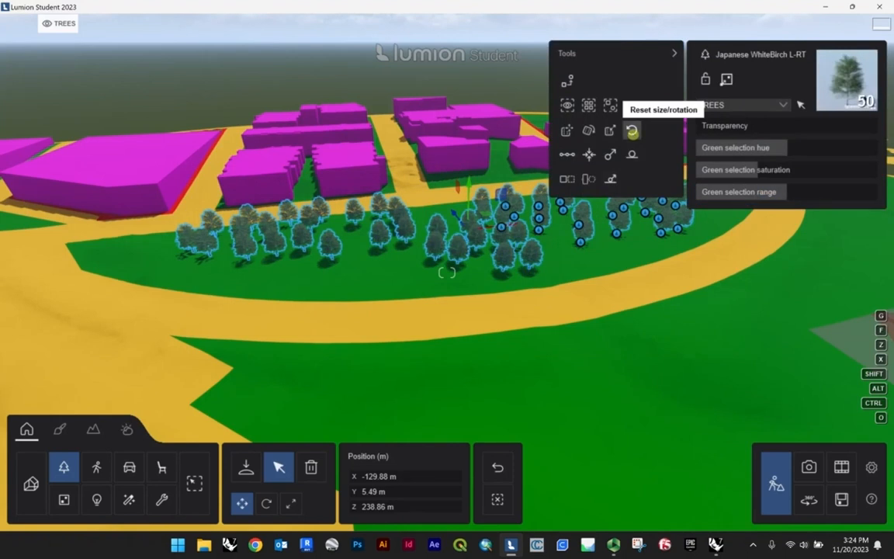
Randomize the size and the rotation of the selected birch trees
click(612, 131)
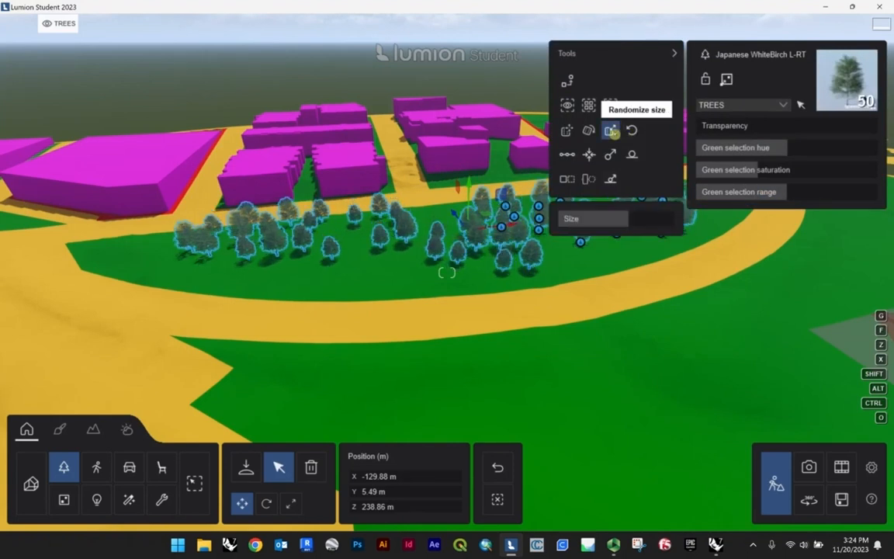
right_drag(521, 295, 419, 266)
key(w)
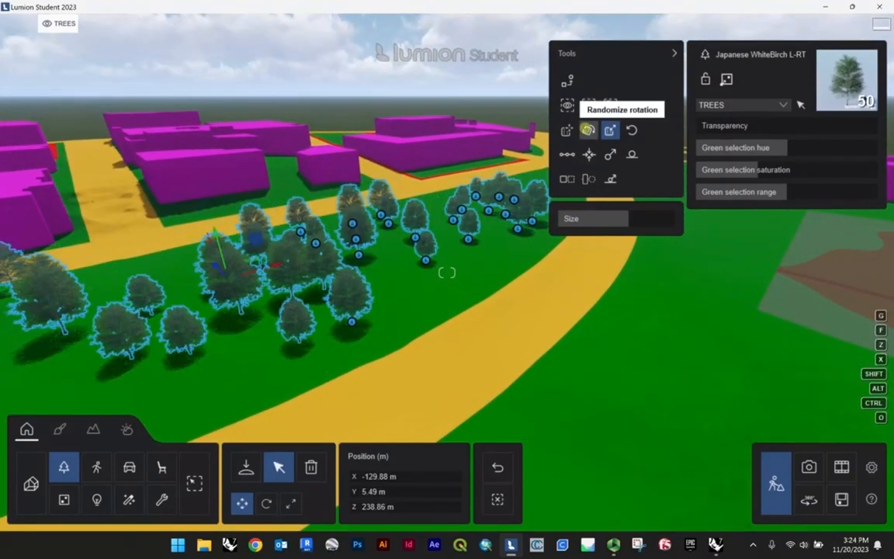
click(589, 131)
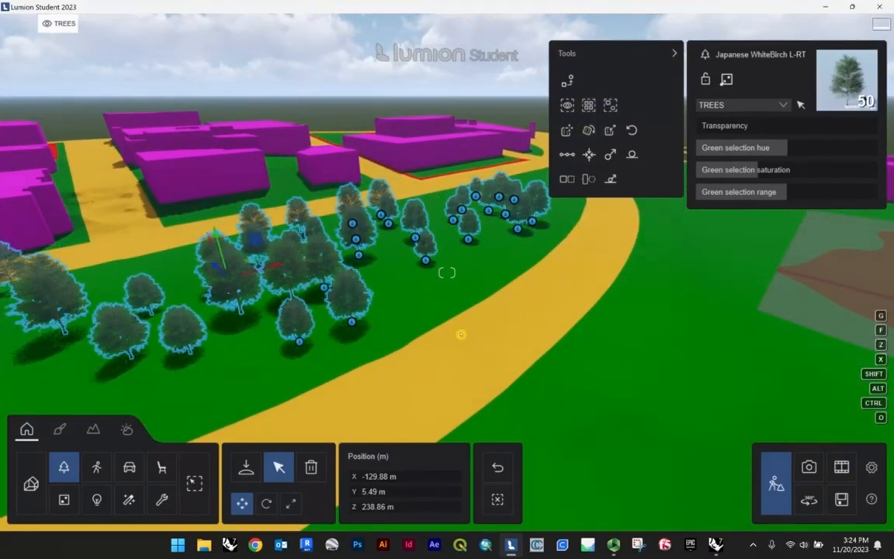
mouse_move(461, 334)
right_down()
mouse_move(535, 319)
mouse_move(569, 391)
mouse_move(665, 297)
right_up()
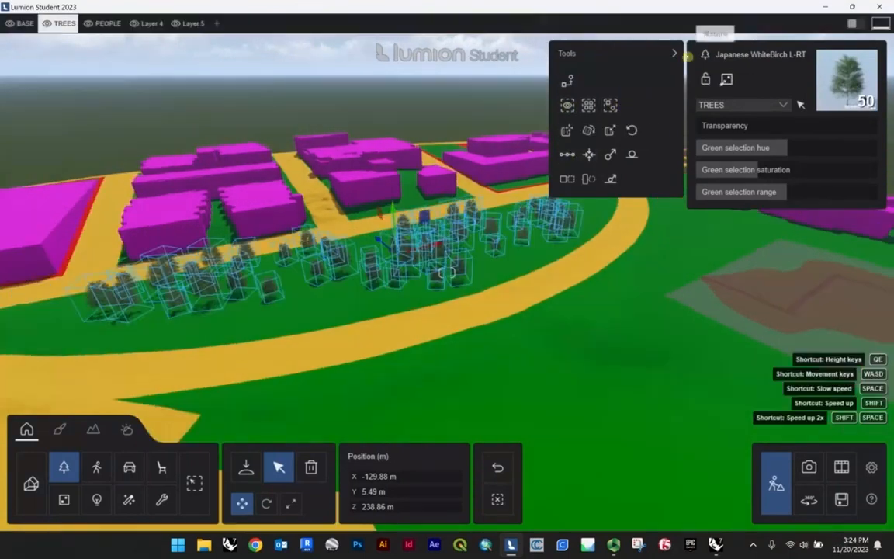
click(674, 53)
right_drag(577, 340, 528, 358)
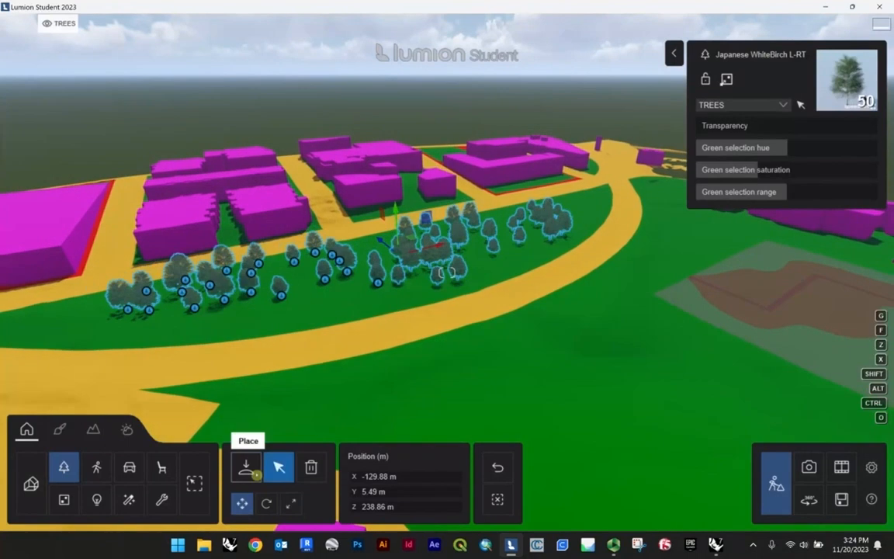
Start placing nature objects, clear the birch search and examine the library categories from broadleaf and palms to fine-detail plants
click(247, 467)
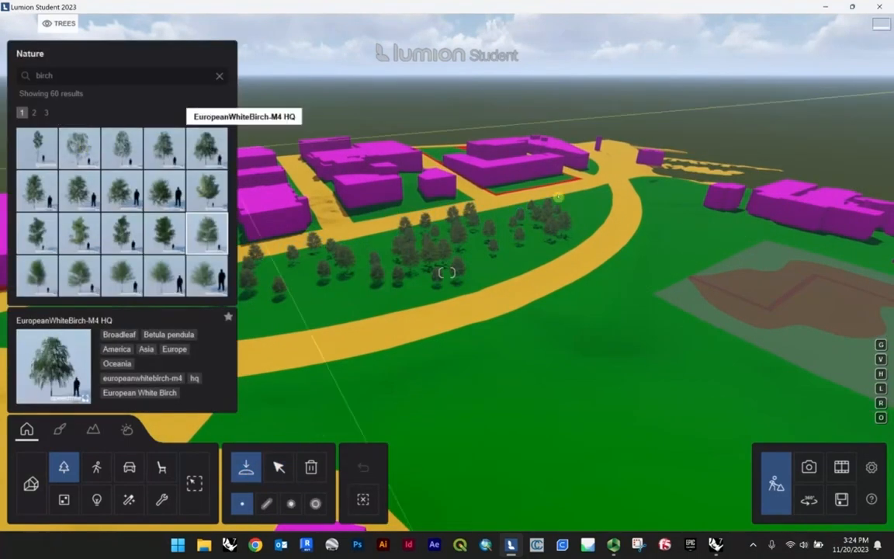
scroll(549, 216, up, 2)
click(219, 75)
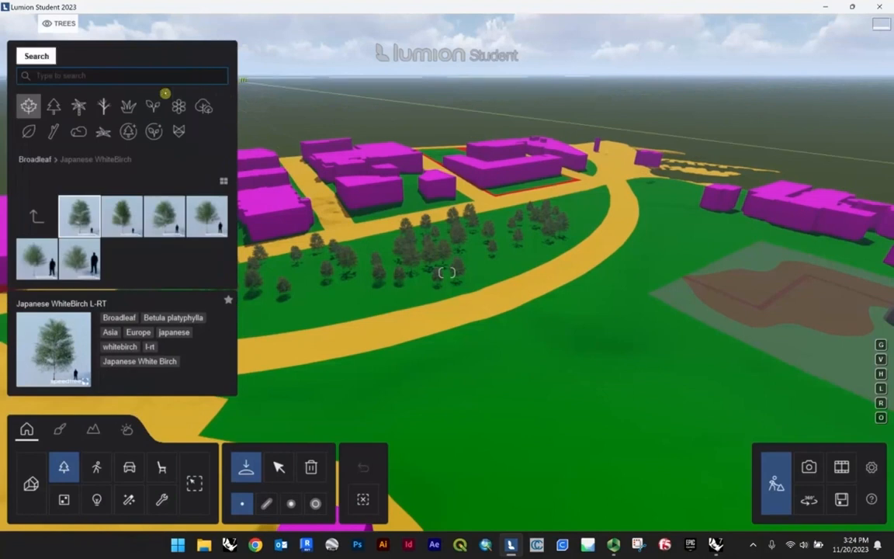
click(29, 107)
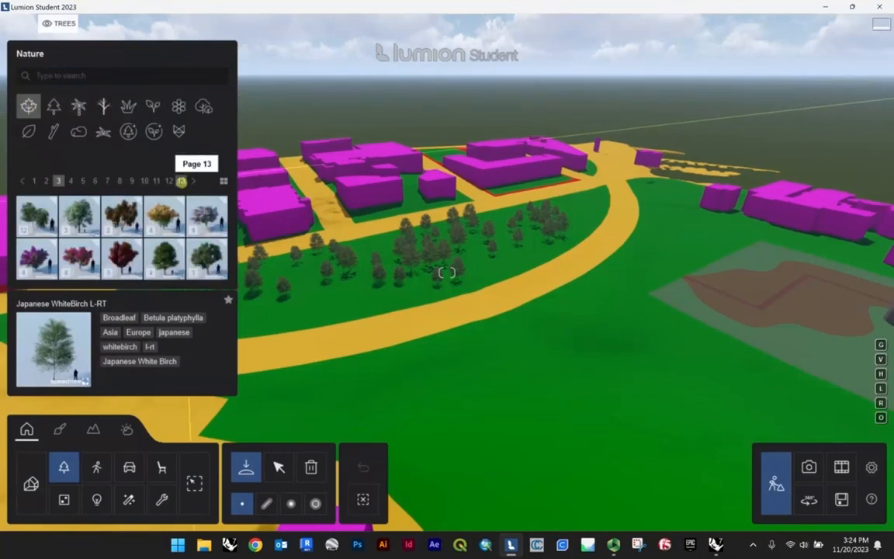
click(181, 181)
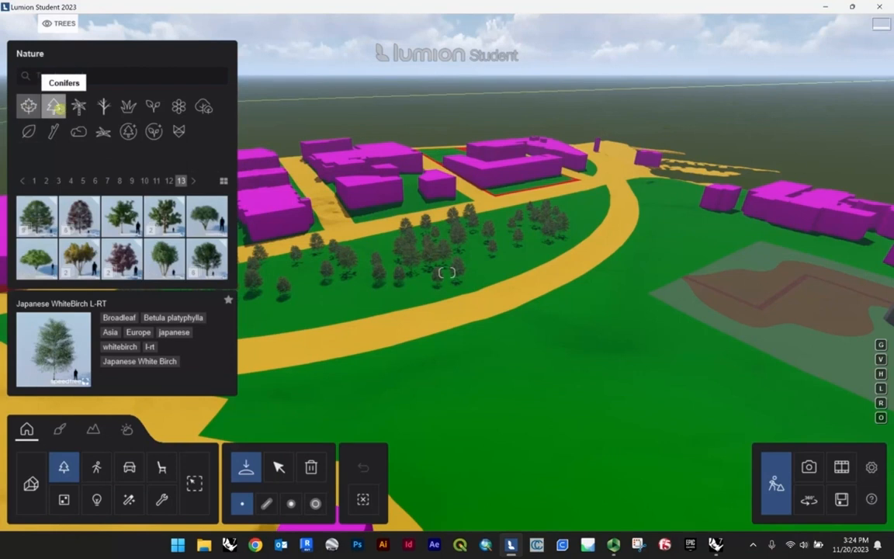
click(56, 109)
click(79, 107)
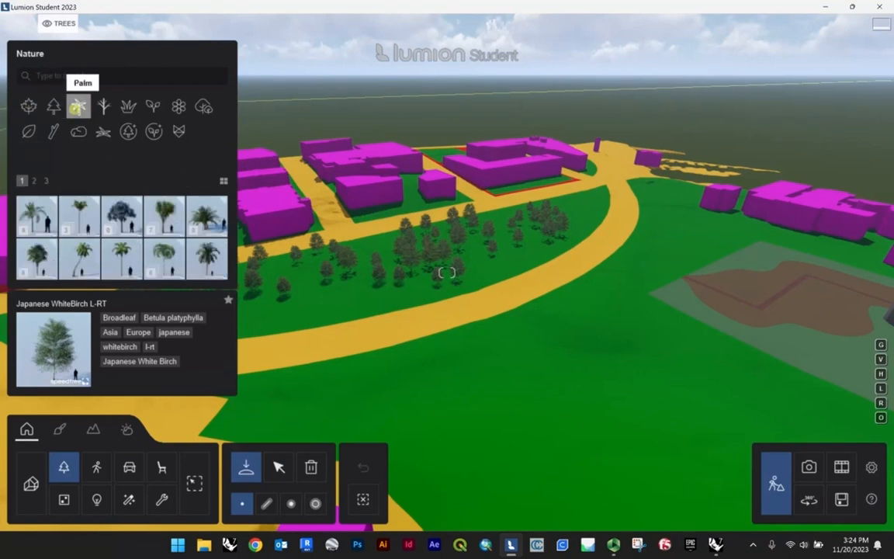
click(105, 107)
click(128, 107)
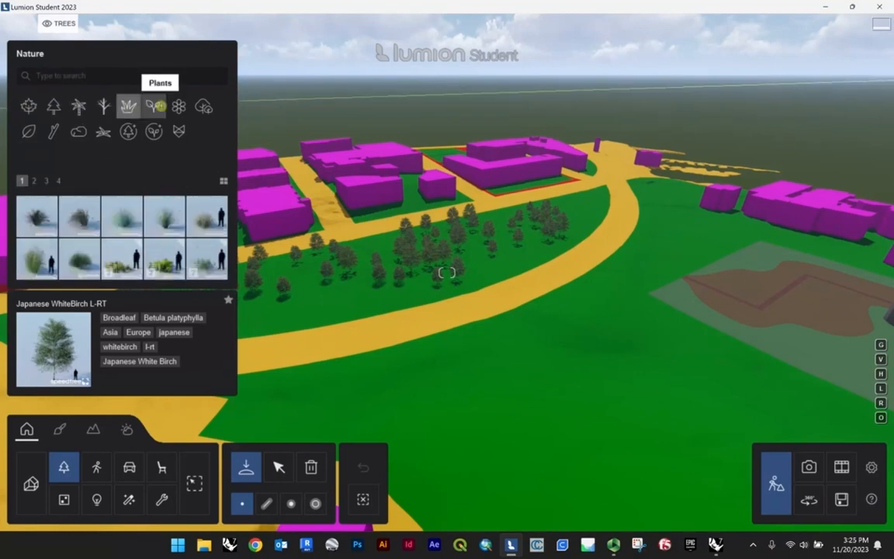
click(153, 106)
click(178, 106)
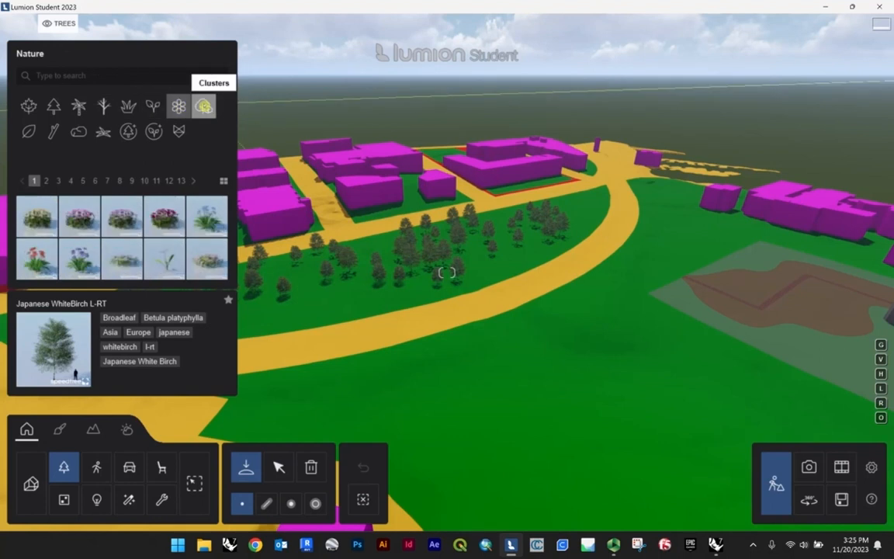
click(204, 106)
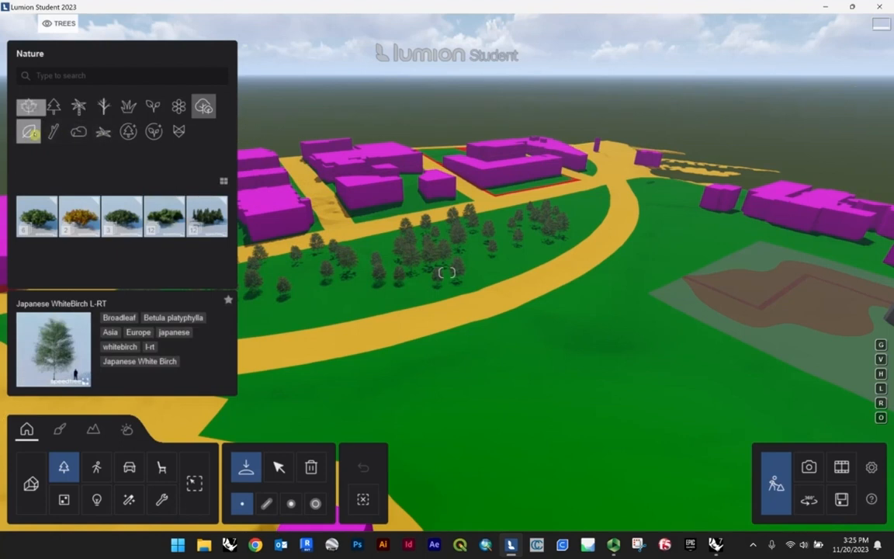
click(53, 131)
click(80, 133)
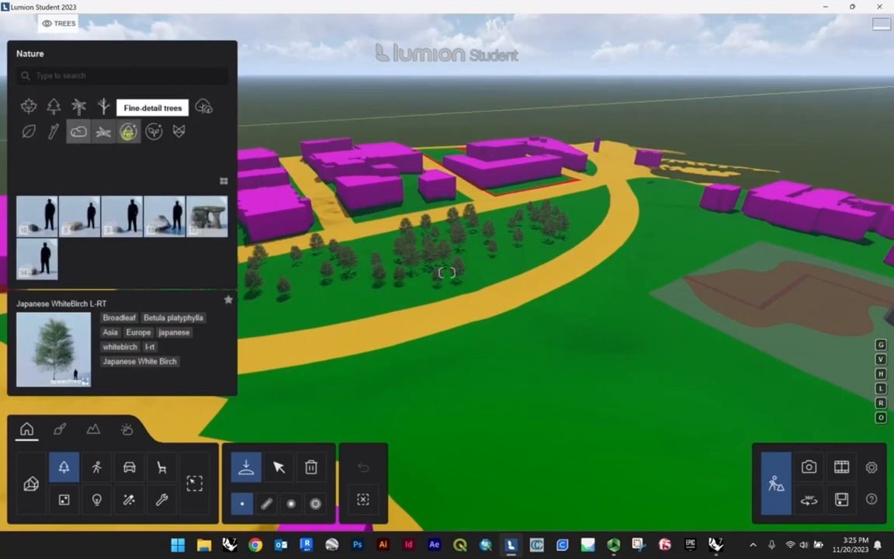
click(129, 132)
click(154, 132)
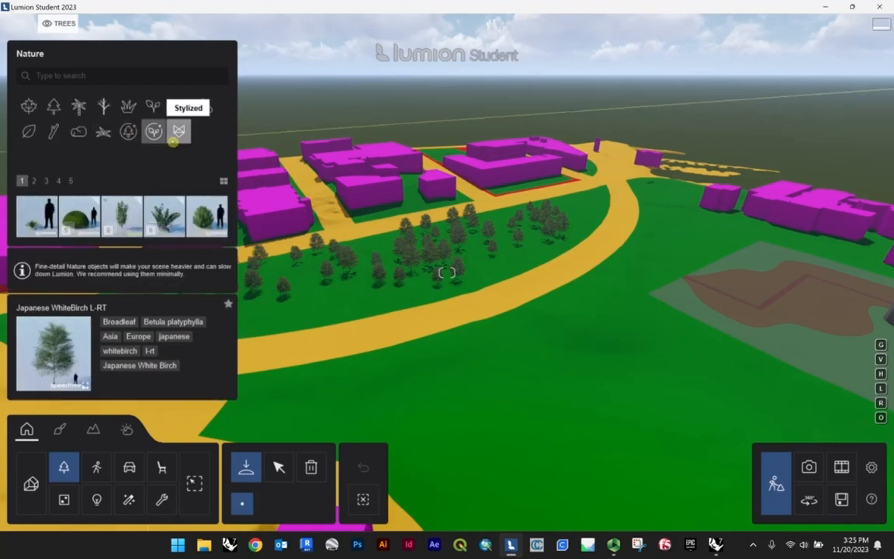
Place the stylized Low poly tree 007 on the open grass beside the road and a Low poly tree 003 next to it
click(177, 131)
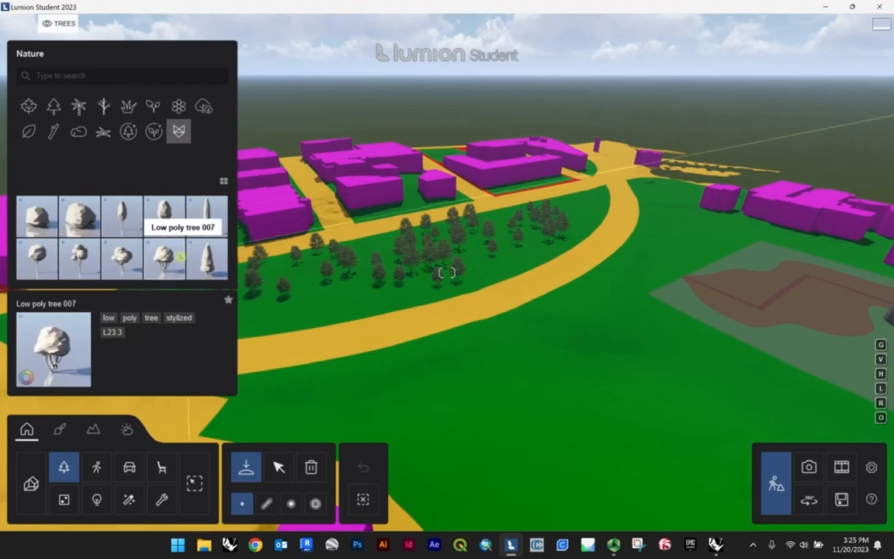
click(174, 258)
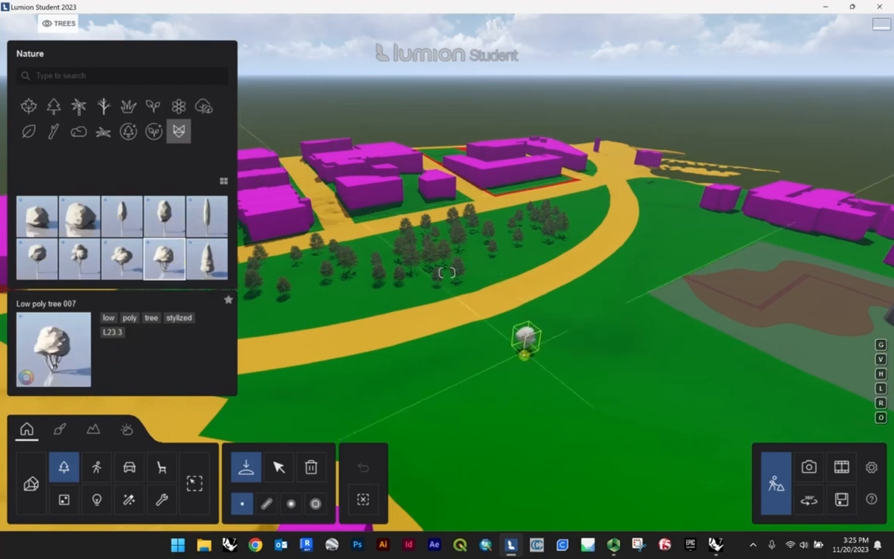
click(523, 358)
click(540, 364)
key(w)
right_drag(537, 369, 584, 235)
key(w)
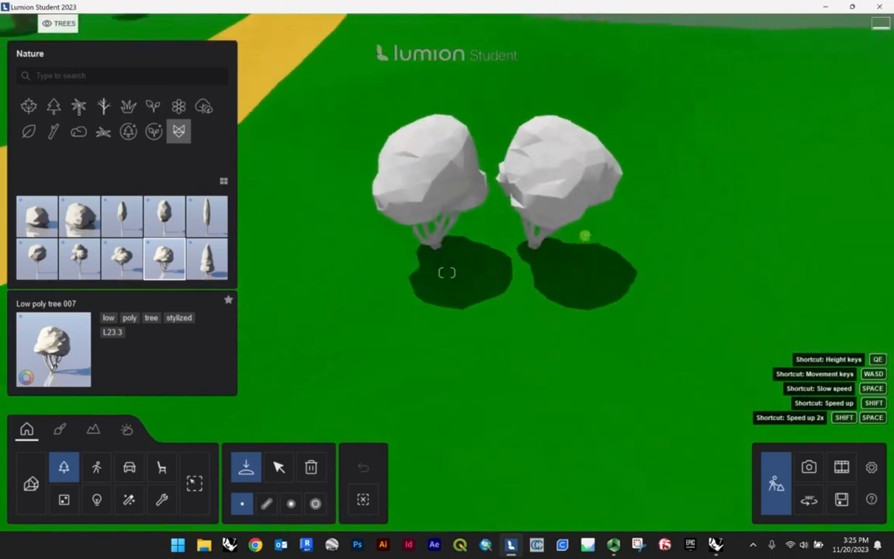
click(206, 215)
click(549, 234)
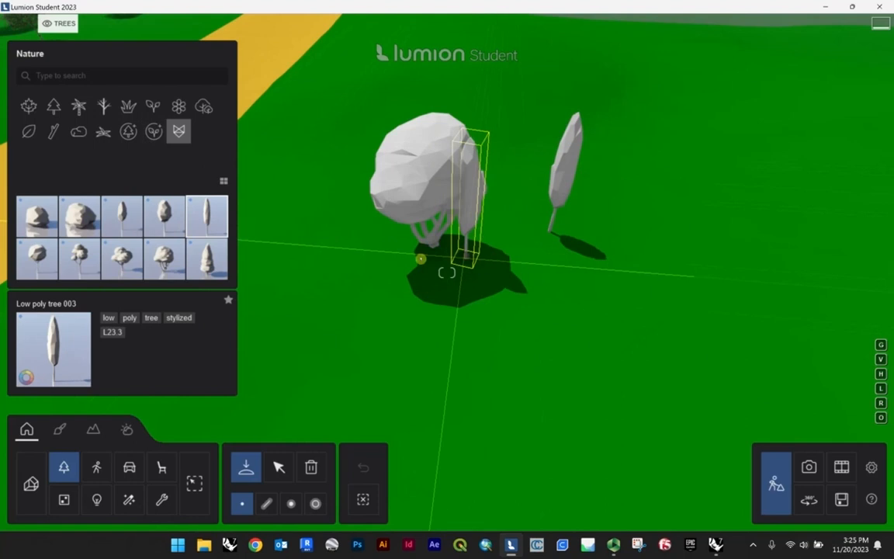
Move the rounded low poly tree away from the slim one, then delete the two low poly trees
click(278, 467)
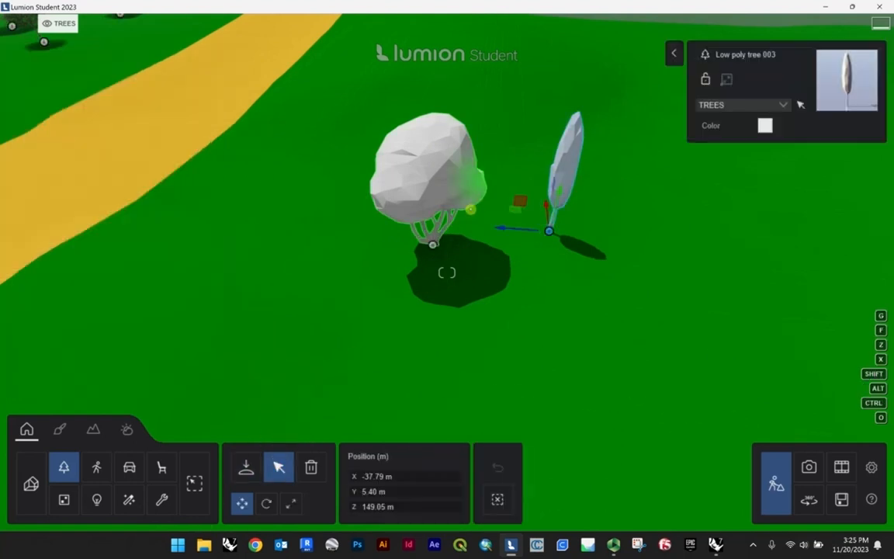
drag(433, 247, 302, 256)
click(311, 466)
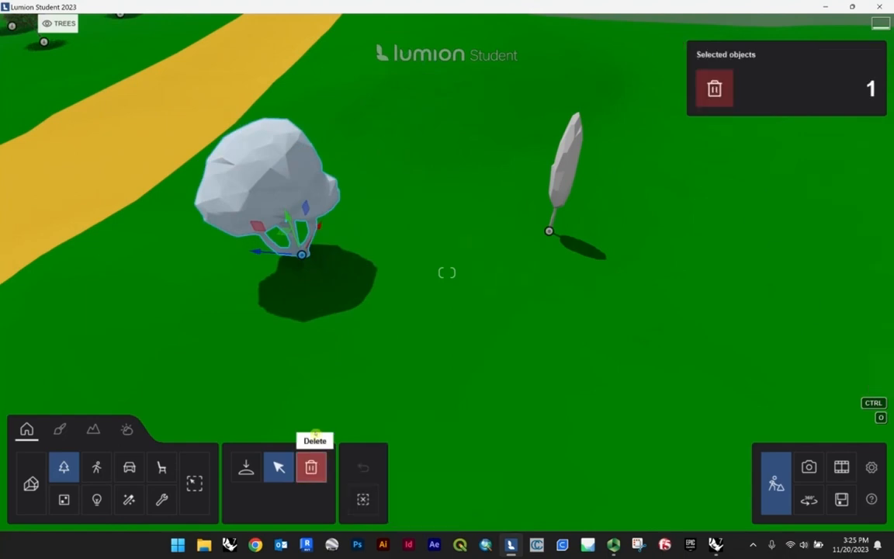
click(301, 256)
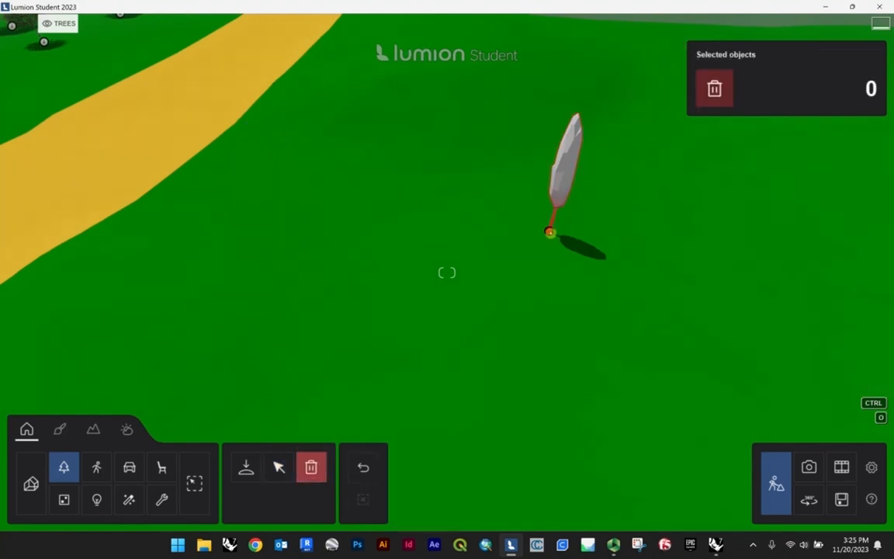
click(550, 232)
Choose the AlaskaCedar-L2 HQ conifer and paint a band of it on the open grass beside the road at density 0.6
click(247, 467)
click(52, 104)
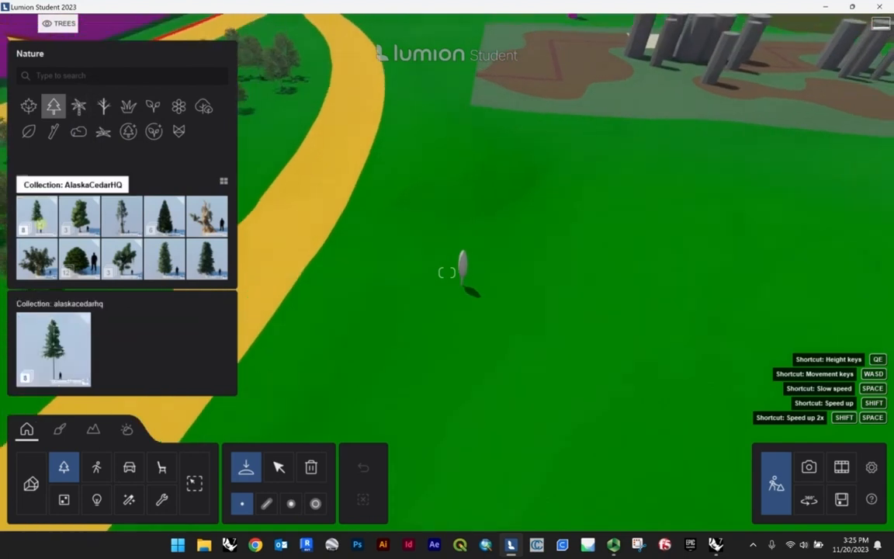
click(37, 217)
key(s)
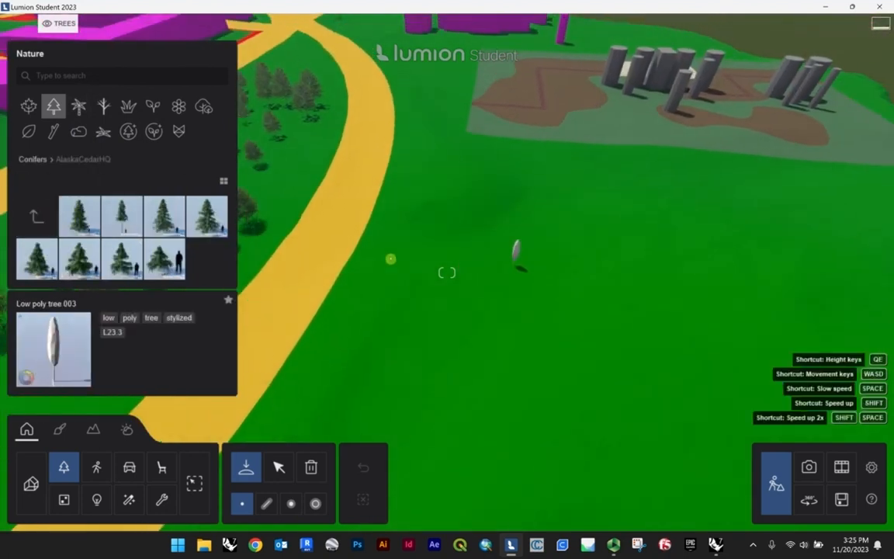
click(120, 217)
key(s)
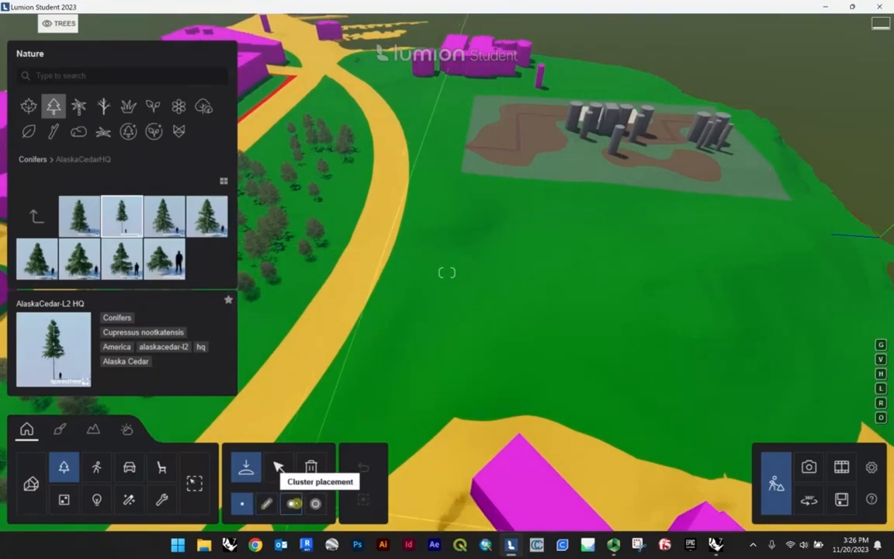
click(315, 503)
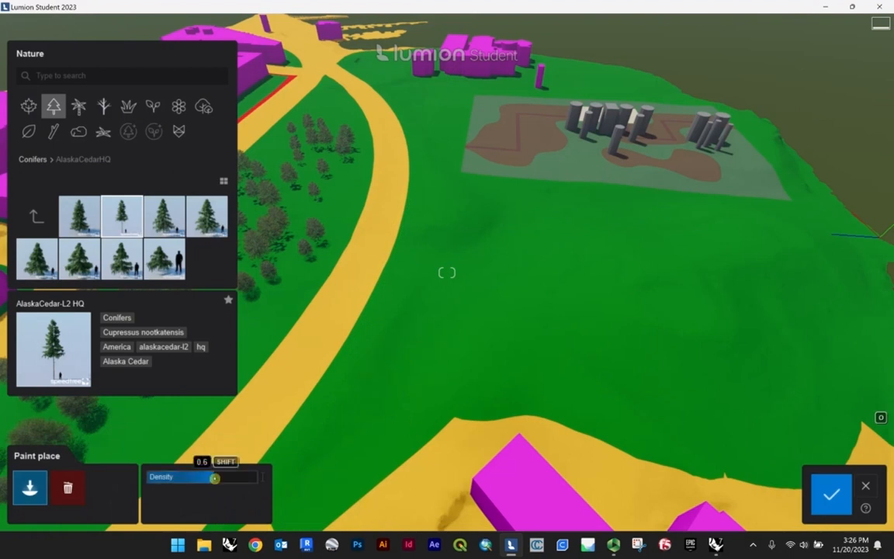
mouse_move(386, 353)
mouse_down()
mouse_move(441, 301)
mouse_move(538, 273)
mouse_move(574, 250)
mouse_up()
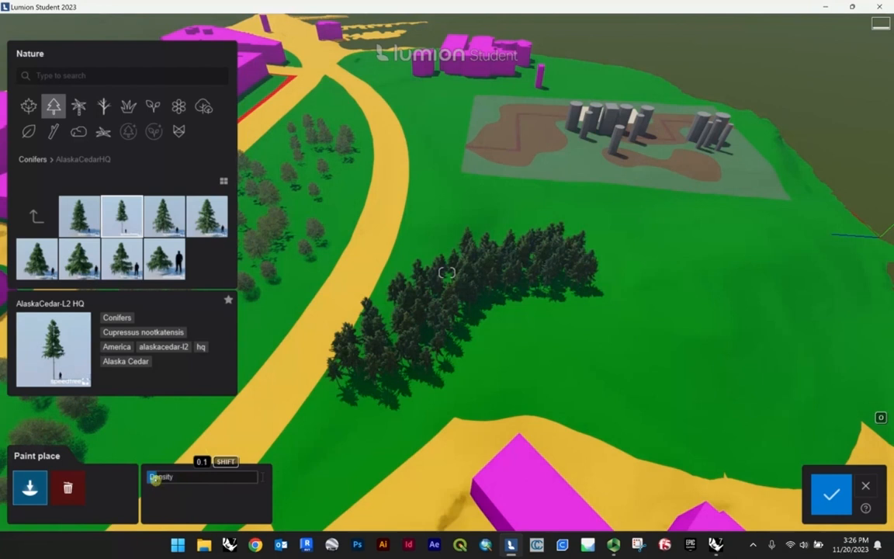
Paint sparse cedars across the grass at density 0.1 and a full-density grove along the outer slope, then confirm the painted trees
mouse_move(535, 361)
mouse_down()
mouse_move(581, 356)
mouse_move(653, 319)
mouse_move(664, 259)
mouse_move(609, 227)
mouse_move(490, 203)
mouse_move(428, 230)
mouse_up()
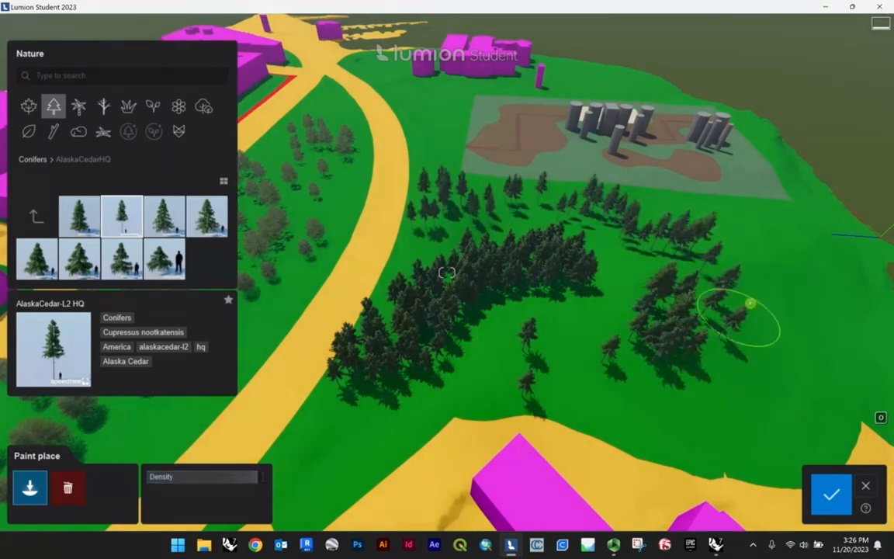
mouse_move(799, 259)
mouse_down()
mouse_move(814, 310)
mouse_move(775, 373)
mouse_move(745, 383)
mouse_up()
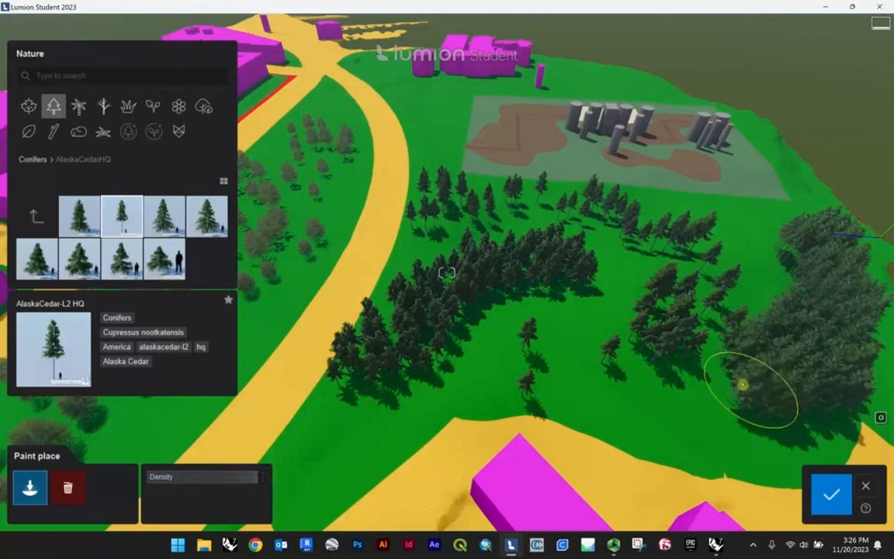
key(w)
right_drag(546, 359, 542, 359)
key(w)
key(w)
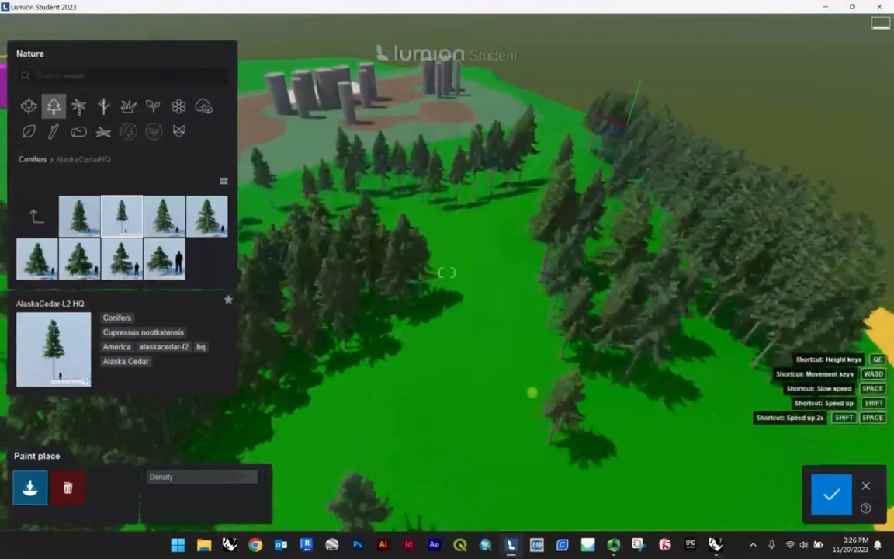
key(s)
key(s)
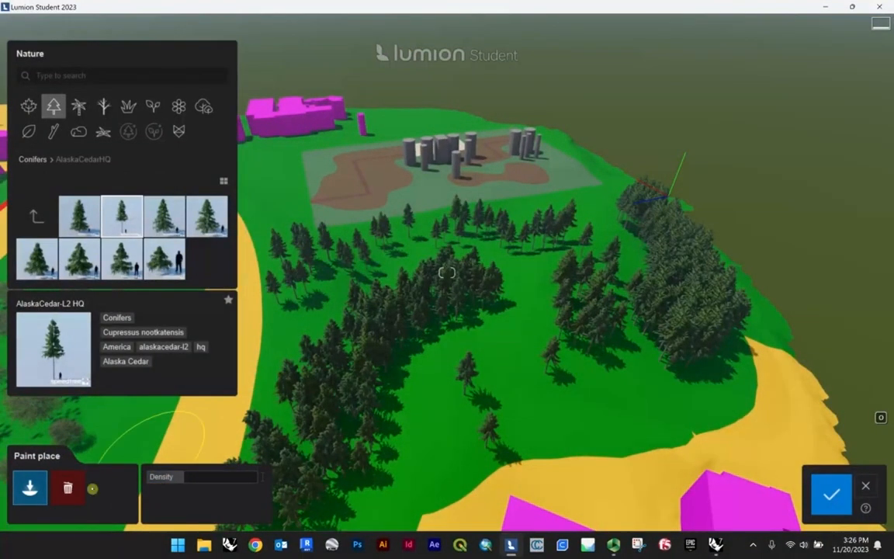
click(831, 493)
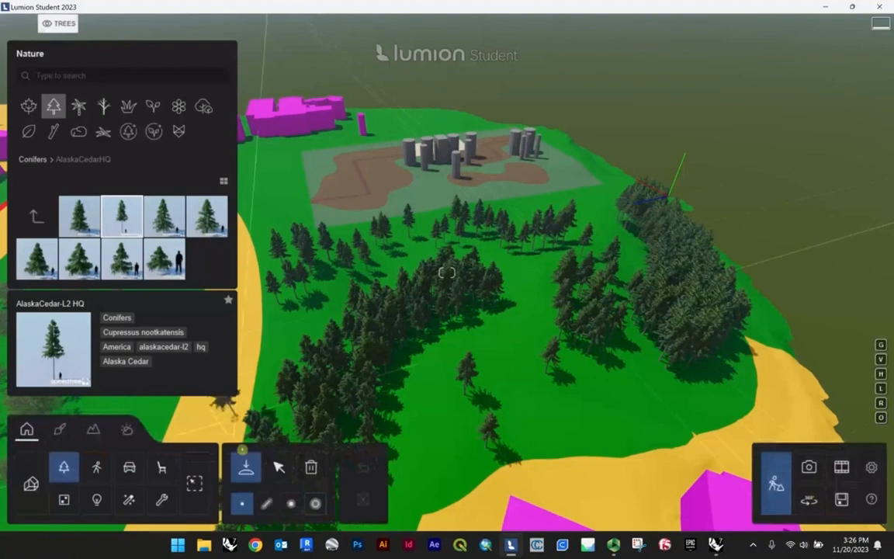
Start a cluster placement and add AlaskaCedar-M HQ, Agarwood RT and Australian Willow to its tree mix
click(294, 505)
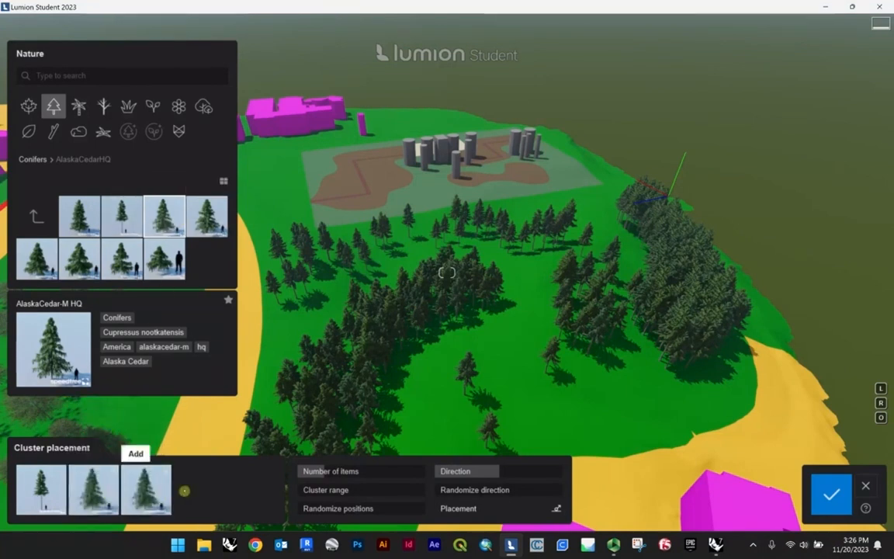
click(27, 108)
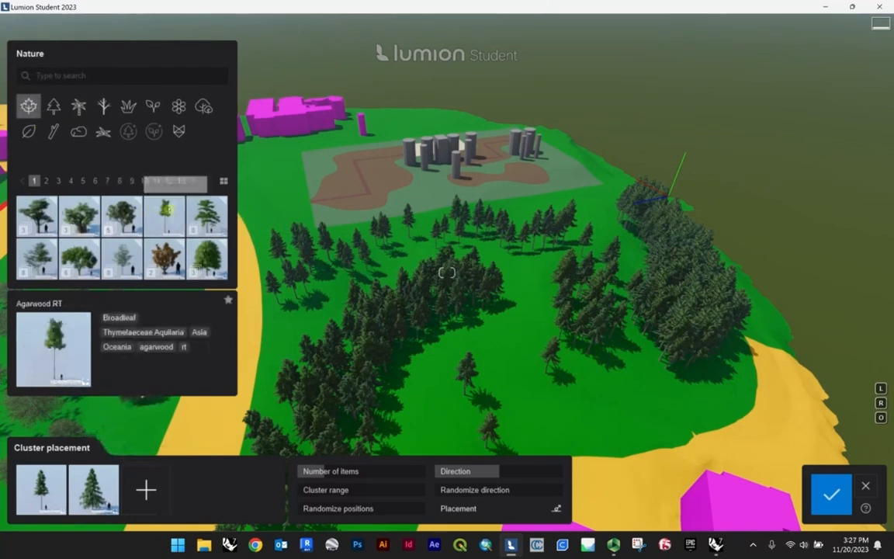
click(166, 214)
click(146, 490)
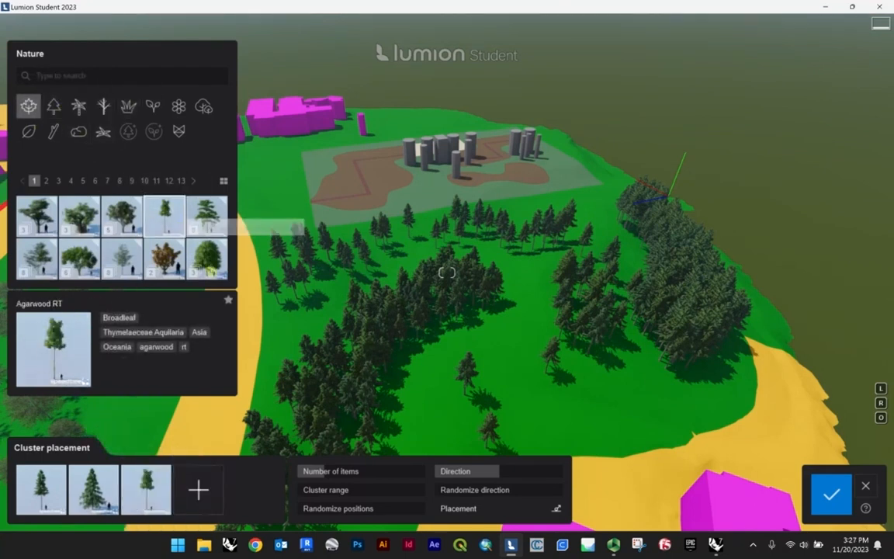
click(206, 216)
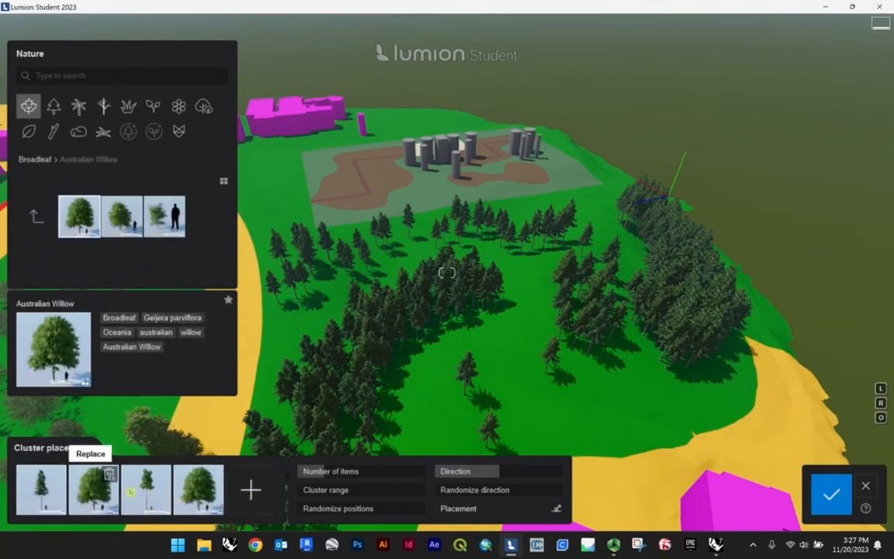
Set the cluster range to about 16 m and place one mixed tree cluster on the grass between the road and the site
key(w)
right_drag(437, 225, 425, 283)
key(w)
key(w)
click(455, 200)
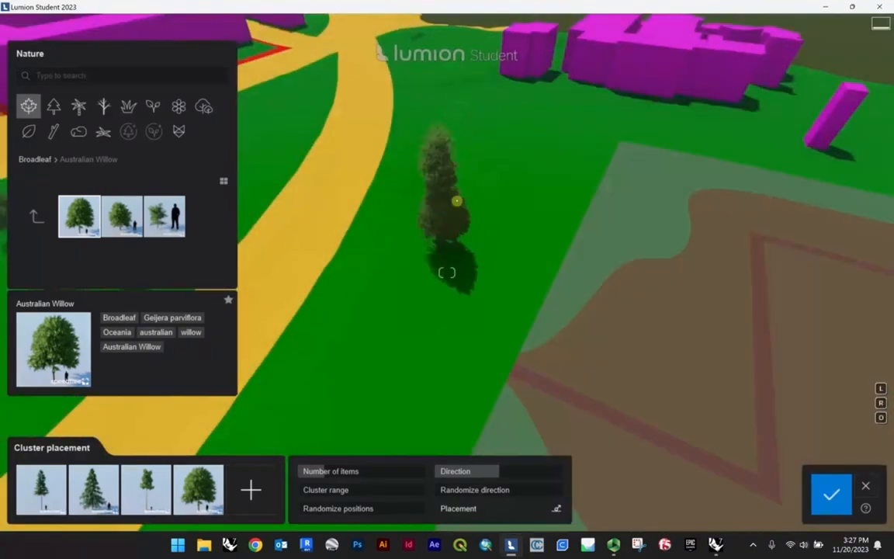
key(w)
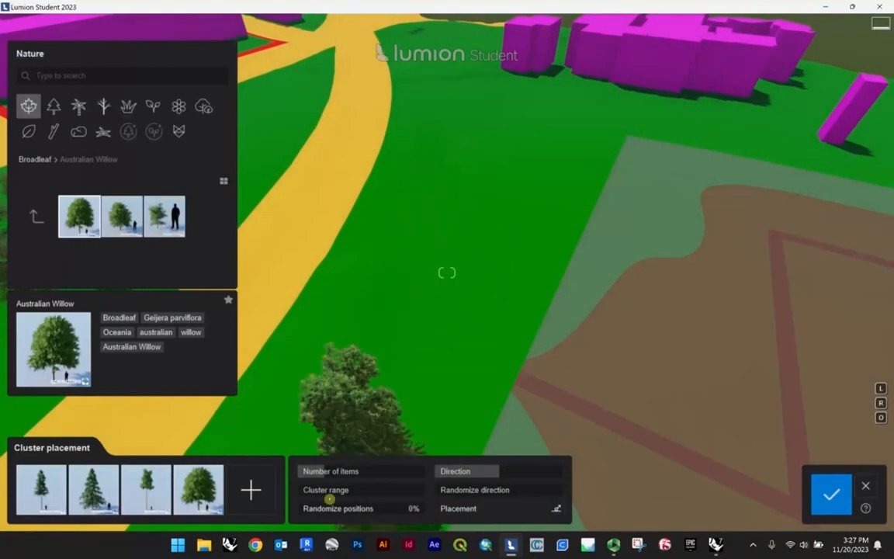
drag(317, 495, 349, 487)
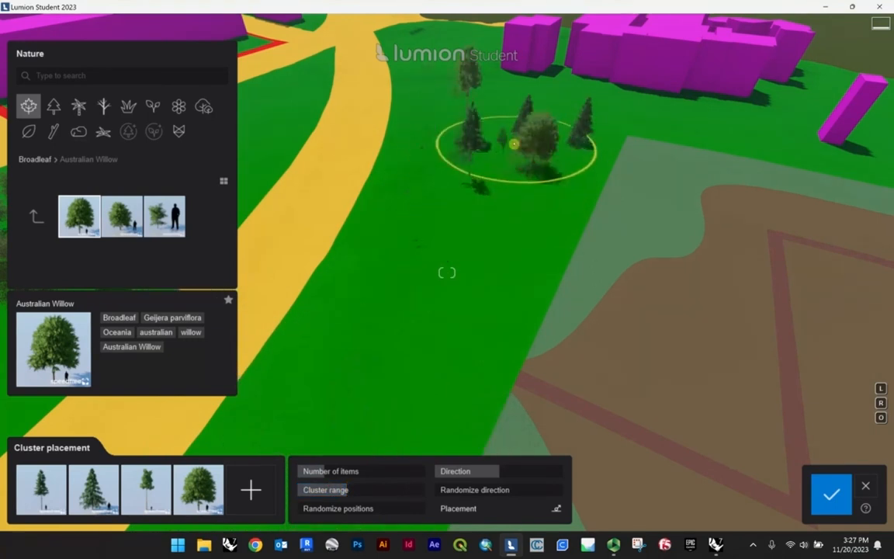
click(518, 178)
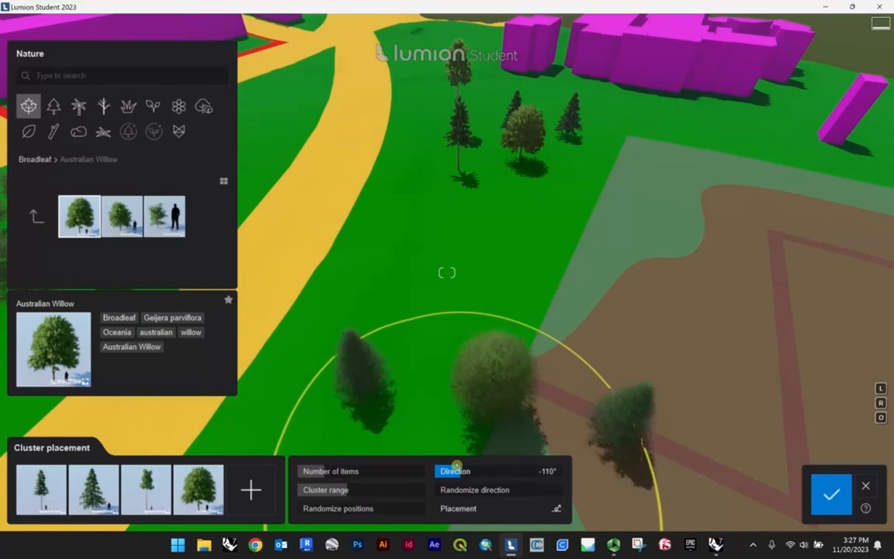
Increase the cluster's number of items, randomize its direction, reduce its range slightly and set position randomization to 21%
drag(332, 472, 356, 473)
key(s)
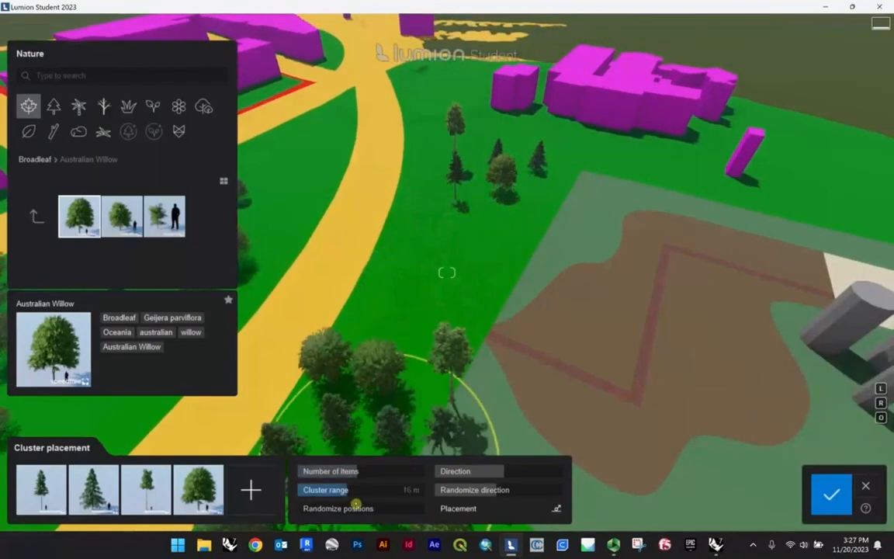
drag(364, 509, 443, 501)
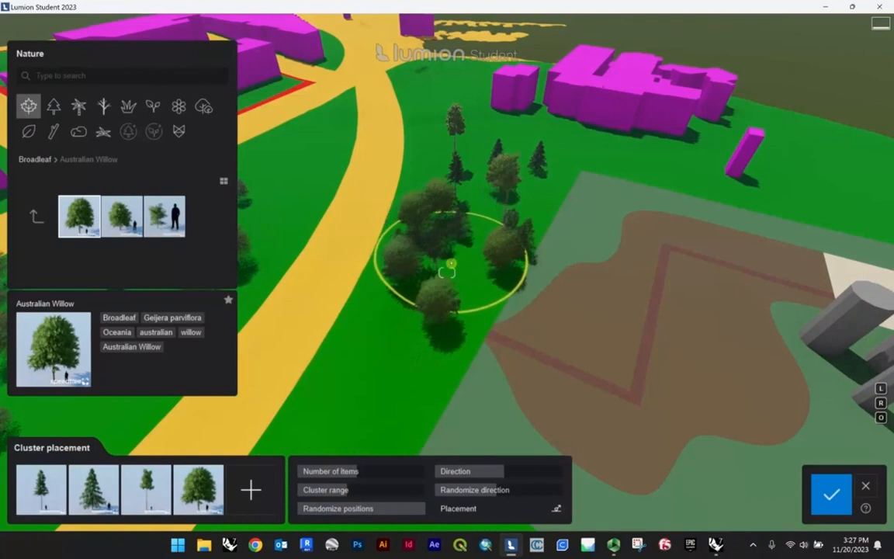
mouse_move(346, 490)
mouse_down()
mouse_move(285, 491)
mouse_move(375, 489)
mouse_move(347, 494)
mouse_up()
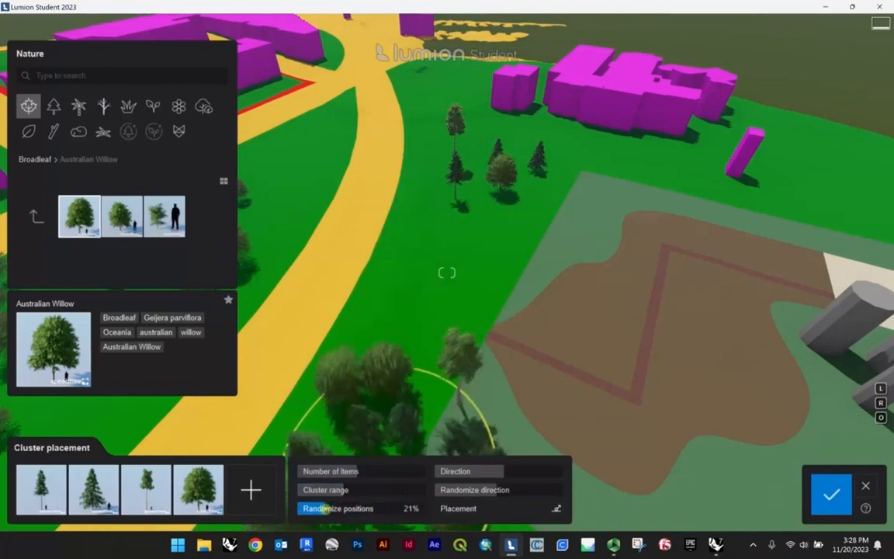
Place mixed tree clusters along the road and around the edges of the building site, then confirm the placement
click(451, 255)
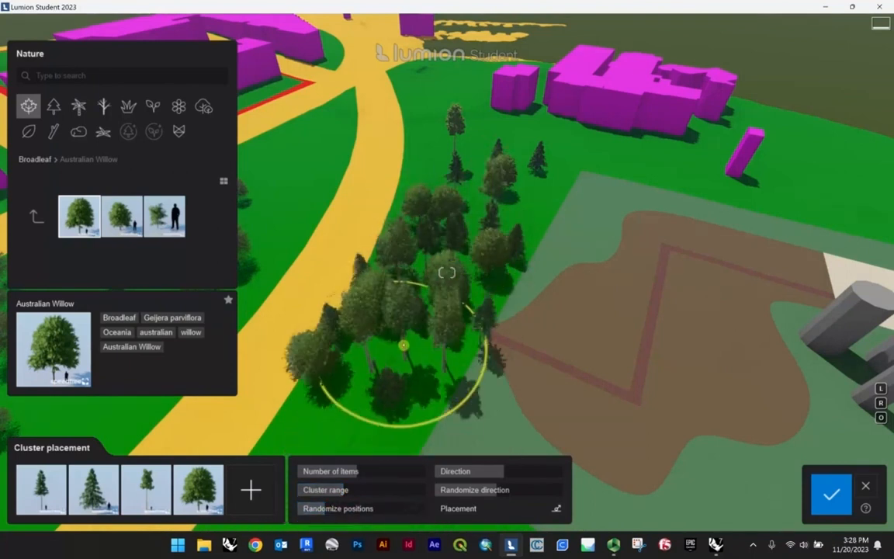
click(423, 343)
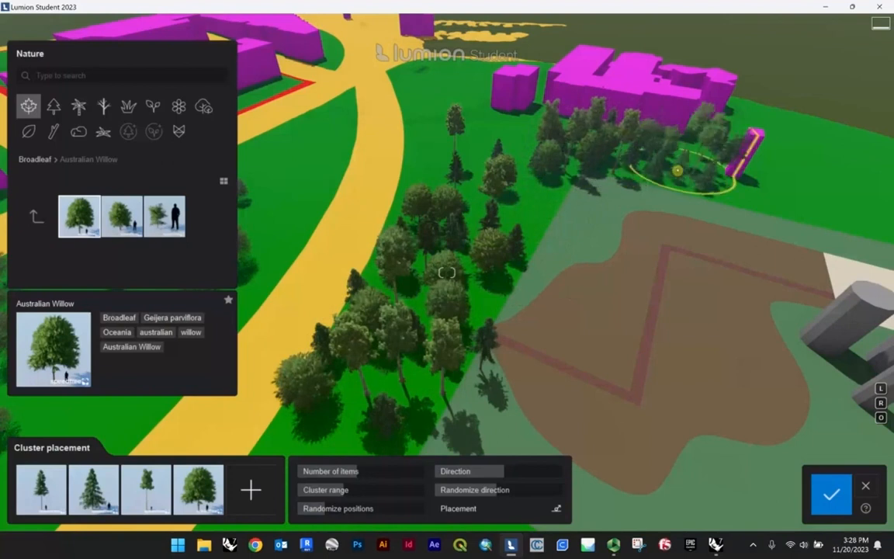
key(s)
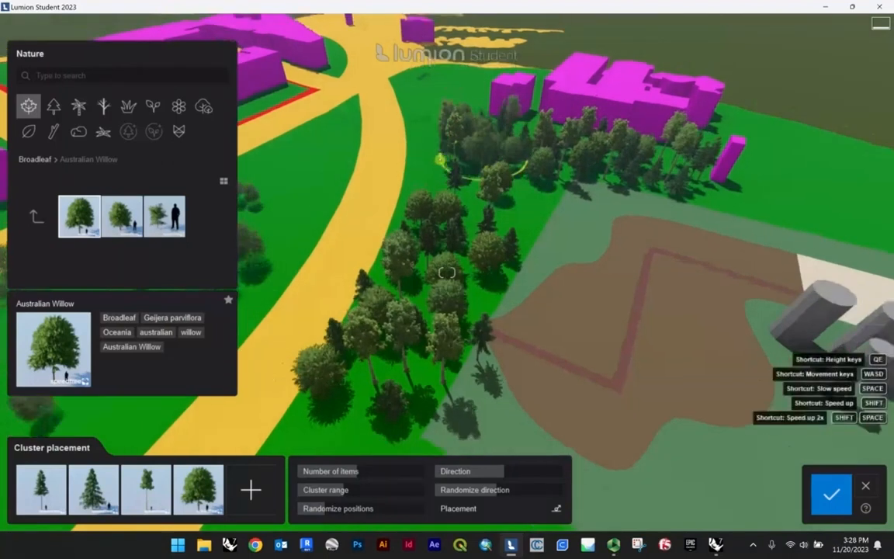
click(390, 419)
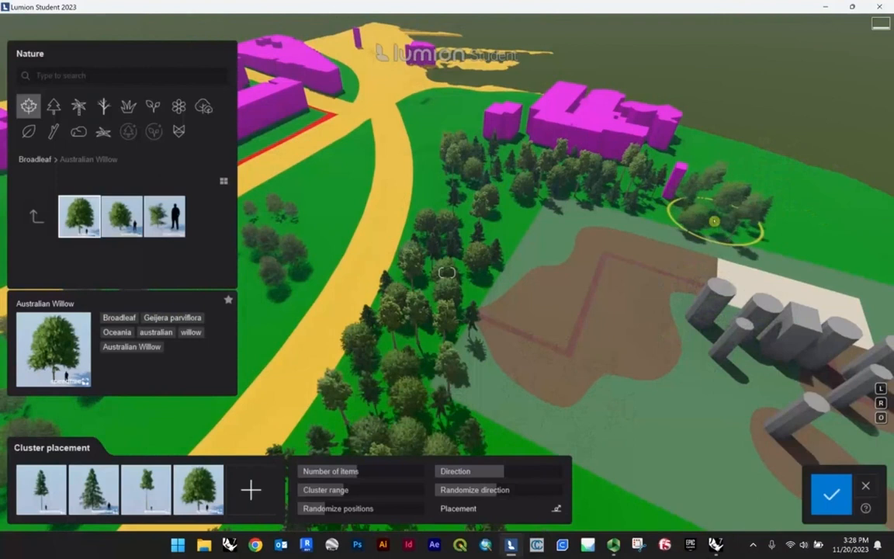
key(s)
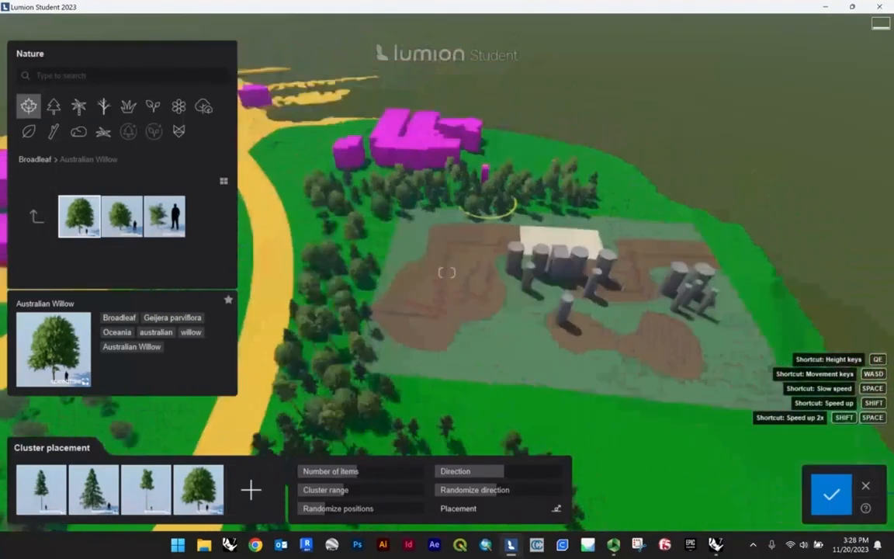
right_drag(489, 205, 463, 365)
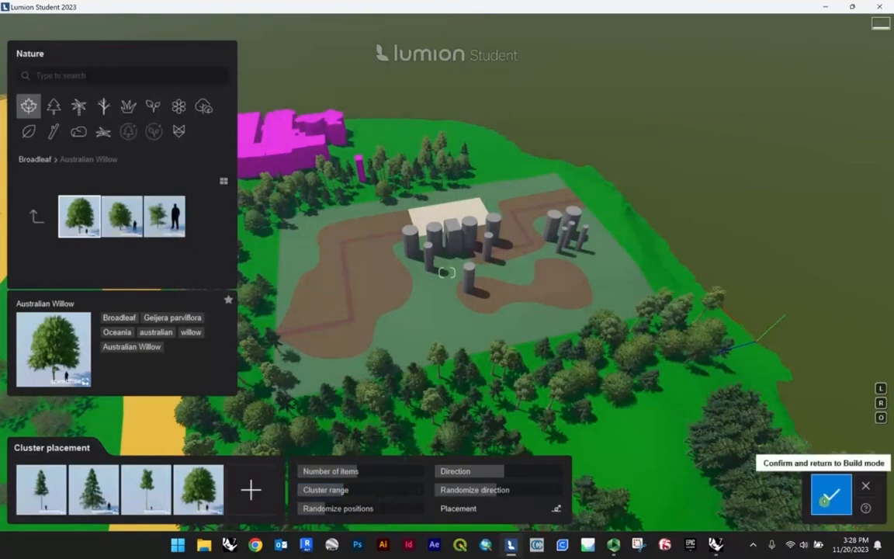
click(830, 495)
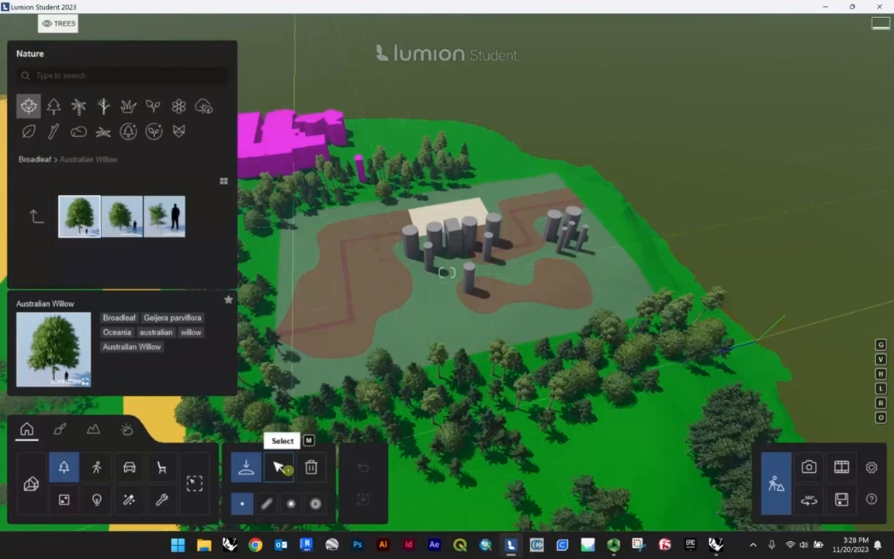
Examine the newly planted trees around the building site and the neighbouring roads from several viewpoints
click(279, 466)
right_drag(398, 206, 431, 140)
mouse_move(47, 28)
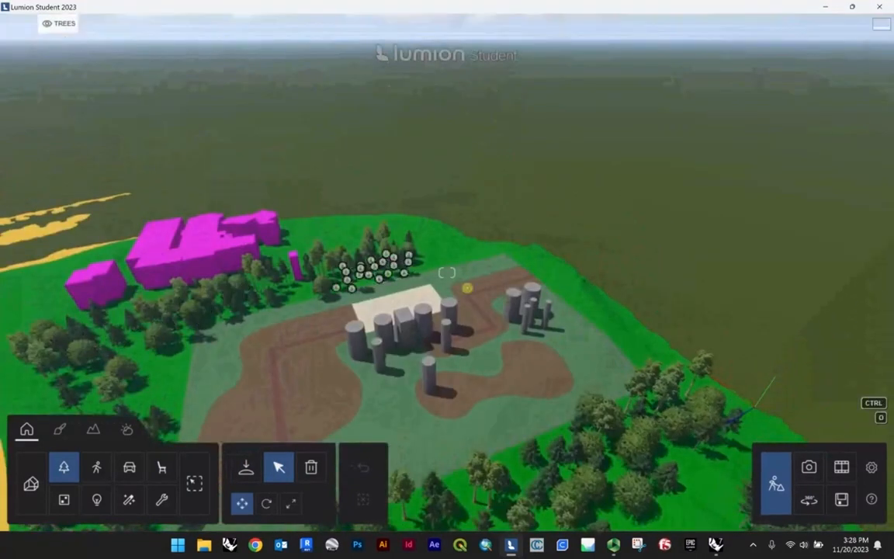
key(w)
right_drag(468, 290, 429, 253)
right_drag(415, 219, 356, 234)
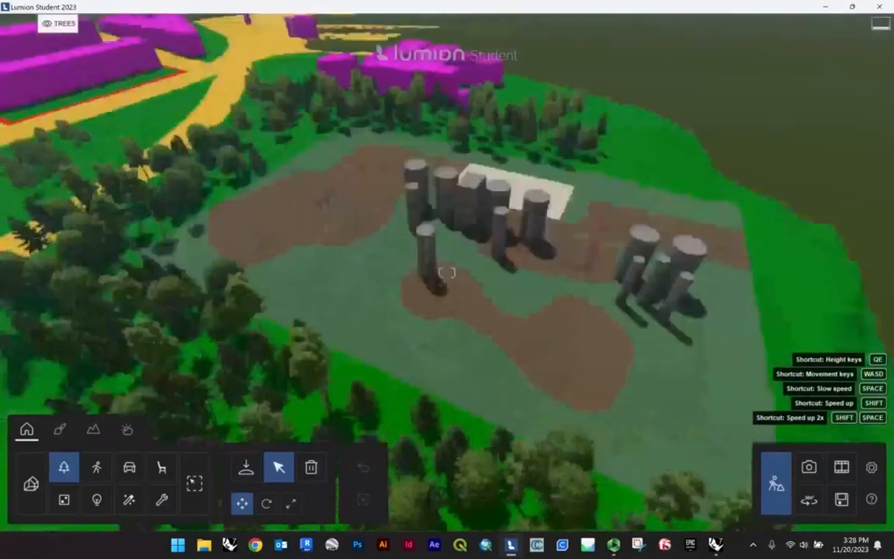
right_drag(447, 272, 357, 252)
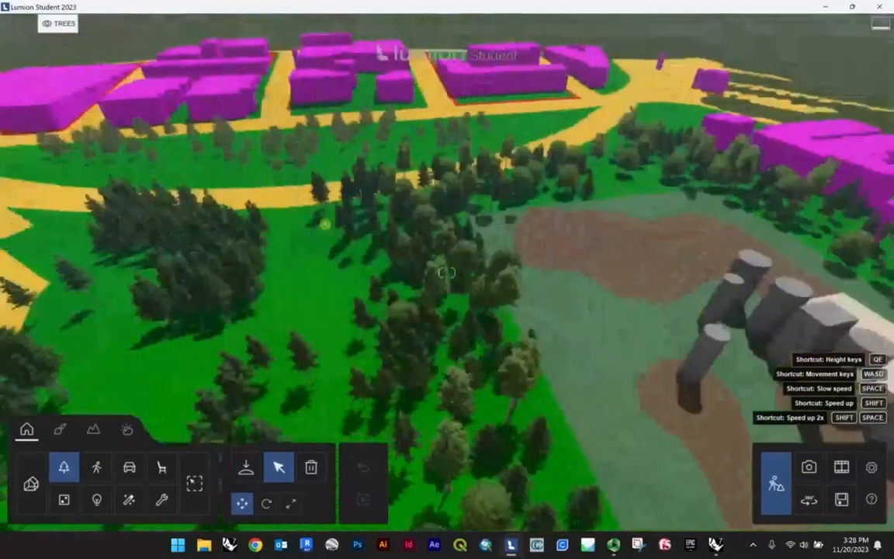
key(s)
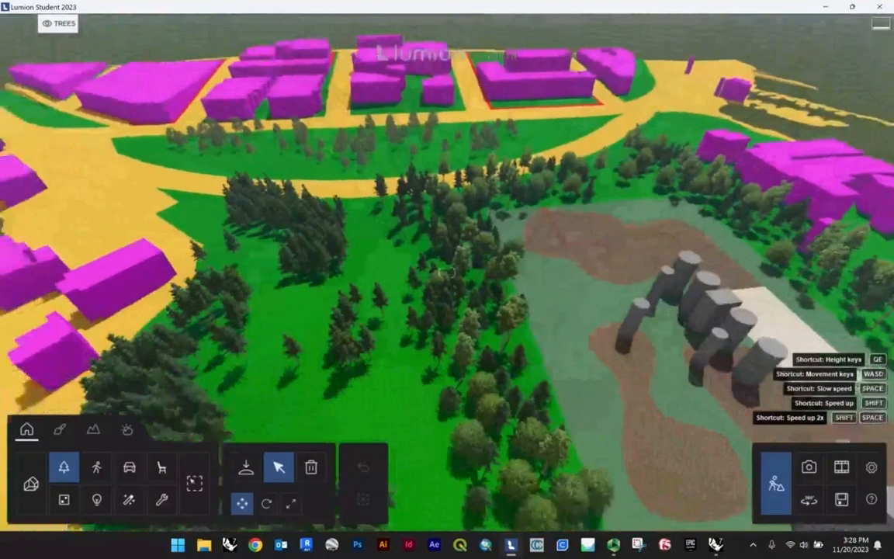
Make BASE the active layer, hide the TREES layer to view the bare site and show it again
right_drag(669, 169, 622, 219)
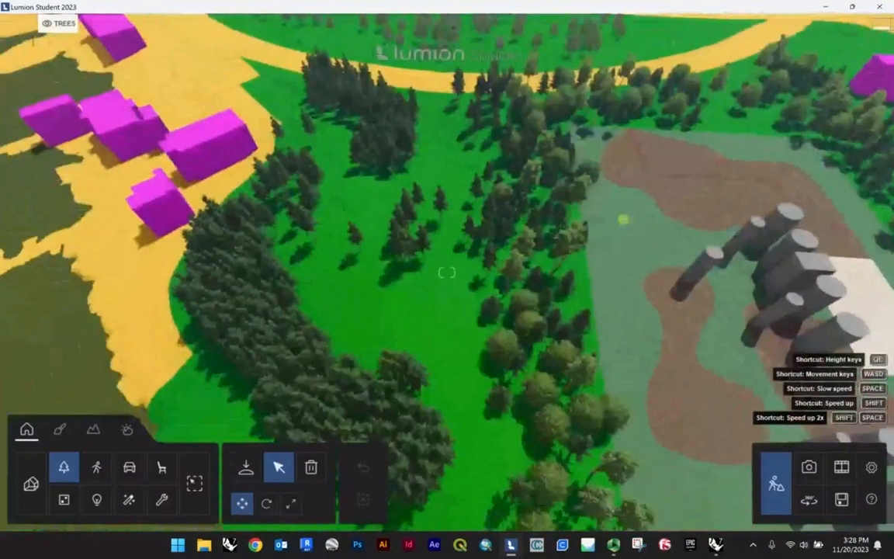
key(s)
key(s)
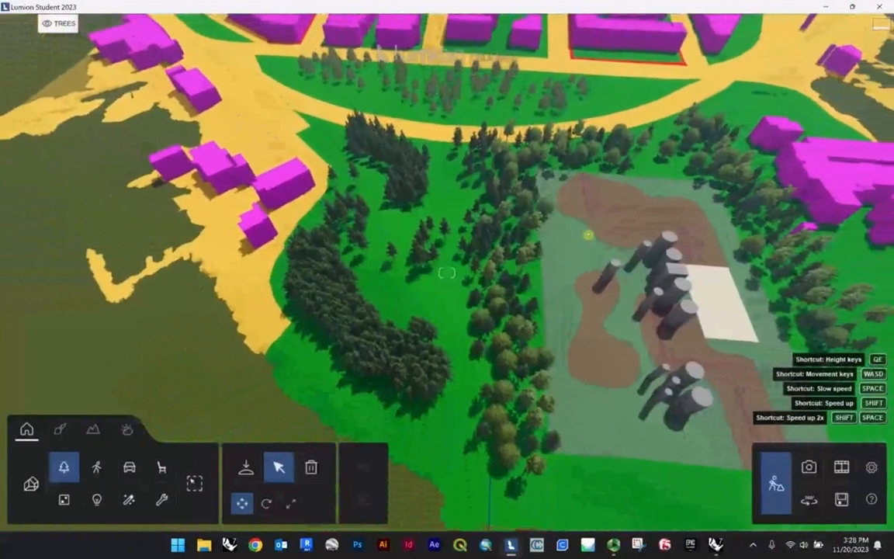
right_drag(589, 235, 579, 196)
mouse_move(51, 24)
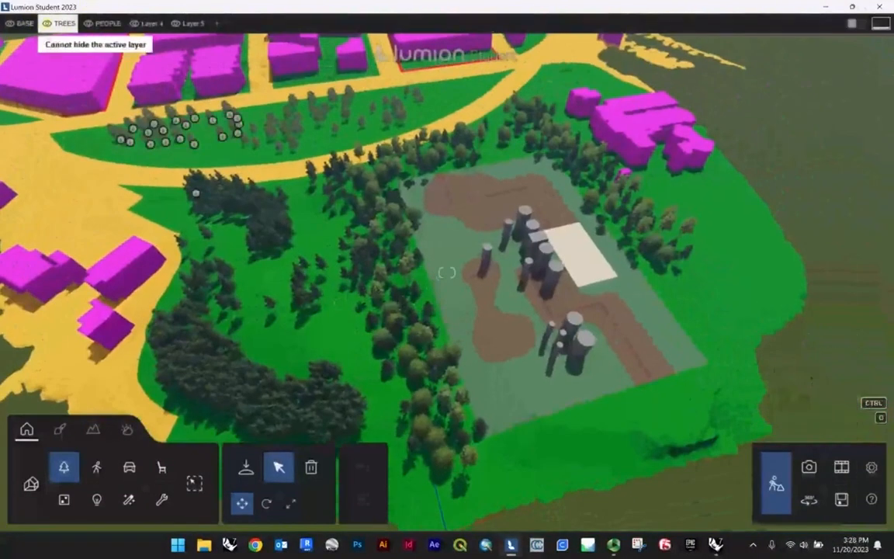
click(47, 24)
click(47, 24)
click(48, 24)
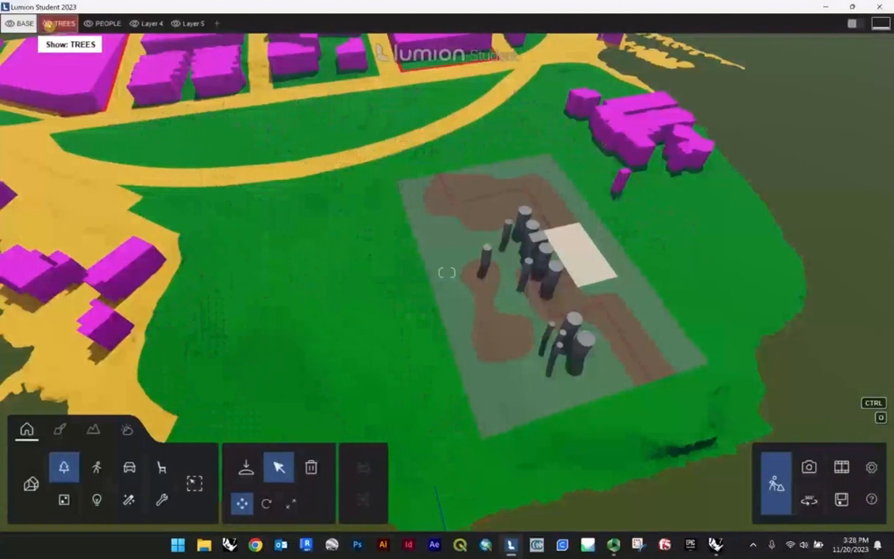
click(48, 24)
Place a large water plane in the landscape so that it surrounds most of the site model
right_drag(213, 113, 310, 186)
right_drag(486, 243, 285, 236)
key(w)
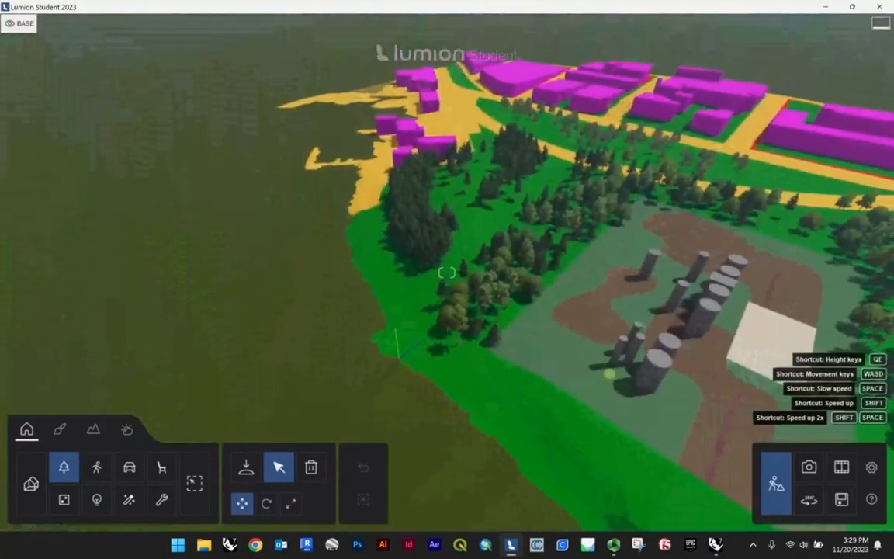
key(s)
right_drag(467, 347, 544, 344)
right_drag(137, 409, 175, 423)
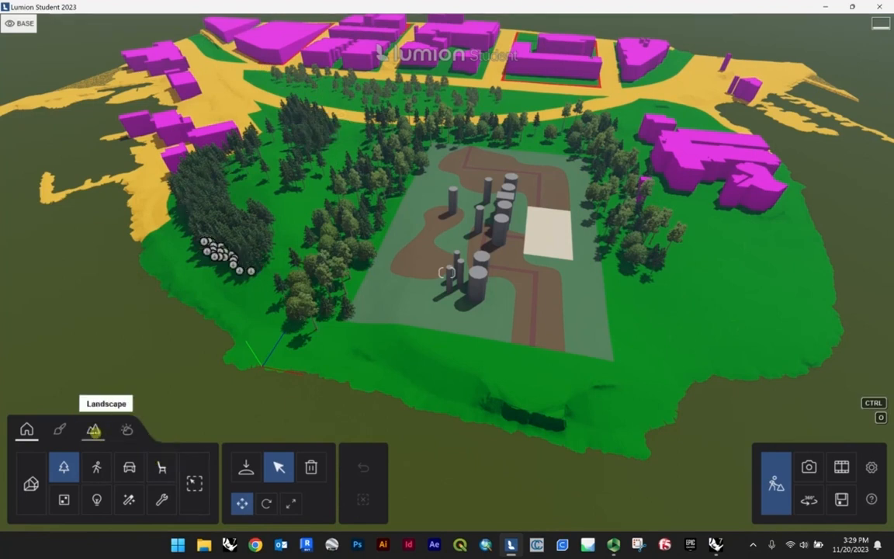
click(94, 430)
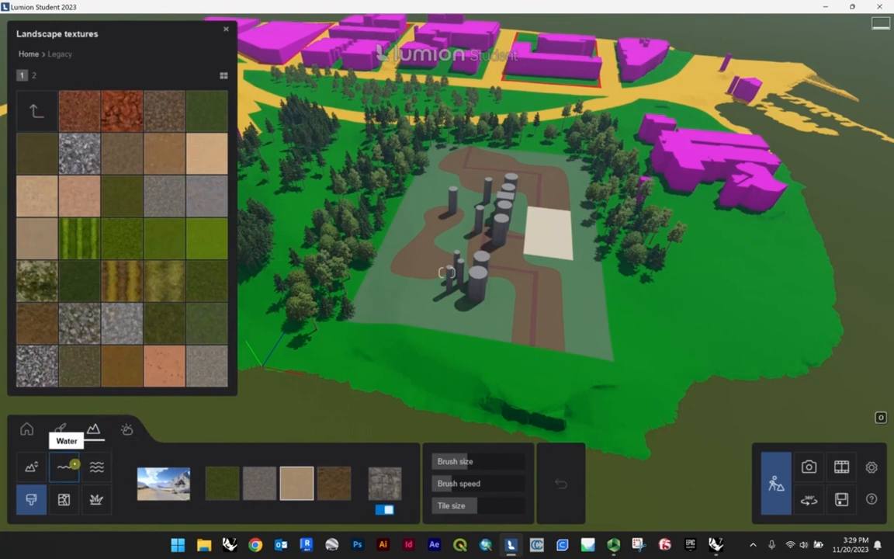
click(72, 467)
scroll(155, 379, down, 1)
drag(80, 322, 757, 39)
scroll(405, 216, down, 2)
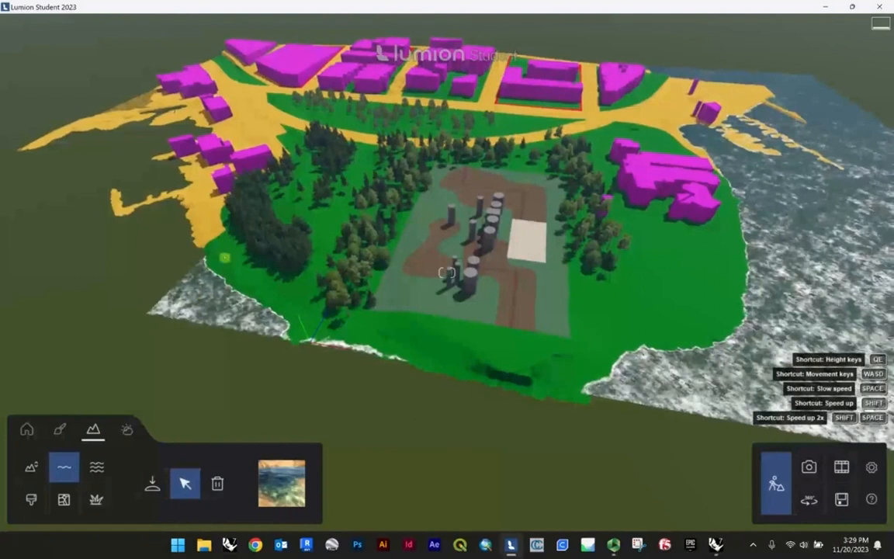
Pull the far corner of the water plane outward past the buildings and the coastline beside them
scroll(219, 295, down, 1)
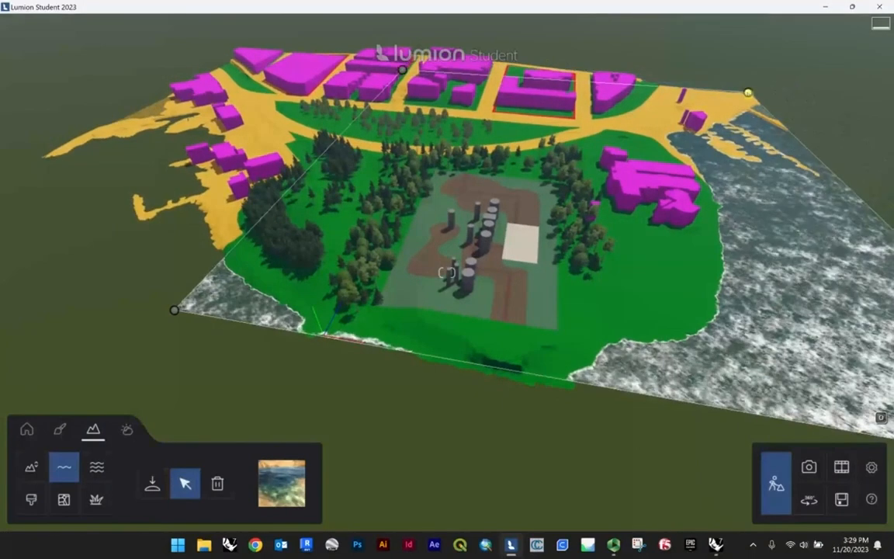
drag(403, 70, 255, 52)
scroll(436, 140, down, 1)
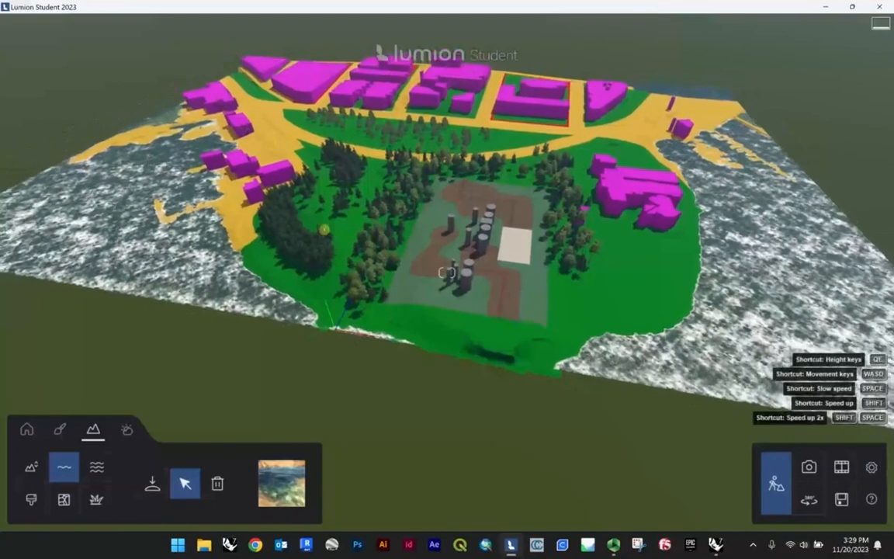
Stretch the water plane's remaining corners farther outward so the water extends well beyond the shoreline
right_drag(436, 140, 513, 201)
right_drag(447, 273, 453, 291)
scroll(675, 140, down, 2)
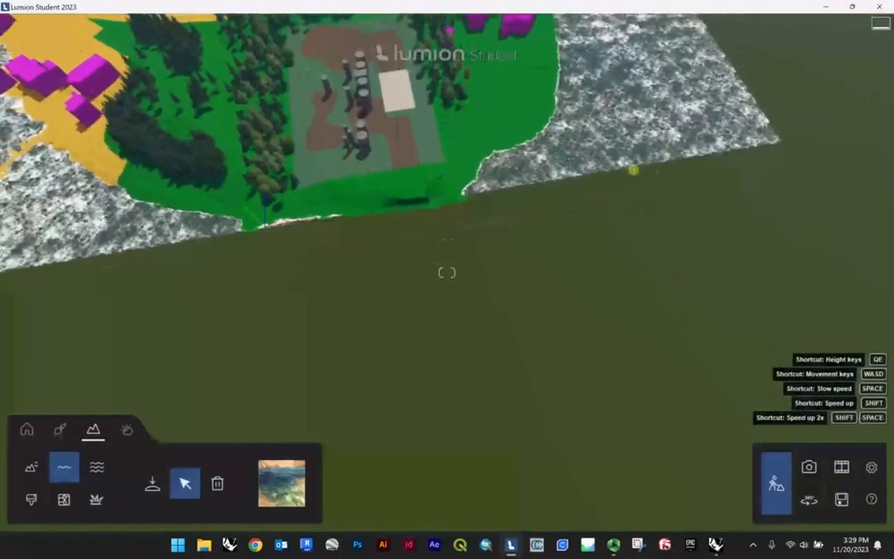
right_drag(632, 170, 536, 152)
right_drag(447, 273, 528, 269)
right_drag(644, 187, 792, 151)
scroll(595, 175, up, 3)
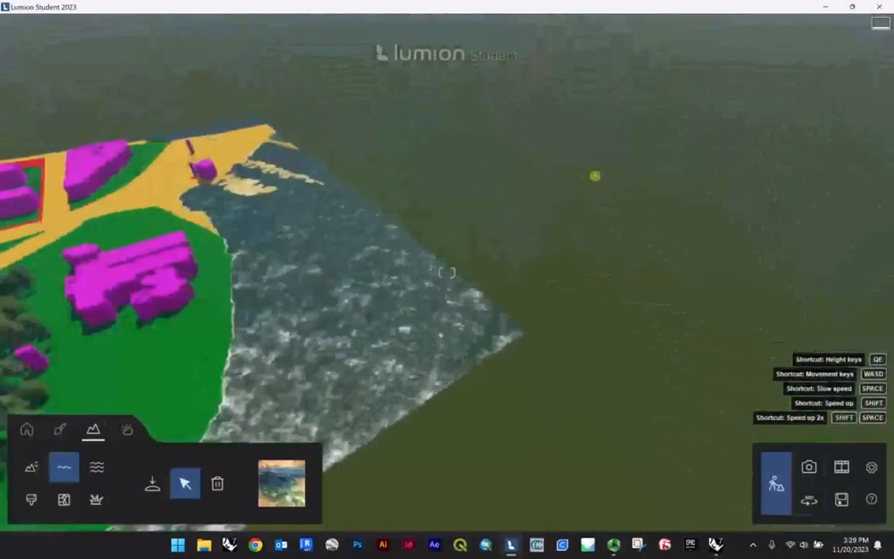
right_drag(594, 176, 474, 194)
right_drag(447, 273, 350, 226)
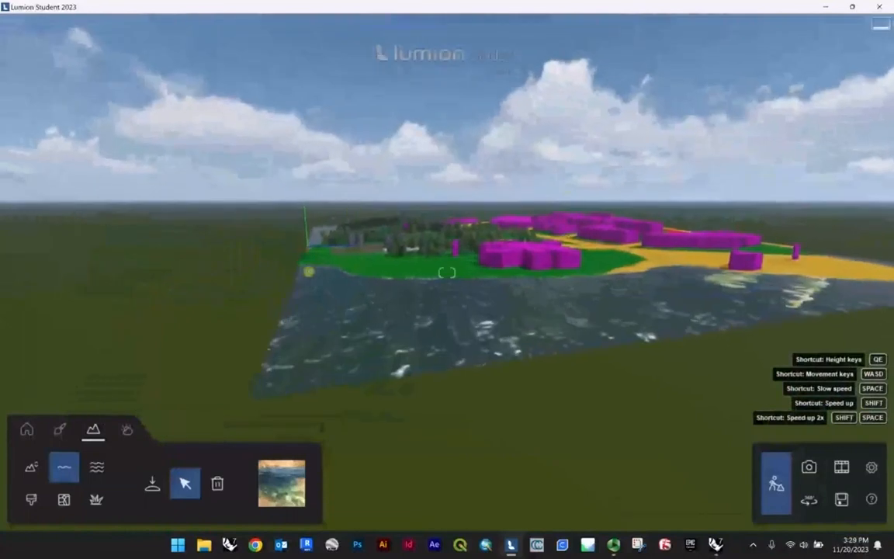
right_drag(309, 272, 431, 385)
key(w)
key(s)
drag(248, 137, 164, 137)
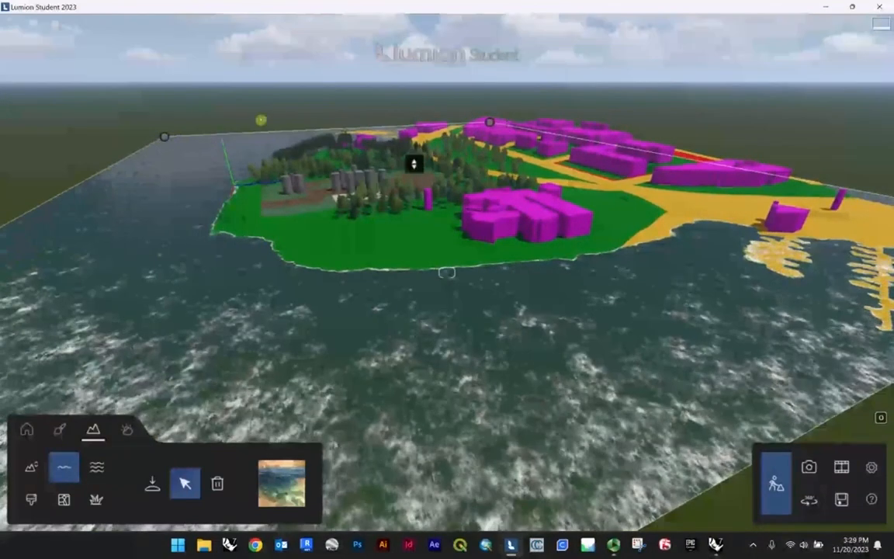
Try the brown muddy water type on the water plane and switch it to the calm, dark green type
key(w)
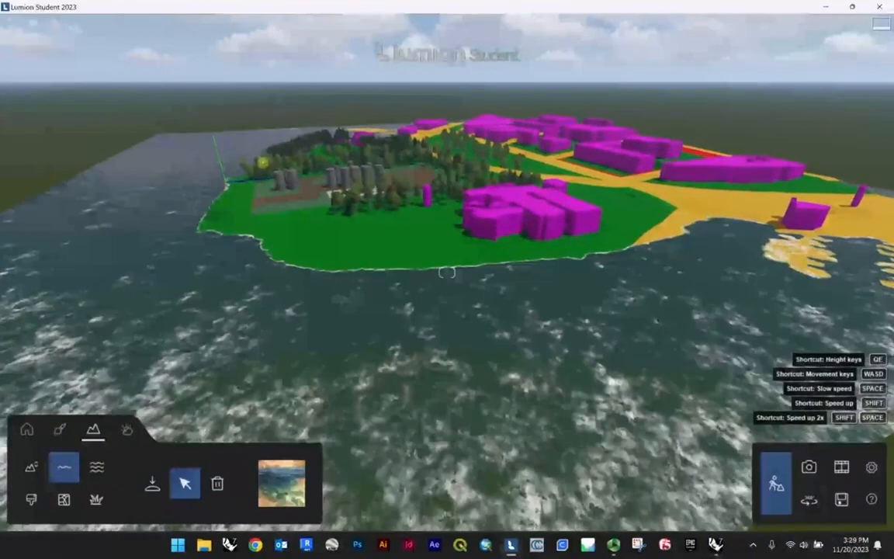
right_drag(268, 113, 346, 192)
key(w)
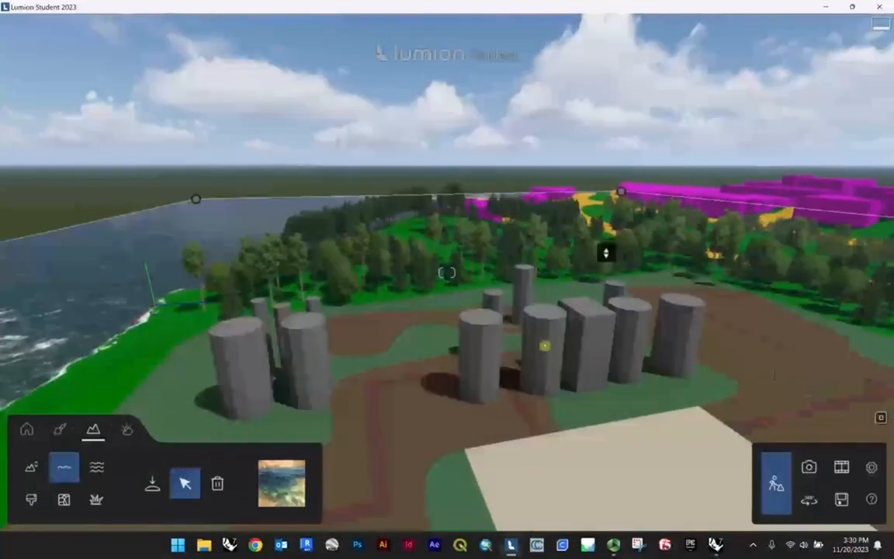
key(s)
right_drag(533, 322, 677, 383)
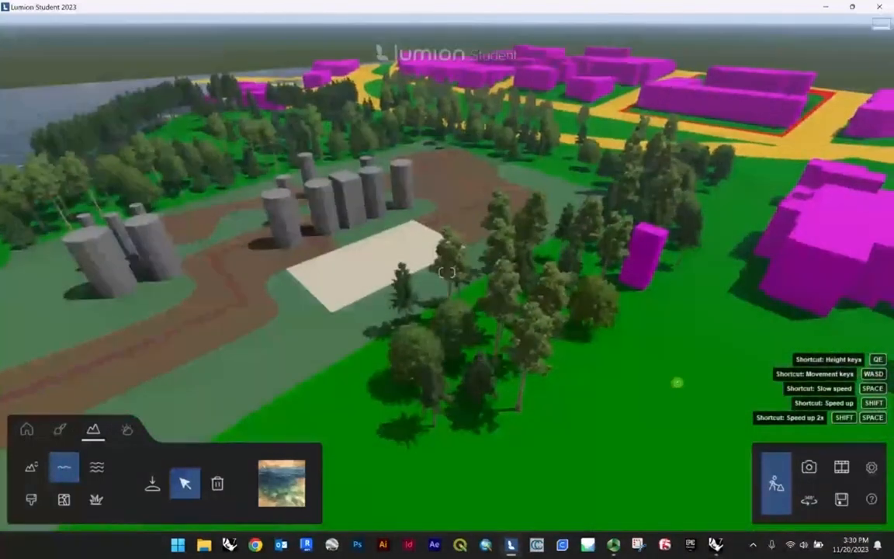
key(s)
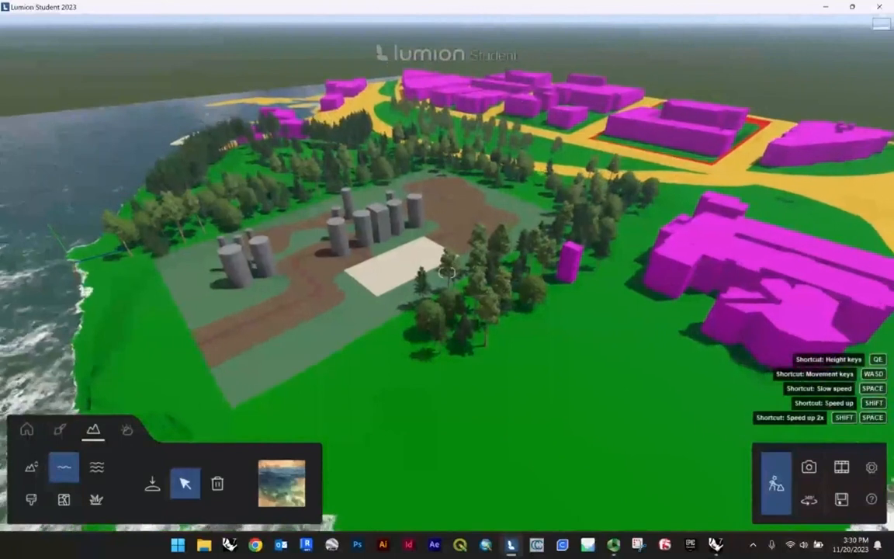
right_drag(496, 349, 335, 354)
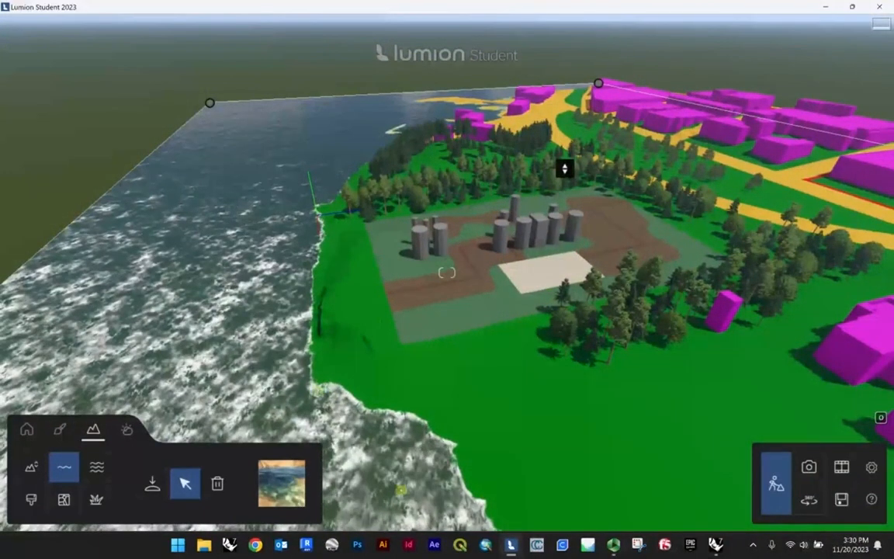
click(282, 482)
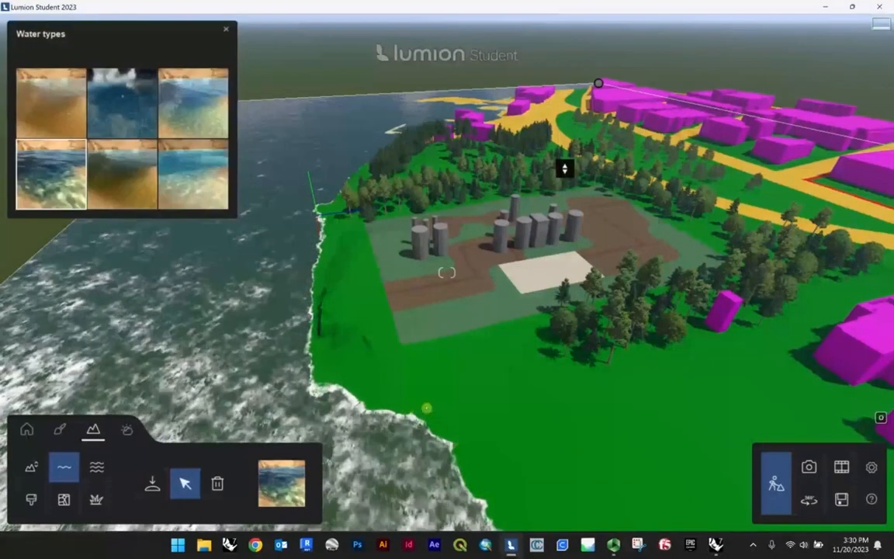
click(74, 89)
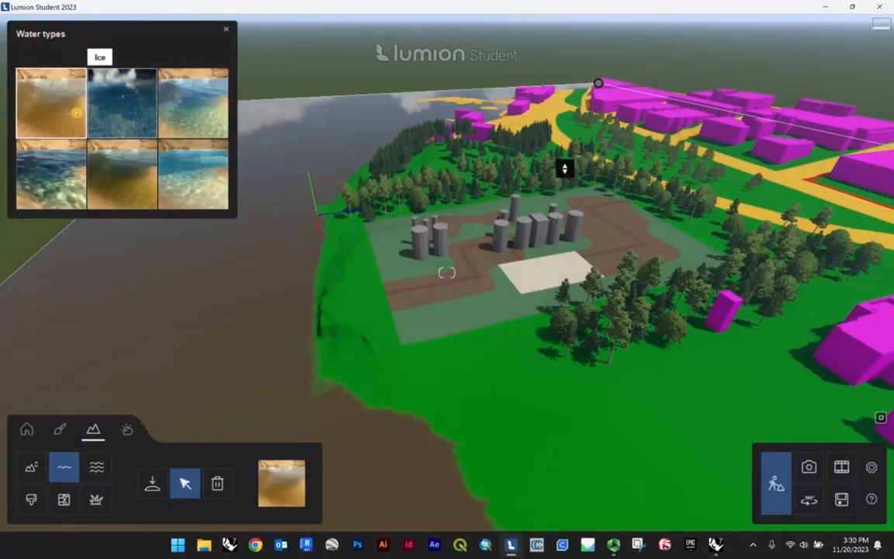
click(115, 173)
Examine the calm water along the shoreline from close by and from above
scroll(403, 369, down, 2)
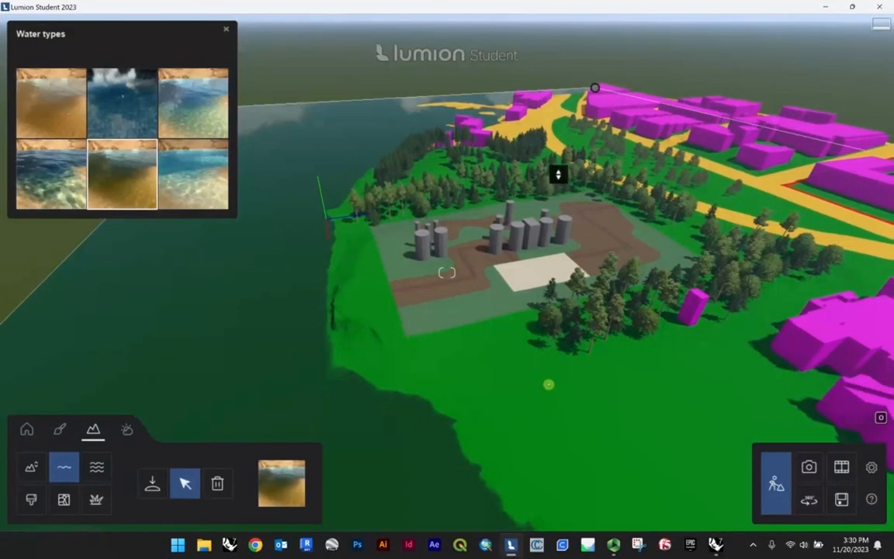
key(w)
right_drag(411, 368, 483, 328)
key(w)
key(w)
key(s)
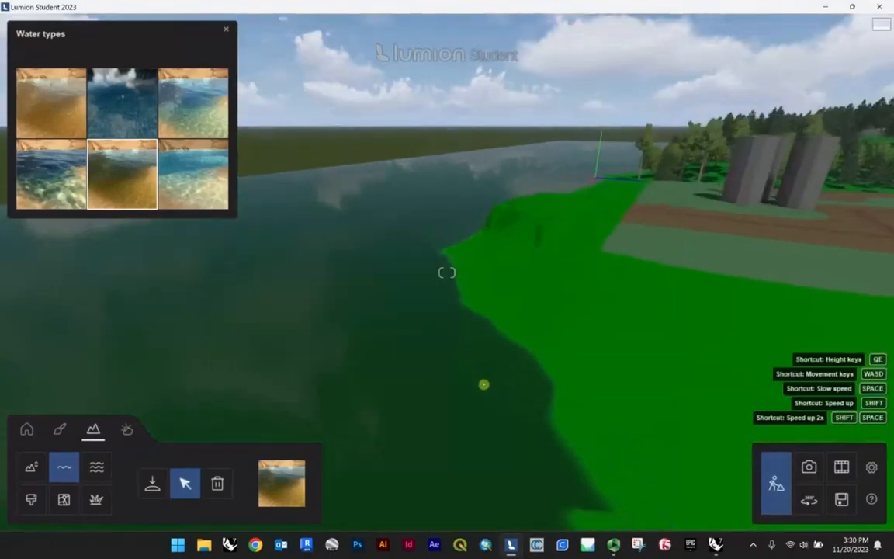
key(s)
Raise the water plane until it floods the building site, then lower it back below the ground
right_drag(568, 446, 474, 241)
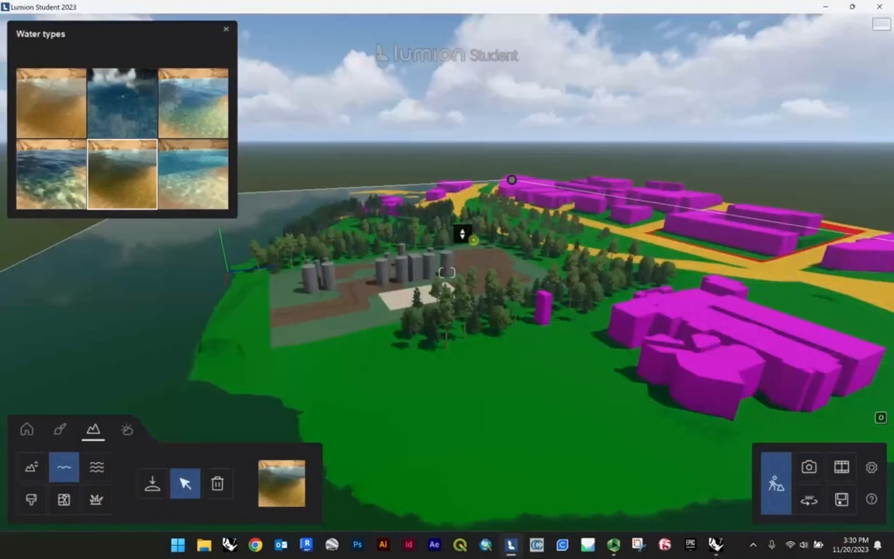
drag(467, 238, 467, 230)
drag(472, 204, 501, 4)
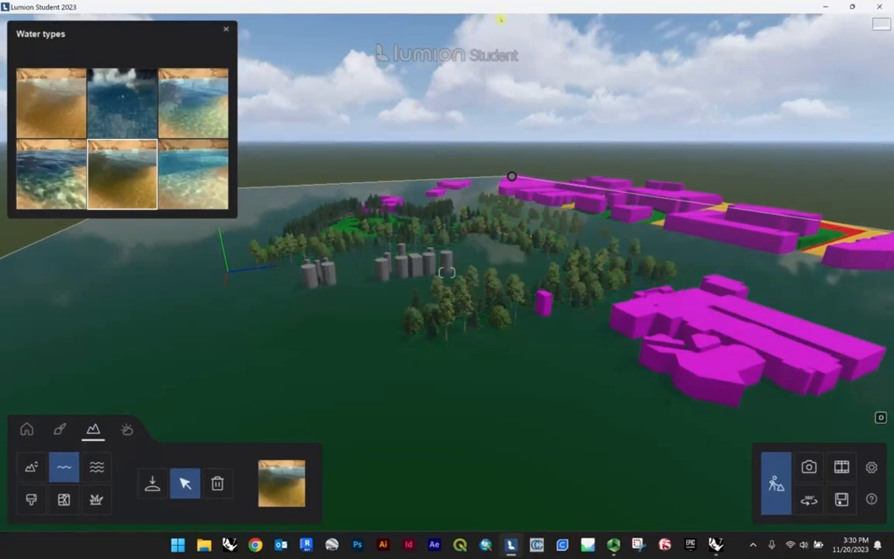
drag(500, 66, 509, 329)
Apply a light grey material from the landscape asphalt set to the yellow road surface of the BASE model
key(s)
mouse_move(569, 335)
right_down()
mouse_move(493, 309)
mouse_move(575, 335)
right_up()
key(w)
key(w)
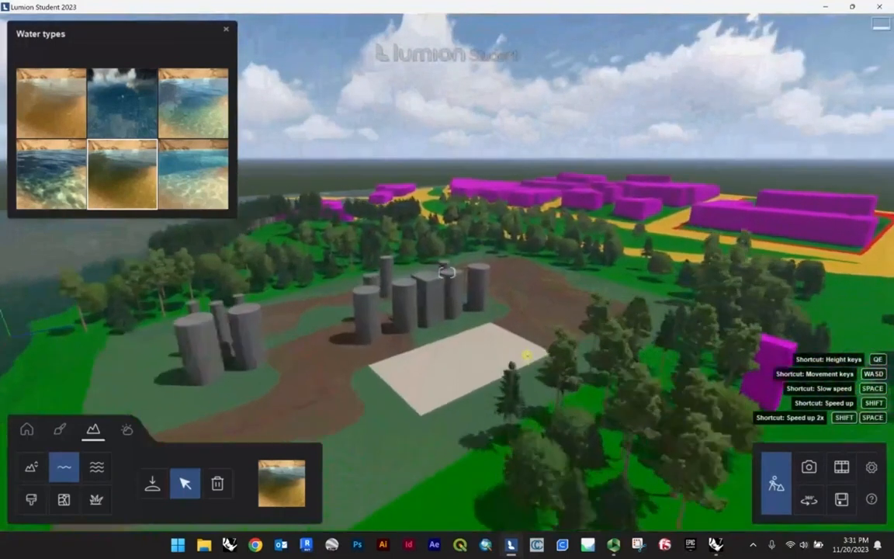
right_drag(547, 389, 571, 423)
key(s)
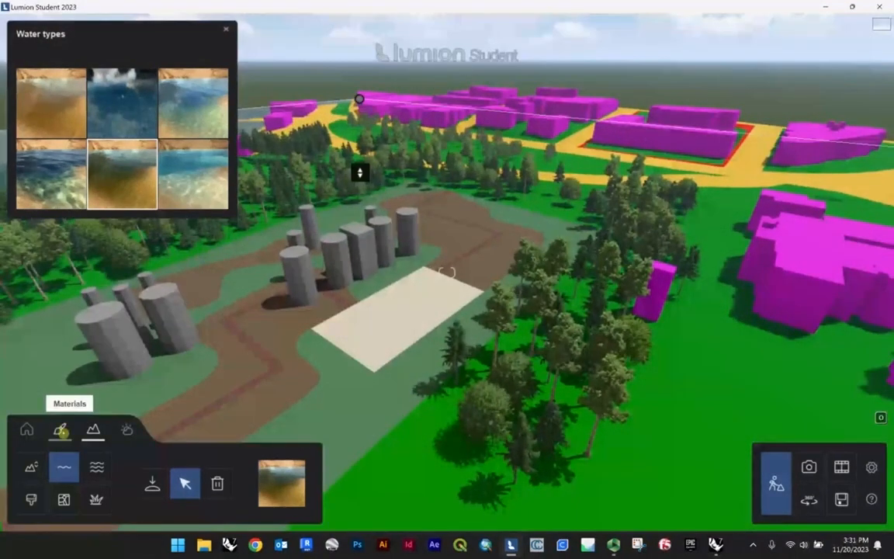
click(63, 431)
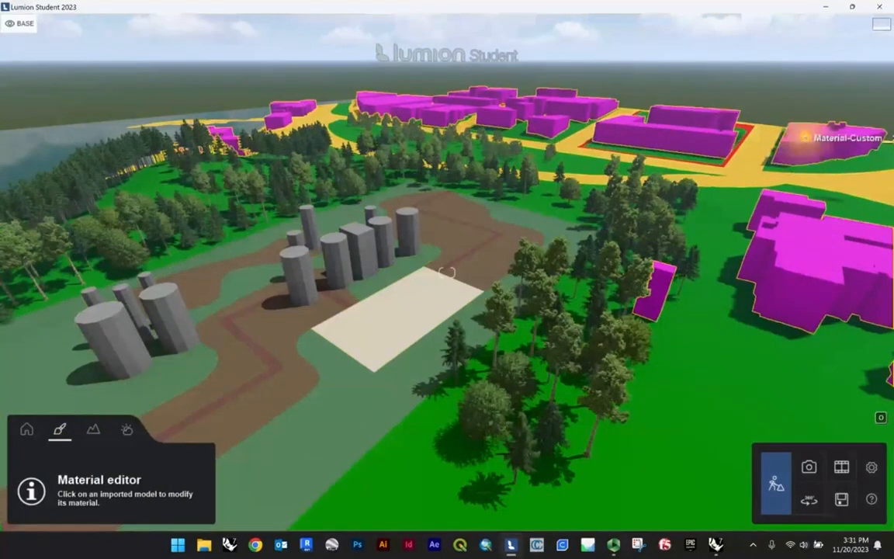
click(749, 180)
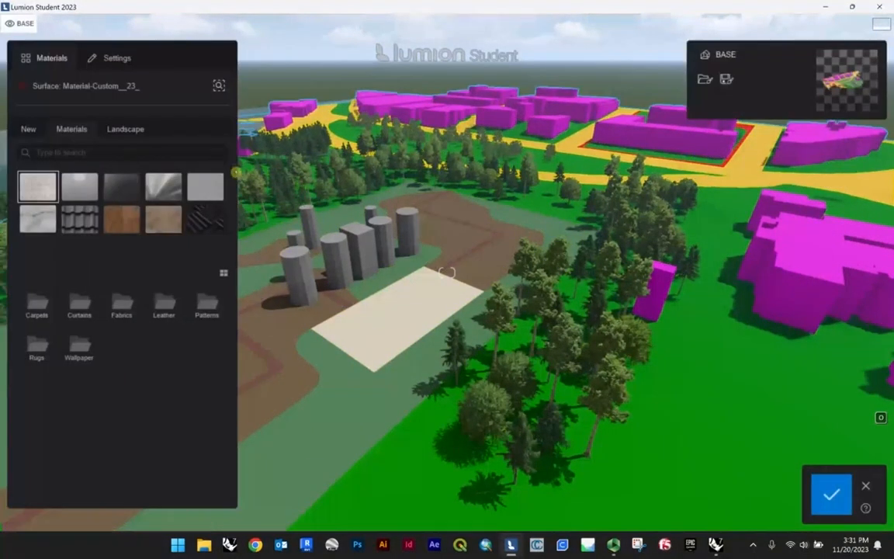
click(72, 129)
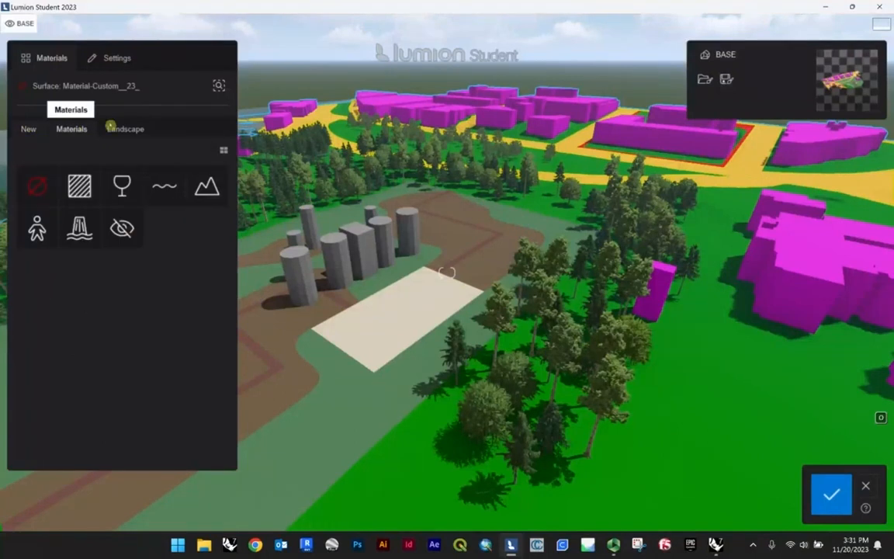
click(118, 130)
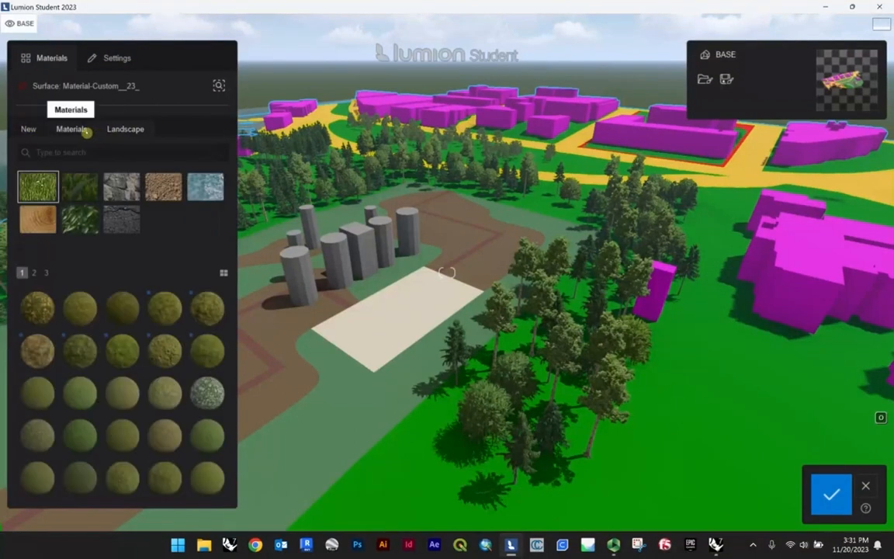
click(122, 224)
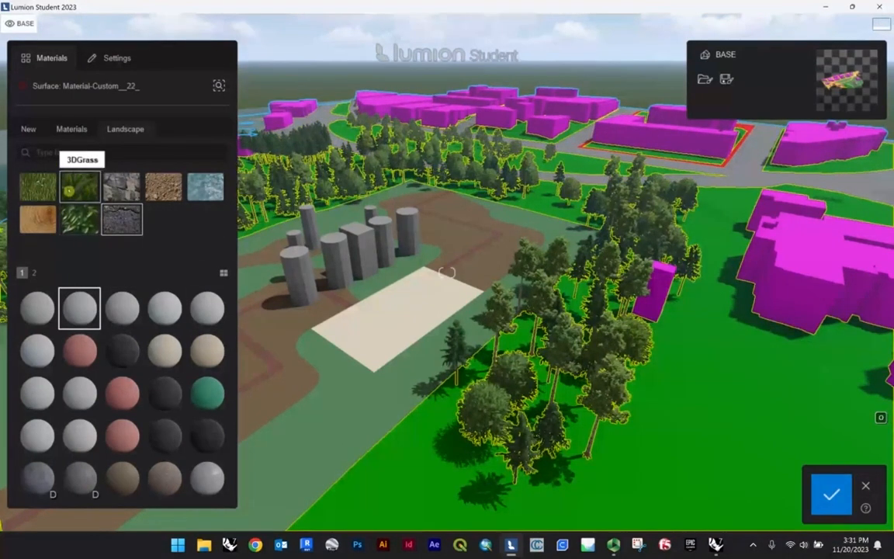
Try several flat landscape grass materials on the bright green ground surface surrounding the building site
click(38, 186)
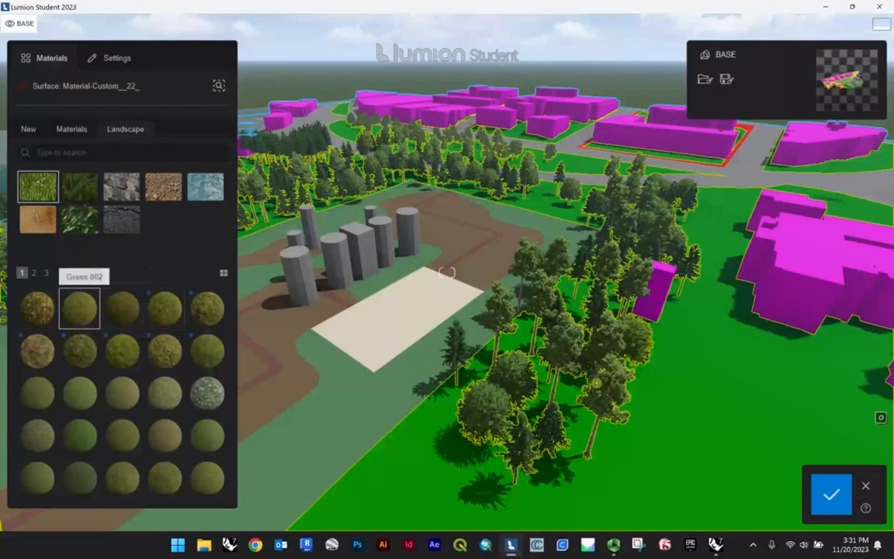
click(122, 309)
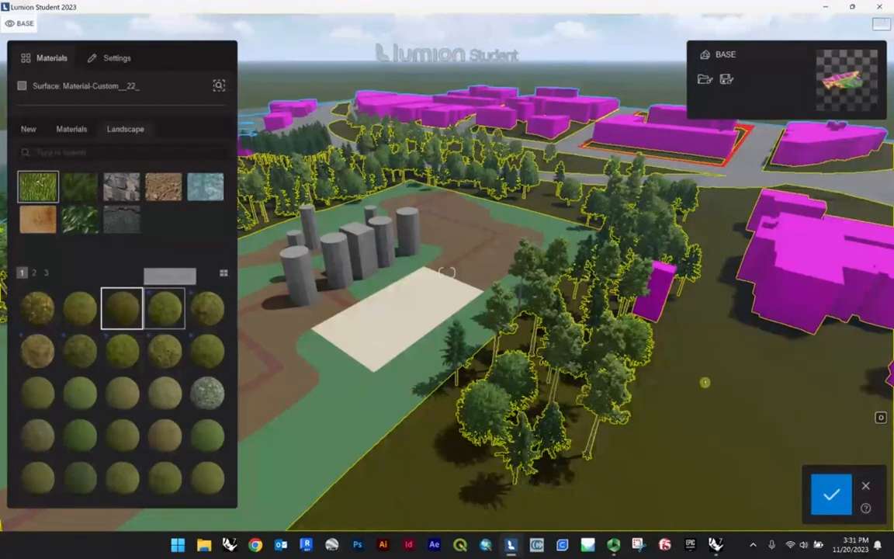
right_drag(444, 306, 444, 417)
key(w)
key(w)
right_drag(573, 404, 574, 401)
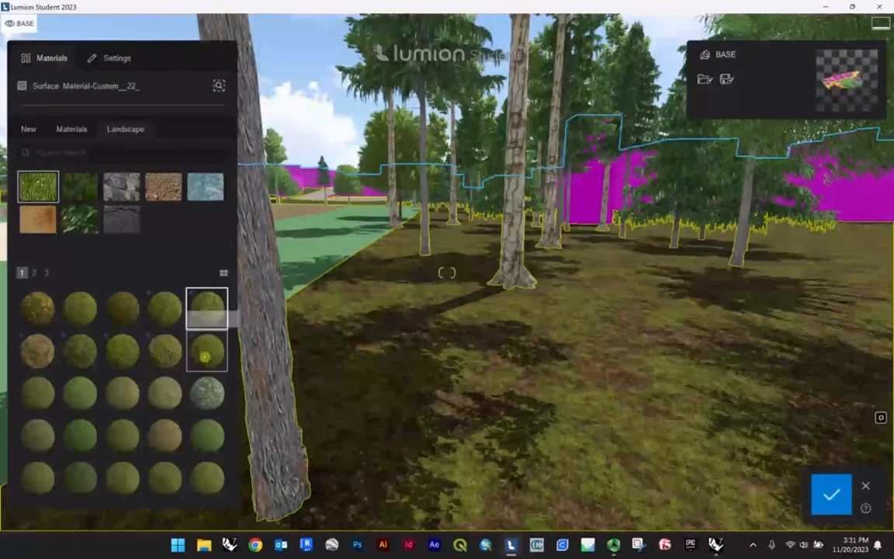
click(221, 360)
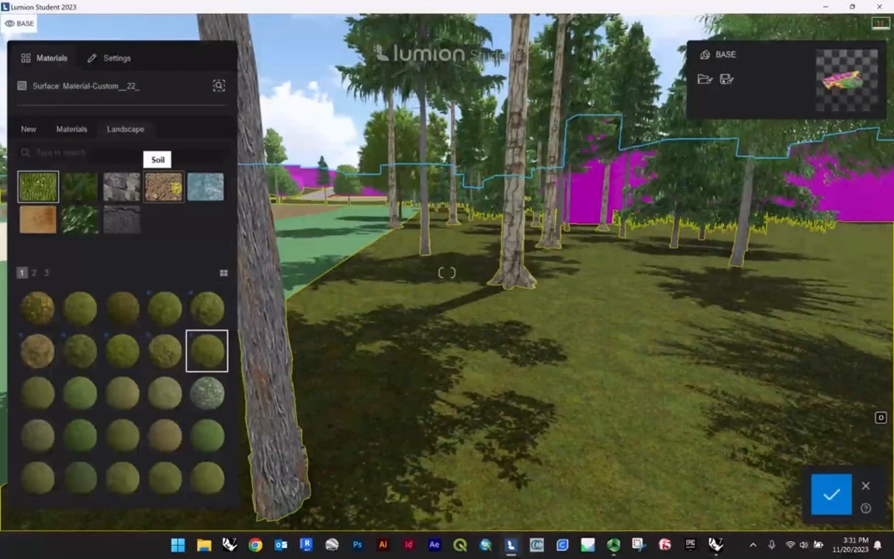
Try the Wild Grass 02 3D grass on the surrounding ground surface and inspect it at eye level among the trees
click(69, 187)
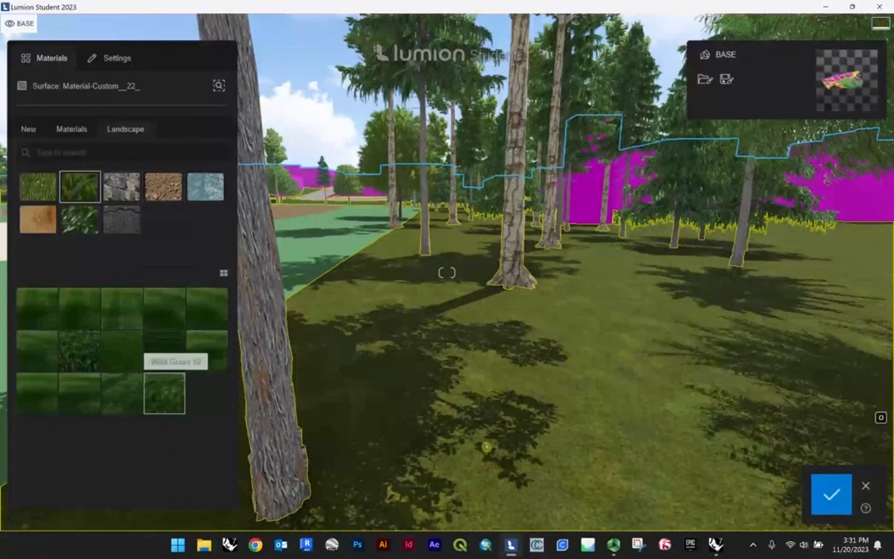
click(165, 392)
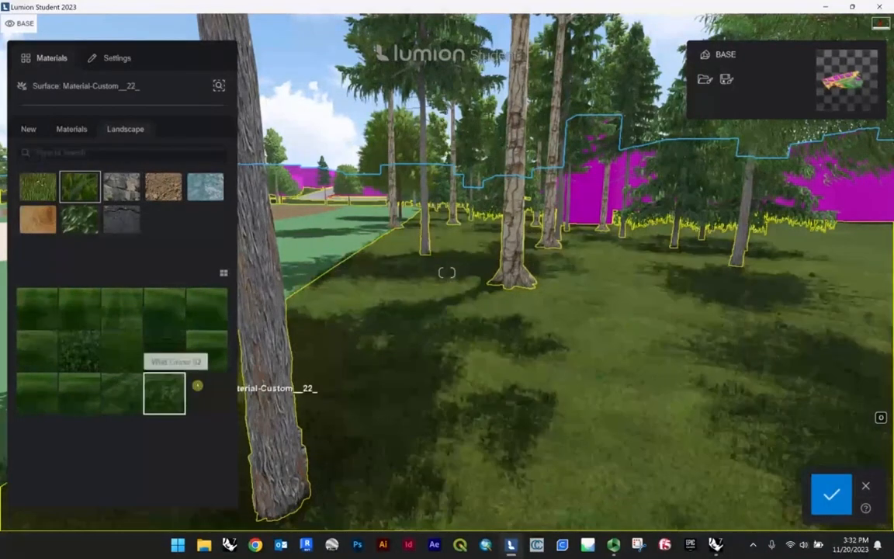
key(w)
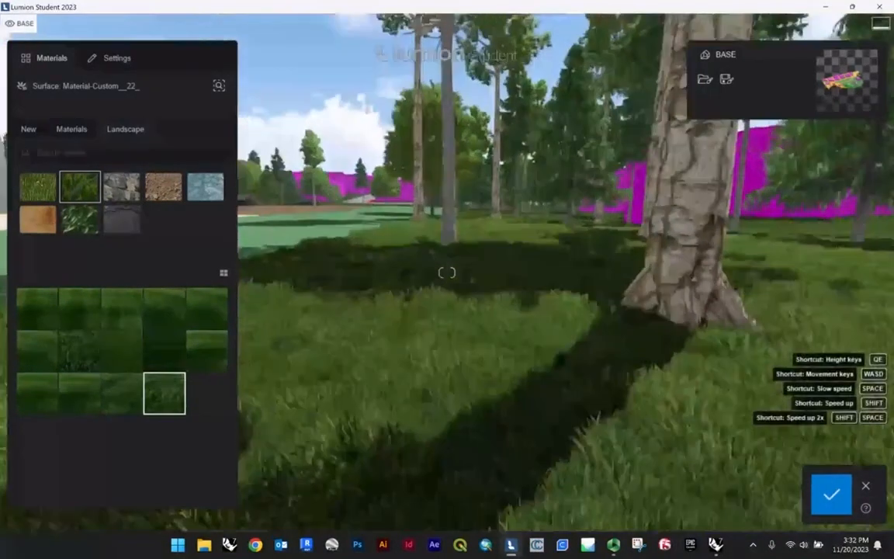
right_drag(395, 295, 284, 281)
key(w)
right_drag(476, 316, 695, 325)
key(a)
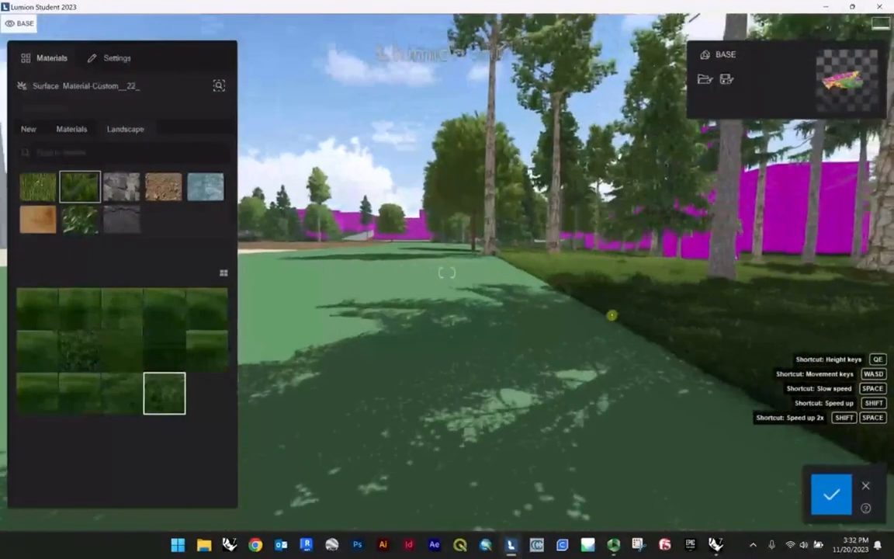
Apply the 3D grass just before Wild Grass 02 in the set to the surrounding ground and check it from above
click(136, 398)
right_drag(349, 334, 533, 293)
key(w)
key(w)
key(s)
key(s)
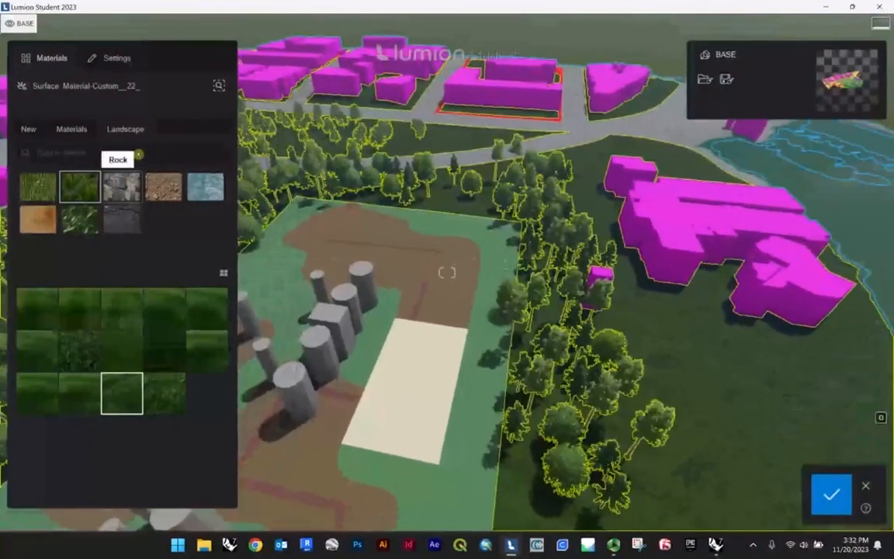
Apply the second white stucco from the plaster materials to the magenta surrounding buildings
click(87, 131)
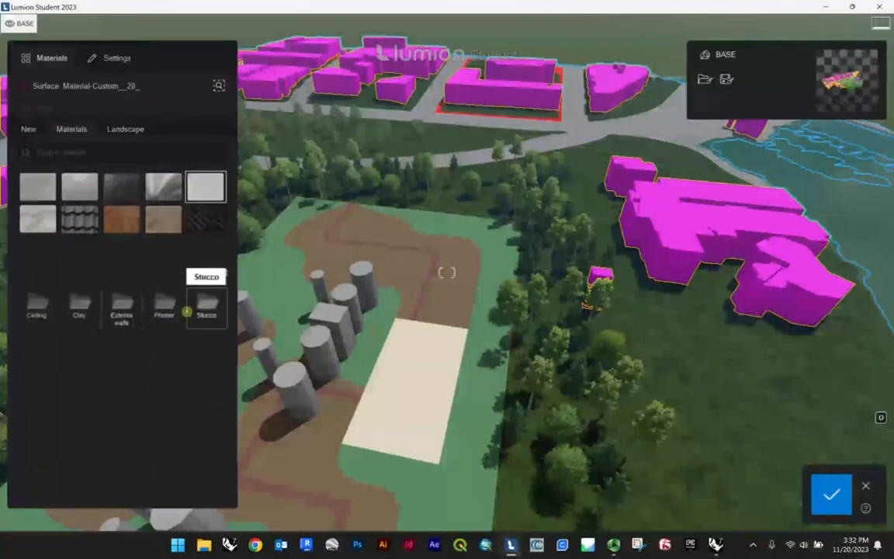
click(206, 309)
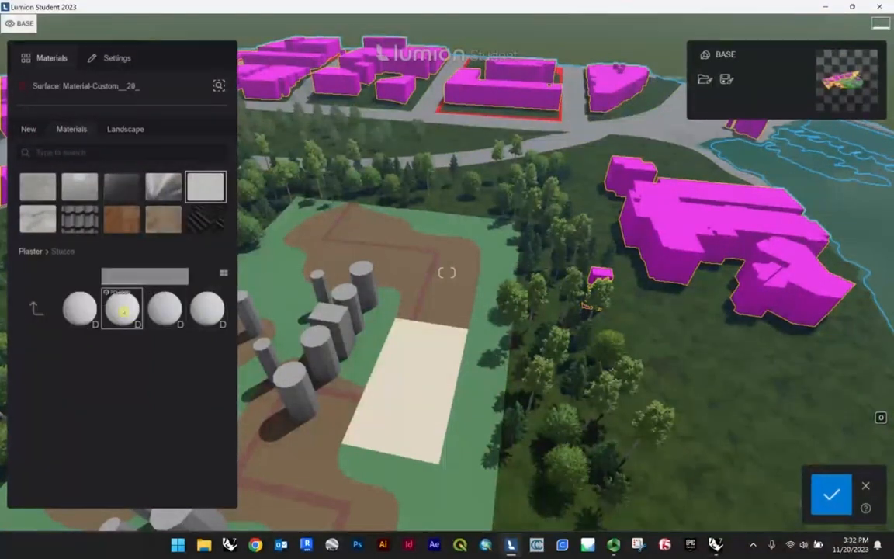
right_drag(492, 175, 677, 199)
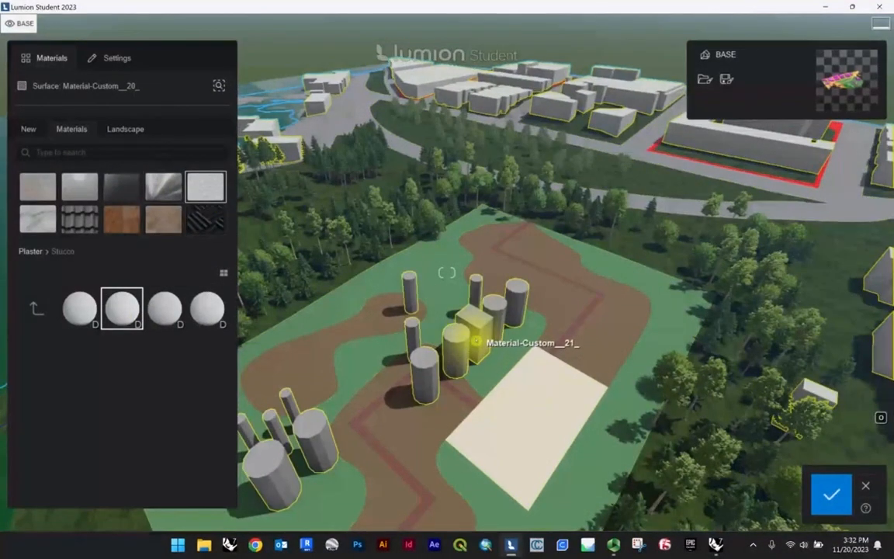
Look through the aged metals for the grey column surface and search the materials for "rust"
click(164, 186)
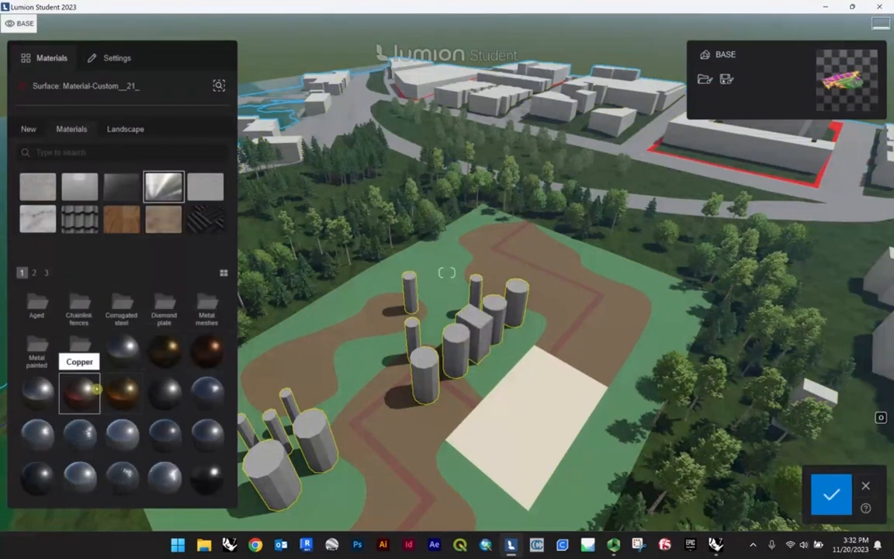
click(39, 307)
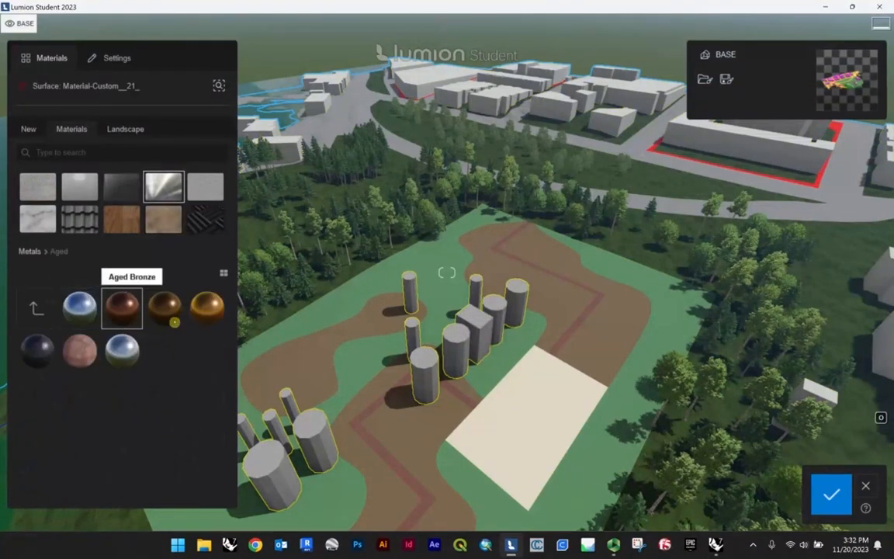
click(38, 311)
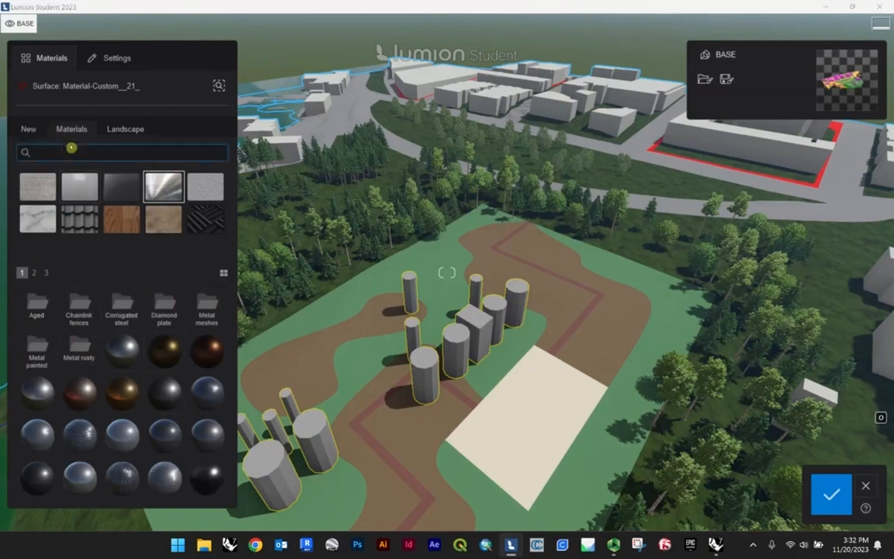
text(rust)
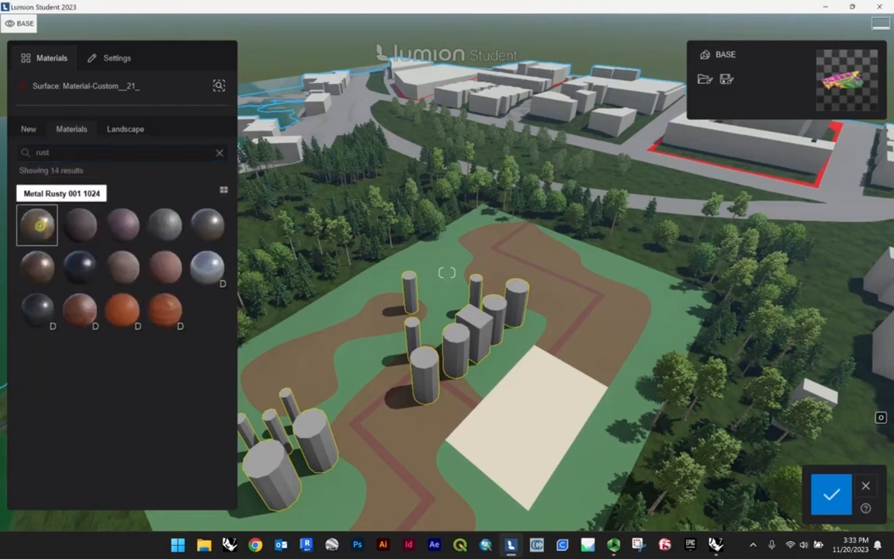
Try Metal Rusty 001 1024 on the grey columns and inspect the texture up close
click(39, 225)
key(w)
mouse_move(497, 310)
right_down()
mouse_move(515, 339)
mouse_move(494, 340)
mouse_move(499, 325)
right_up()
key(w)
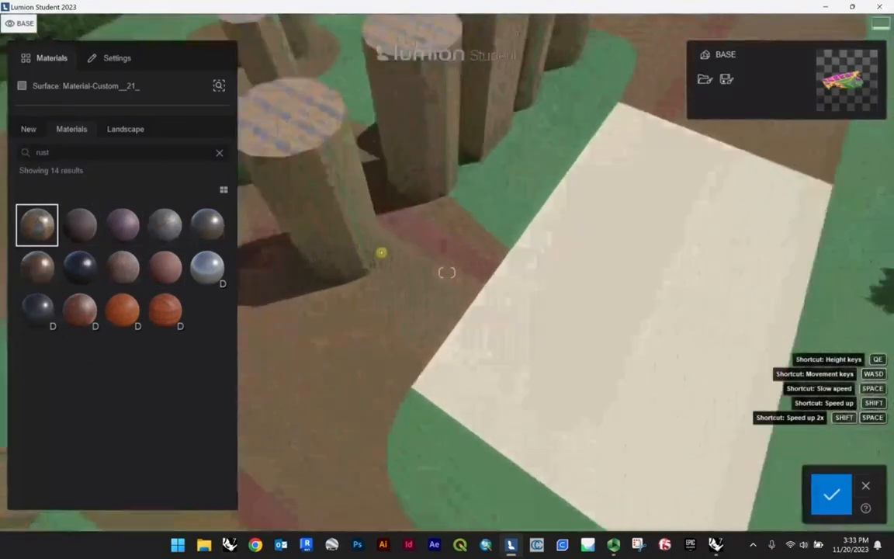
key(w)
right_drag(381, 252, 381, 293)
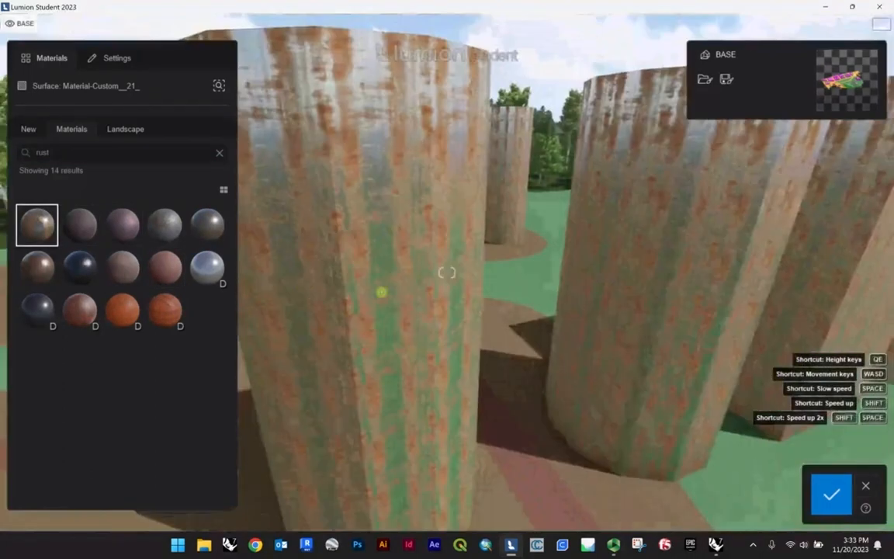
Try several other rusty metals on the columns, comparing brown, grey and dark reddish variants
click(37, 268)
key(s)
mouse_move(416, 362)
right_down()
mouse_move(466, 373)
mouse_move(431, 366)
right_up()
click(164, 226)
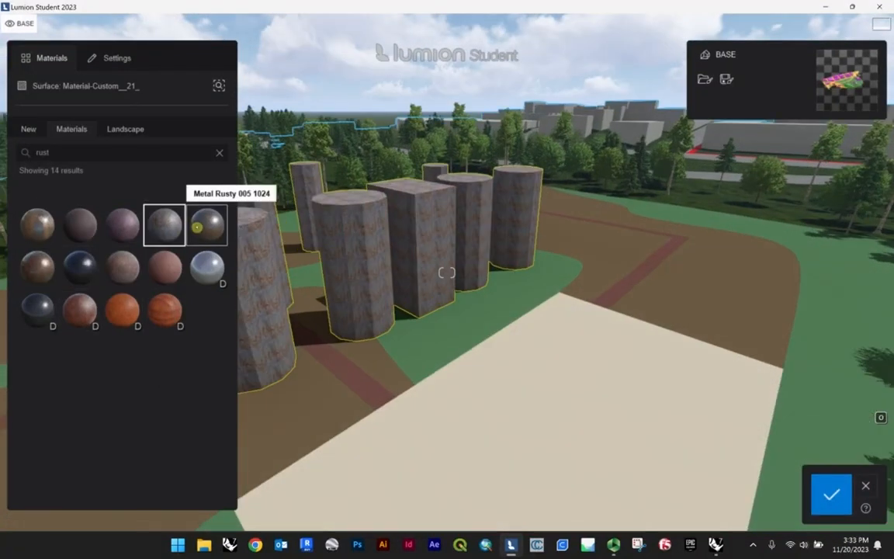
click(198, 227)
click(122, 265)
key(s)
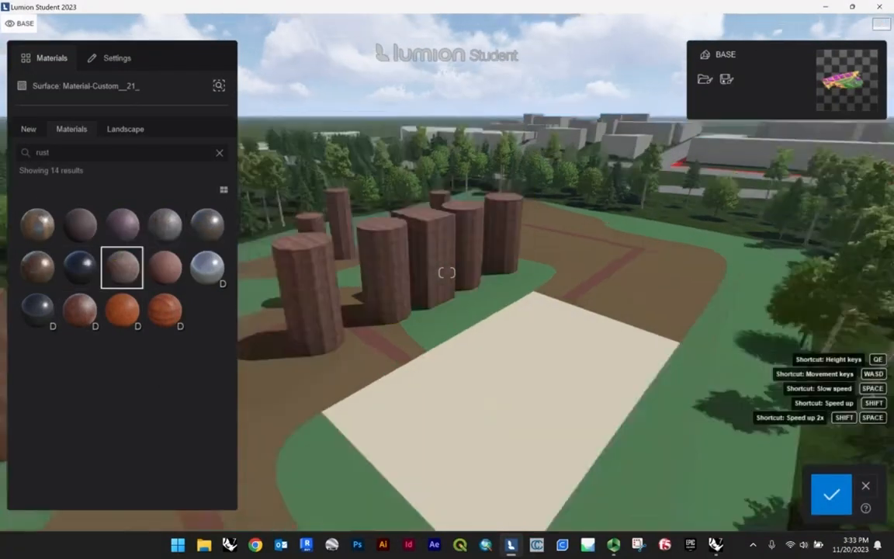
key(w)
mouse_move(305, 289)
right_down()
mouse_move(311, 260)
mouse_move(304, 288)
right_up()
Apply the plain light-red rusty metal to the columns and view them from farther away
click(164, 268)
key(s)
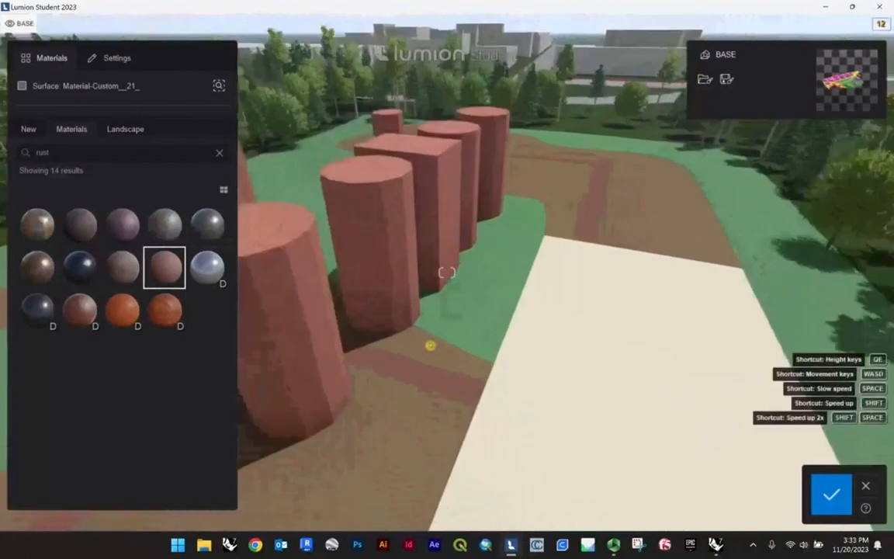
key(s)
right_drag(430, 345, 412, 350)
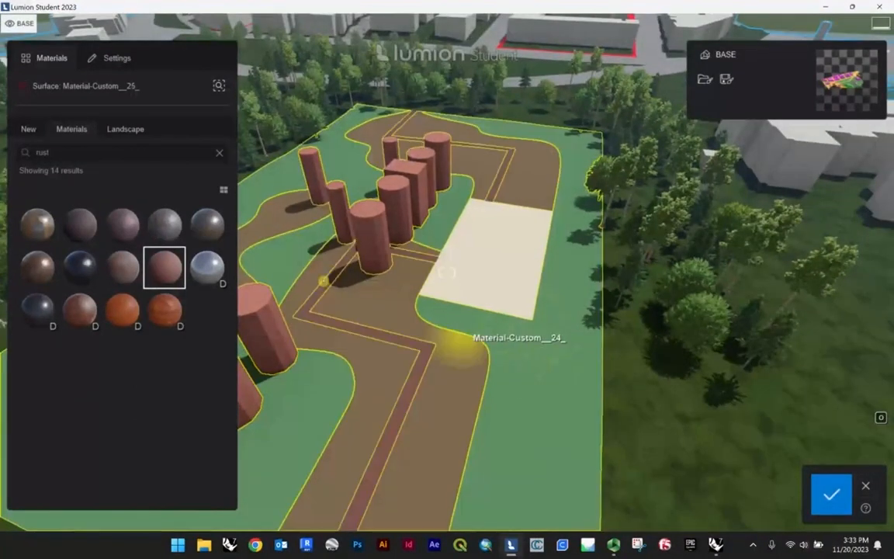
Give the green site surface around the columns a landscape grass, trying Grass 002 before choosing a darker green ground material
right_drag(537, 266, 583, 351)
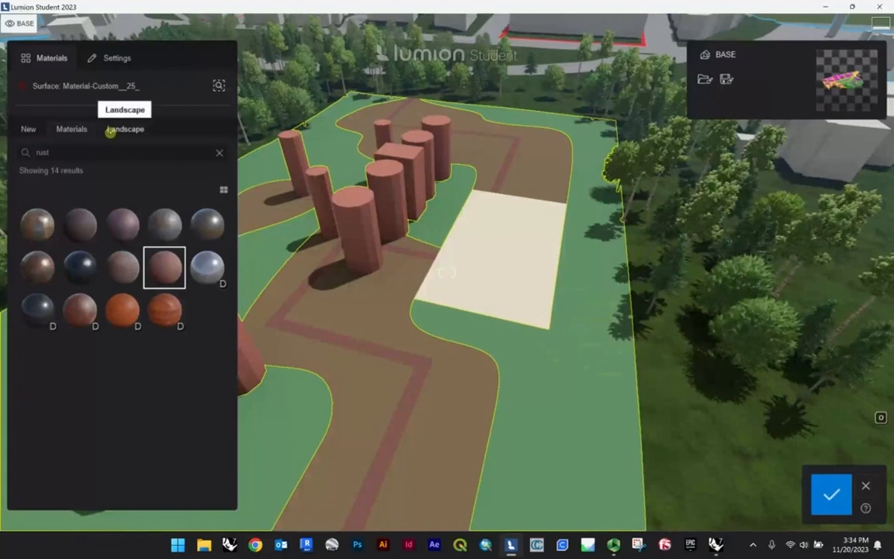
click(117, 131)
click(48, 184)
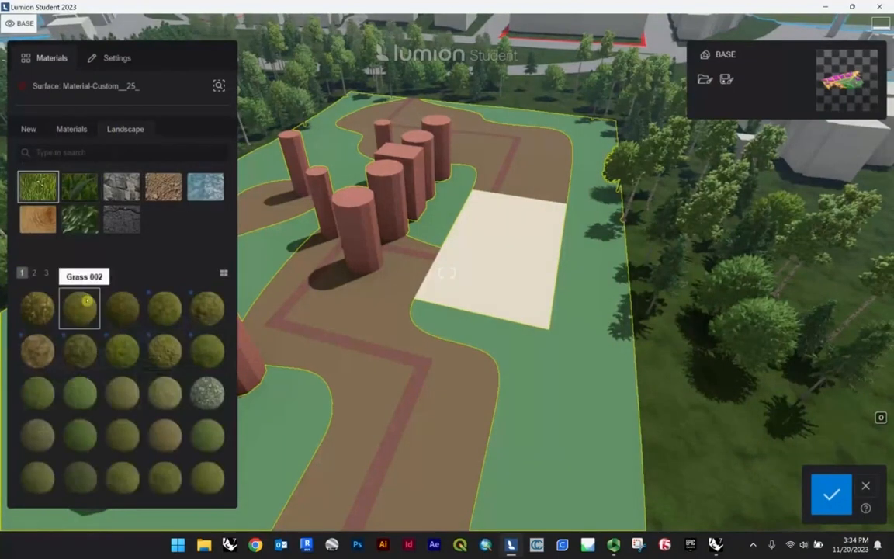
scroll(599, 366, up, 4)
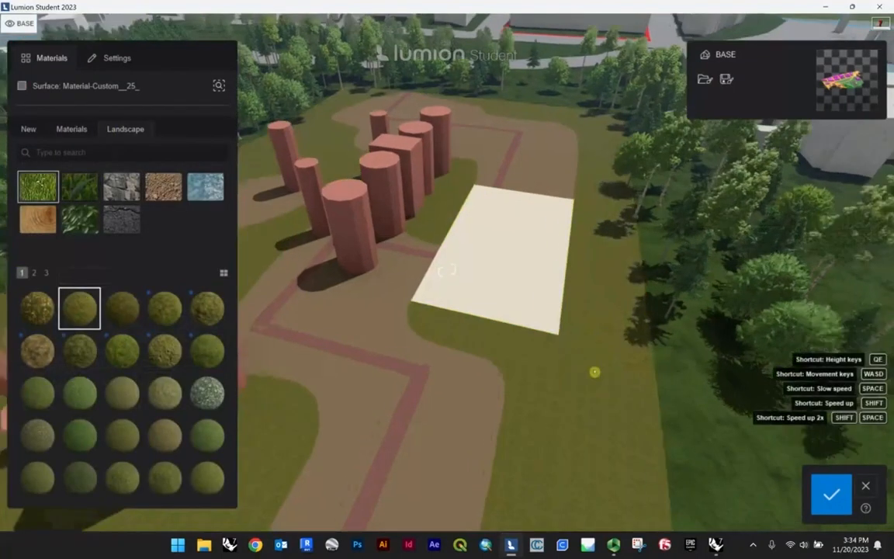
click(87, 395)
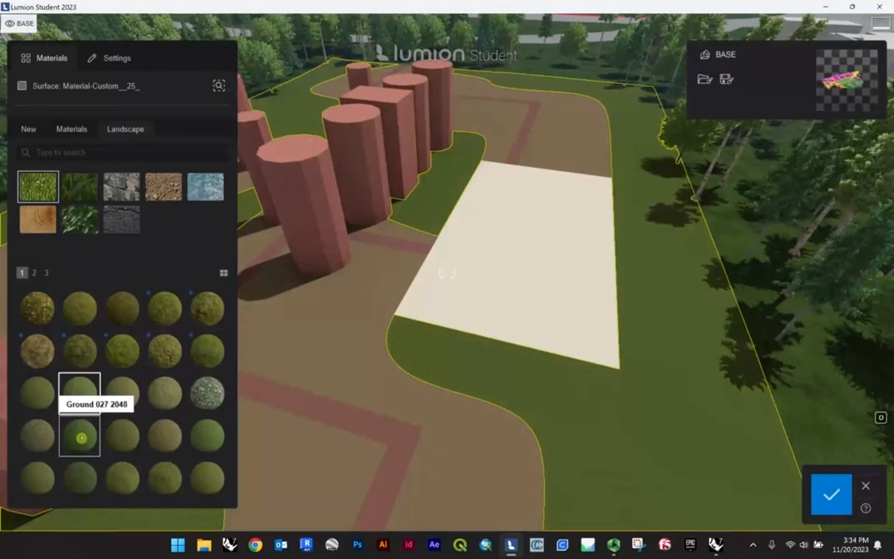
Apply the orange-red leaves landscape material to the brown planting areas around the columns
click(544, 138)
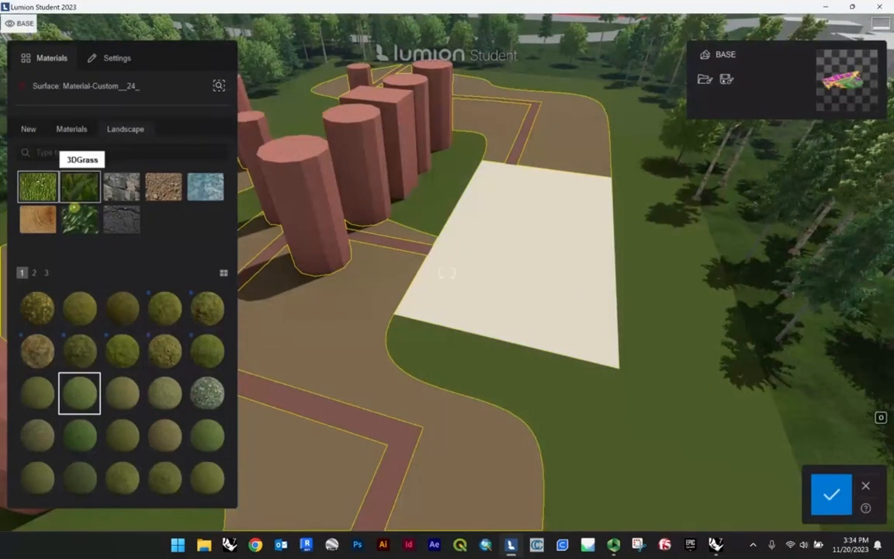
click(80, 219)
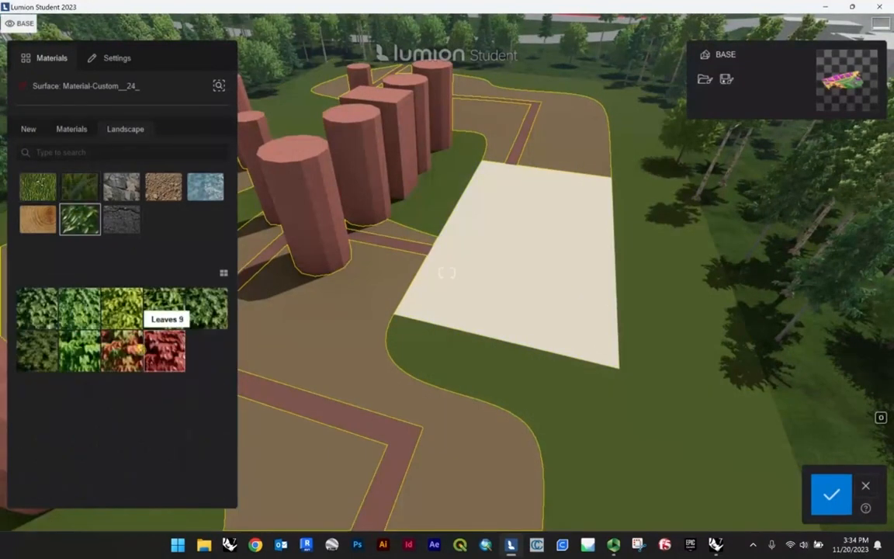
key(w)
right_drag(375, 343, 484, 246)
key(s)
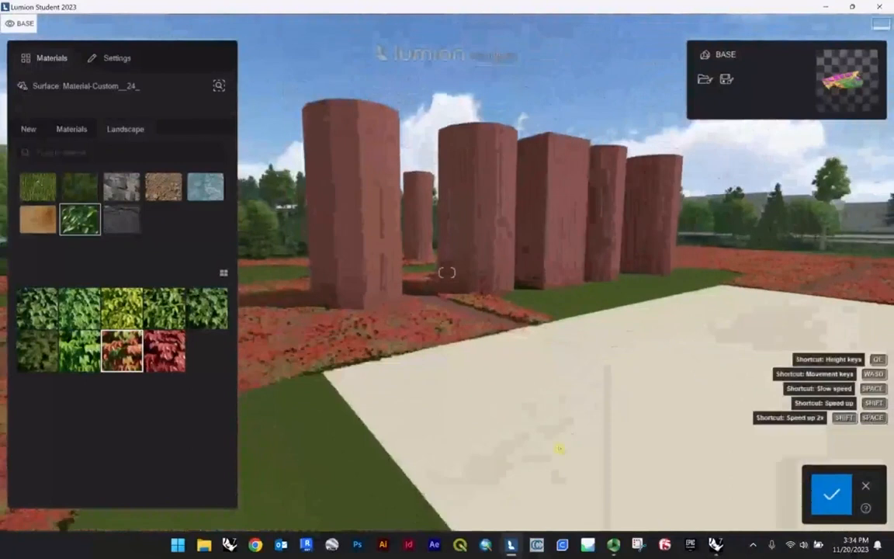
Apply a landscape rock material to the beige rectangular pad, trying grey gravel before choosing the orange-red layered rock
right_drag(561, 451, 412, 263)
right_drag(433, 230, 451, 248)
key(w)
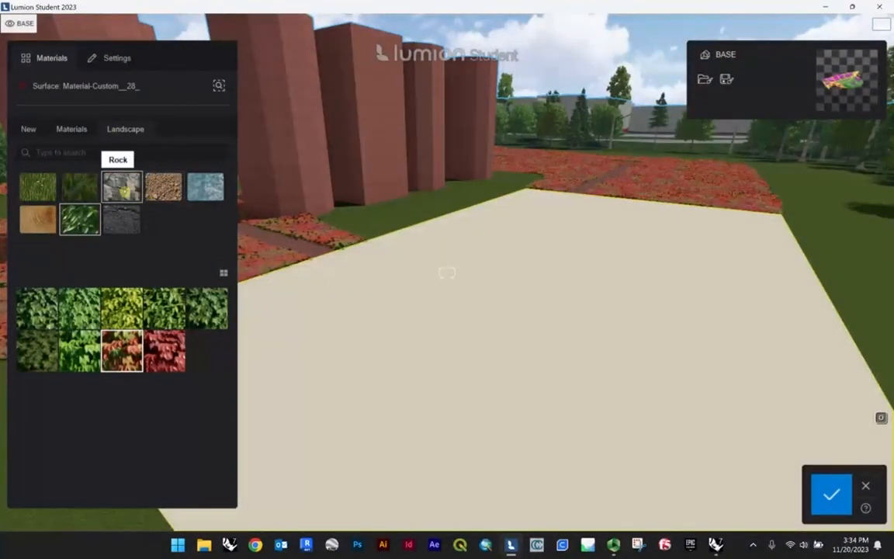
click(124, 191)
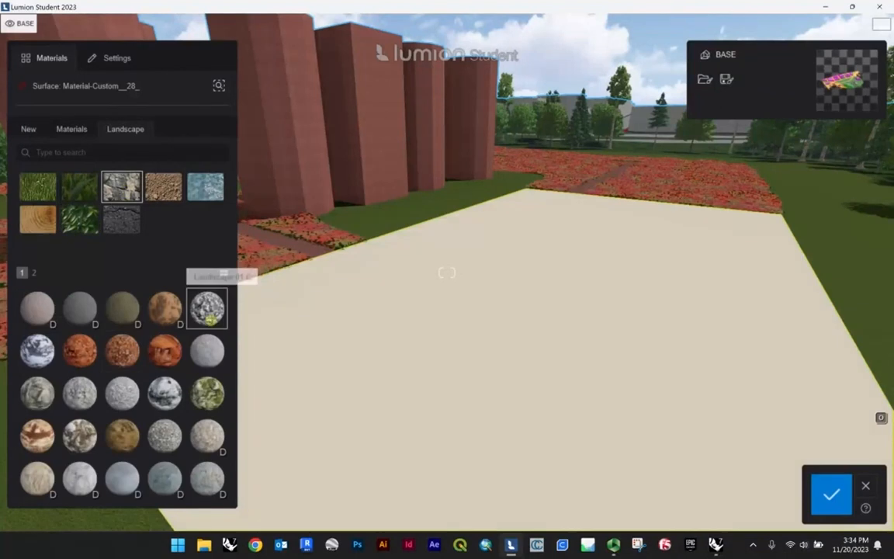
click(210, 319)
scroll(526, 353, up, 3)
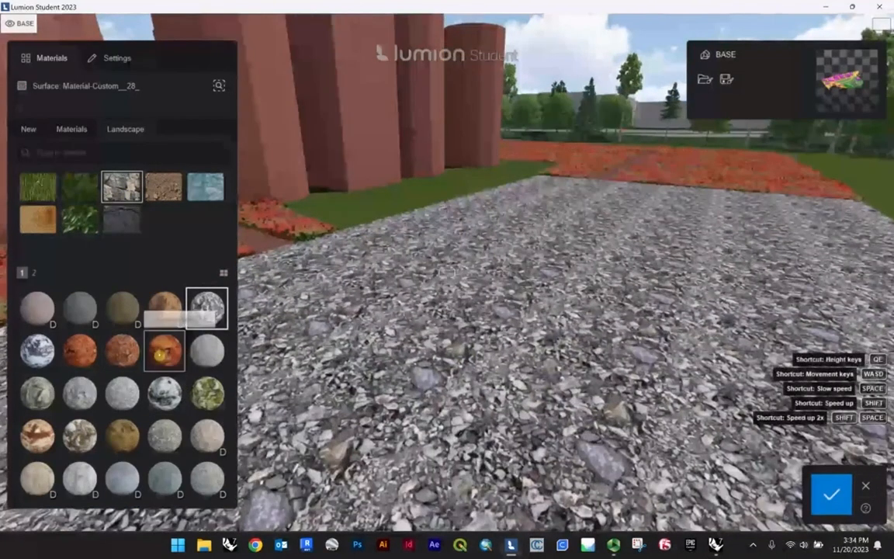
click(160, 355)
Try a beige stone cobblestone material on the rectangular pad in place of the orange-red rock
click(34, 273)
click(75, 128)
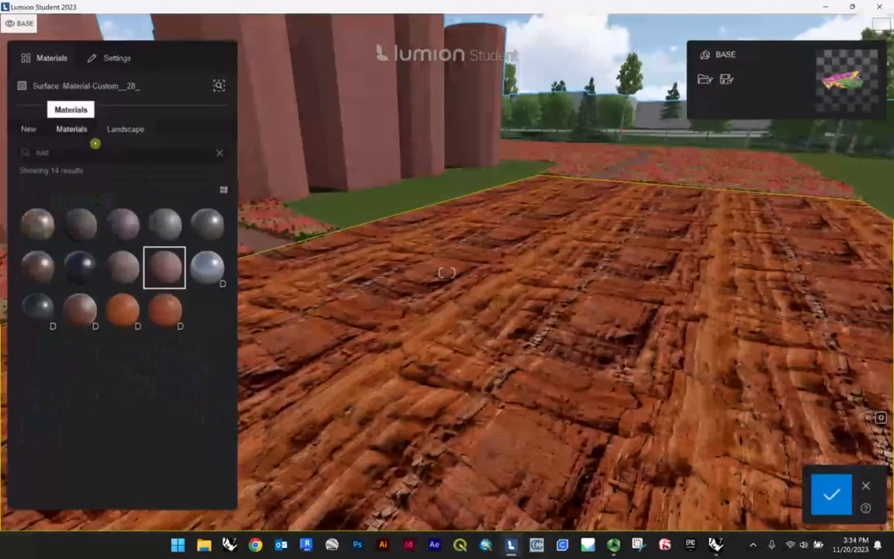
click(221, 154)
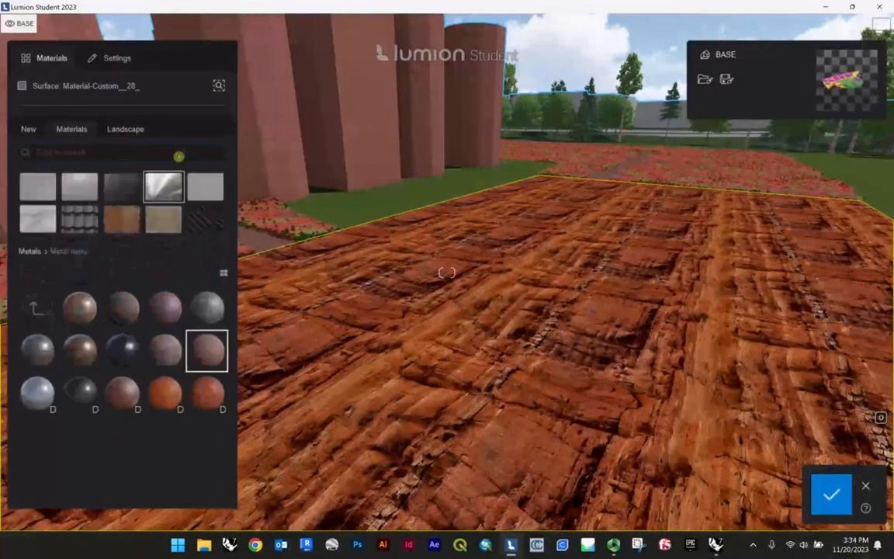
click(43, 220)
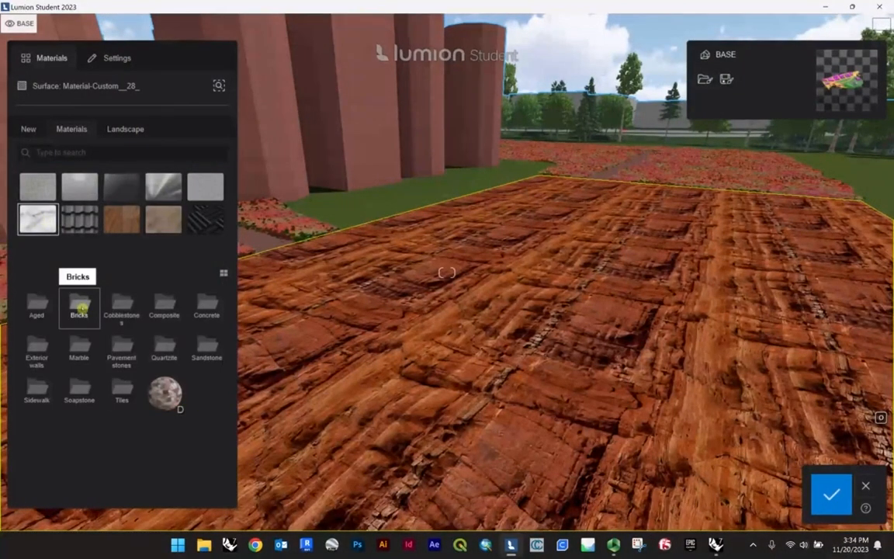
click(123, 307)
click(82, 437)
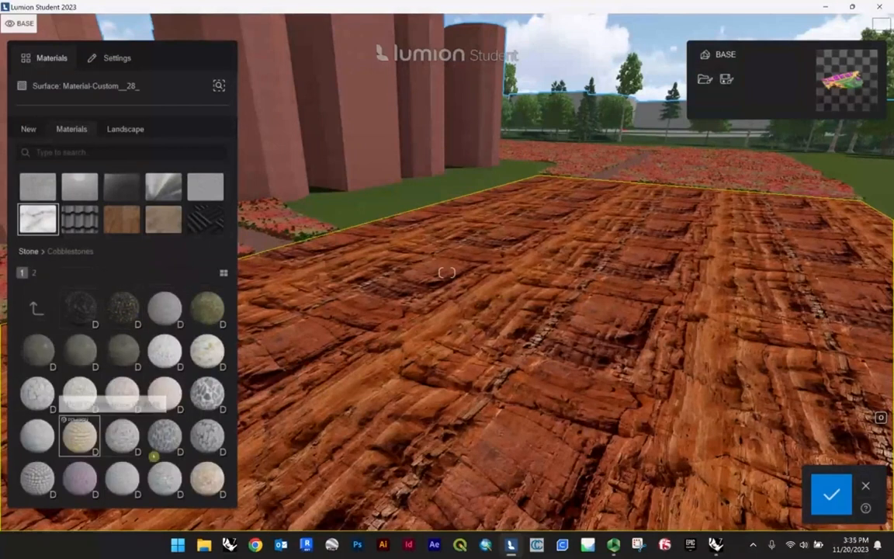
scroll(454, 342, down, 3)
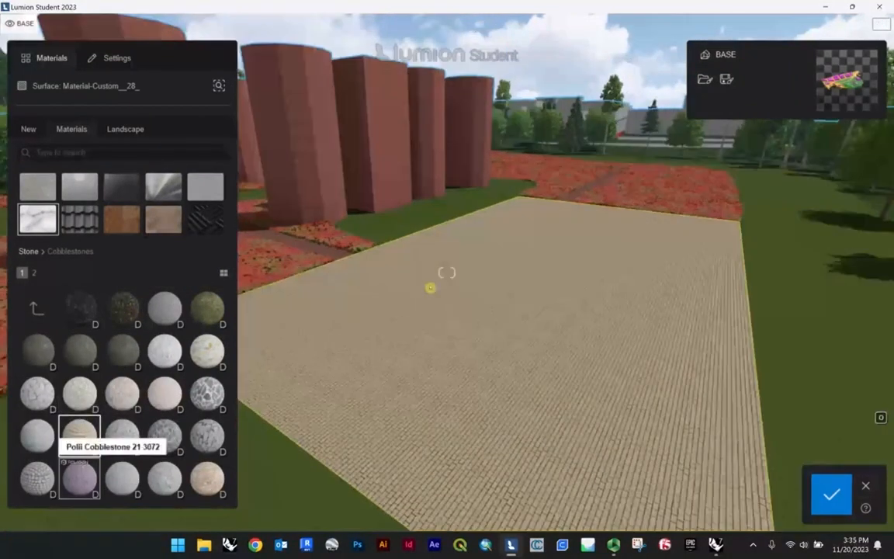
Try the purple Polii Cobblestone 21 3072 and a pinkish fan-patterned cobblestone on the rectangular pad
click(80, 478)
key(w)
right_drag(426, 281, 353, 289)
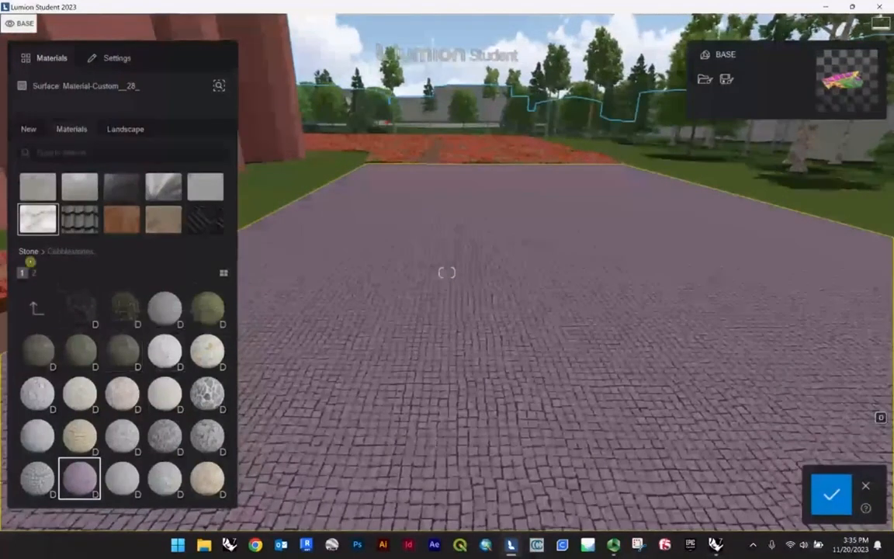
click(34, 274)
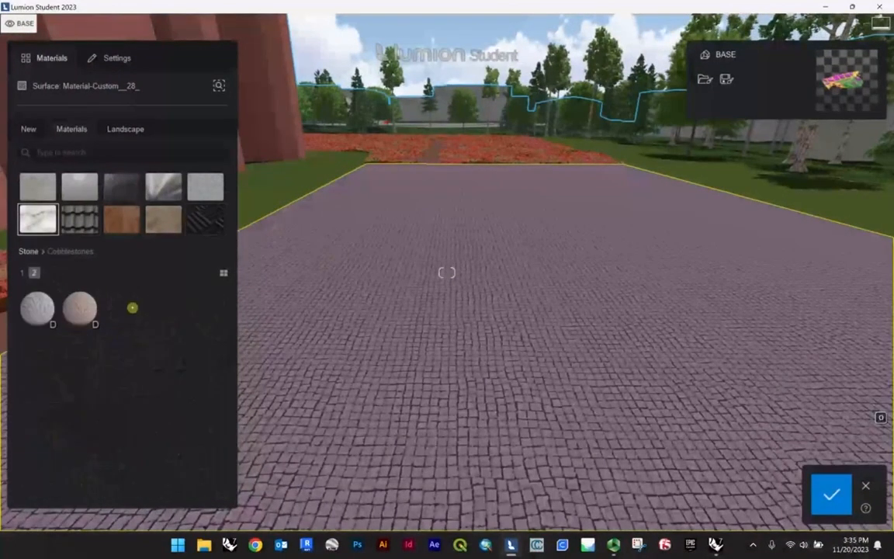
right_drag(529, 276, 532, 278)
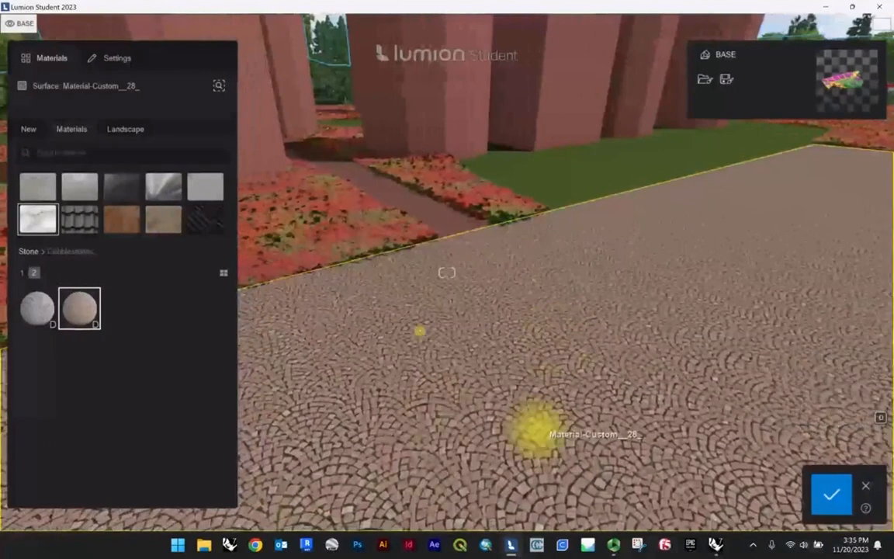
Try stone brick materials on the rectangular pad, ending with a mottled red-brown brick
click(49, 224)
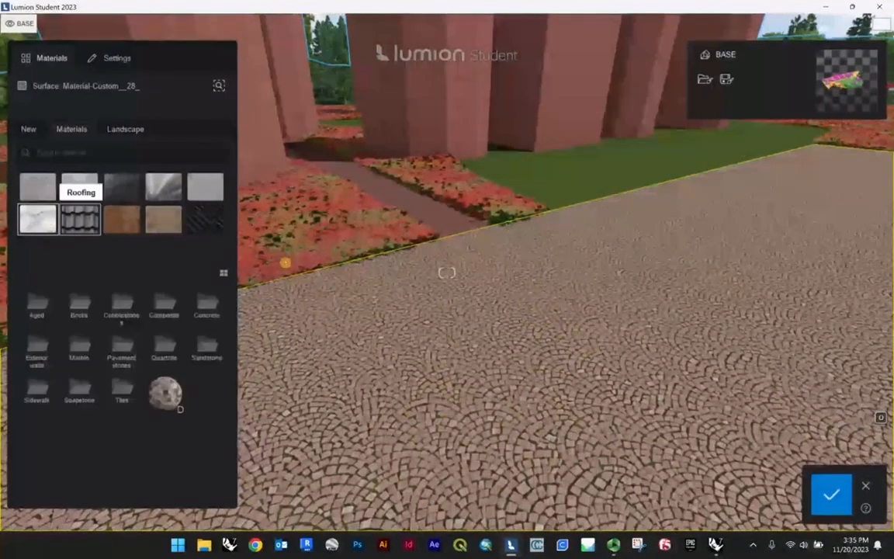
click(79, 305)
click(80, 350)
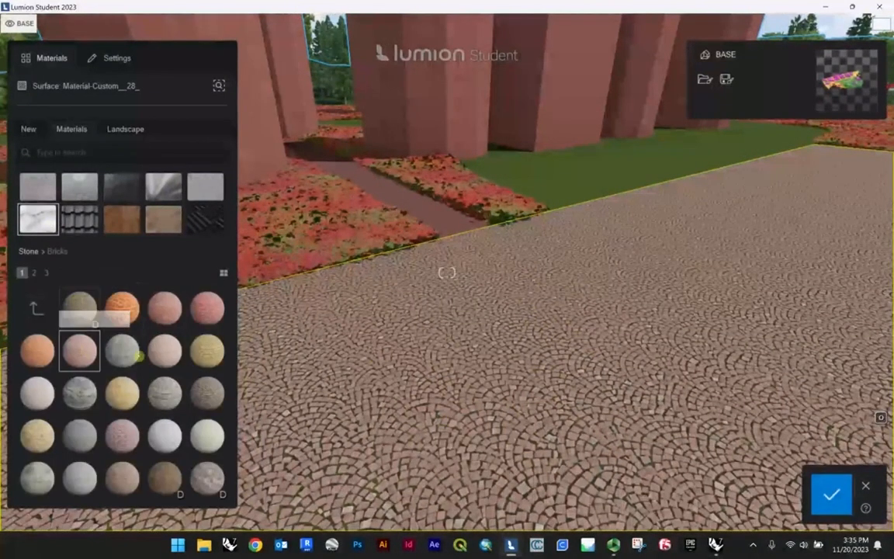
click(419, 361)
right_drag(379, 371, 536, 361)
click(119, 432)
click(33, 274)
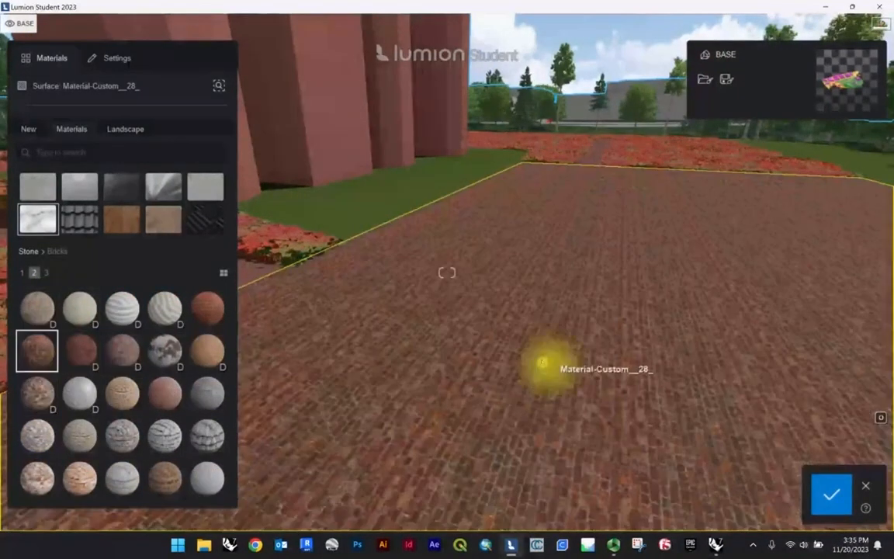
right_drag(543, 364, 299, 354)
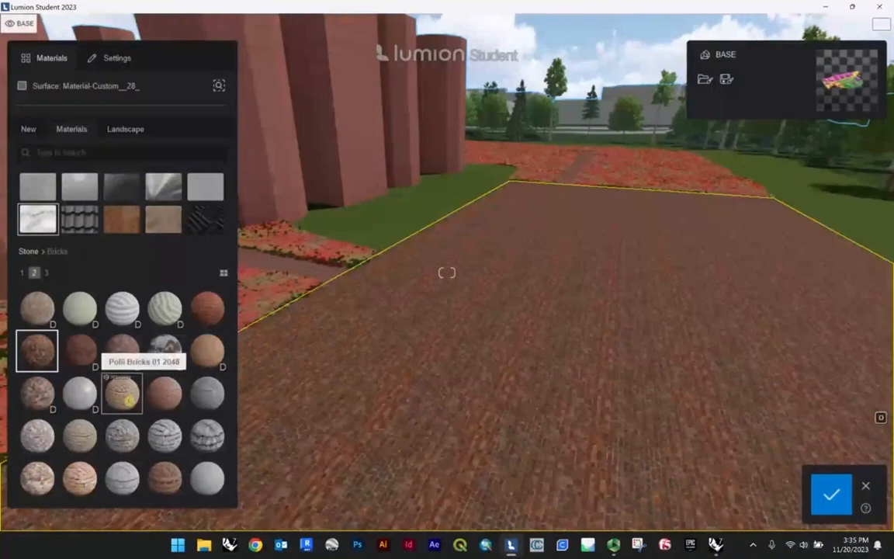
Apply the dark red Evermotion Bricks 001 A 2048 to the rectangular pad and inspect its pattern up close
click(80, 350)
click(78, 352)
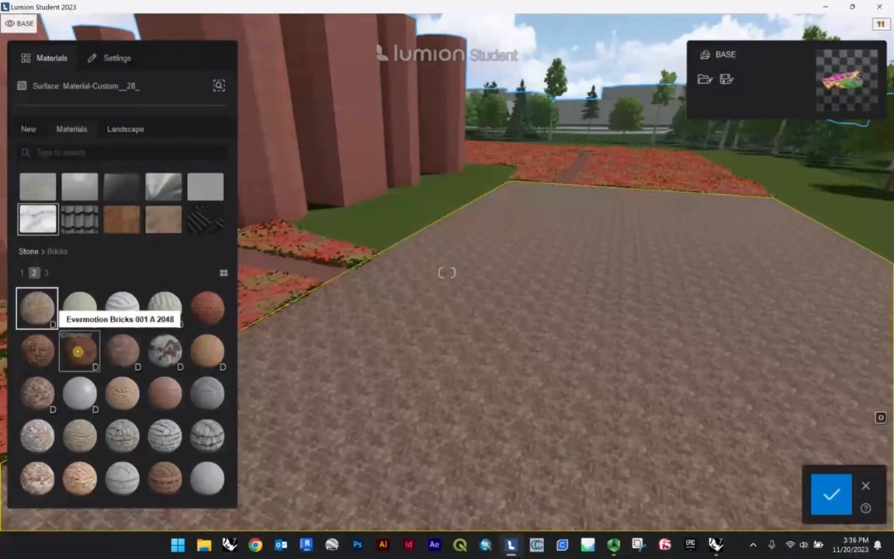
click(78, 352)
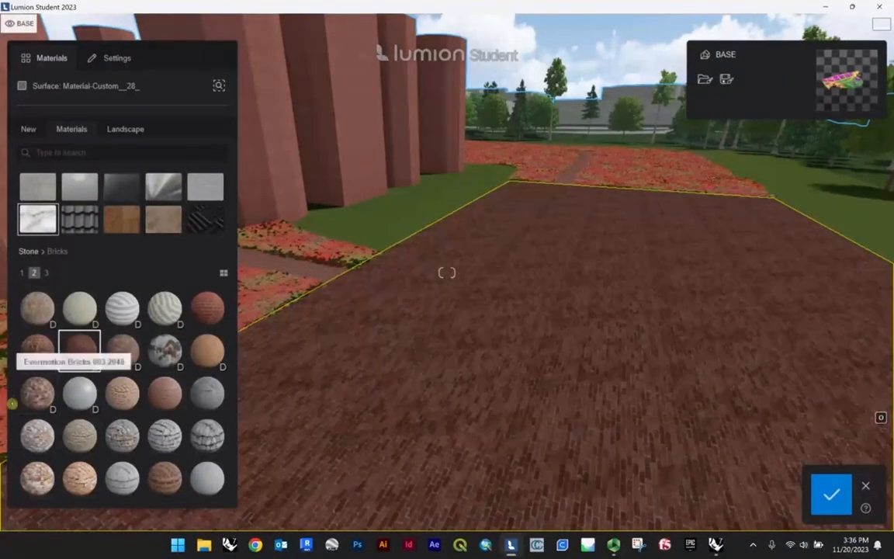
scroll(464, 272, up, 5)
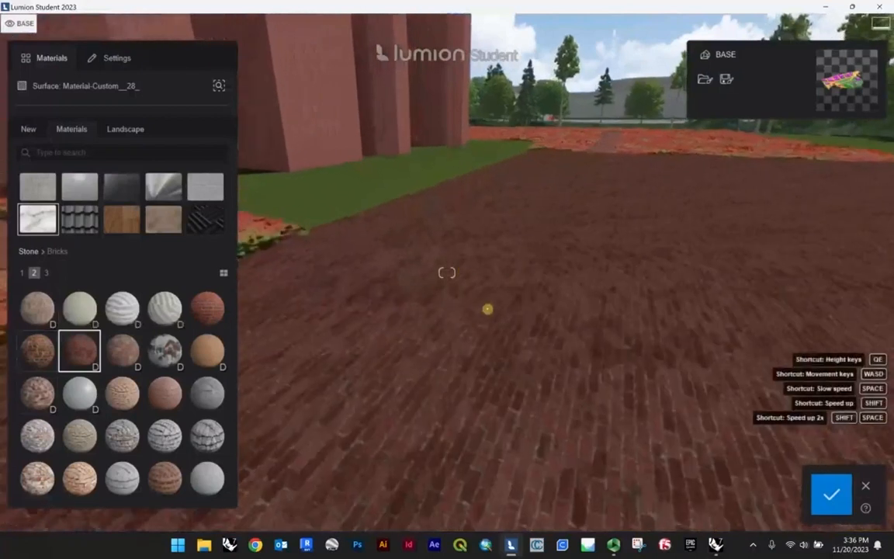
right_drag(487, 309, 396, 299)
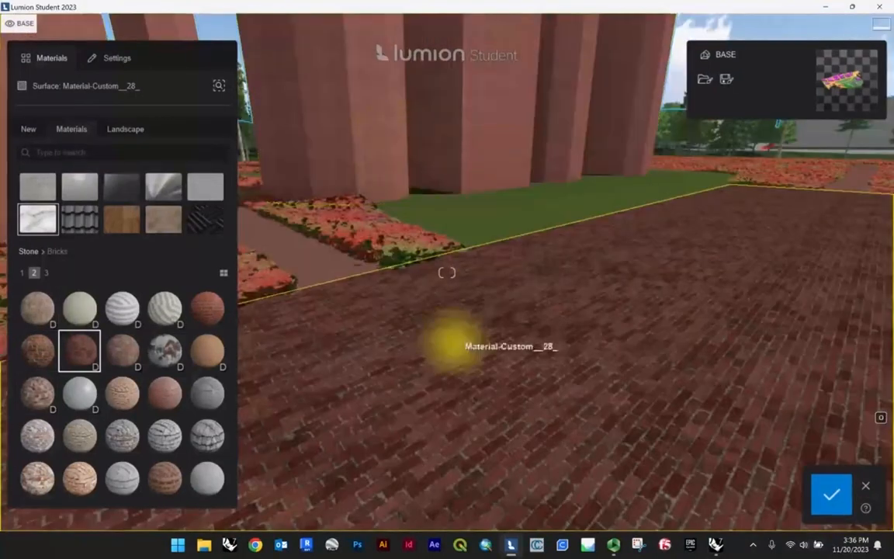
right_drag(449, 344, 475, 296)
Adjust the pad brick's map scale and roughness, and set its relief to 158%
click(124, 59)
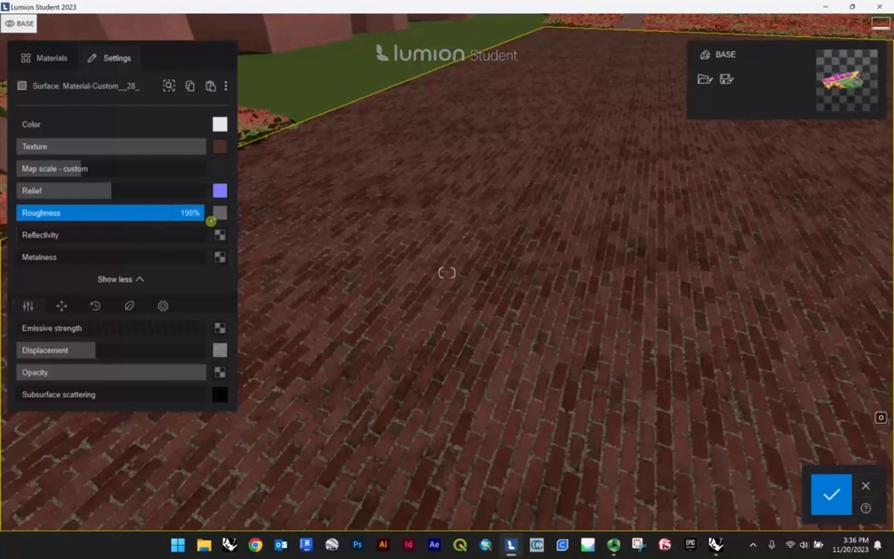
drag(113, 169, 85, 172)
drag(115, 190, 200, 196)
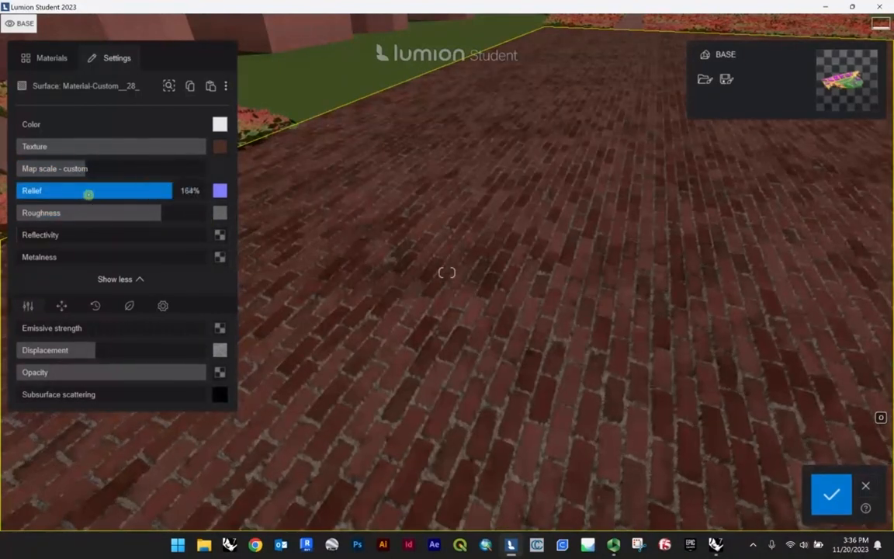
drag(89, 195, 14, 191)
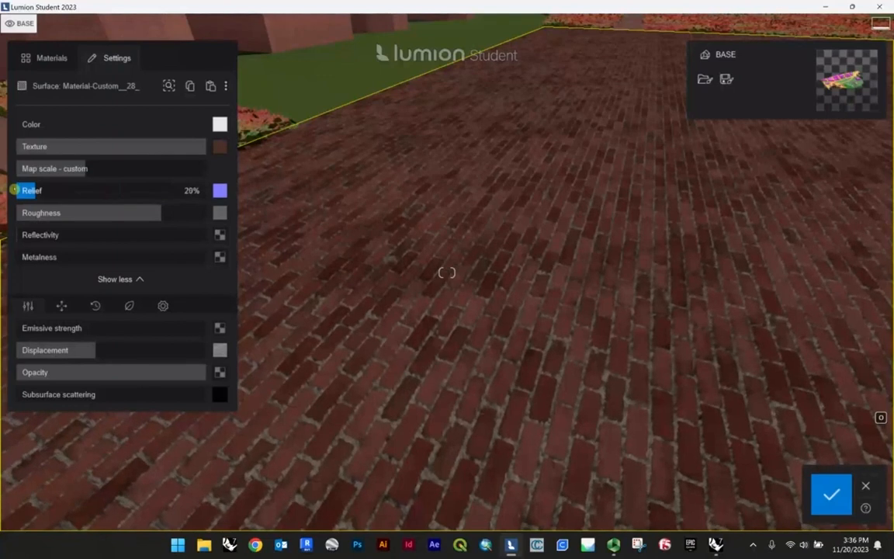
drag(231, 199, 316, 202)
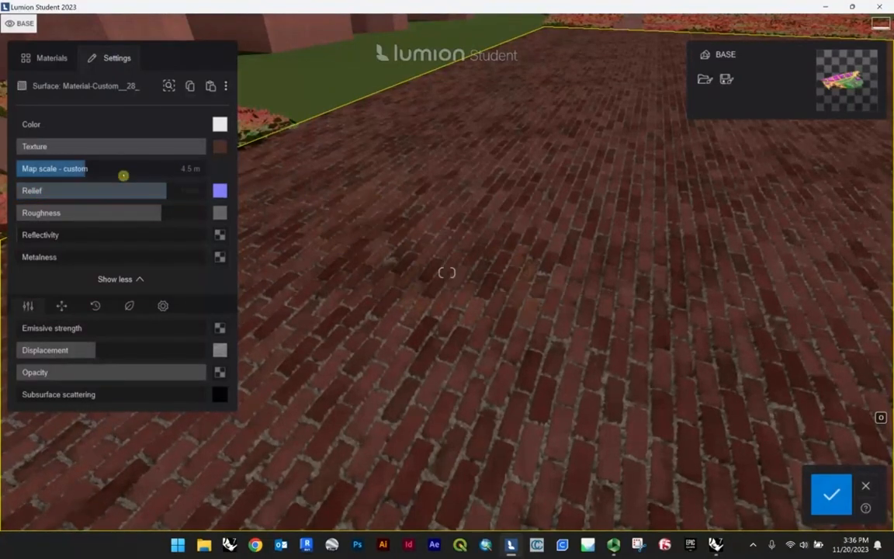
click(82, 169)
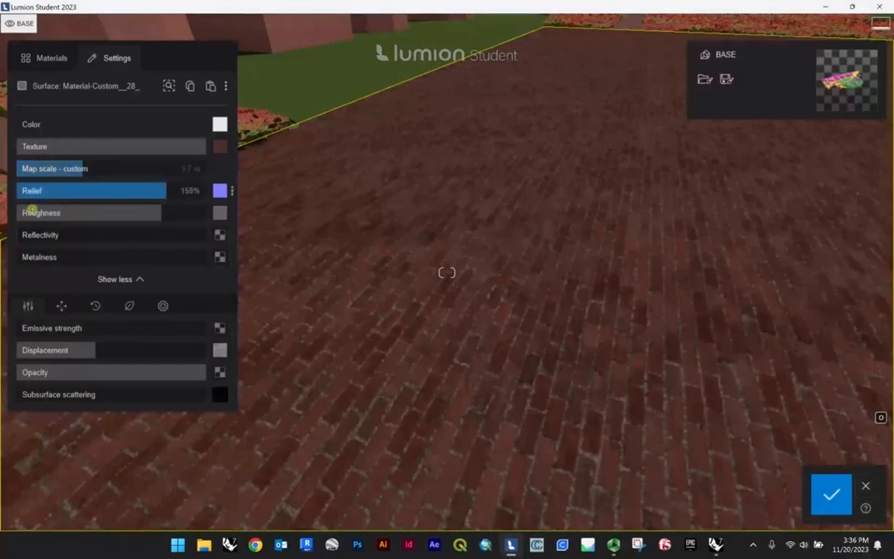
View the whole site from above and save the material changes to the base model
click(46, 58)
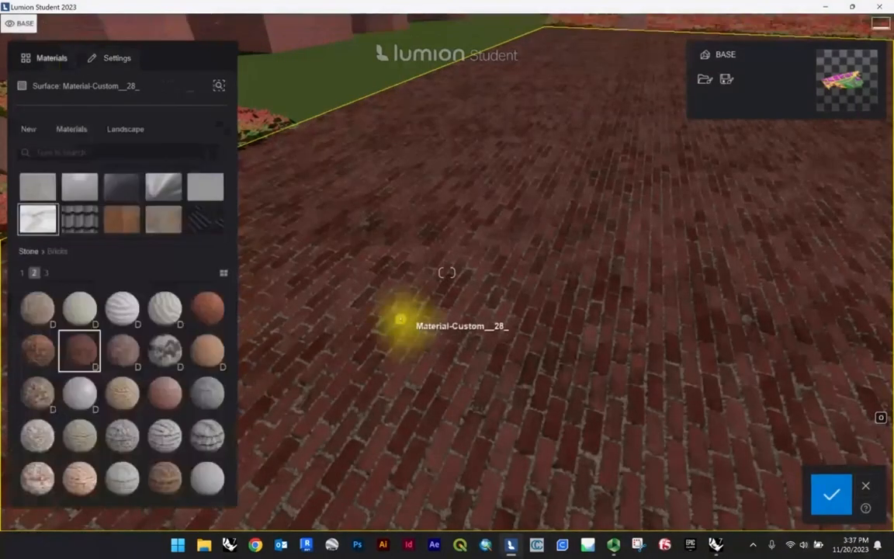
right_drag(398, 319, 426, 324)
key(s)
key(s)
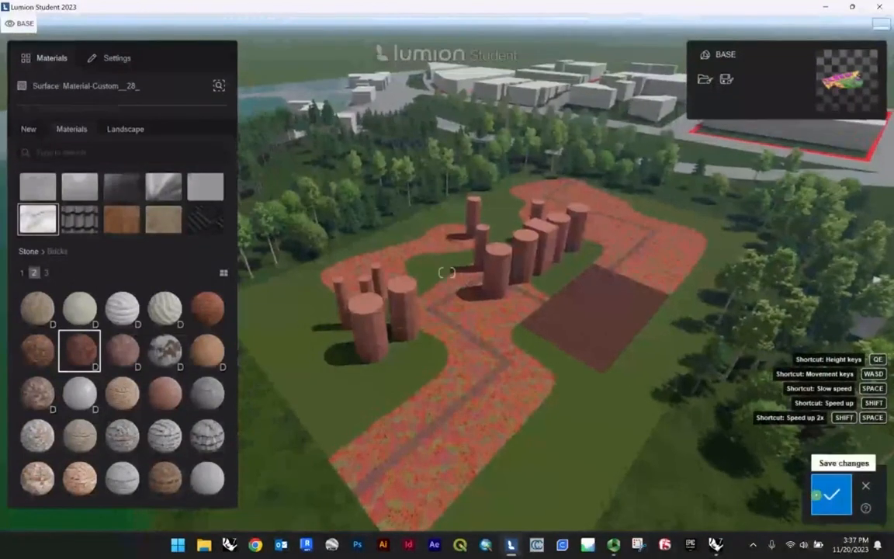
click(817, 495)
Search the nature library for "birch" and choose WhiteBirch-M3 RT for placement
key(w)
right_drag(450, 274, 541, 297)
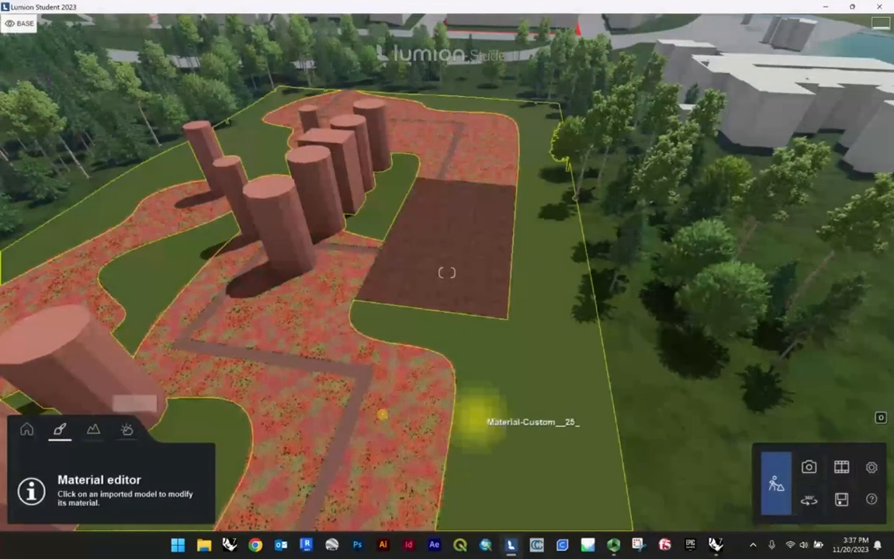
click(30, 431)
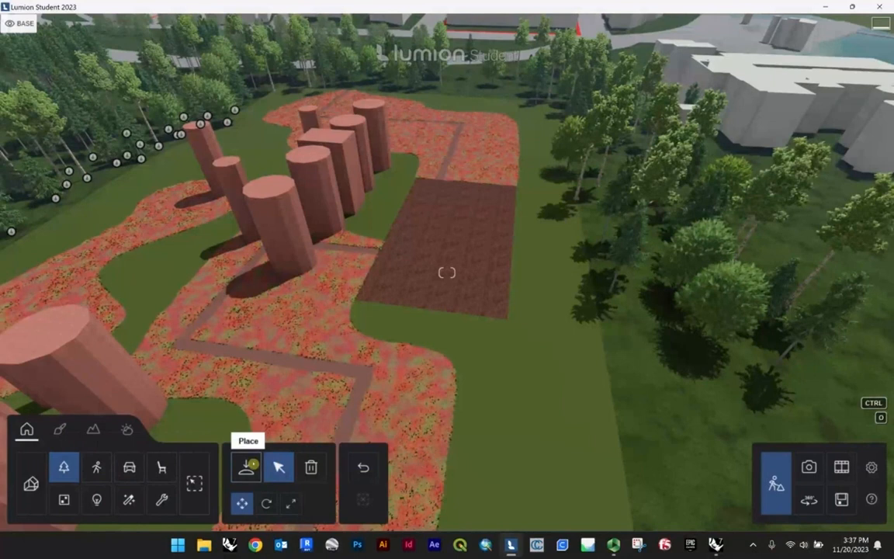
click(246, 466)
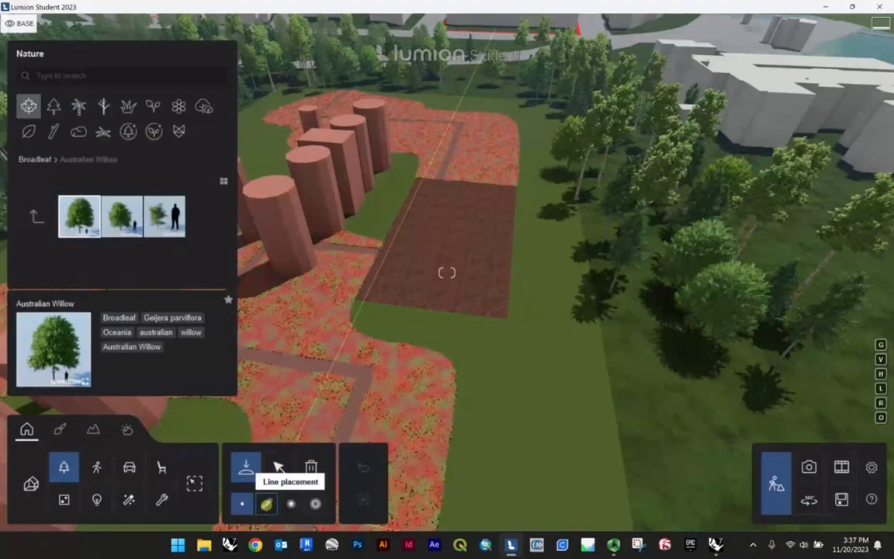
click(54, 107)
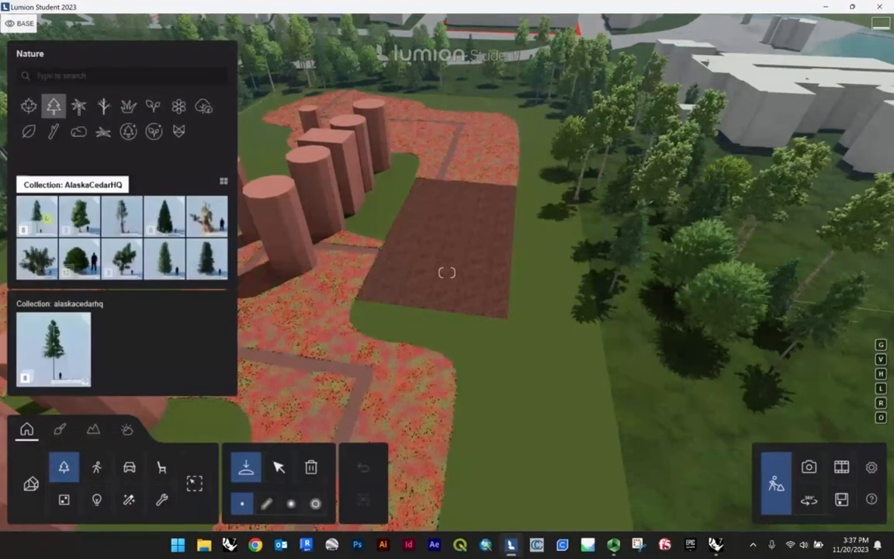
click(28, 106)
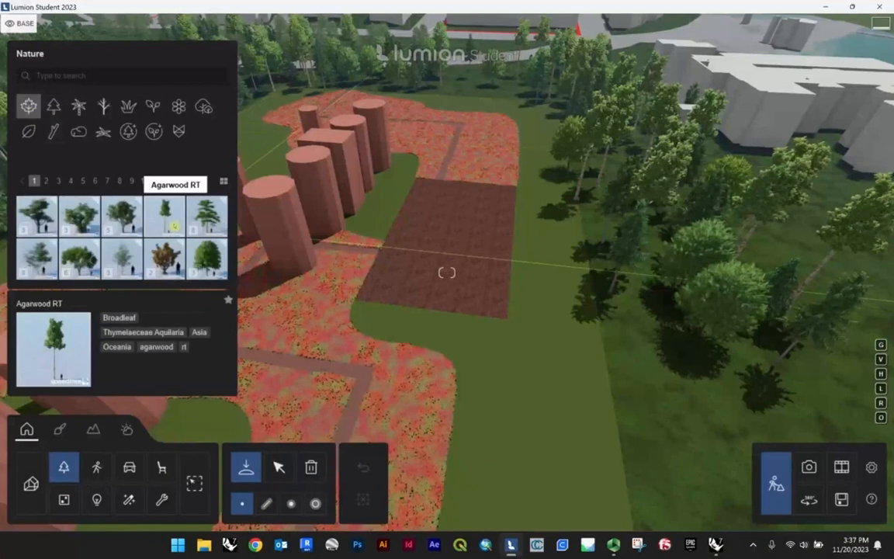
scroll(108, 228, down, 1)
click(65, 75)
text(birch)
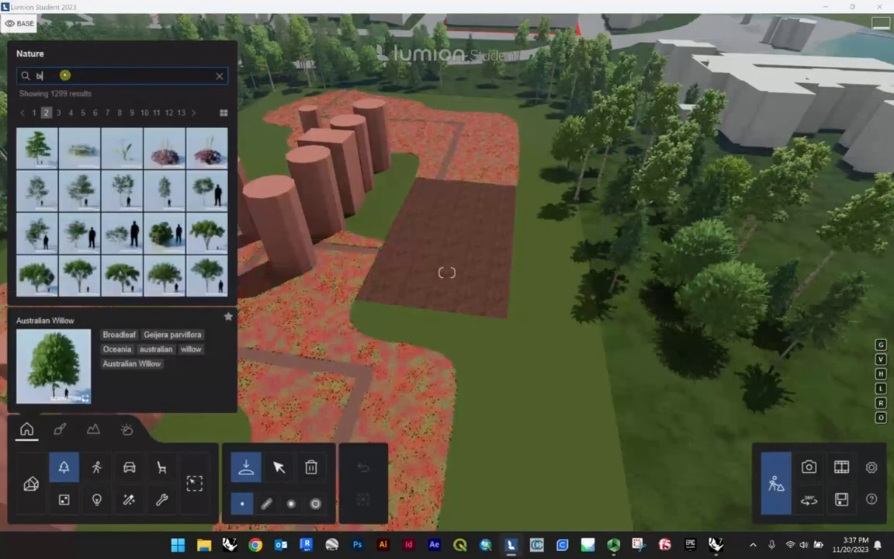
click(45, 114)
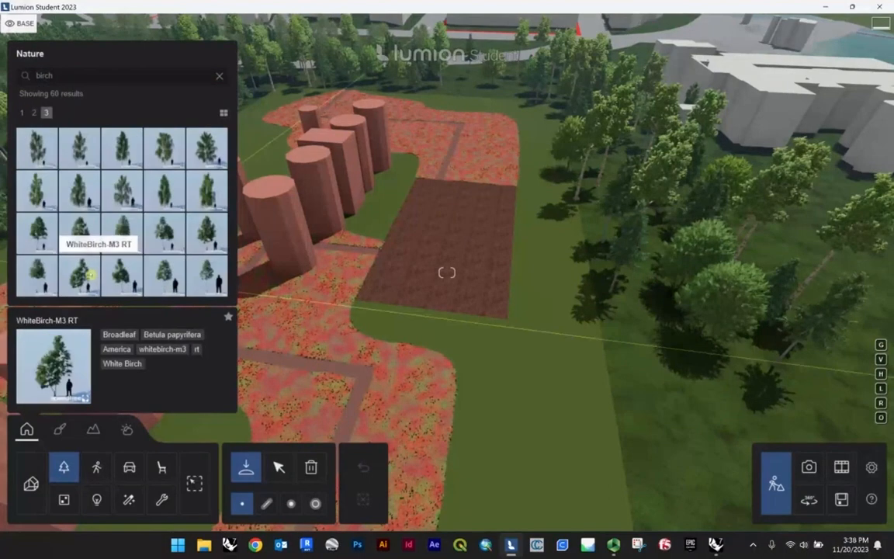
click(90, 275)
Try placing a single white birch near the far corner of the brick pad
click(495, 196)
key(w)
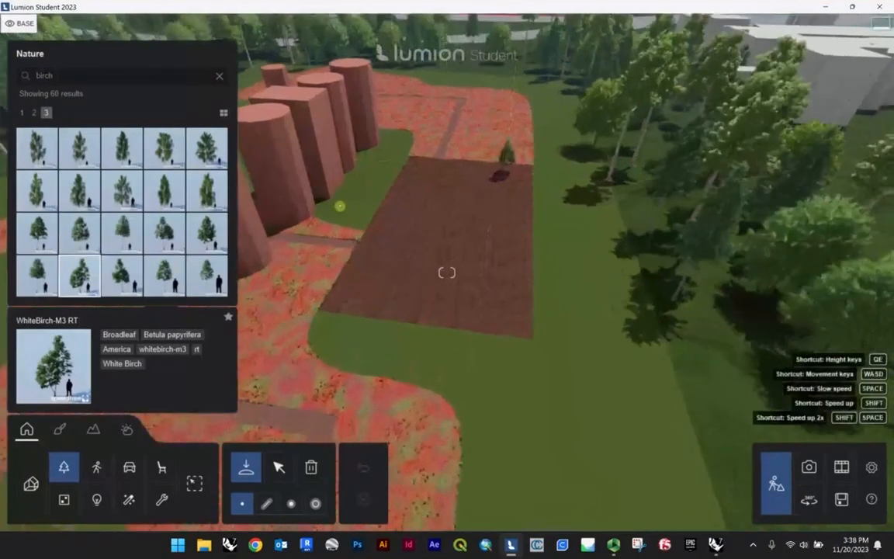
key(w)
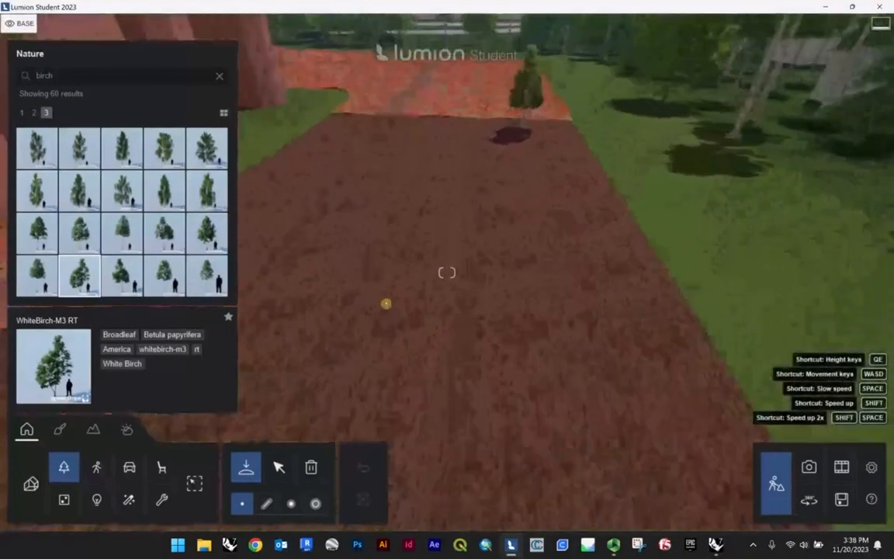
right_drag(386, 304, 403, 240)
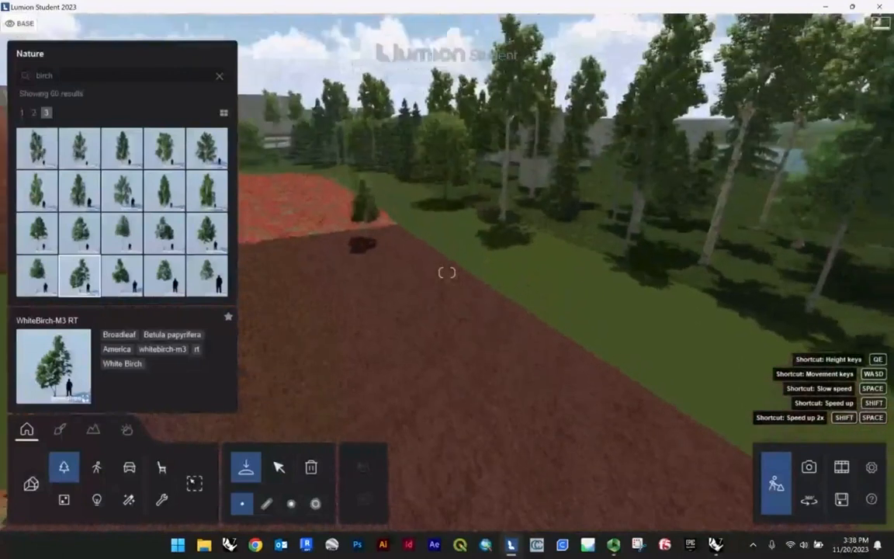
Start a line placement along the brick pad's edge facing the woods and include WhiteBirch-M3 RT in its tree selection
click(266, 503)
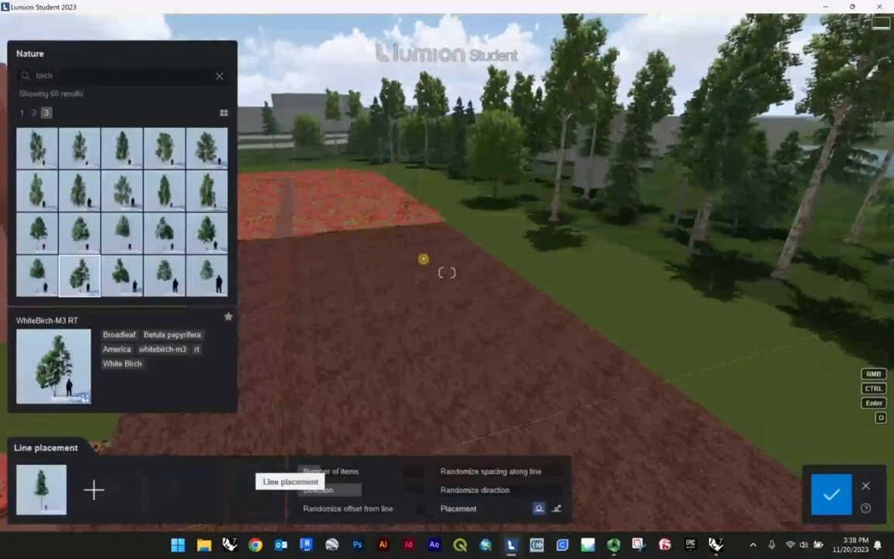
click(444, 231)
key(s)
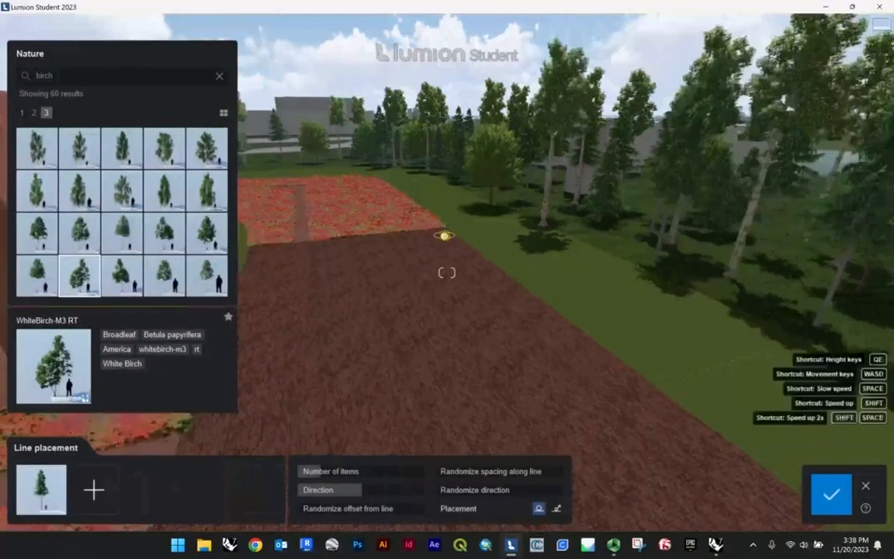
click(589, 361)
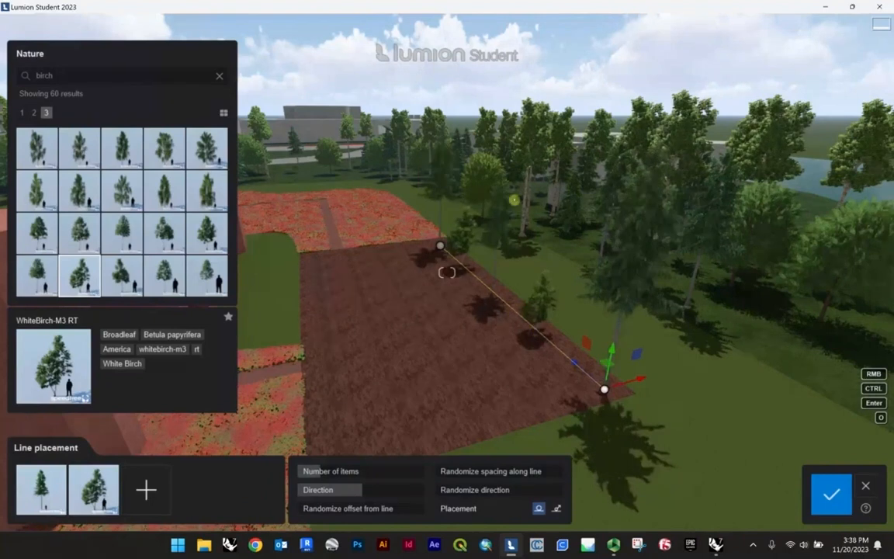
Increase the number of trees on the line to form a moderately dense row along the pad's edge
key(w)
right_drag(534, 318, 545, 315)
key(a)
drag(333, 472, 353, 472)
right_drag(474, 267, 487, 269)
key(s)
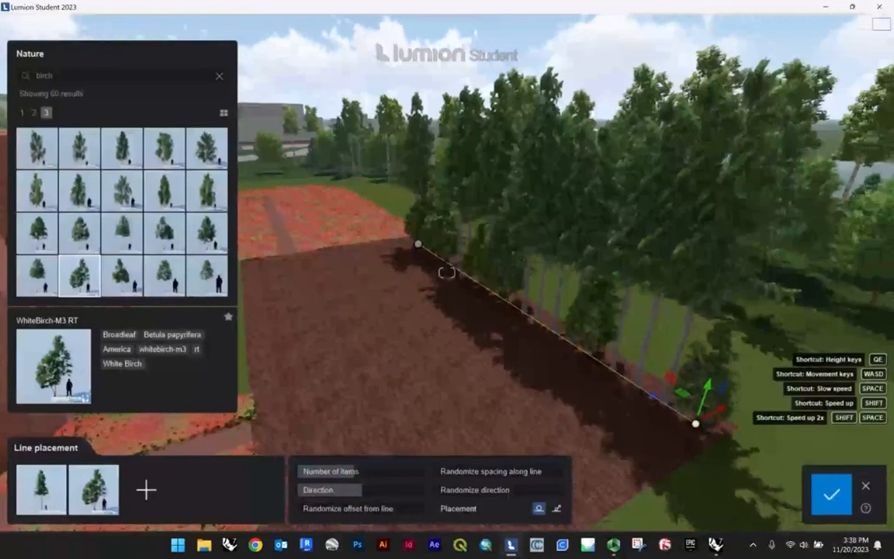
drag(351, 473, 346, 473)
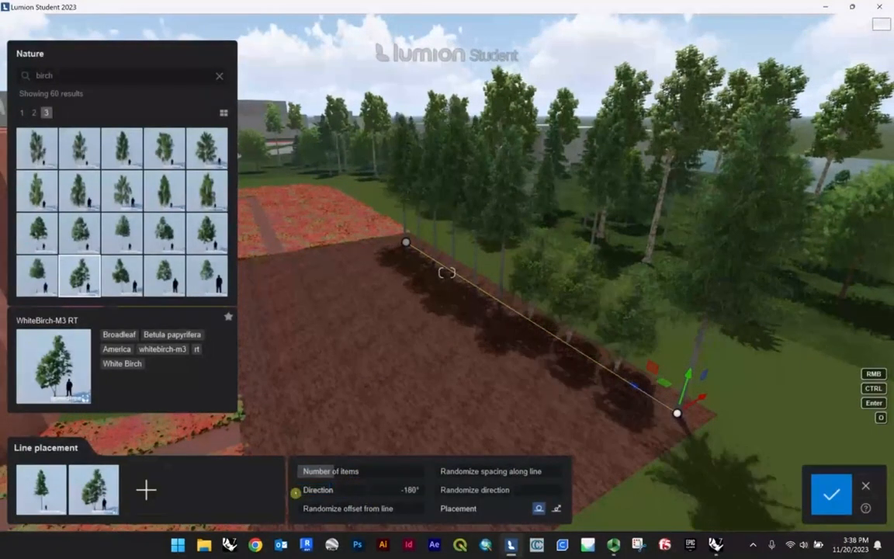
Give the tree row a slight random offset from the line and slightly randomized spacing along it
drag(364, 508, 327, 508)
drag(465, 472, 545, 473)
drag(472, 476, 475, 475)
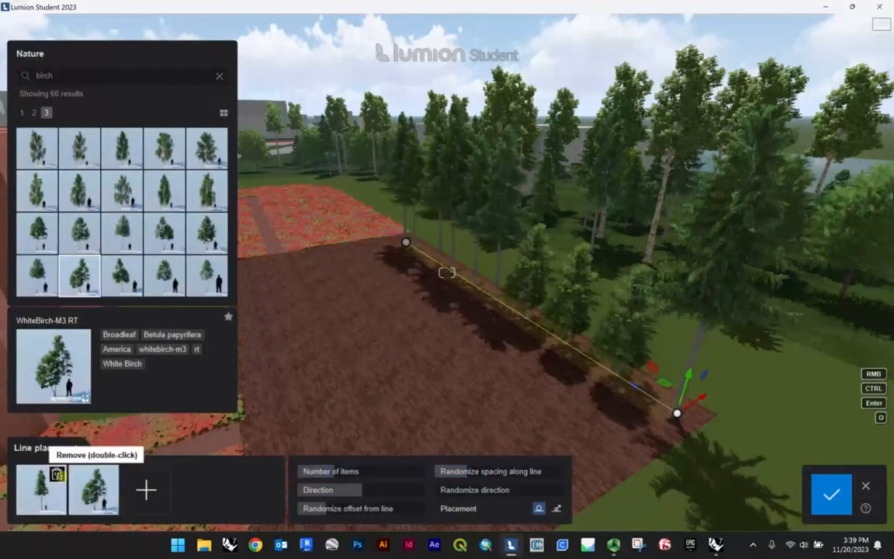
Remove the first tree type from the line so that only WhiteBirch-M3 RT is used, and confirm the row
double_click(58, 475)
key(w)
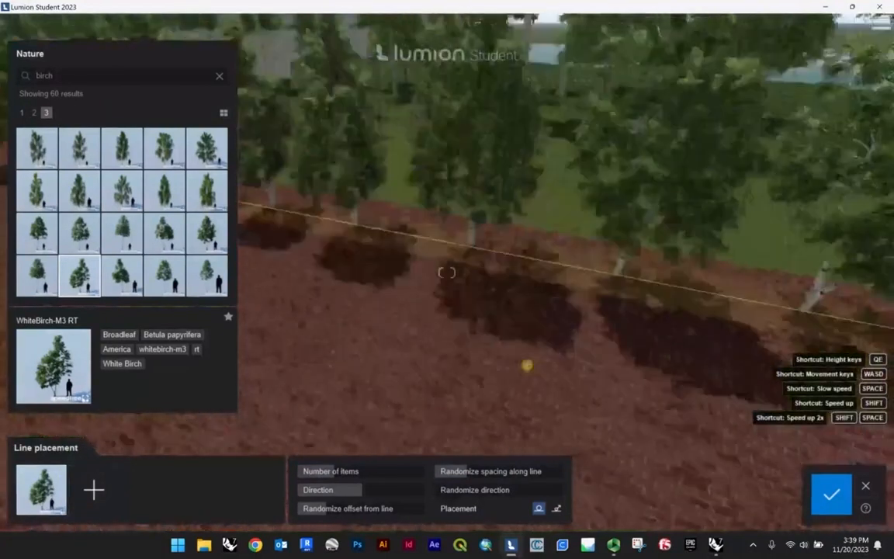
key(s)
right_drag(527, 365, 333, 349)
key(s)
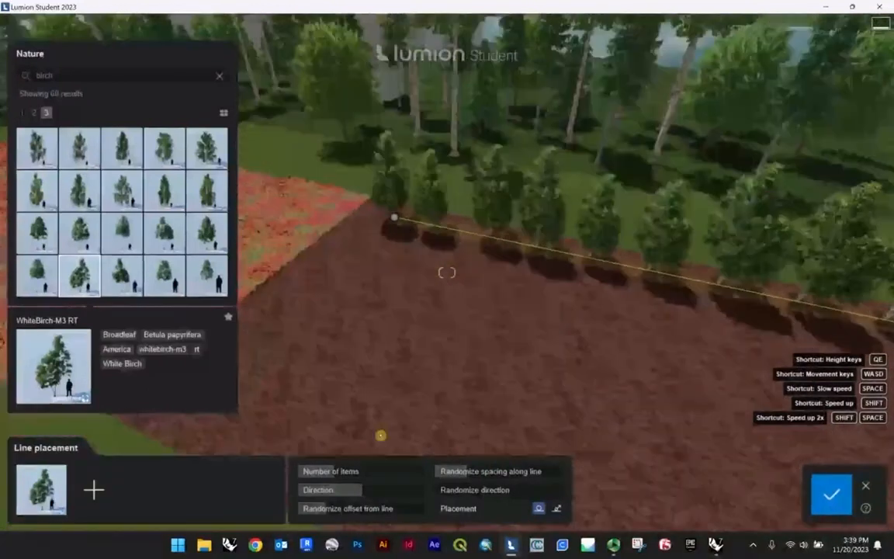
click(833, 499)
Lay out a second line of white birches parallel to the first row, further inside the brick pad
key(s)
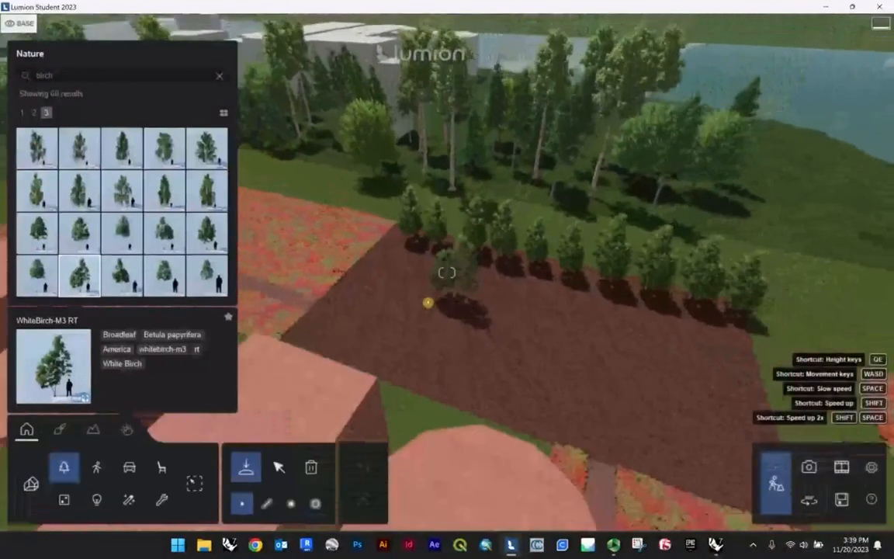
click(267, 504)
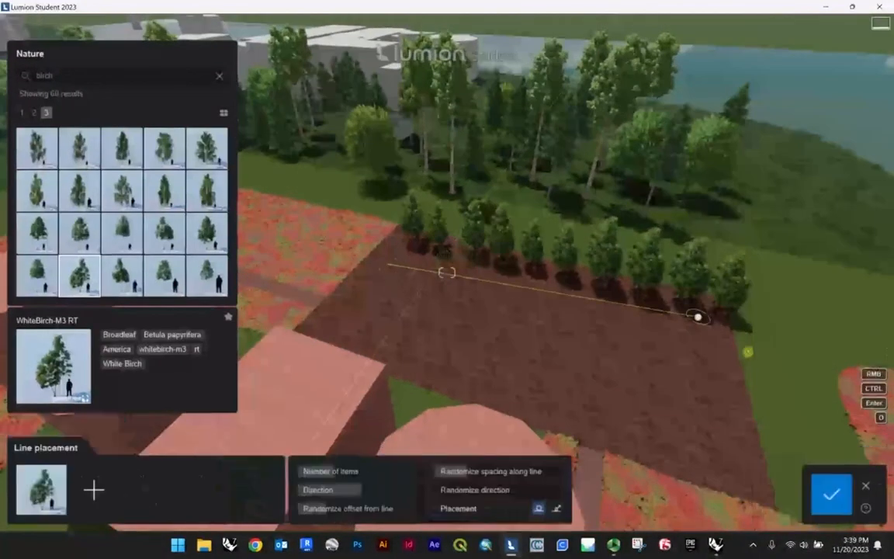
key(w)
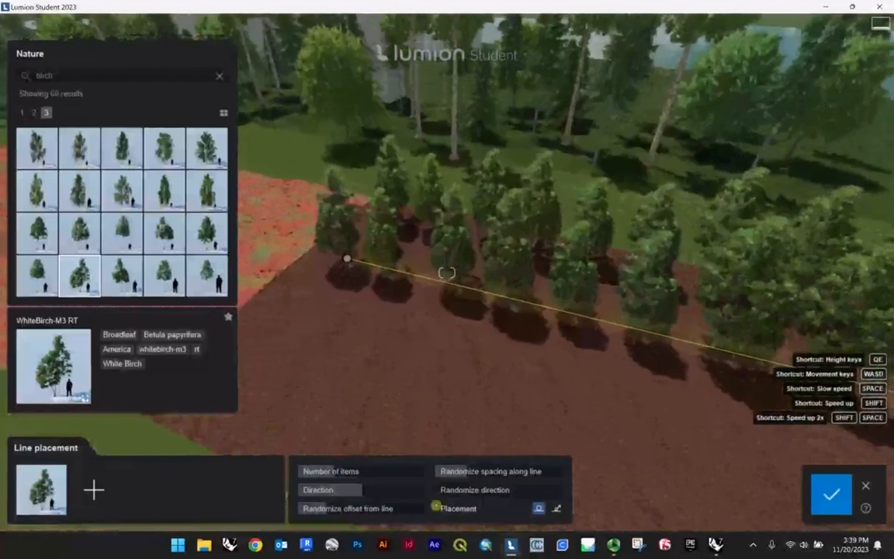
Reduce the number of birches in the second row, set their direction to -147°, and finish the placement
drag(340, 473, 308, 491)
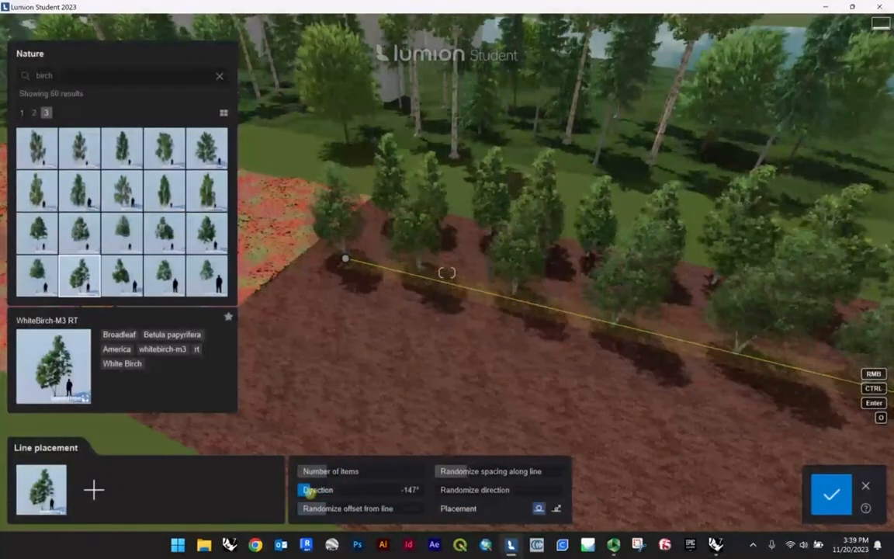
click(842, 508)
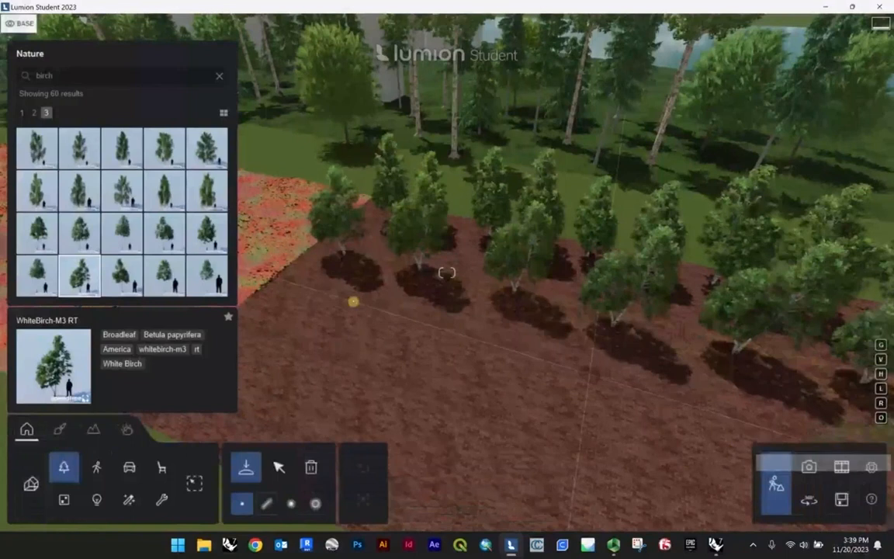
key(s)
right_drag(429, 307, 468, 310)
key(w)
key(s)
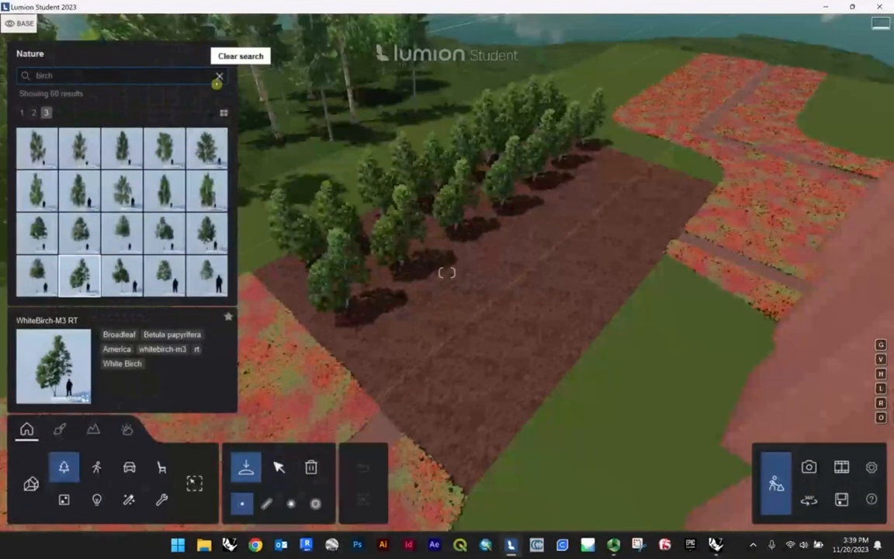
Scatter Stone Grey 002 rocks from the grey stones collection across the bare soil bed beside the rows of birches
click(219, 51)
click(79, 134)
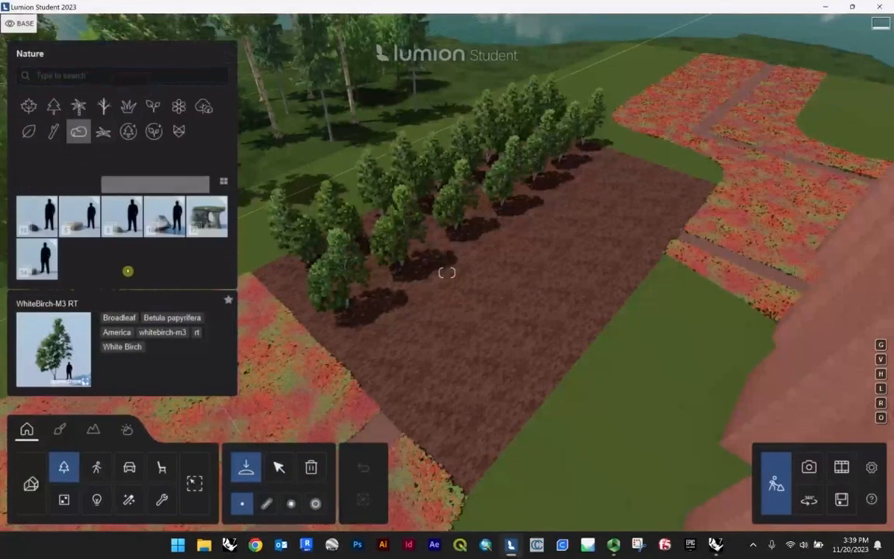
click(159, 221)
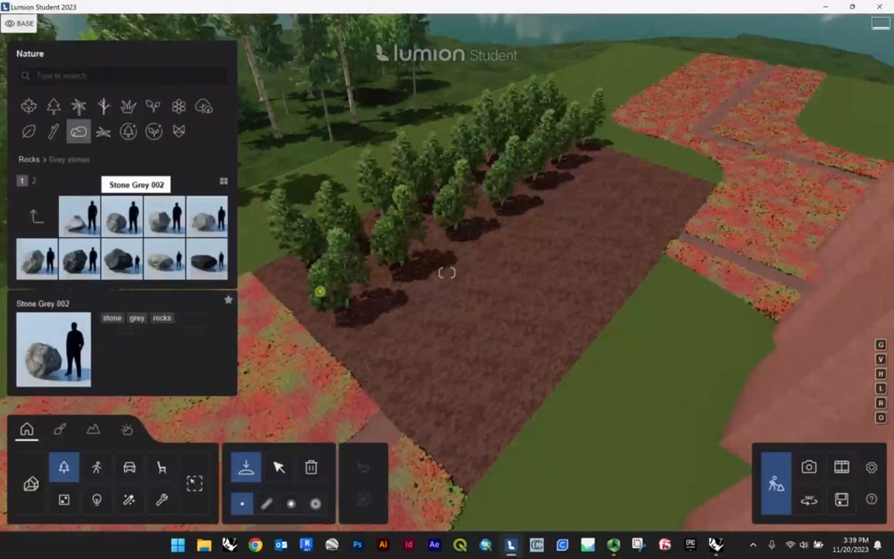
click(122, 216)
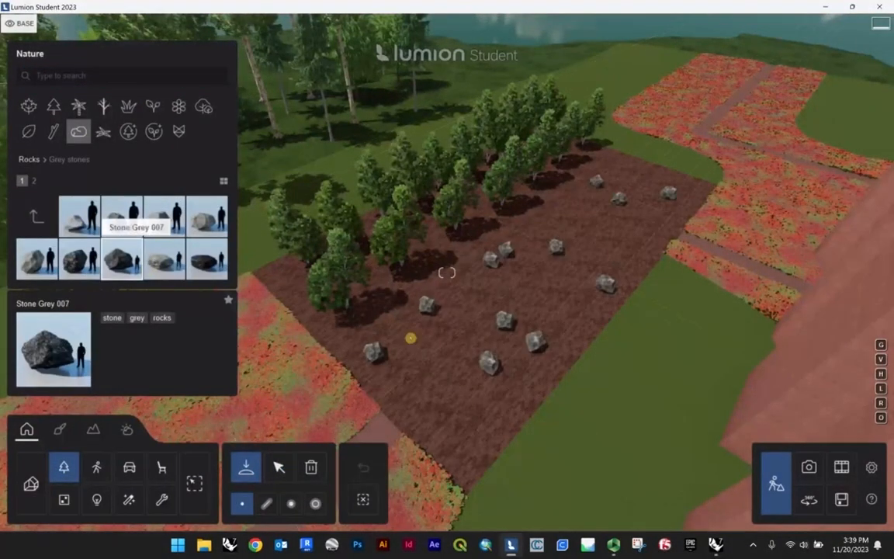
Place large Stone Grey 007 boulders at both ends of the soil bed and add Stone Grey 006 rocks among the smaller stones
click(122, 258)
click(462, 412)
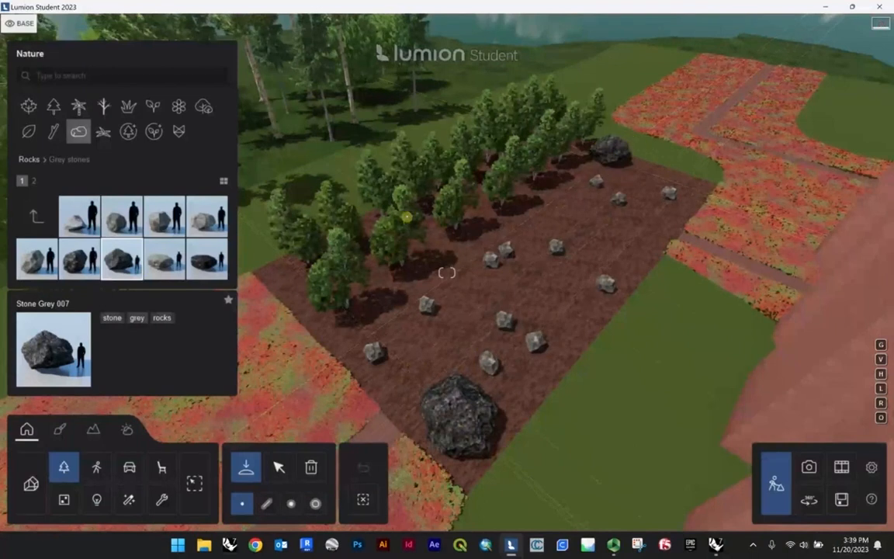
click(81, 266)
click(633, 252)
click(583, 314)
click(511, 265)
key(s)
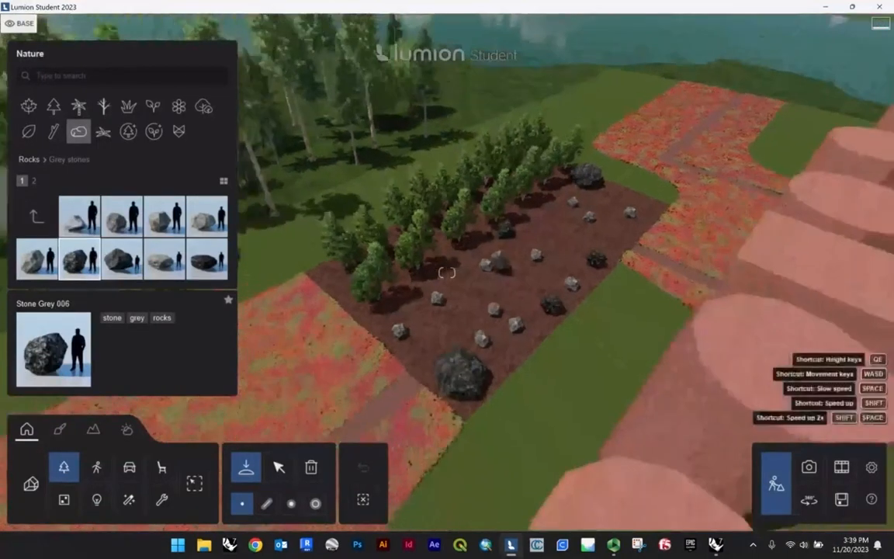
right_drag(511, 265, 396, 220)
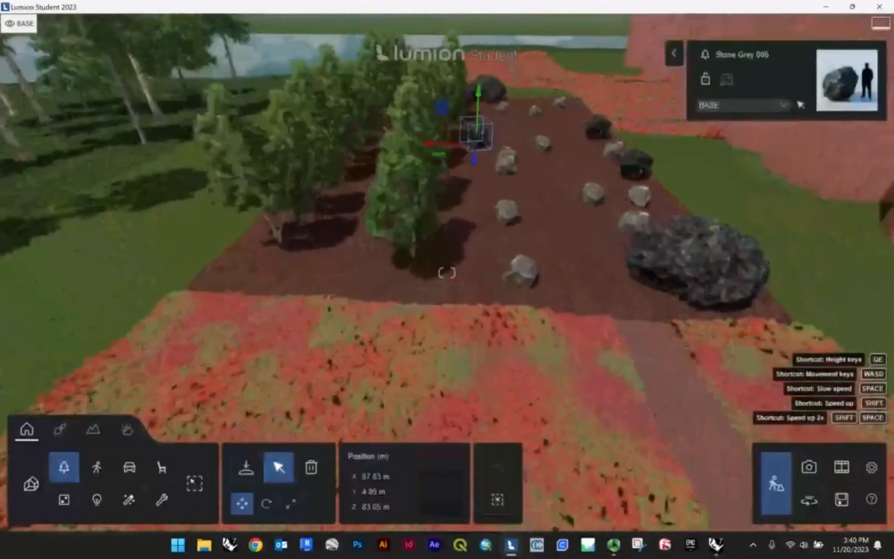
Replace the material of the red outline around the U-shaped building with a dark landscape material and save the change
right_drag(561, 489, 556, 357)
right_drag(226, 244, 450, 229)
key(s)
key(w)
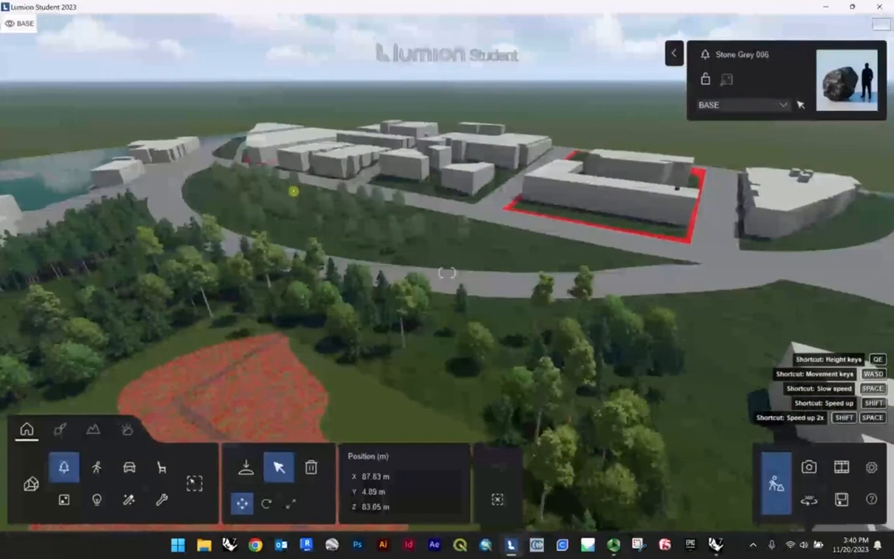
click(60, 429)
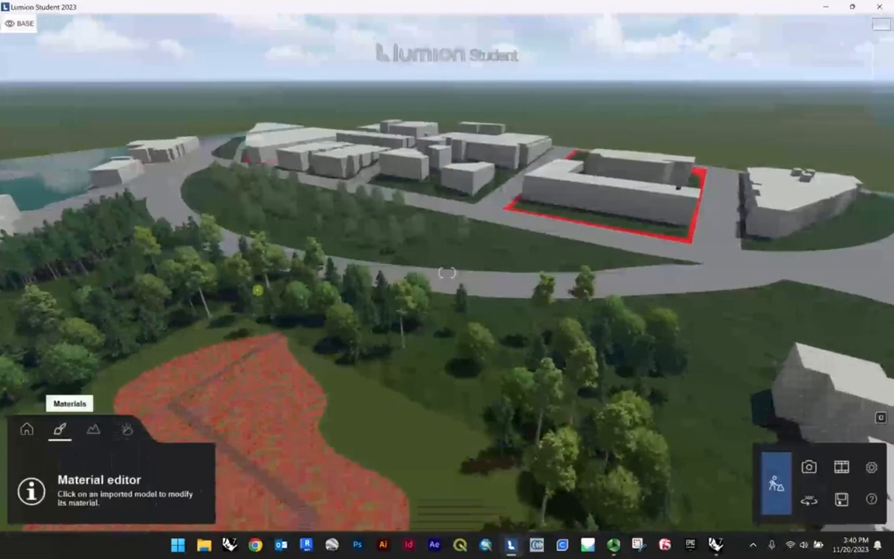
click(688, 243)
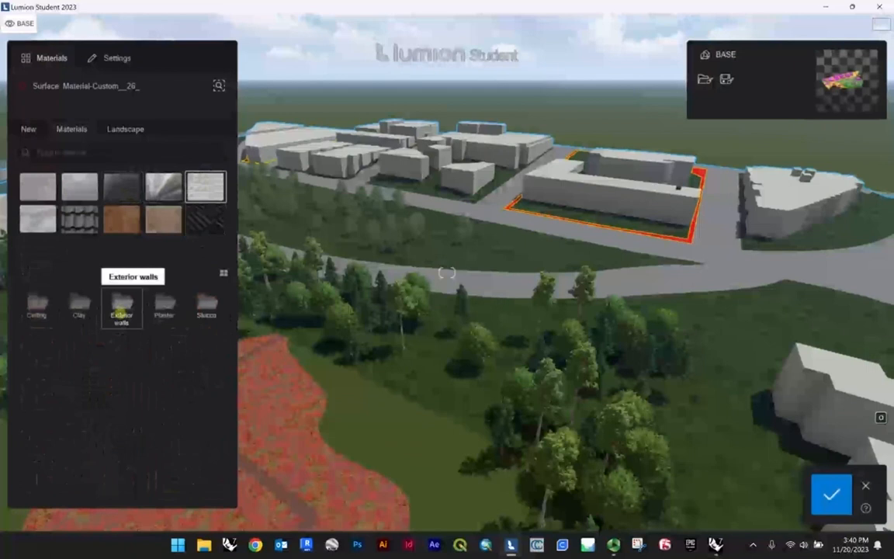
click(122, 219)
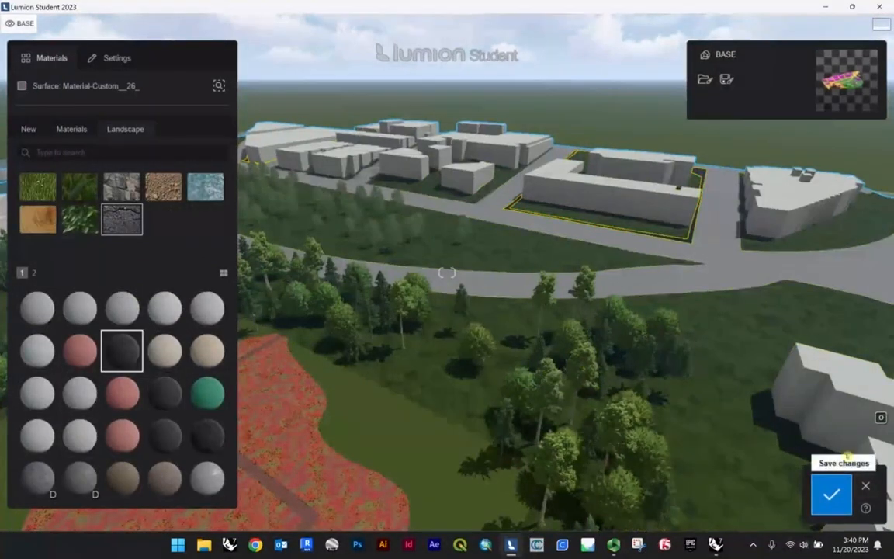
click(835, 489)
Open the People and Animals library in placement mode for the path between the red flower fields
key(s)
mouse_move(423, 309)
right_down()
mouse_move(299, 334)
mouse_move(441, 347)
mouse_move(439, 310)
mouse_move(365, 334)
mouse_move(429, 307)
right_up()
key(w)
key(w)
key(d)
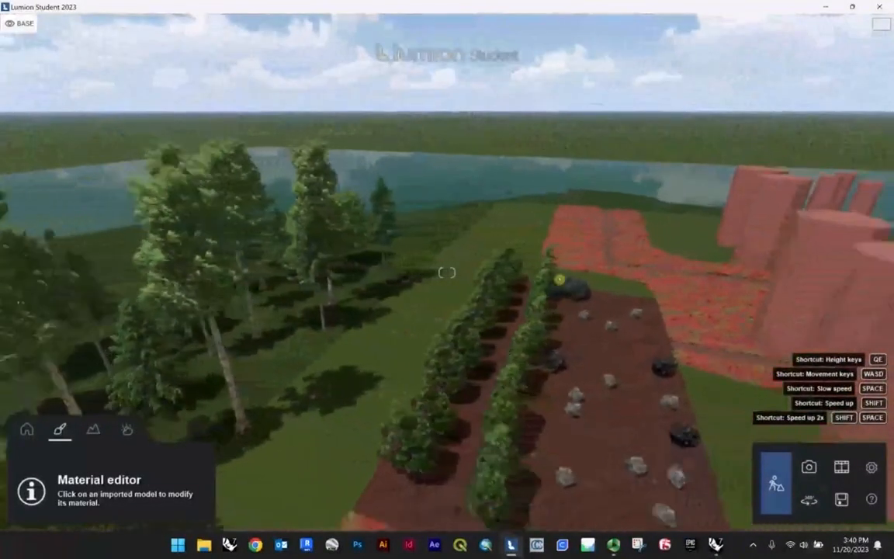
key(s)
right_drag(571, 293, 569, 311)
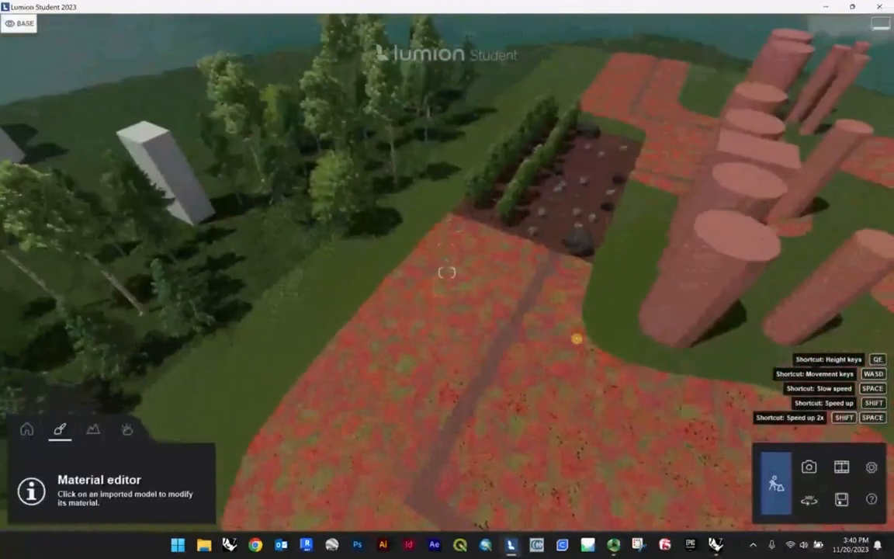
key(d)
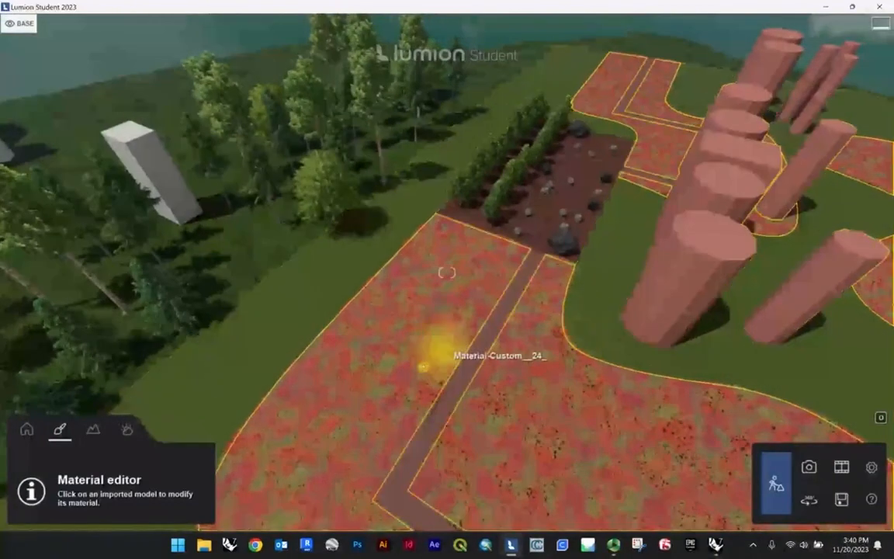
click(26, 429)
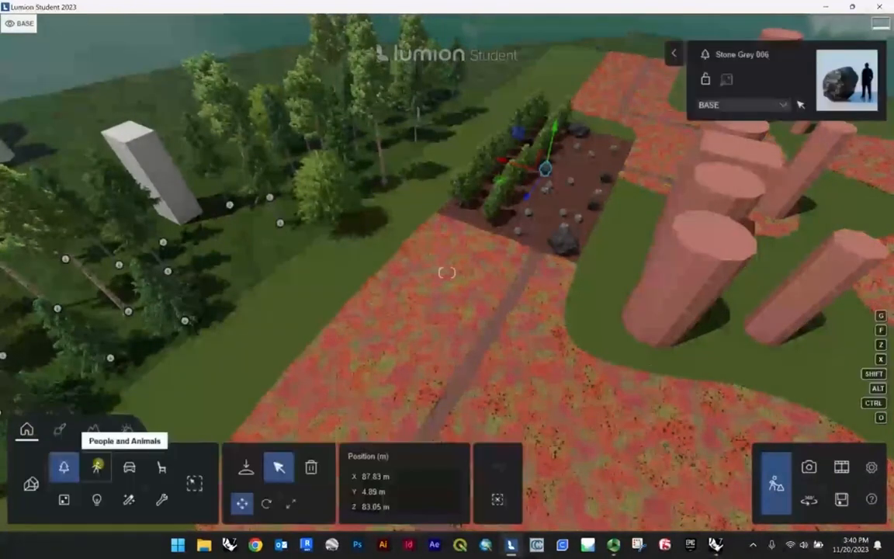
click(98, 465)
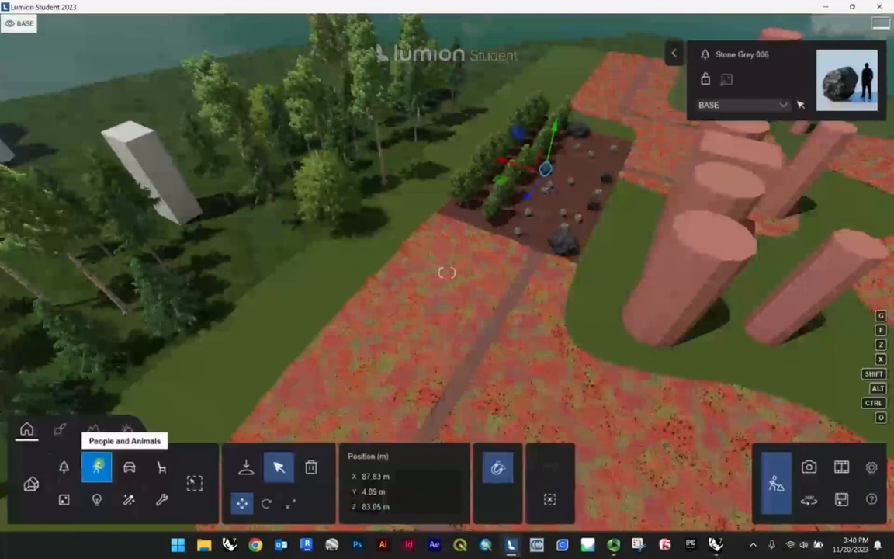
click(246, 467)
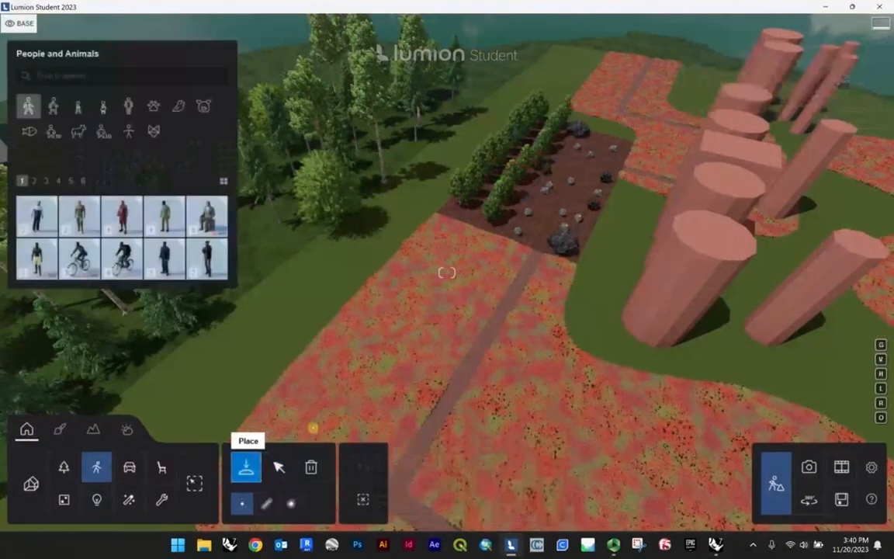
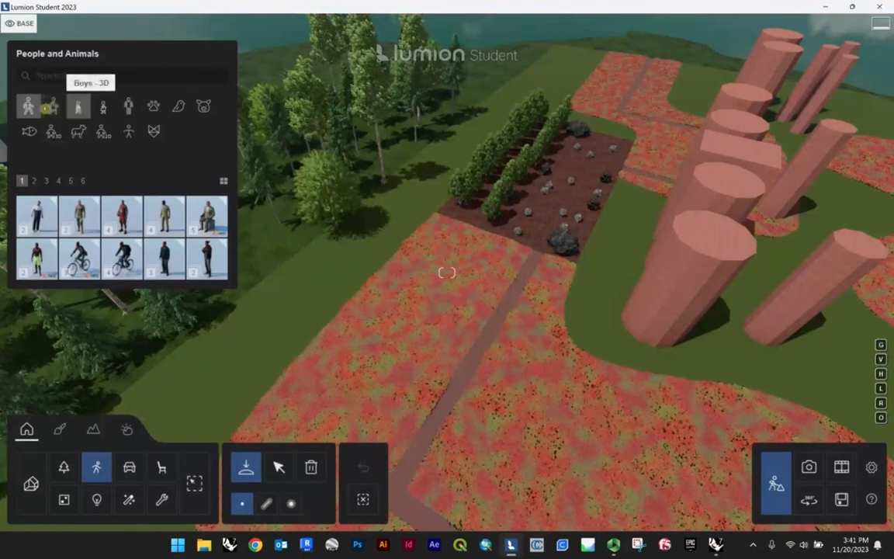
Set up a line placement containing Woman African 0004 Bicycle and Man African 0007 Bicycle
click(51, 106)
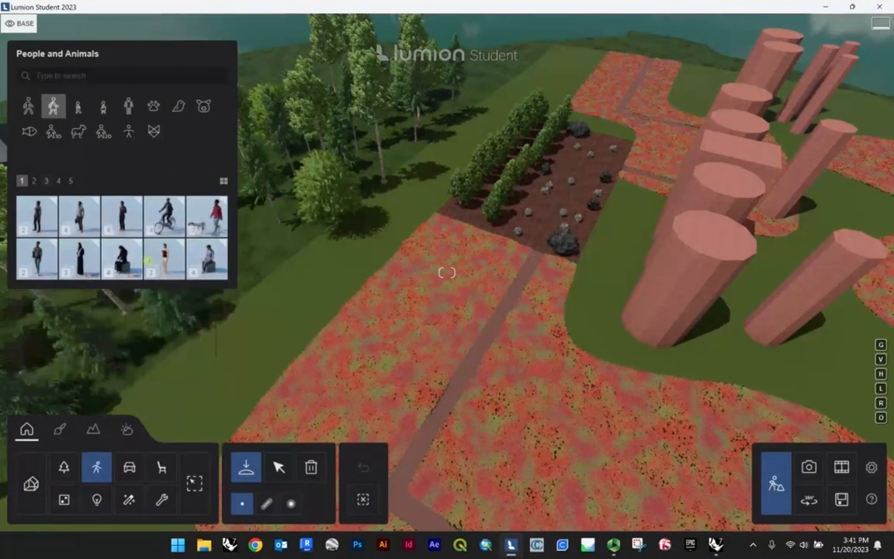
click(278, 466)
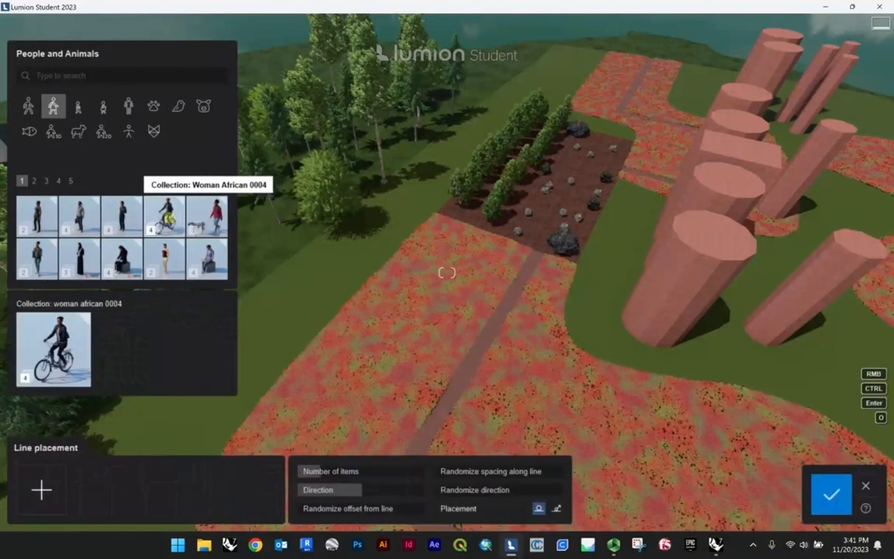
click(164, 213)
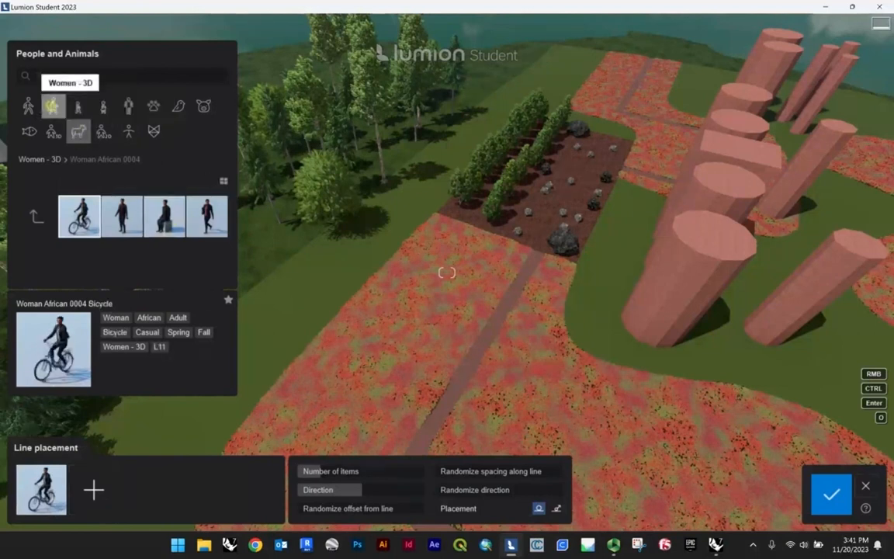
click(34, 109)
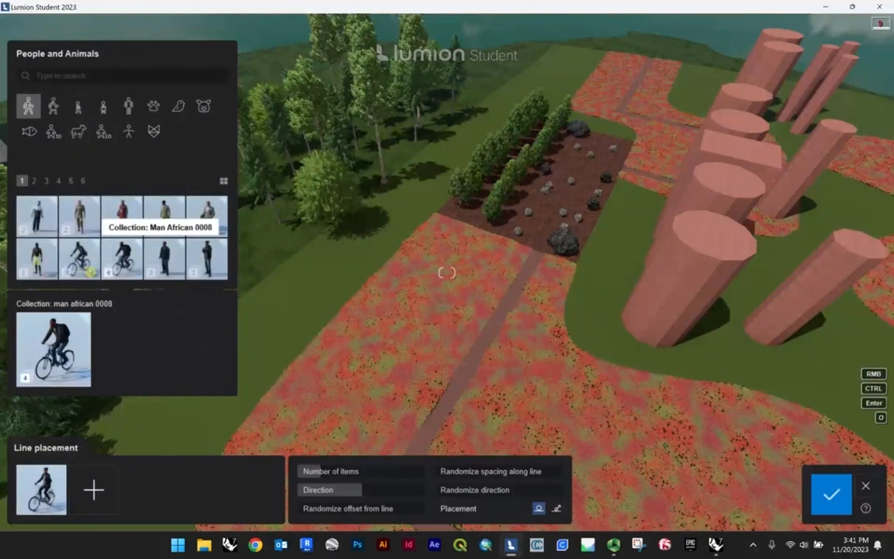
click(83, 256)
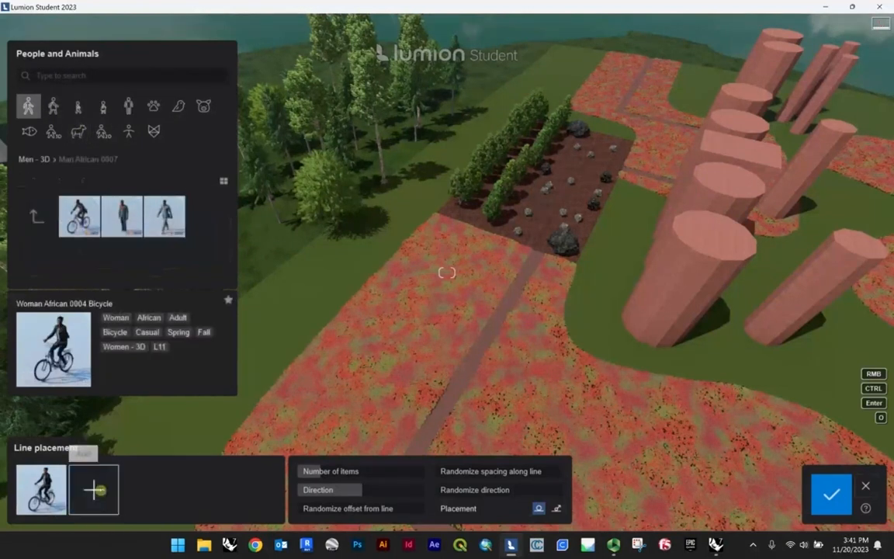
click(79, 216)
click(96, 497)
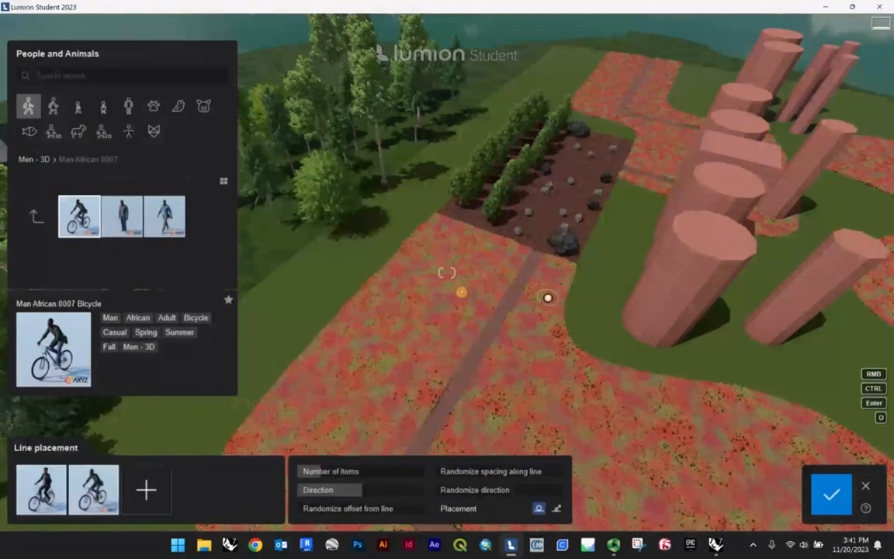
Lay the line of cyclists along the path through the flower field, adjust their number and direction, and save the placement
key(w)
right_drag(549, 297, 453, 362)
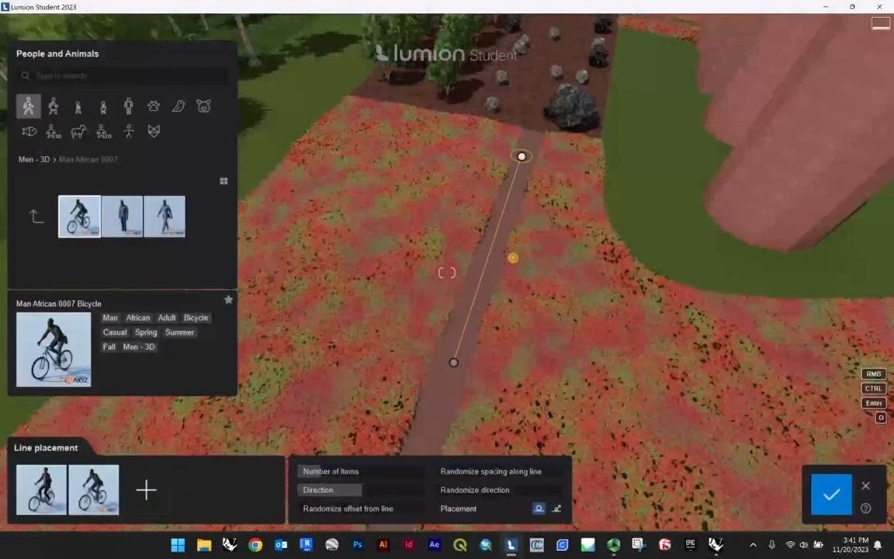
scroll(513, 258, up, 3)
drag(318, 471, 314, 473)
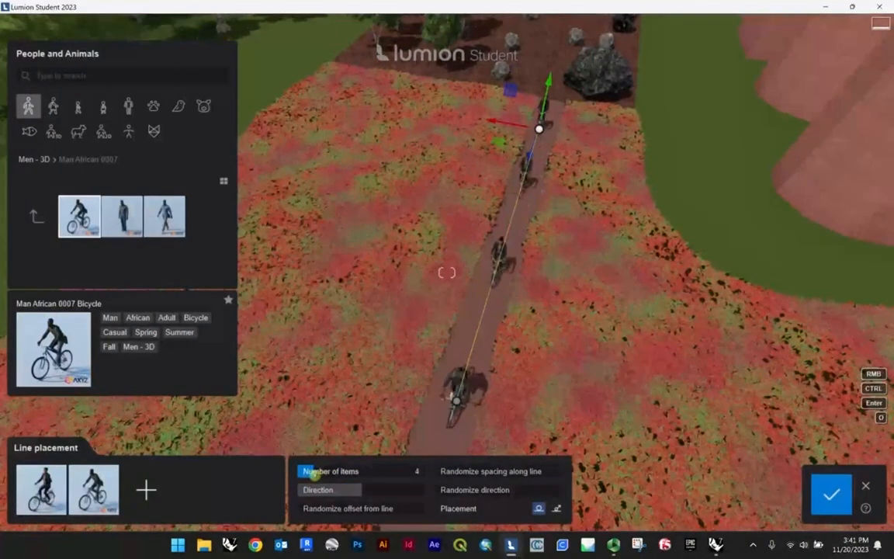
scroll(475, 200, down, 3)
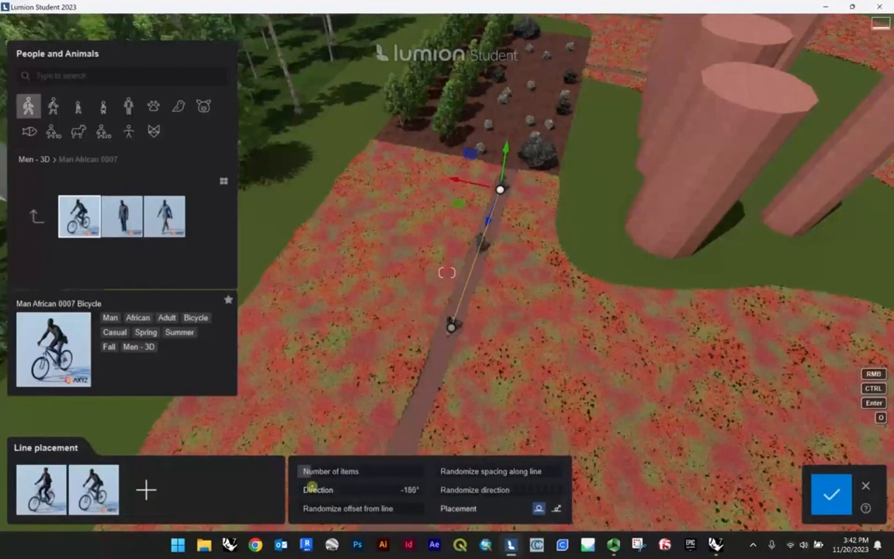
scroll(466, 282, down, 3)
scroll(468, 225, up, 4)
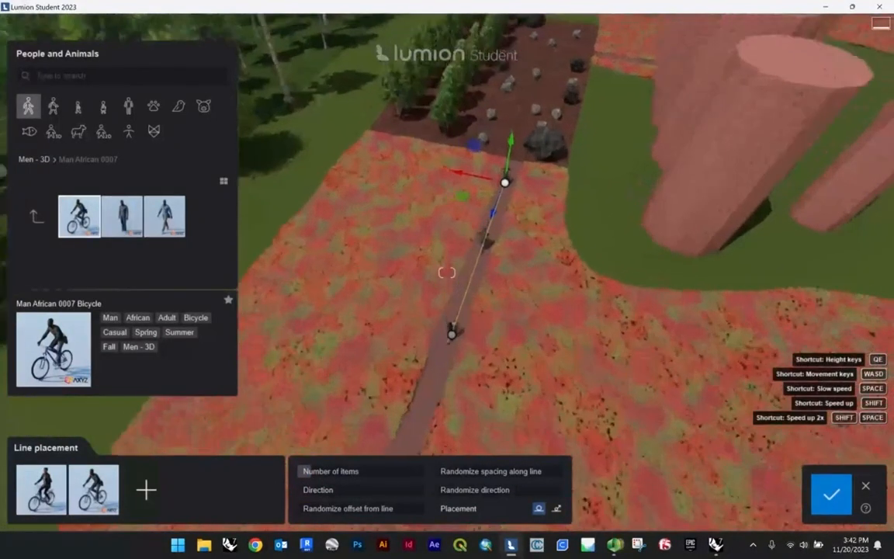
click(822, 506)
Start a cluster placement and replace the cyclist in its item set with Man African 0001 Walk
right_drag(315, 301, 444, 358)
scroll(441, 336, down, 3)
scroll(443, 356, up, 3)
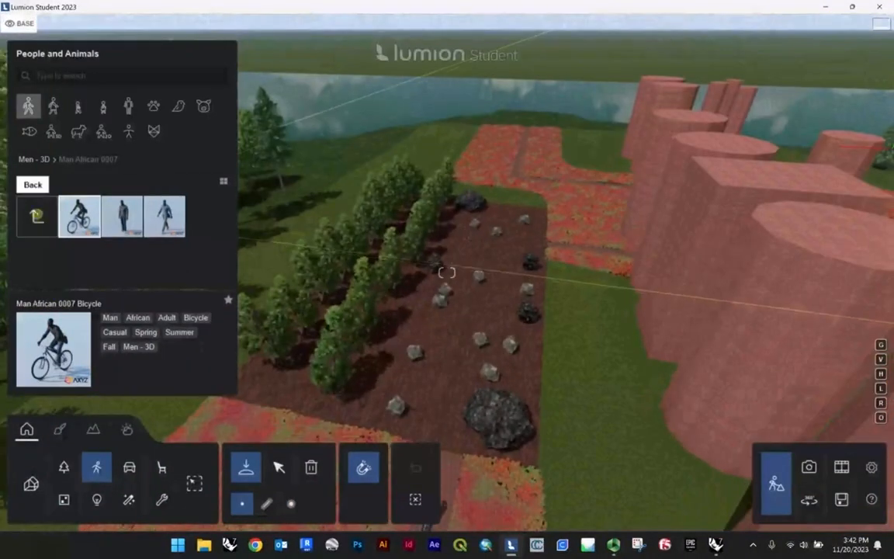
click(36, 216)
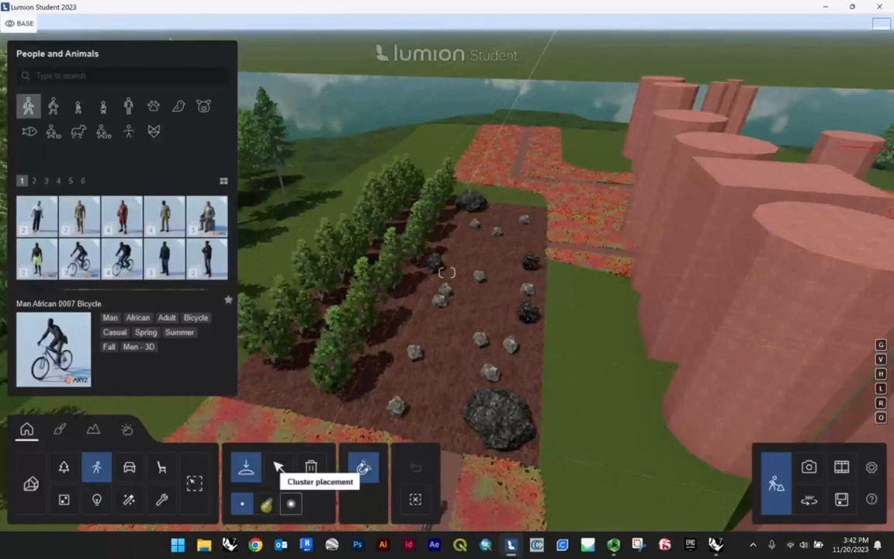
click(291, 503)
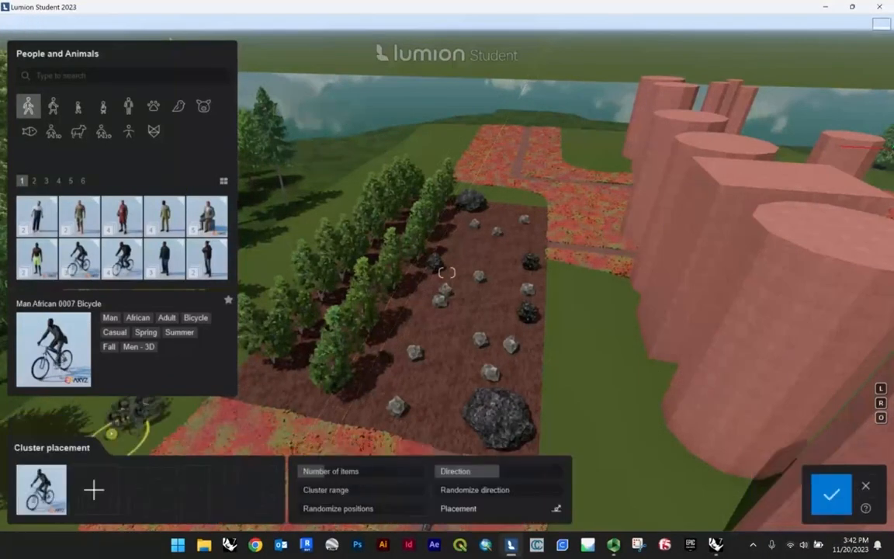
click(37, 221)
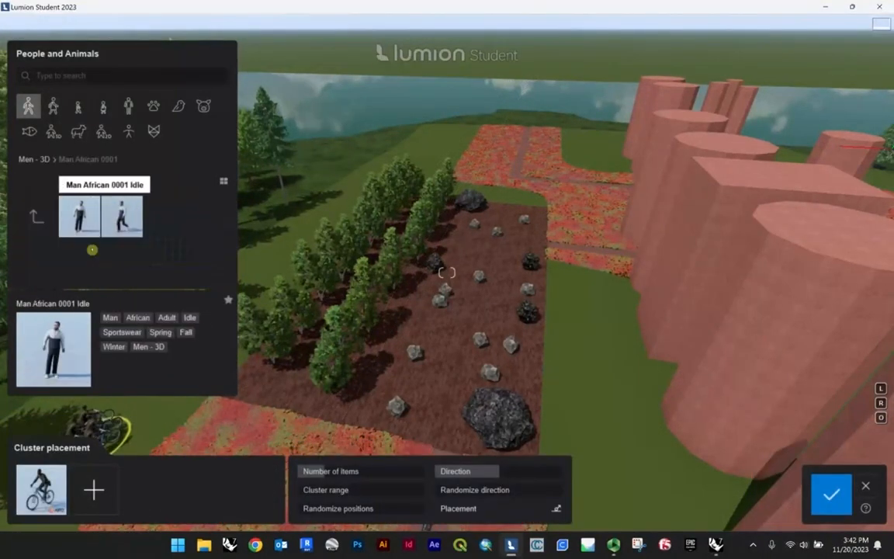
click(122, 216)
click(94, 489)
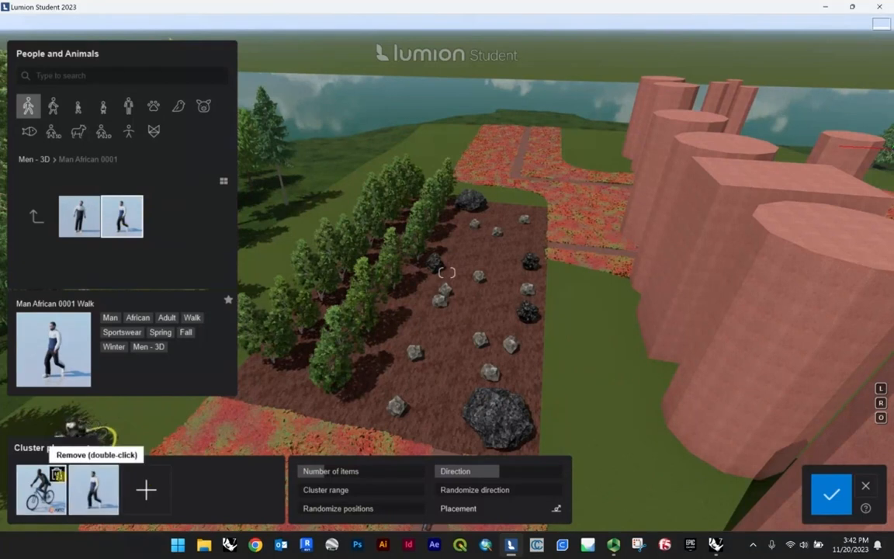
double_click(41, 489)
Add Woman African 0001 Walk and Man Caucasian 0016 Walk to the cluster's item set
click(52, 106)
click(46, 217)
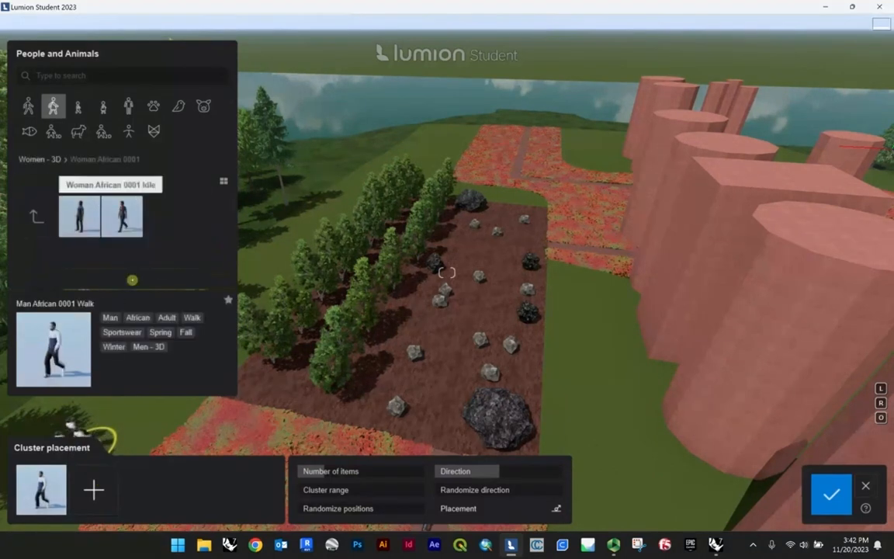
click(122, 215)
click(28, 106)
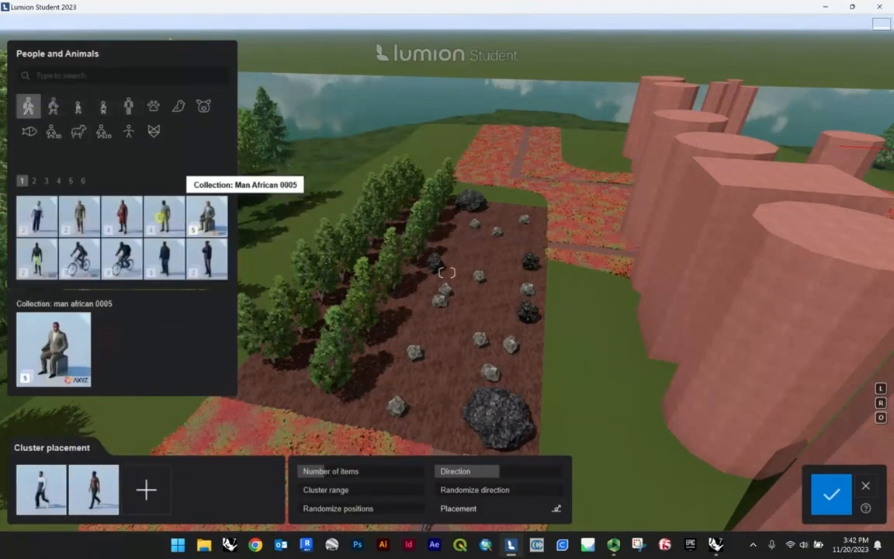
click(69, 181)
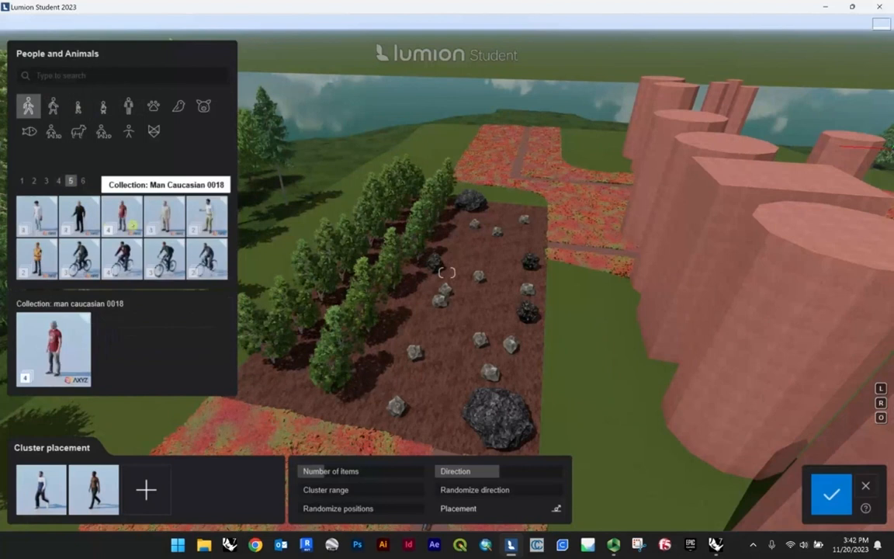
click(164, 211)
click(207, 216)
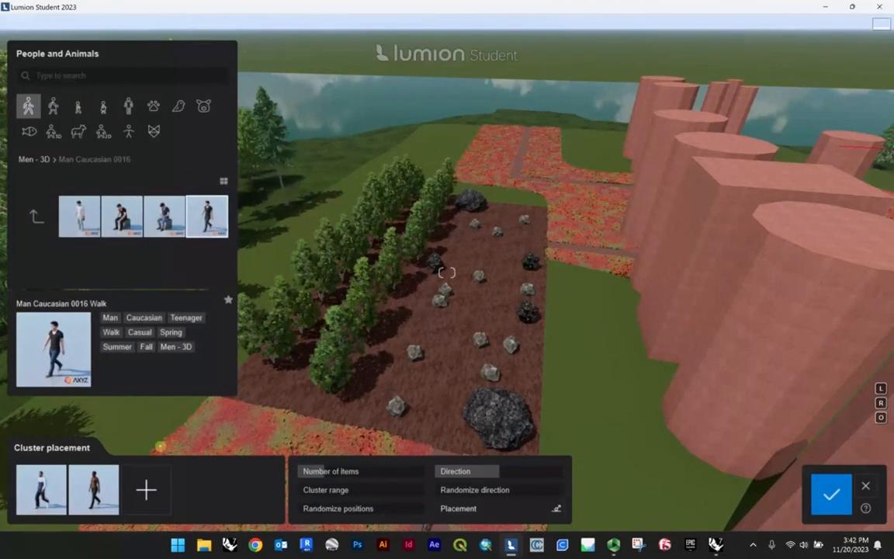
click(145, 489)
Add Man Arab 0001 Walk and Woman Caucasian 0001 Walk to the cluster's item set
click(37, 216)
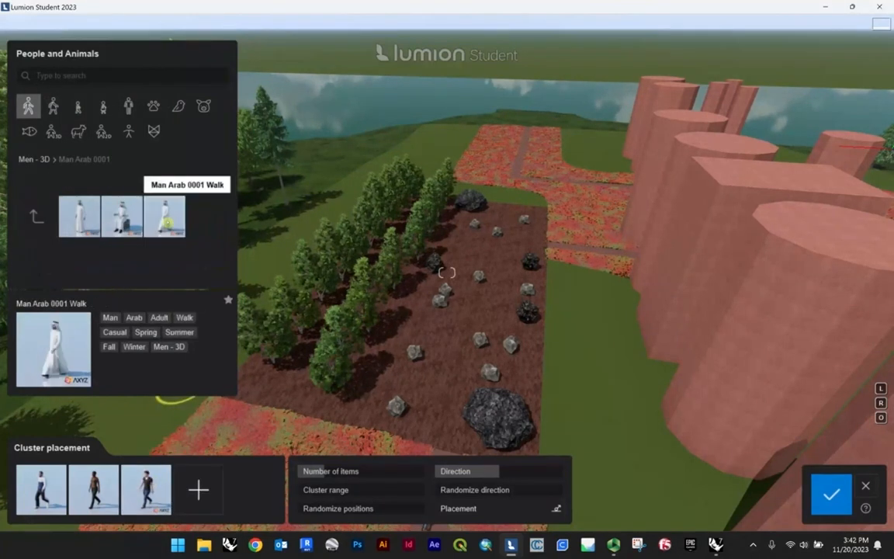
click(164, 217)
click(199, 489)
click(53, 106)
click(52, 182)
click(122, 216)
click(123, 216)
click(250, 489)
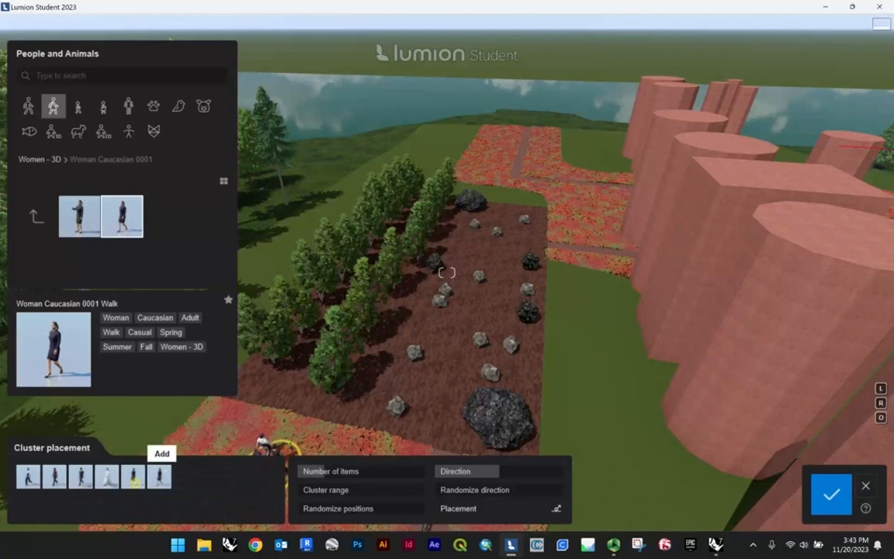
Set the cluster range to about 5 m, place the walking people among the rocks on the brick plaza, and save the placement
key(w)
scroll(485, 340, up, 3)
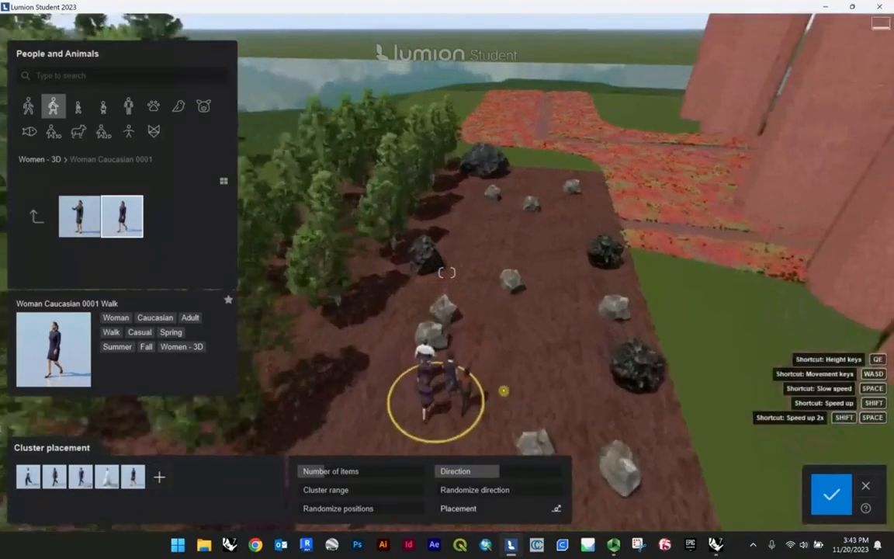
scroll(495, 374, down, 2)
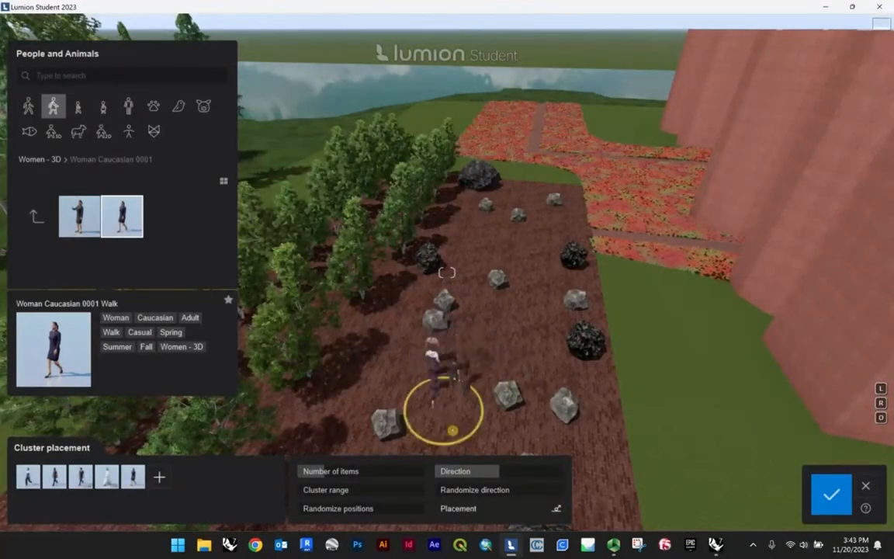
mouse_move(321, 491)
mouse_down()
mouse_move(333, 490)
mouse_move(313, 489)
mouse_up()
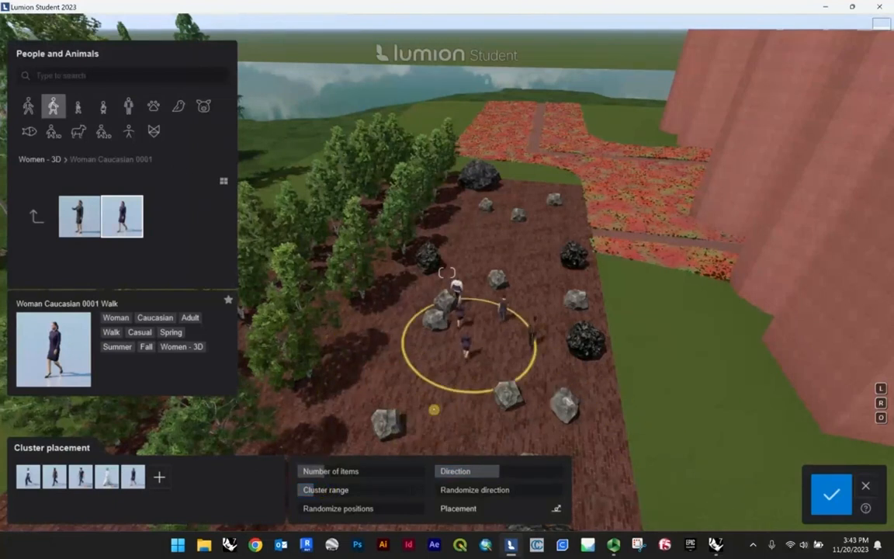
click(323, 490)
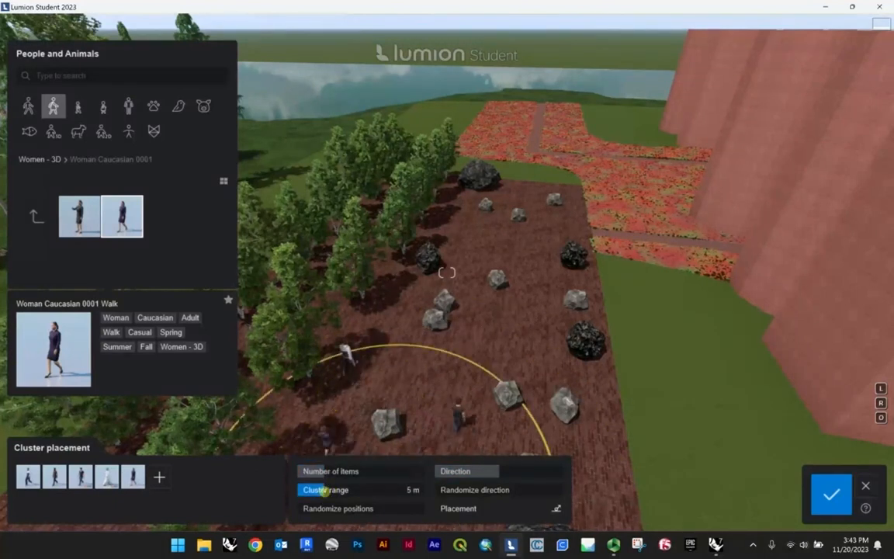
click(430, 342)
click(832, 493)
Select the Woman African 0001 Walk figure on the brick plaza and turn on Colorize
key(s)
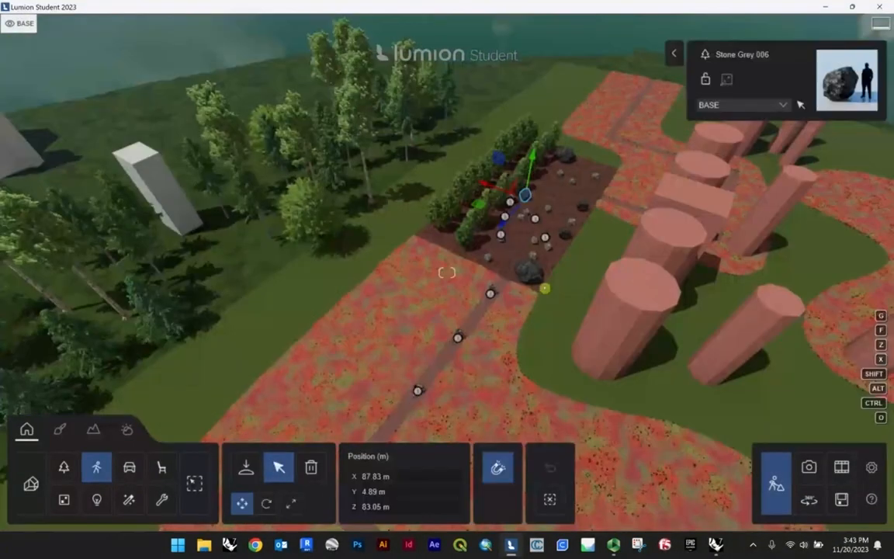
key(w)
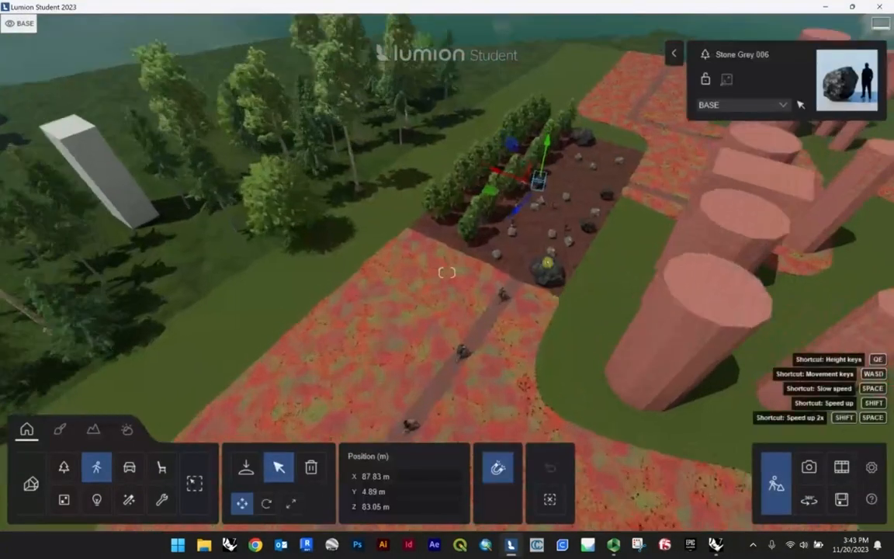
click(550, 217)
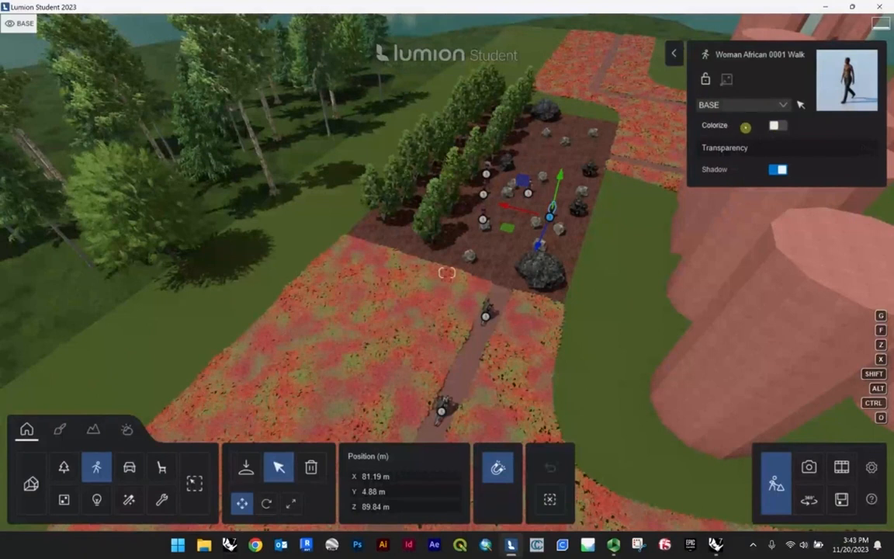
click(775, 126)
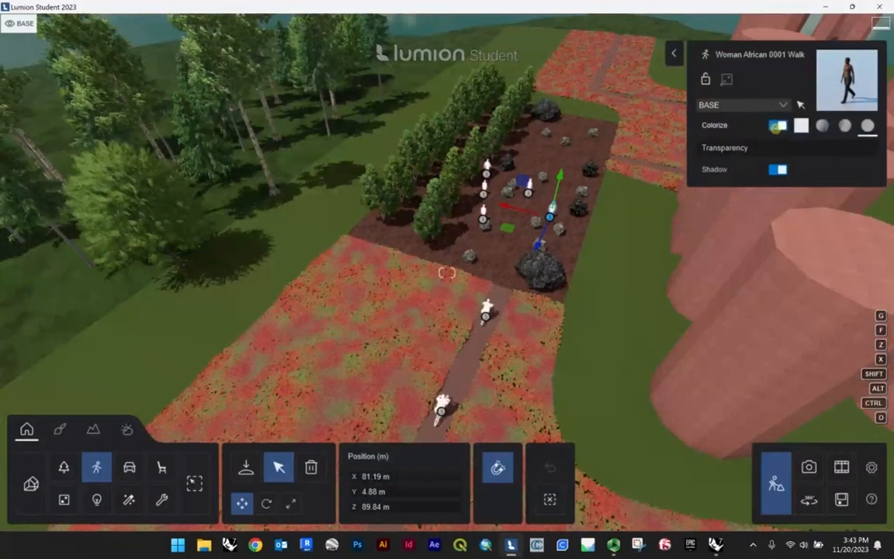
Examine the cyclists on the flower-field path at eye level with Colorize off
key(s)
key(w)
right_drag(598, 175, 577, 147)
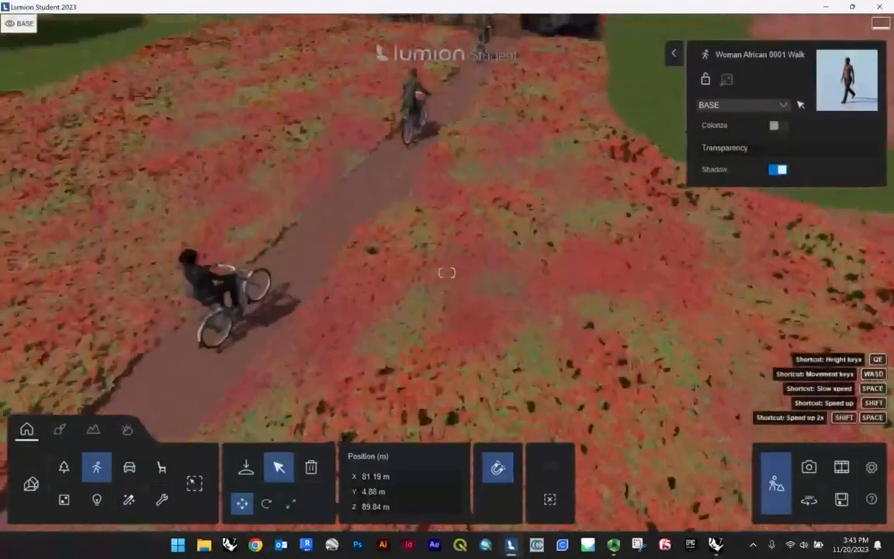
key(w)
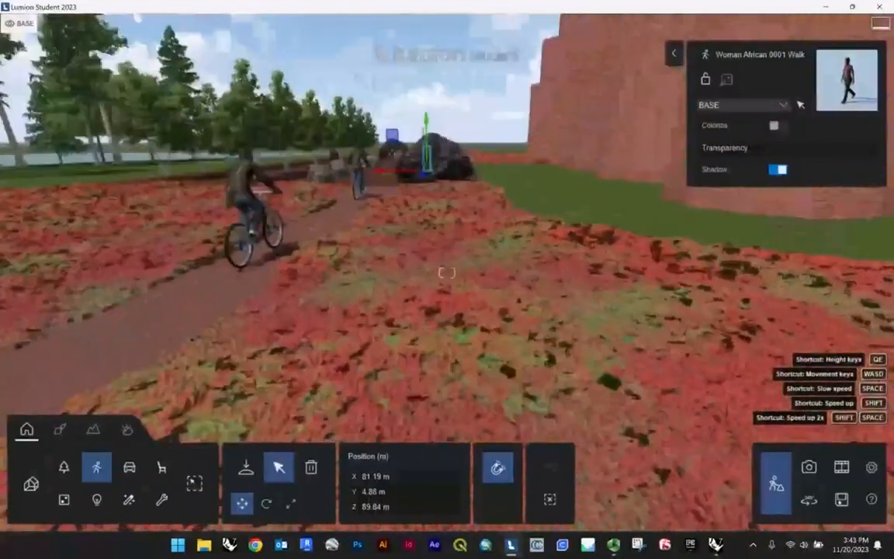
key(w)
right_drag(447, 272, 333, 272)
key(w)
key(d)
key(a)
key(d)
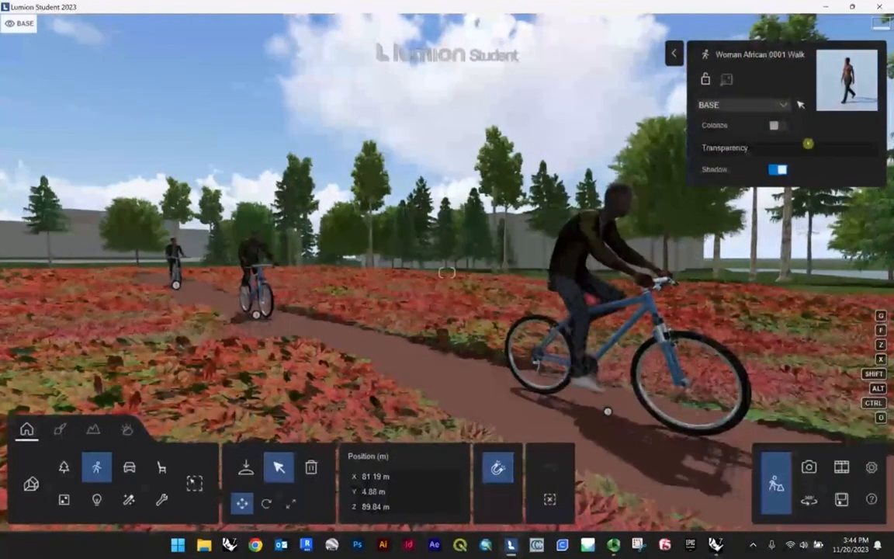
Turn on Colorize for the people, try black and light pink, and set the colour to white
click(774, 125)
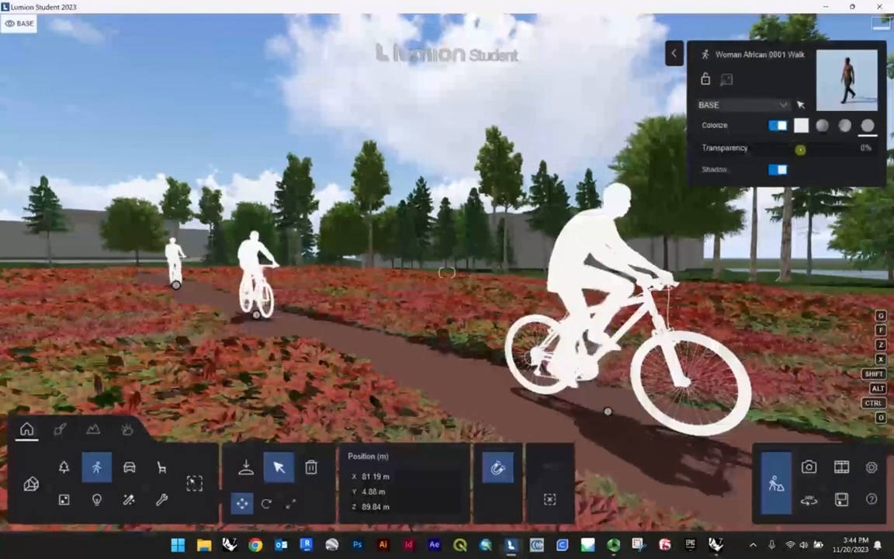
click(801, 125)
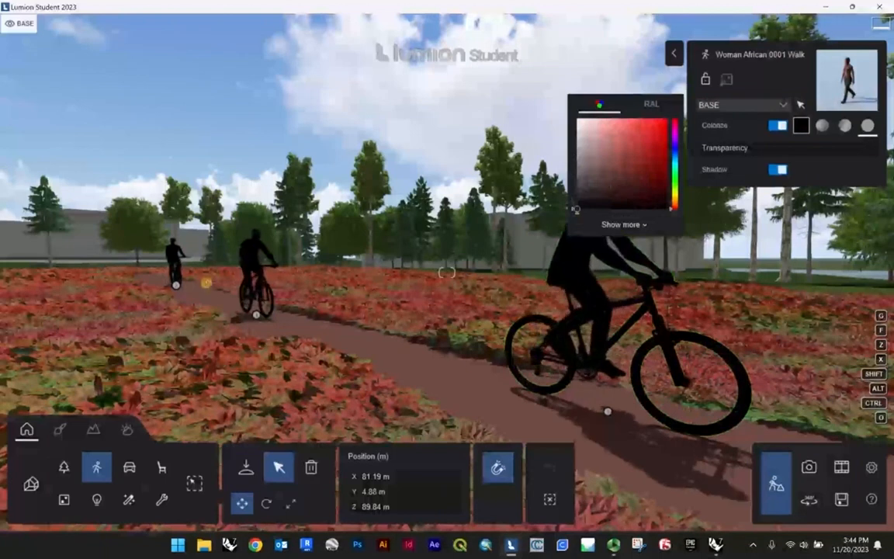
drag(608, 156, 528, 80)
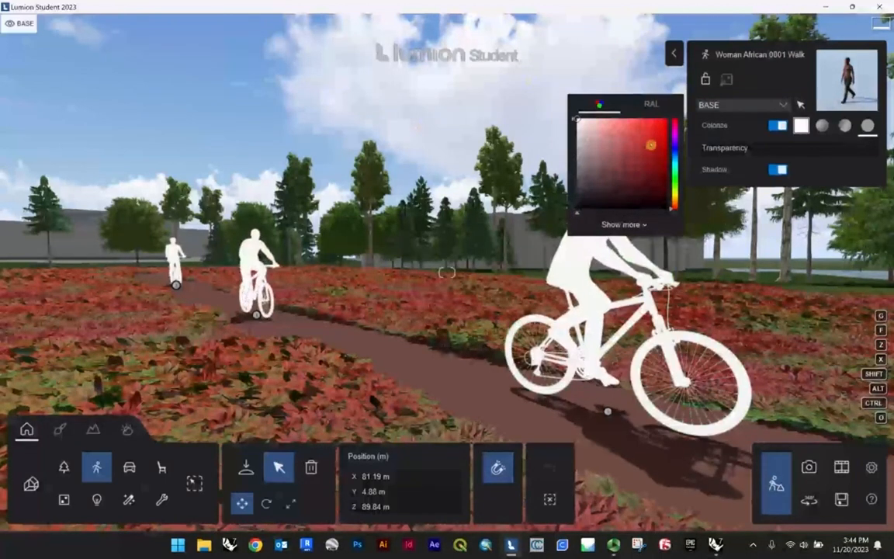
mouse_move(651, 145)
mouse_down()
mouse_move(631, 146)
mouse_move(633, 158)
mouse_up()
key(s)
right_drag(240, 388, 331, 402)
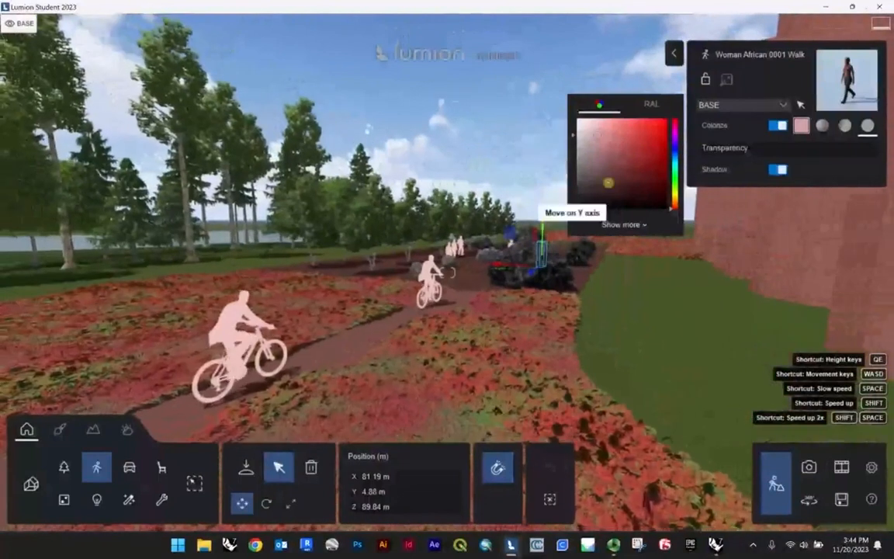
drag(609, 182, 513, 80)
Place the kite-flying People3D Silhouette 0005 on the brick plaza beside the large dark rock
key(w)
key(w)
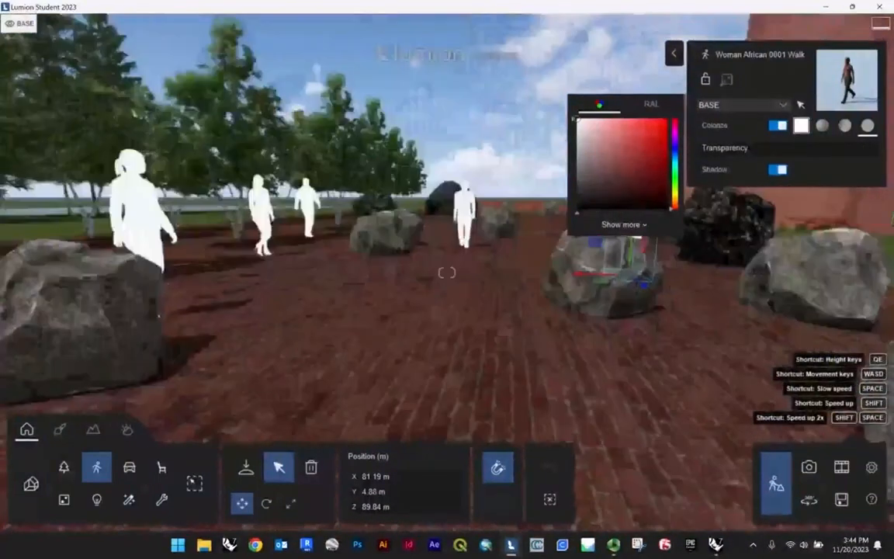
key(s)
mouse_move(465, 140)
right_down()
mouse_move(471, 202)
mouse_move(470, 141)
right_up()
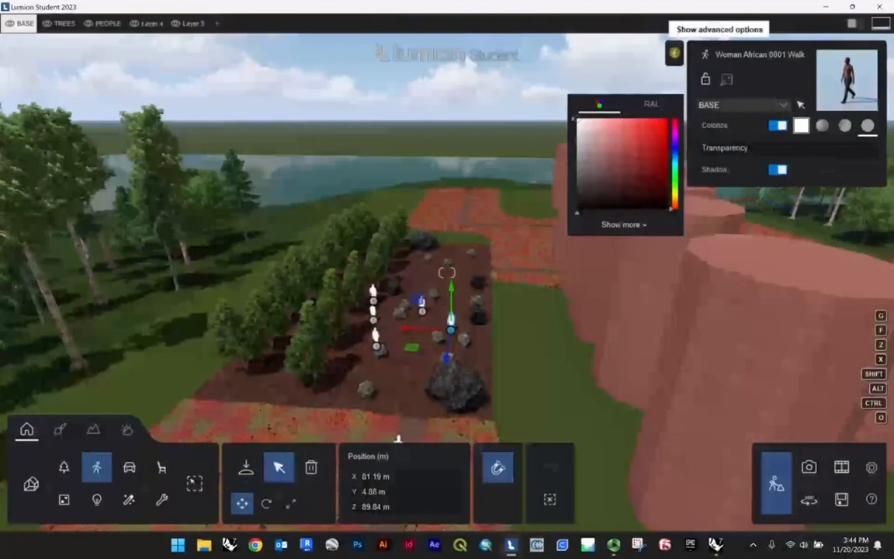
click(246, 466)
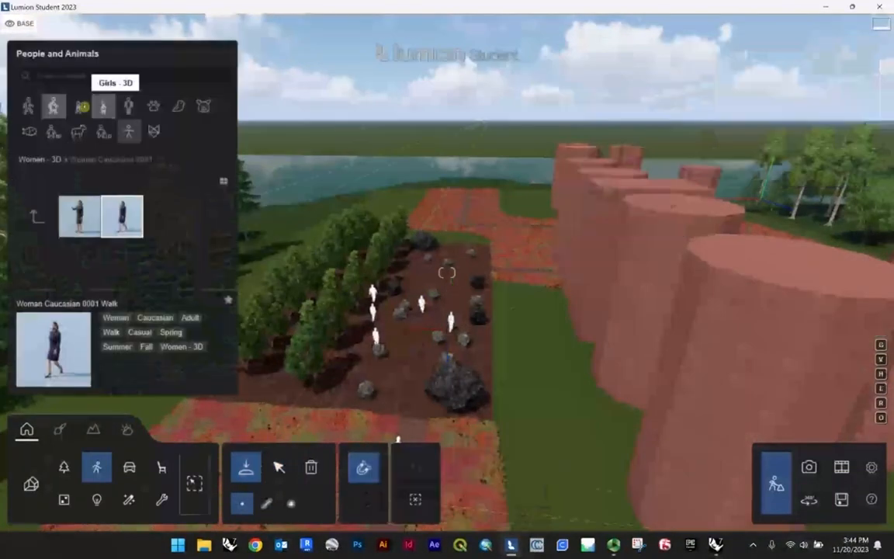
click(52, 132)
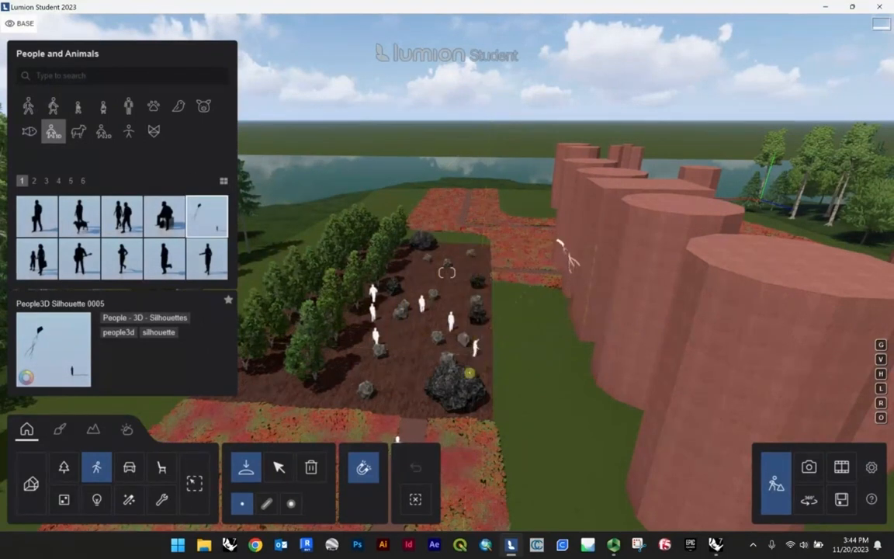
right_drag(469, 374, 549, 448)
key(w)
Move the kite-flying silhouette about 20 m to the far end of the brick plaza, beside the trees
click(279, 468)
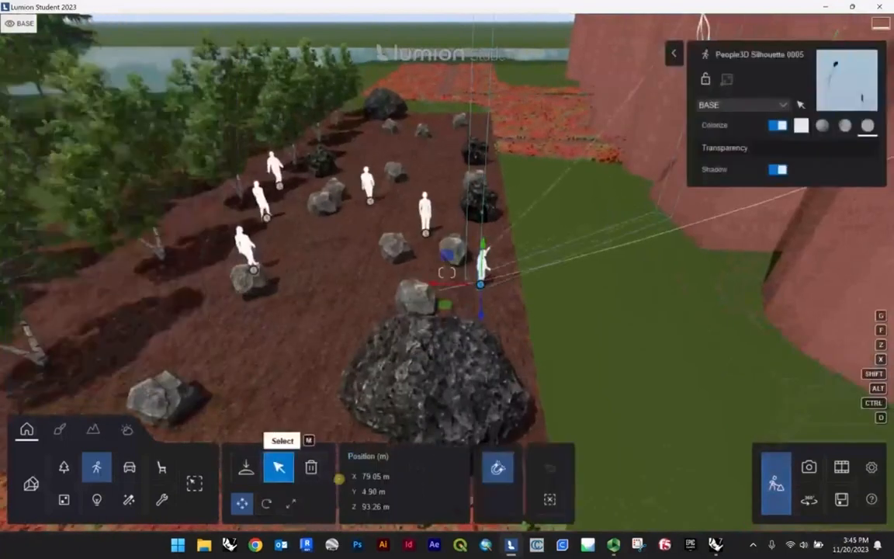
key(w)
right_drag(436, 395, 445, 450)
key(s)
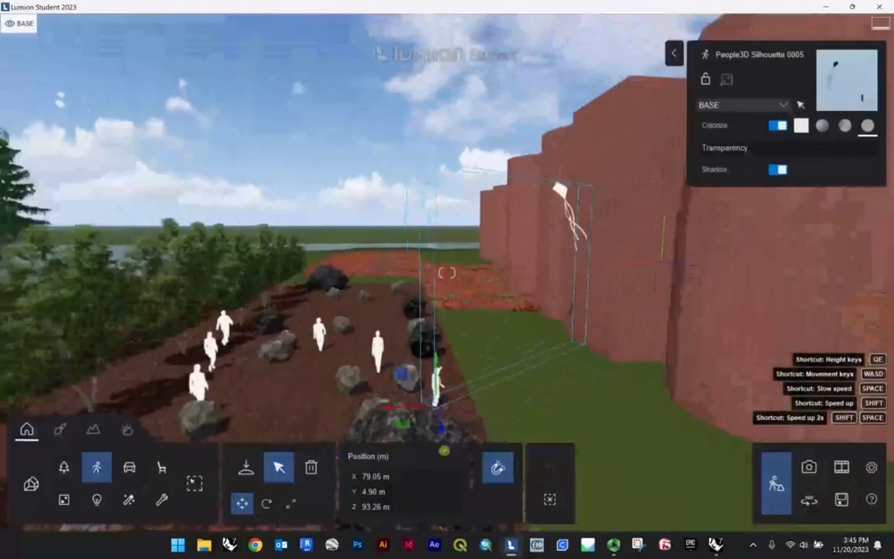
drag(436, 424, 292, 311)
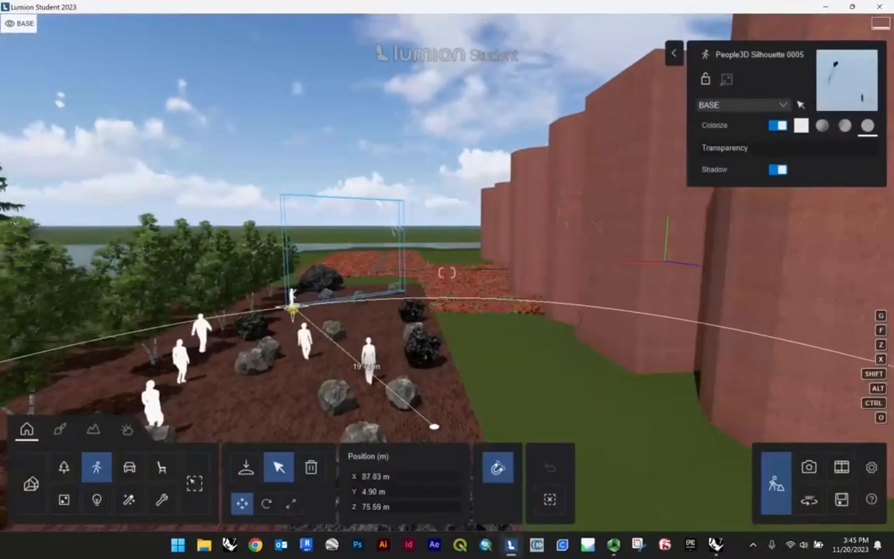
Open the weather settings and turn the sun direction to due east on the compass
key(s)
right_drag(292, 311, 421, 339)
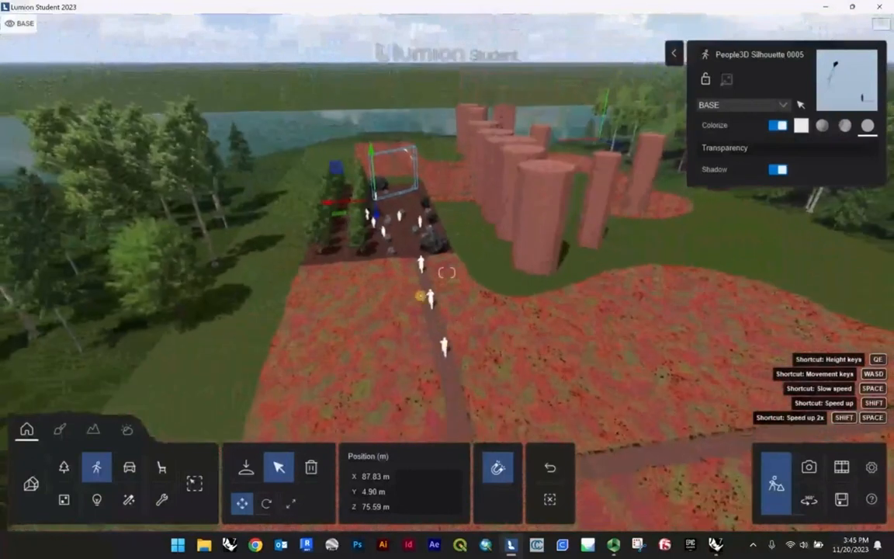
key(w)
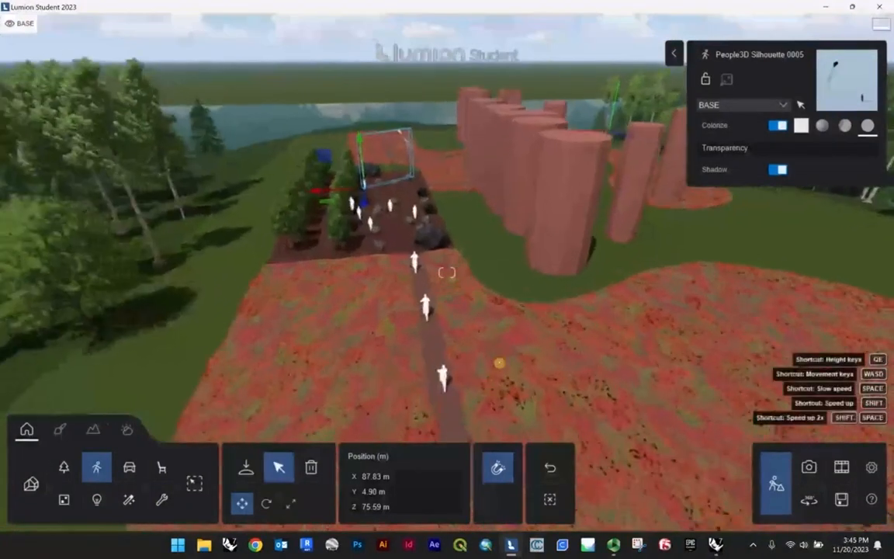
right_drag(499, 322, 399, 405)
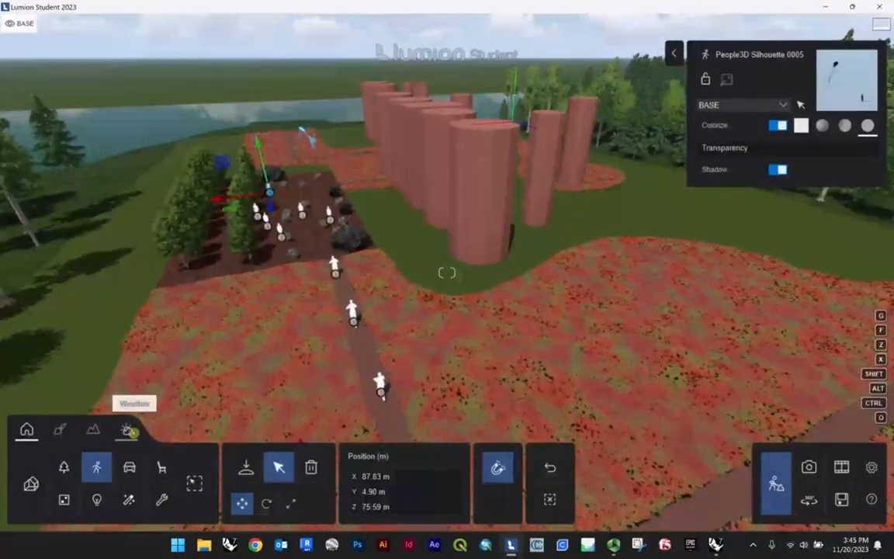
click(127, 430)
right_drag(285, 305, 298, 405)
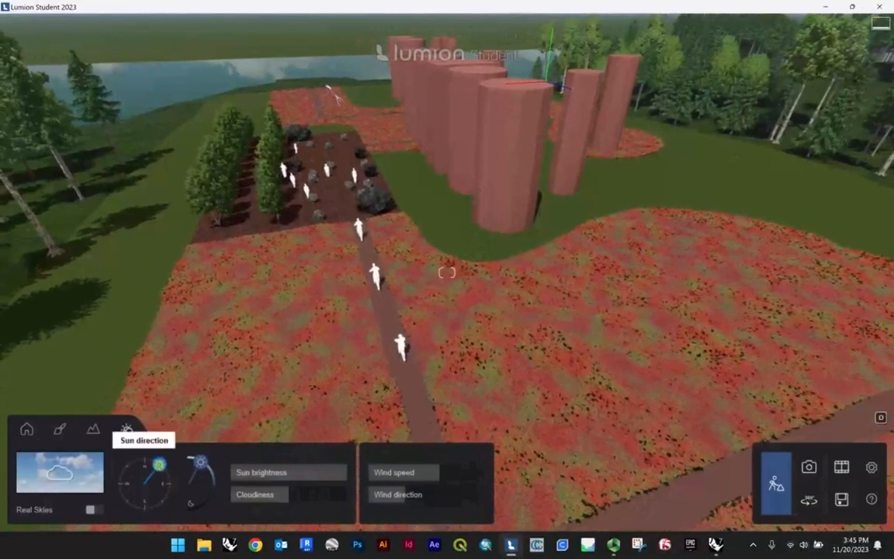
drag(162, 470, 170, 483)
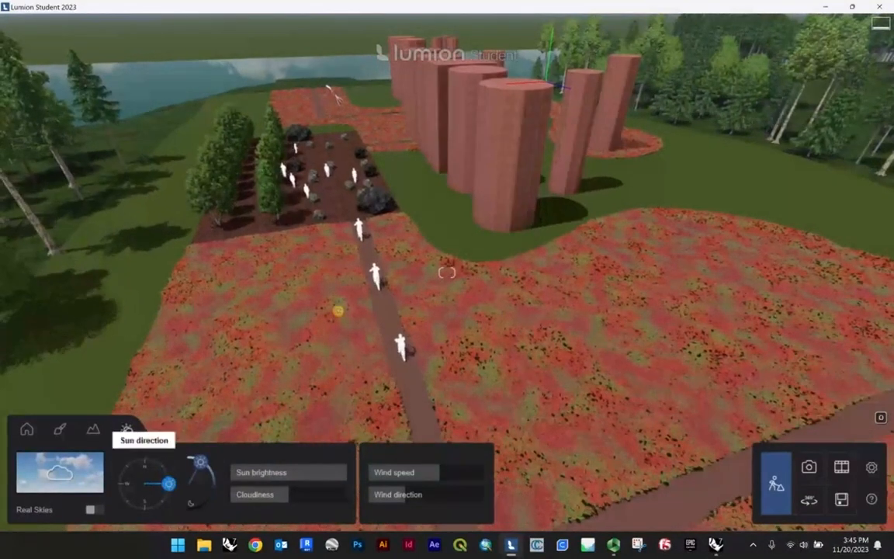
Lower the sun height to cast long shadows, and view the flower field and trees at eye level
right_drag(338, 310, 286, 247)
key(w)
key(w)
key(w)
drag(202, 462, 212, 476)
key(s)
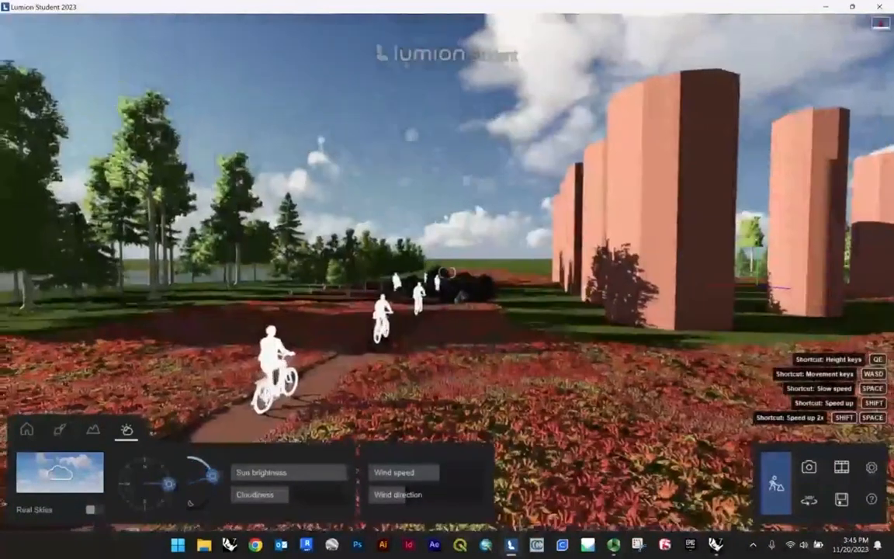
right_drag(698, 289, 405, 275)
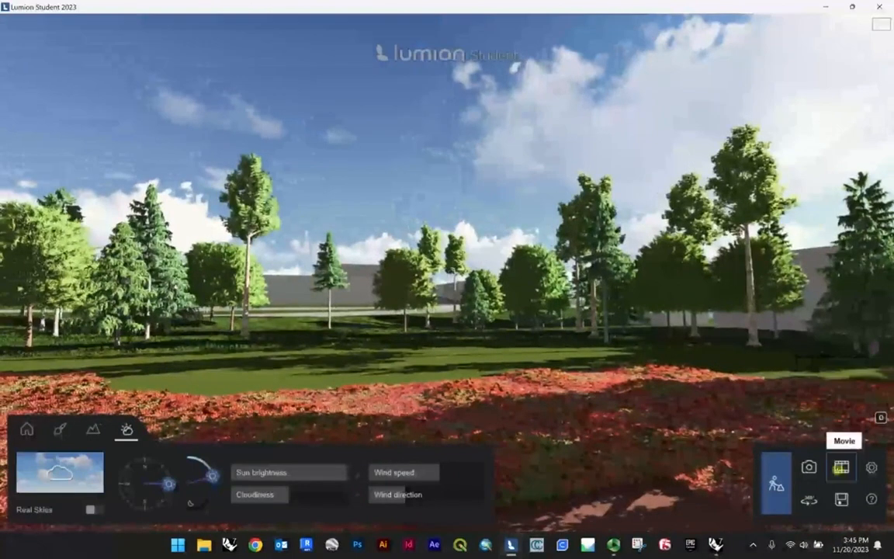
Face the cyclists and brick towers at eye level and start recording a new movie clip in the first slot
right_drag(377, 303, 633, 340)
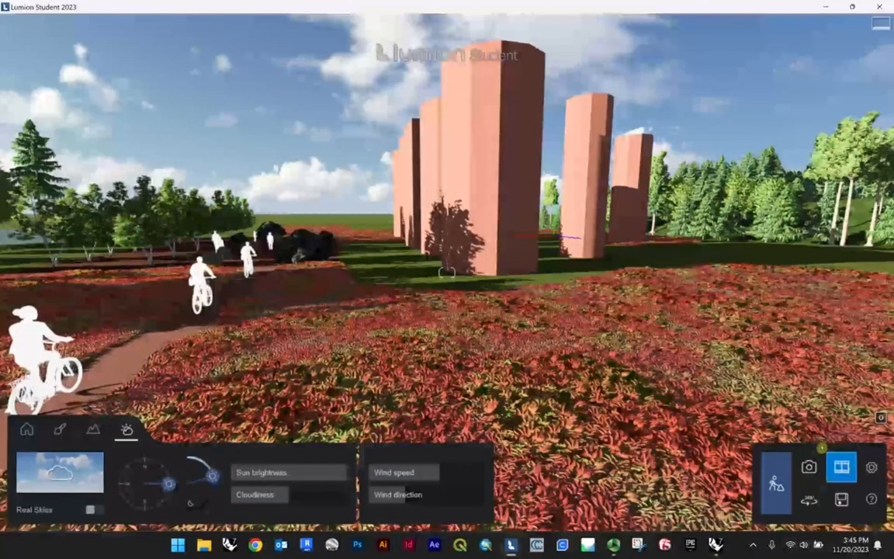
click(826, 452)
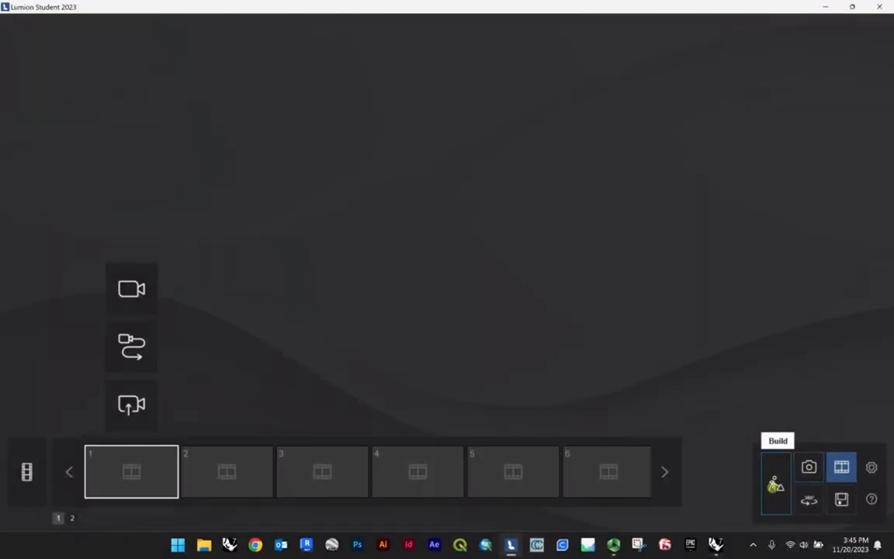
click(775, 483)
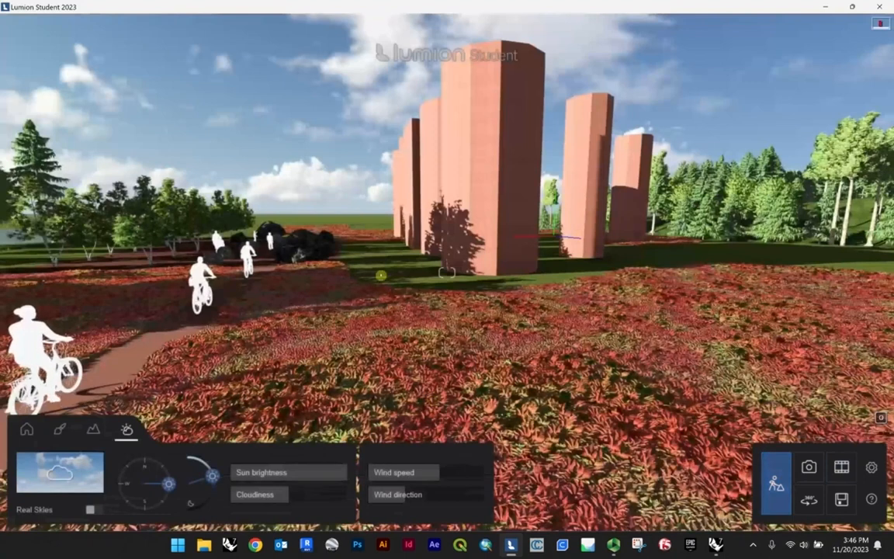
click(842, 468)
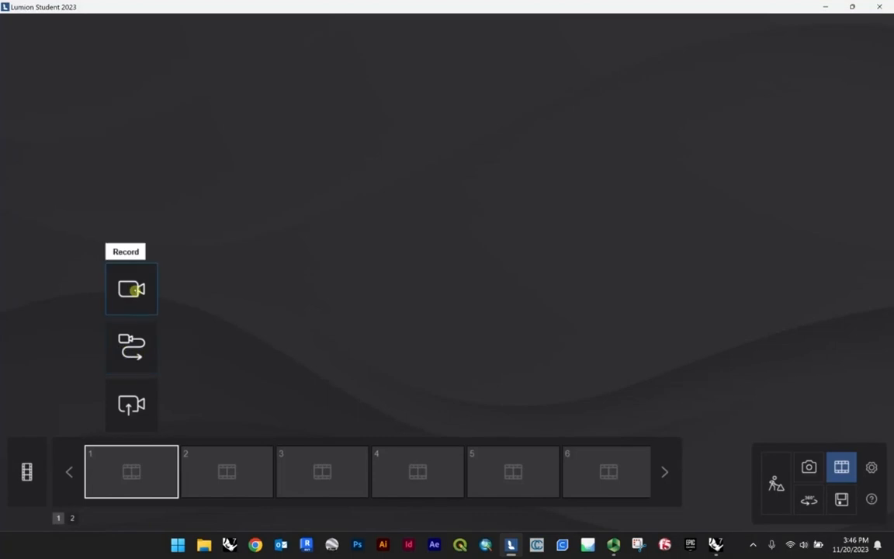
click(132, 289)
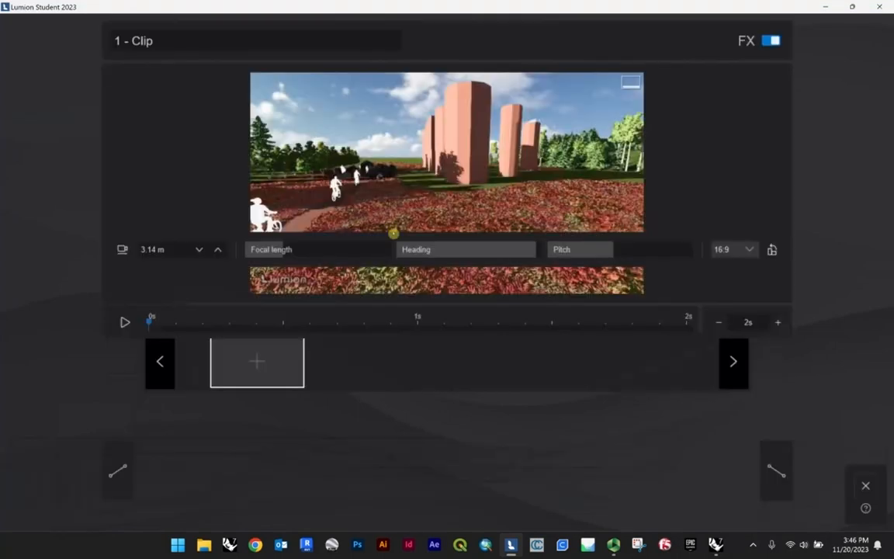
Frame an aerial view of the whole site from about 92 m high and add it as the first camera keyframe
right_drag(434, 130, 420, 176)
scroll(418, 174, down, 5)
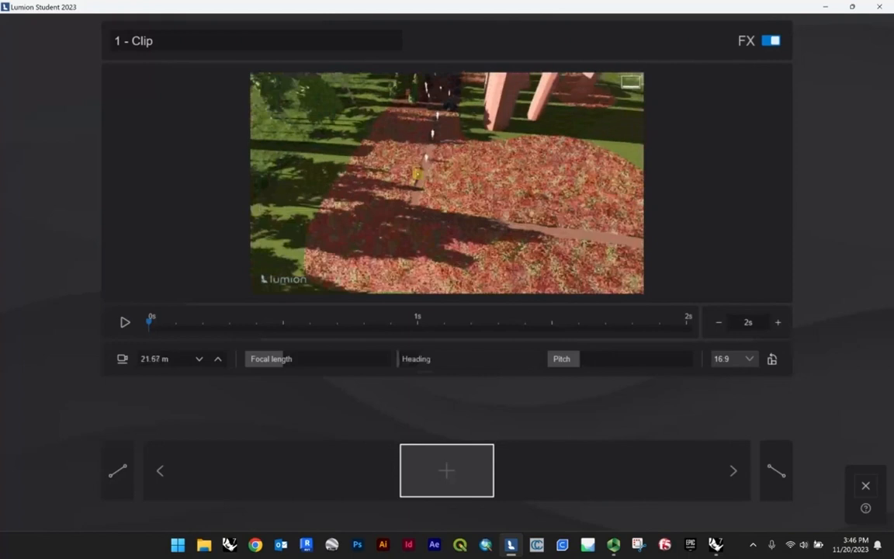
scroll(418, 175, down, 10)
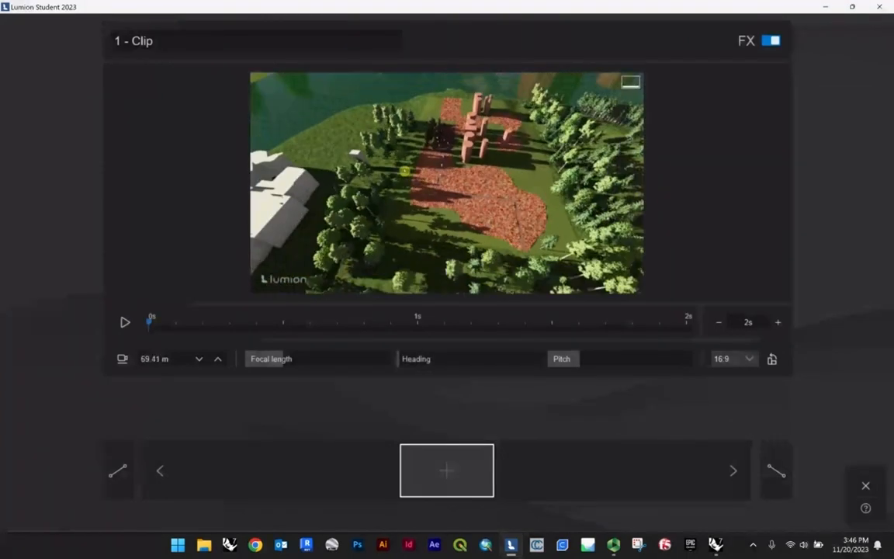
scroll(404, 171, down, 5)
mouse_move(404, 171)
right_down()
mouse_move(420, 180)
mouse_move(408, 157)
right_up()
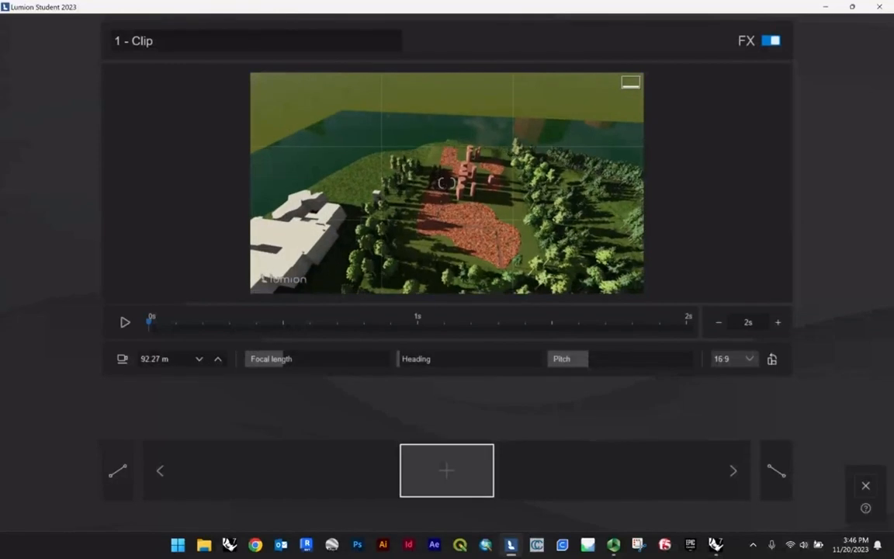
right_drag(444, 183, 449, 191)
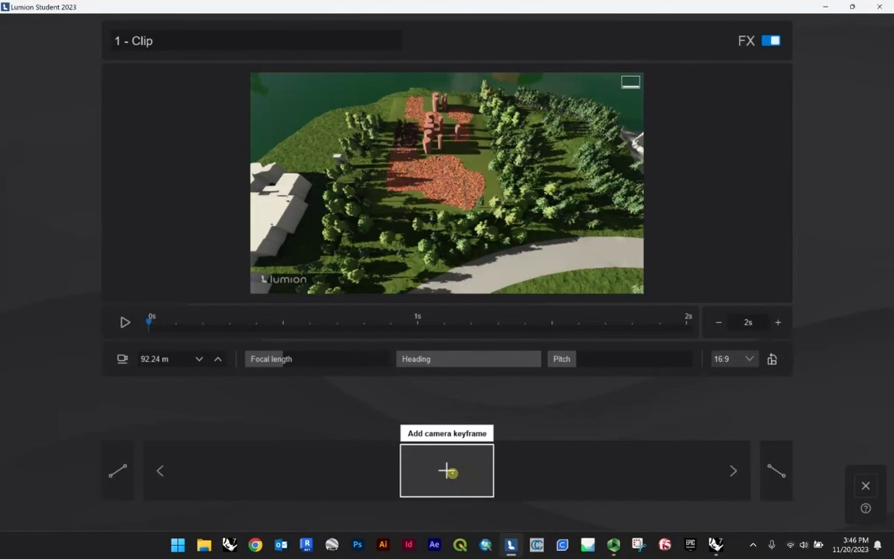
click(449, 471)
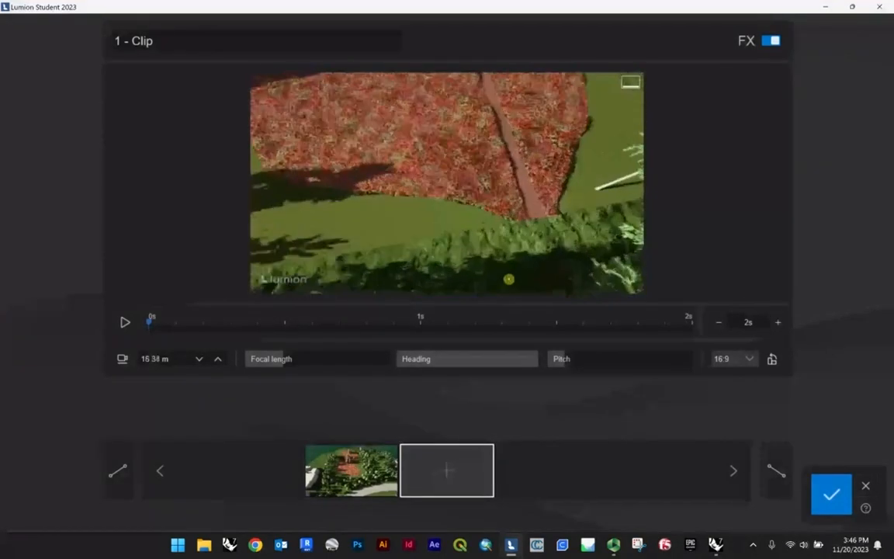
Add three eye-level camera keyframes: along the brick path, at the path junction facing the towers, and across the flower field facing the trees
right_drag(447, 202, 447, 154)
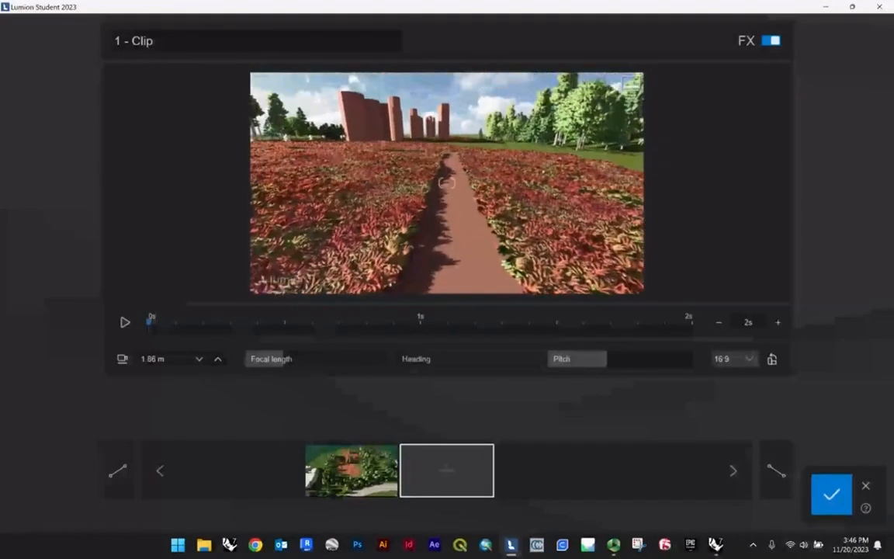
click(447, 471)
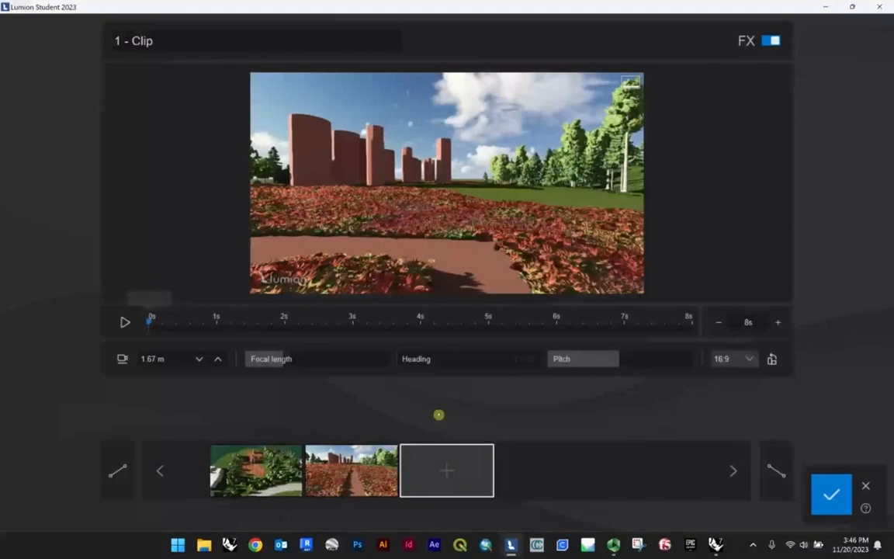
click(437, 471)
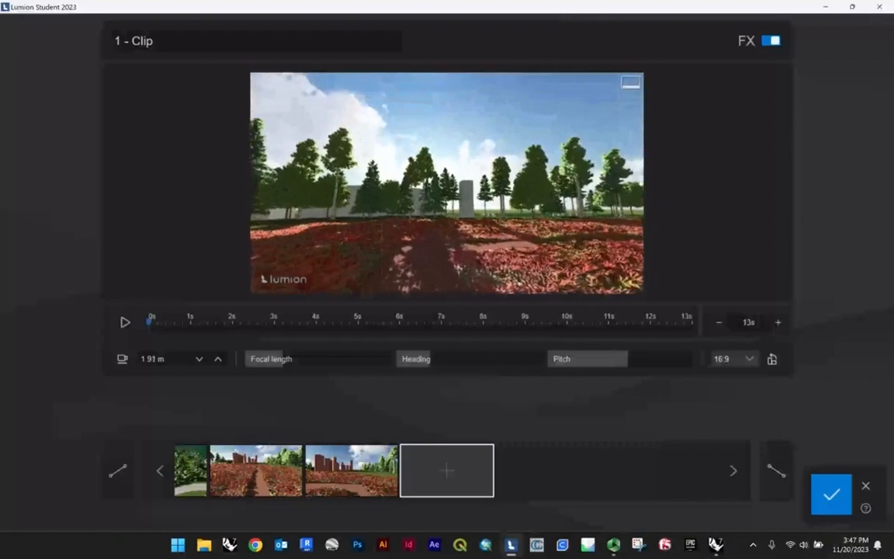
click(447, 471)
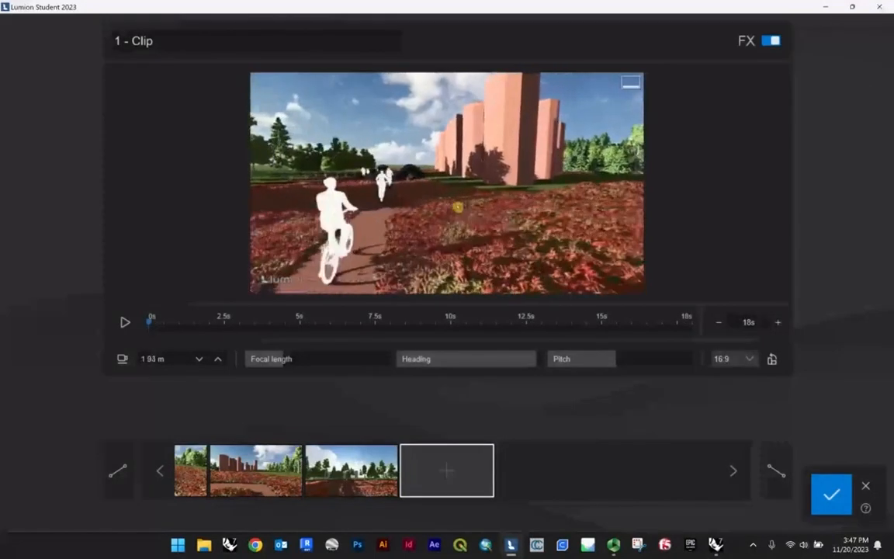
Move close behind the white cyclist on the path beside the towers and add that view as a camera keyframe
right_drag(458, 207, 449, 208)
key(w)
right_drag(464, 255, 484, 267)
click(431, 474)
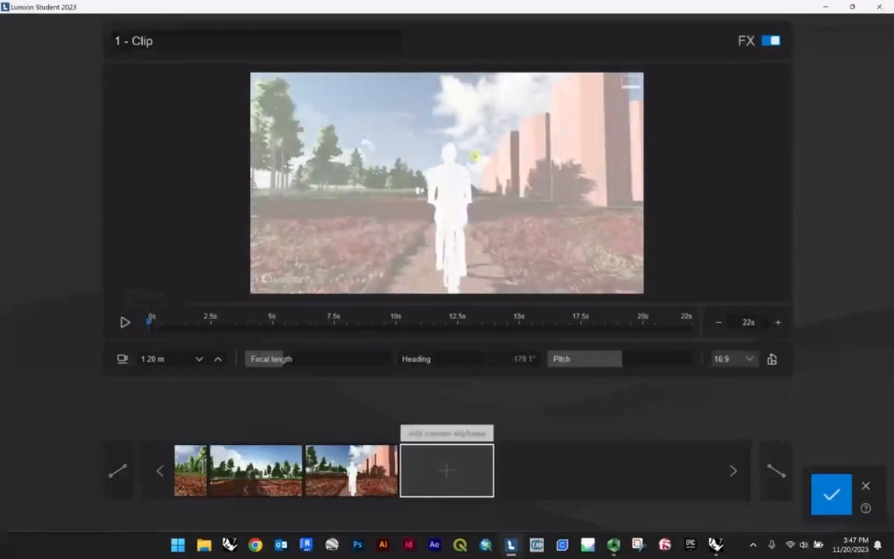
Add an elevated camera keyframe about 6.9 m high overlooking the people and rocks on the plaza, and preview the clip
right_drag(445, 247, 448, 272)
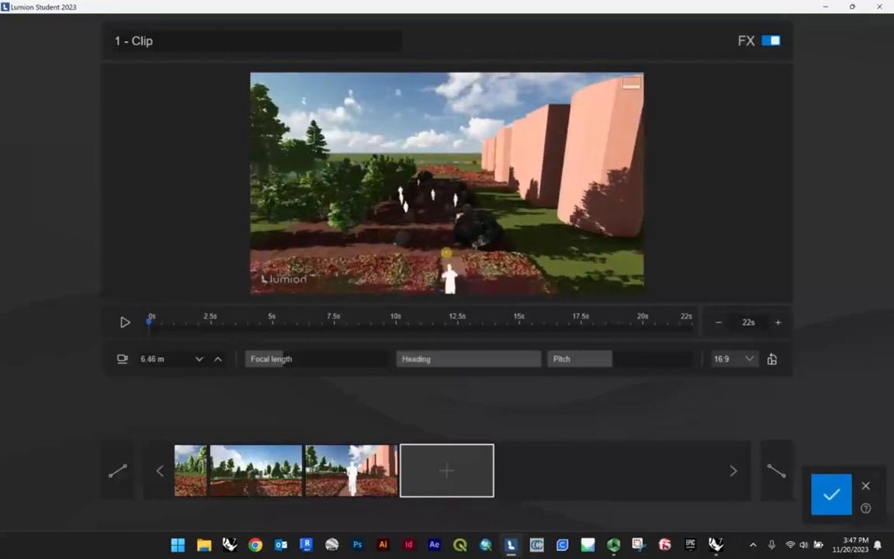
click(476, 453)
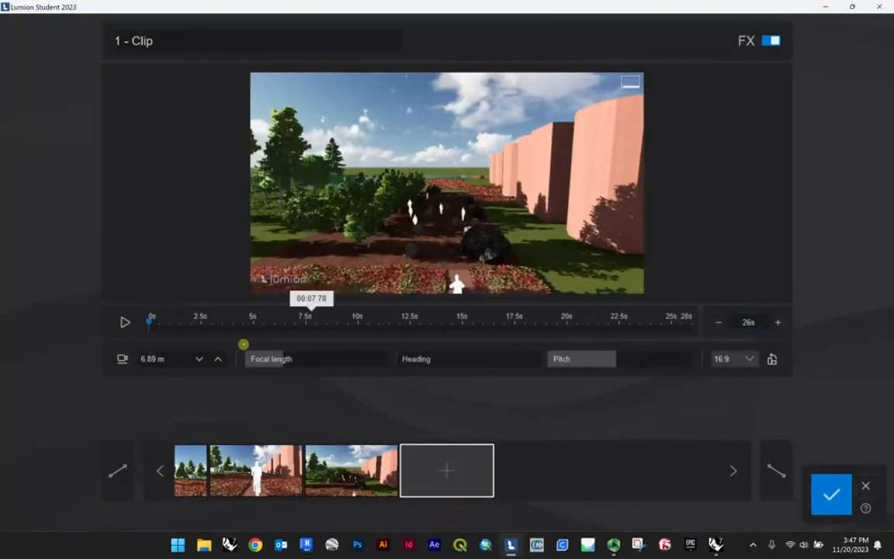
click(120, 319)
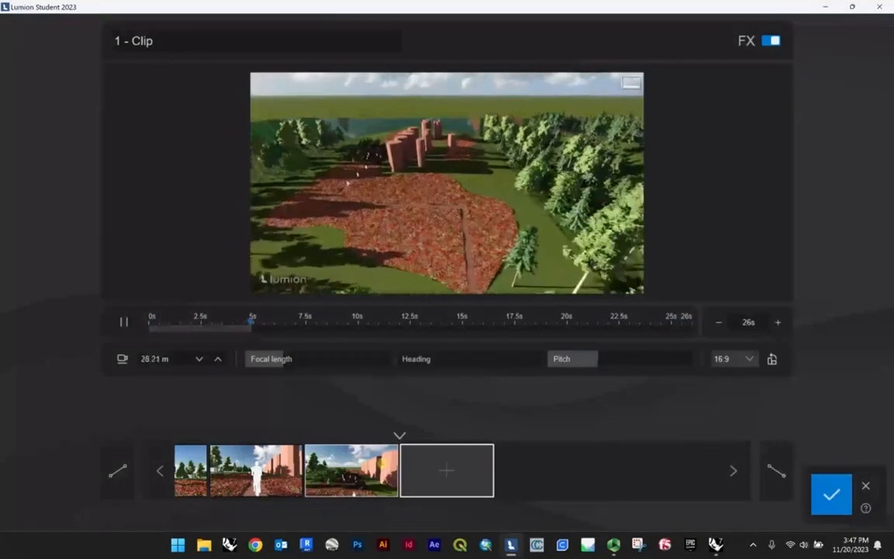
Stop the preview and delete the elevated keyframe at the end of the clip
click(381, 463)
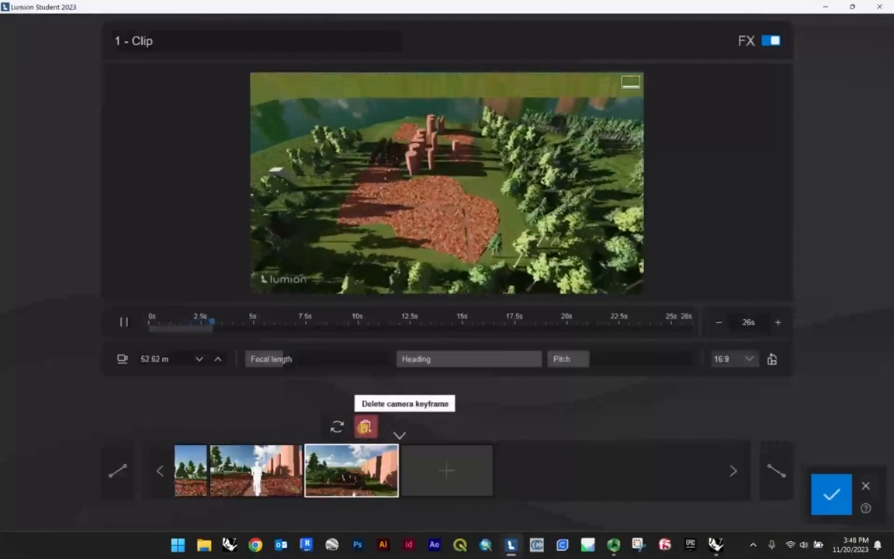
click(125, 322)
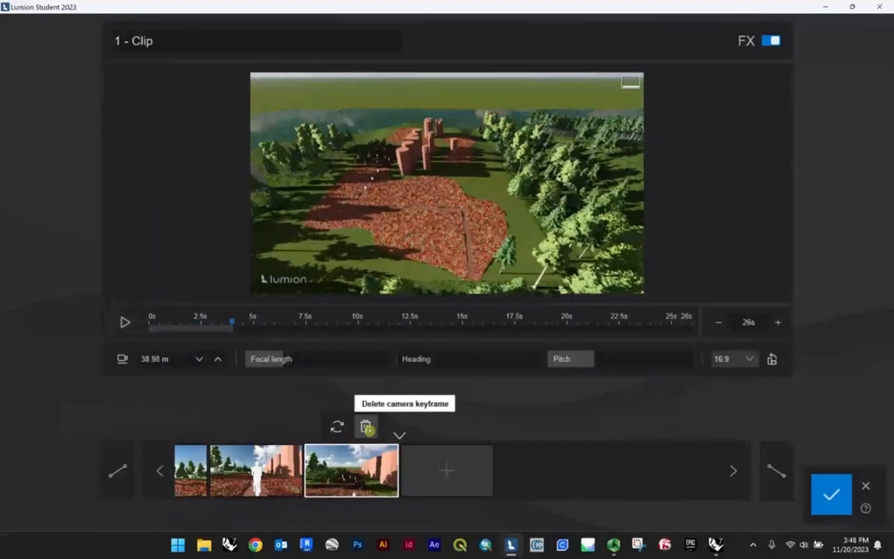
click(366, 426)
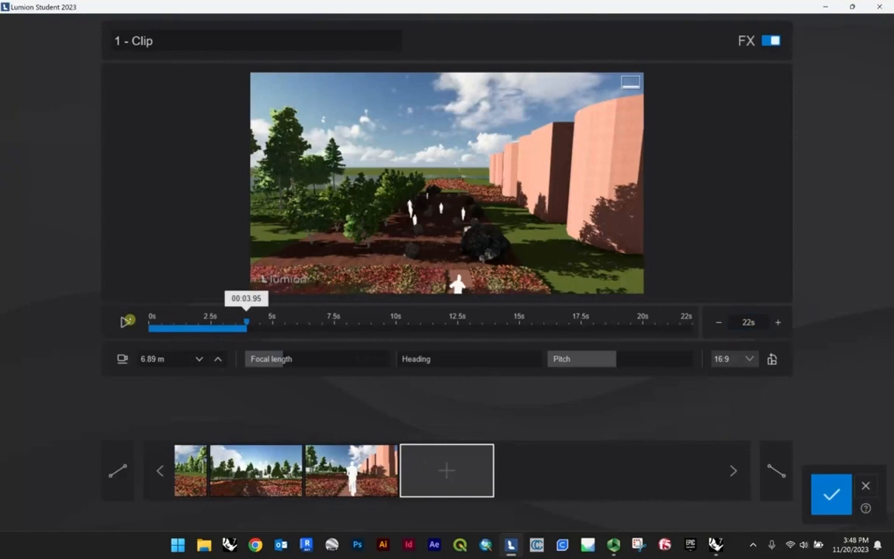
Preview the start of the clip and shorten its duration to 5 s
click(124, 321)
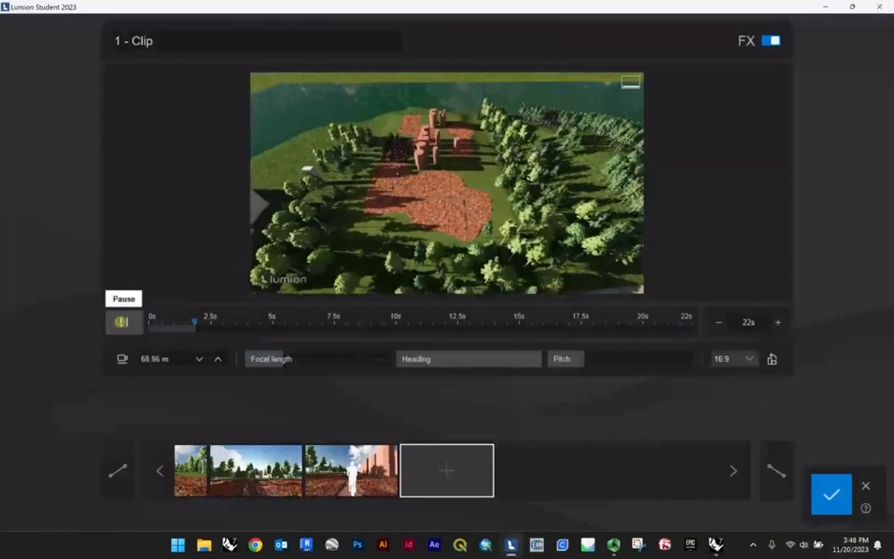
click(121, 321)
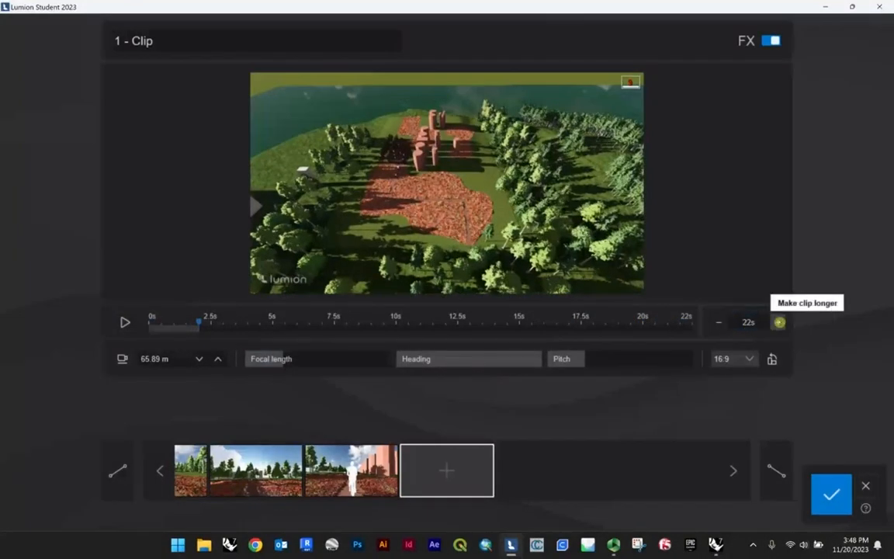
click(720, 322)
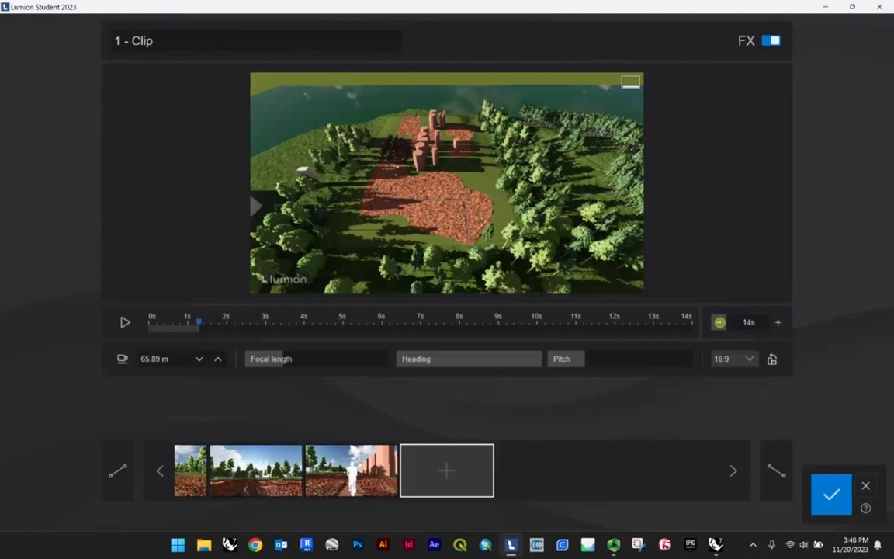
click(720, 322)
click(720, 322)
click(719, 322)
click(720, 322)
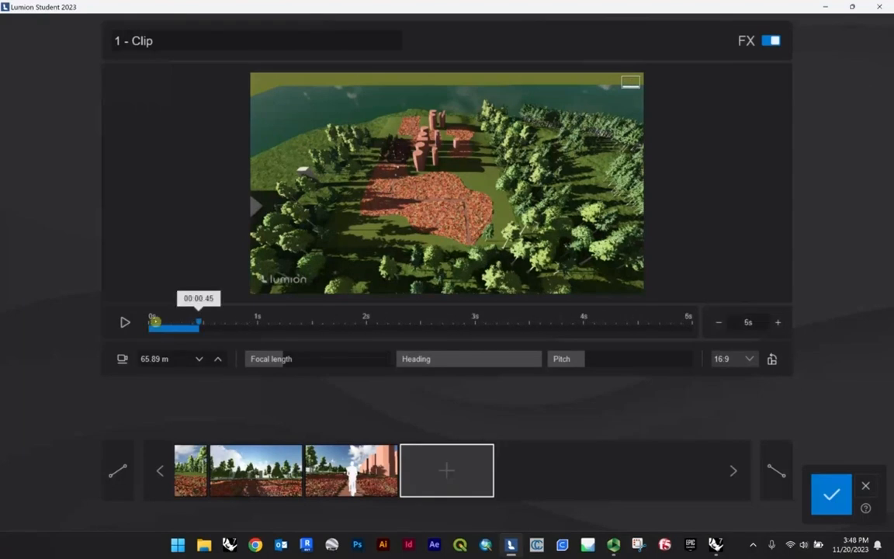
Preview the clip, lengthen its duration to 20 s, and save the clip
click(122, 321)
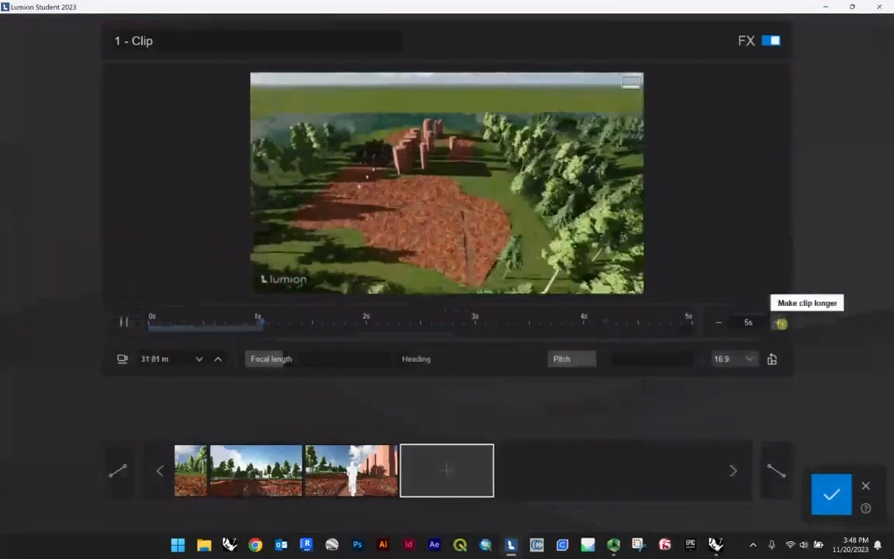
click(781, 323)
click(780, 323)
click(780, 323)
click(780, 323)
click(780, 323)
click(780, 323)
click(780, 323)
click(780, 323)
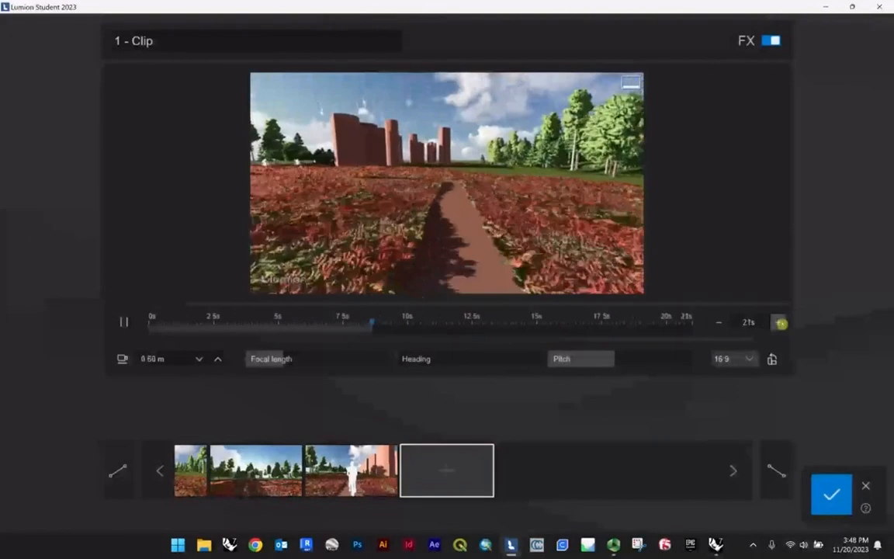
click(780, 323)
click(780, 323)
click(780, 322)
click(781, 323)
click(779, 323)
click(780, 323)
click(779, 323)
click(779, 323)
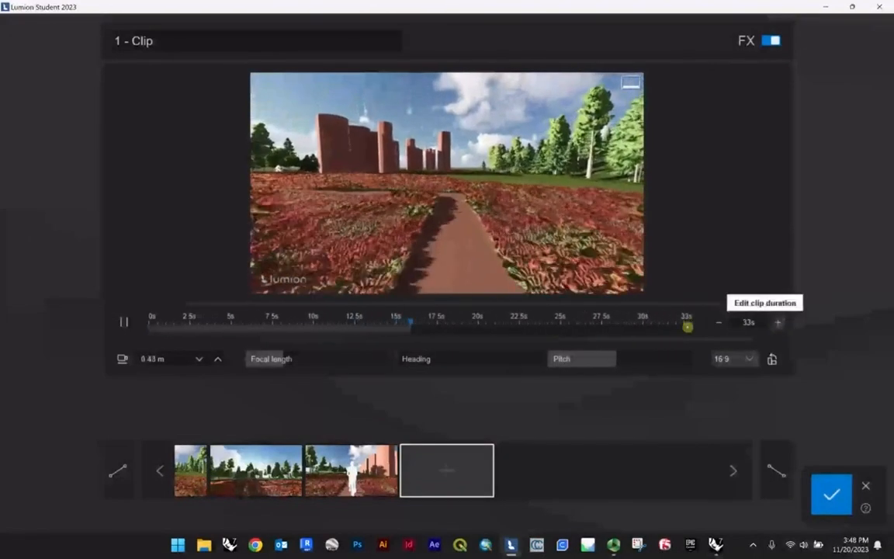
click(779, 323)
click(778, 323)
click(778, 323)
click(777, 322)
click(778, 323)
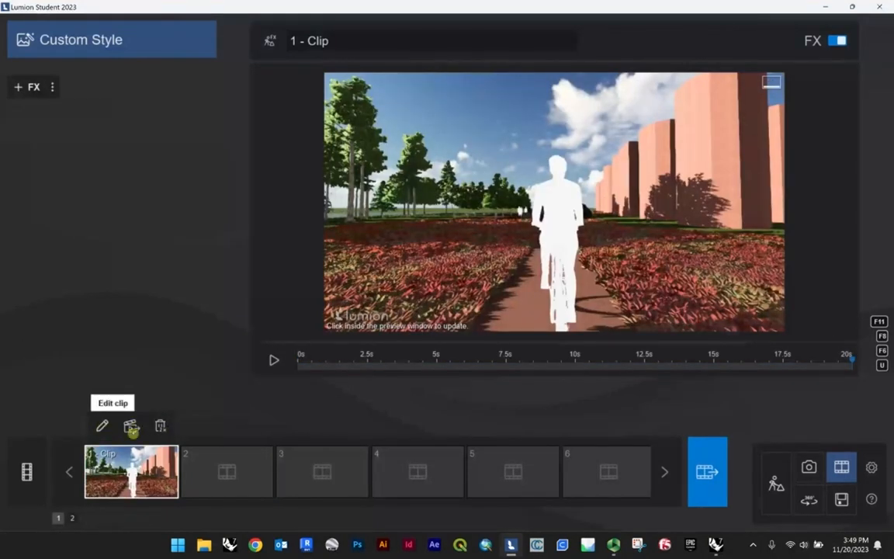
Copy the recorded clip and paste the copy into the second movie slot
key(ctrl+c)
click(268, 455)
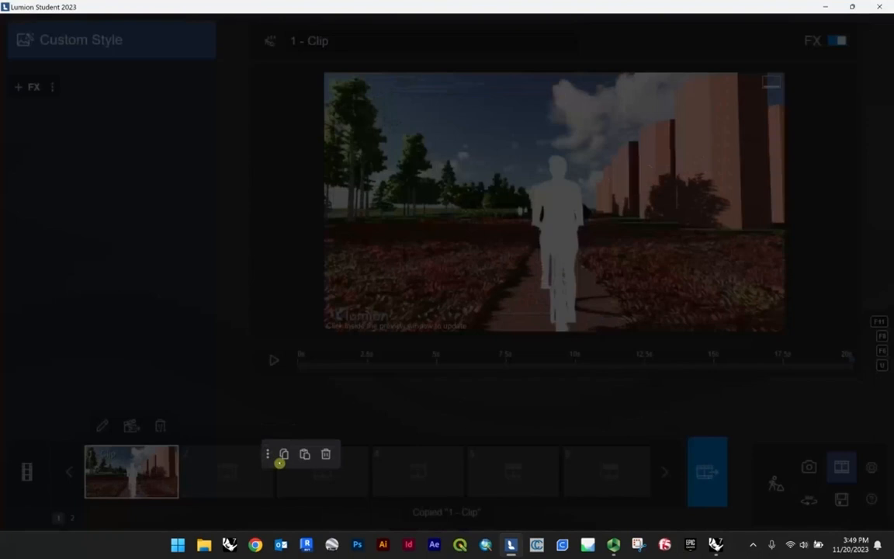
click(303, 454)
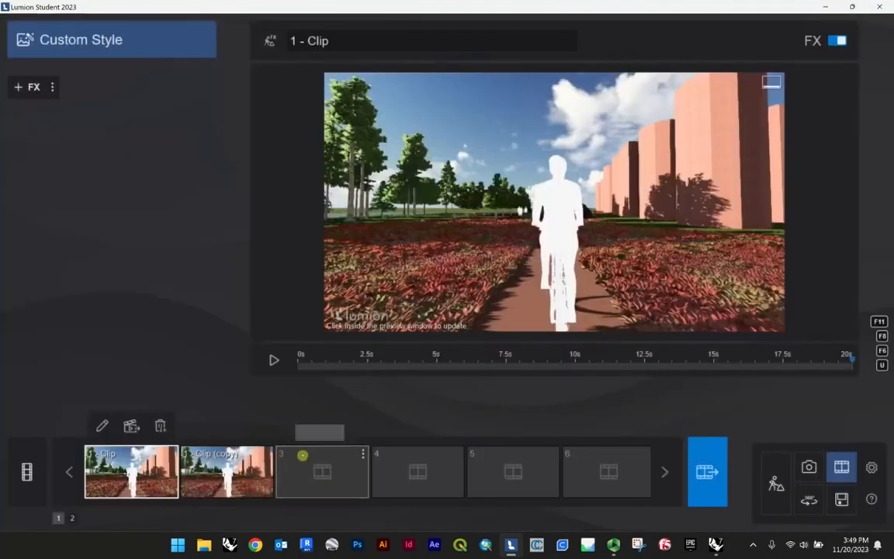
Open the copied clip for editing and delete its camera keyframe facing the trees
click(259, 471)
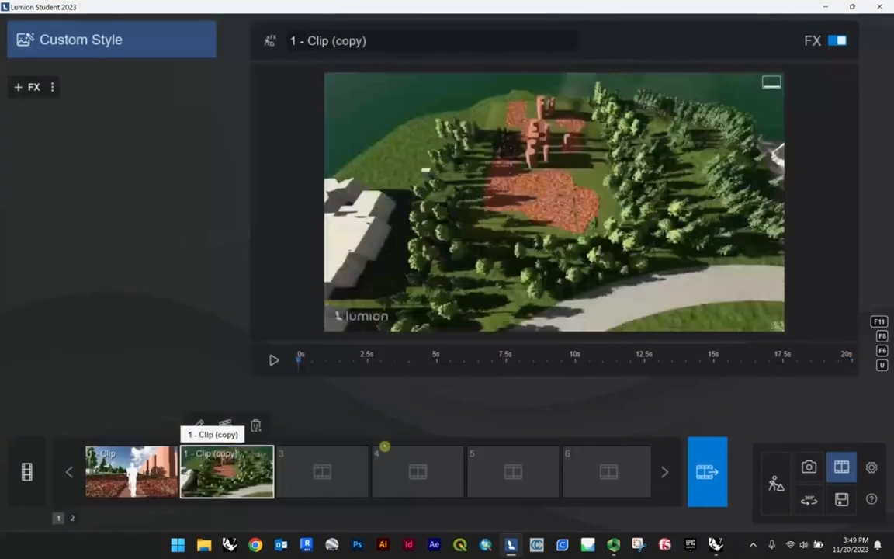
click(199, 427)
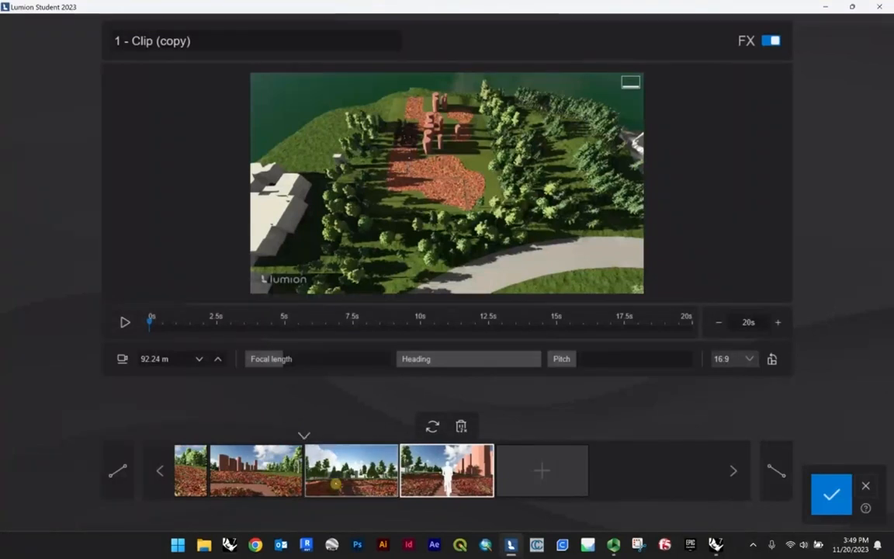
click(371, 458)
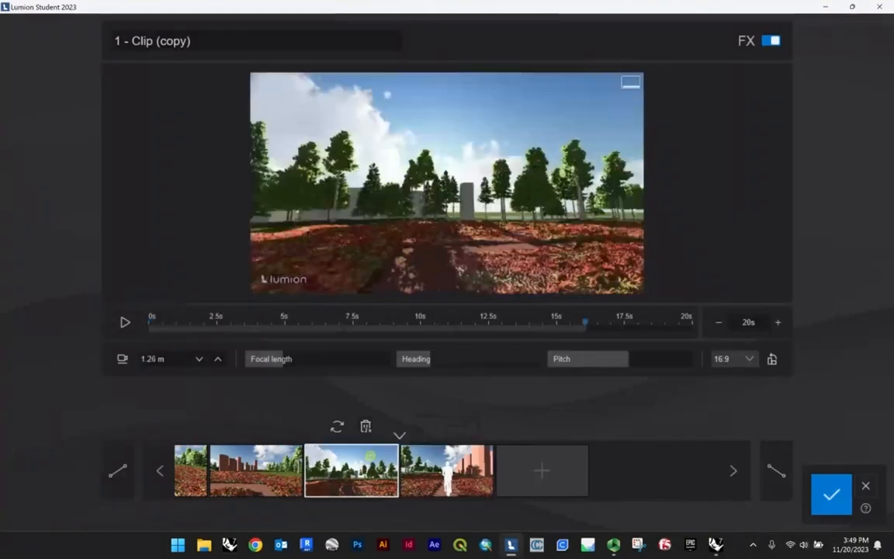
click(365, 426)
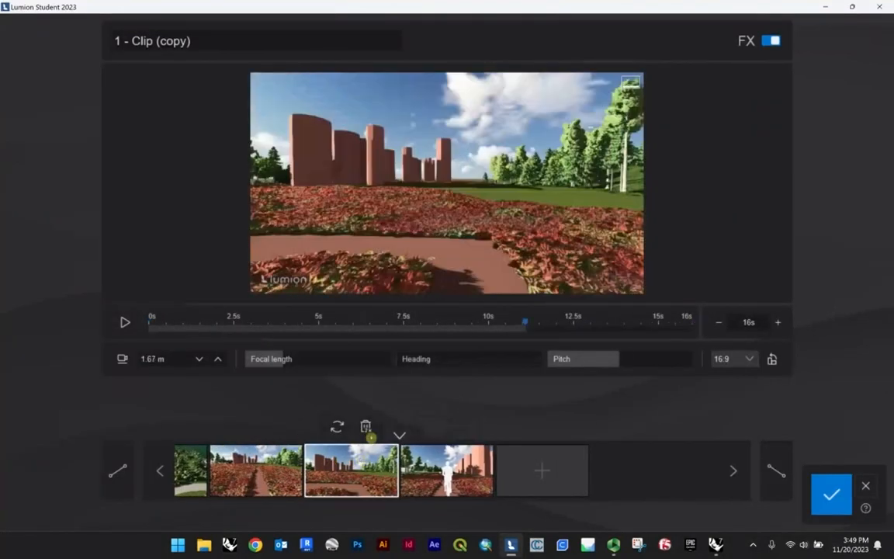
Delete the remaining unwanted camera keyframes from the copied clip, keeping only the one facing the figures on the path
click(366, 426)
click(366, 426)
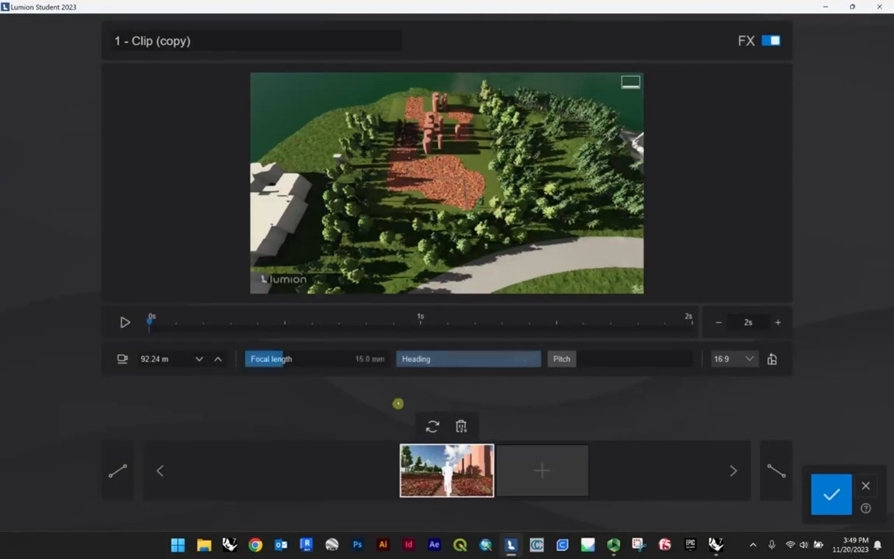
click(473, 479)
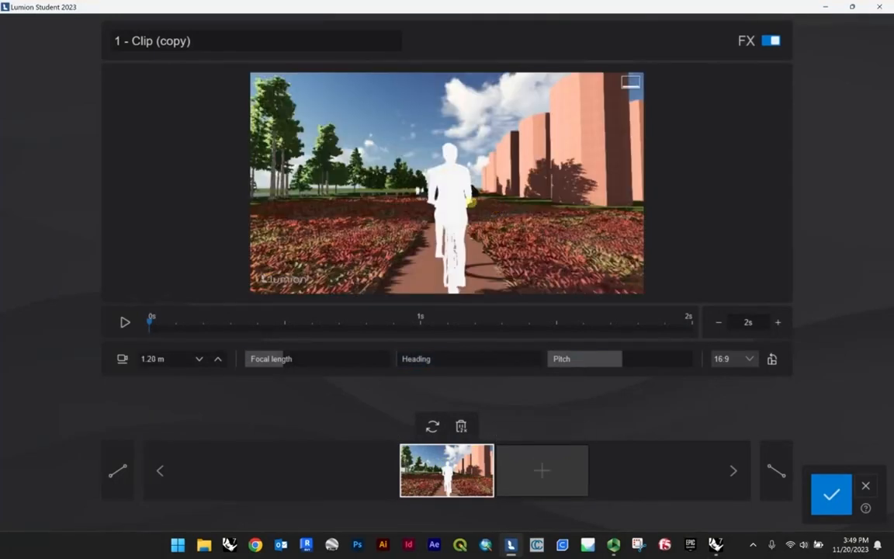
Move the camera to an eye-level view along the brick path between the boulders and add it as the second keyframe
key(s)
right_drag(471, 202, 458, 208)
key(w)
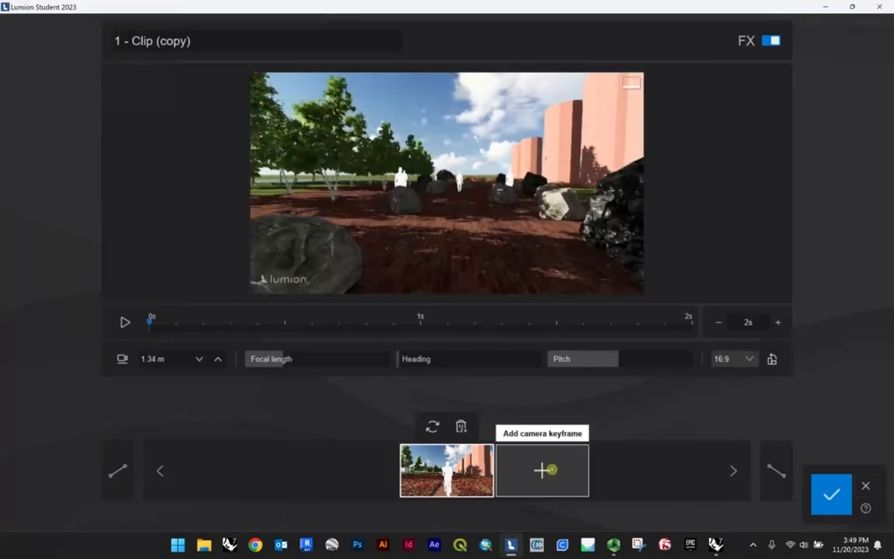
click(549, 468)
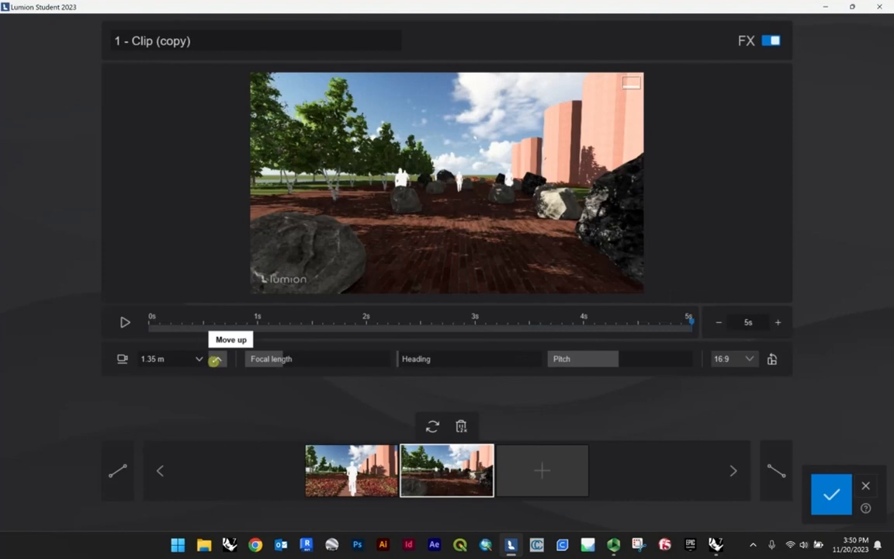
Raise the camera to about 5 m, add that view as the third keyframe, and check the first two keyframes
click(218, 359)
drag(216, 360, 216, 360)
click(536, 468)
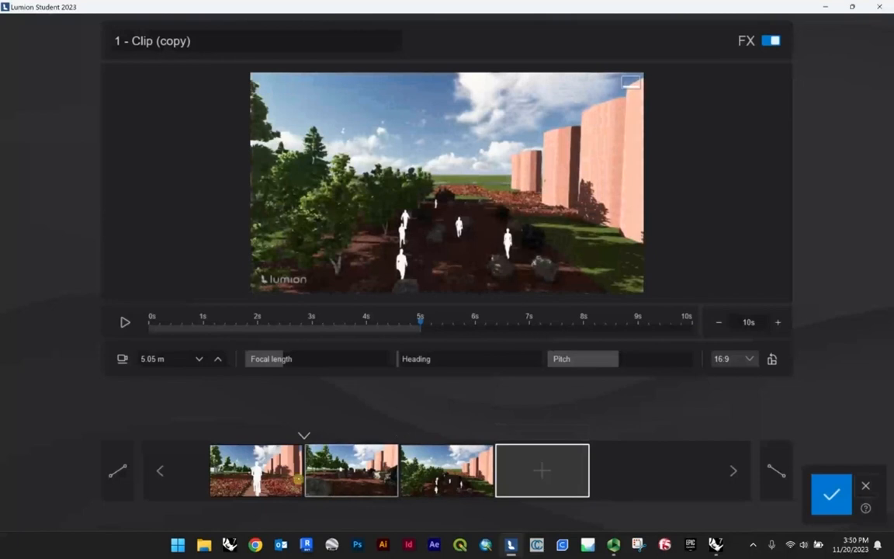
click(280, 485)
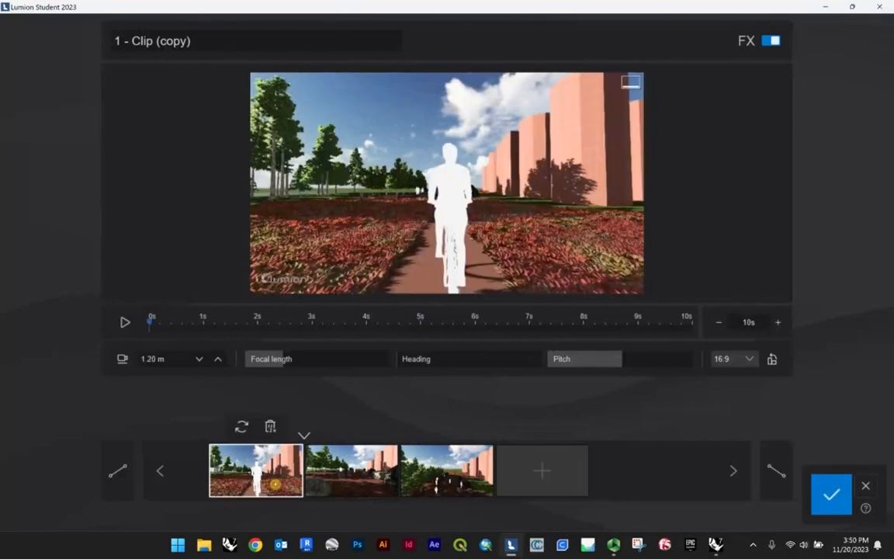
click(350, 469)
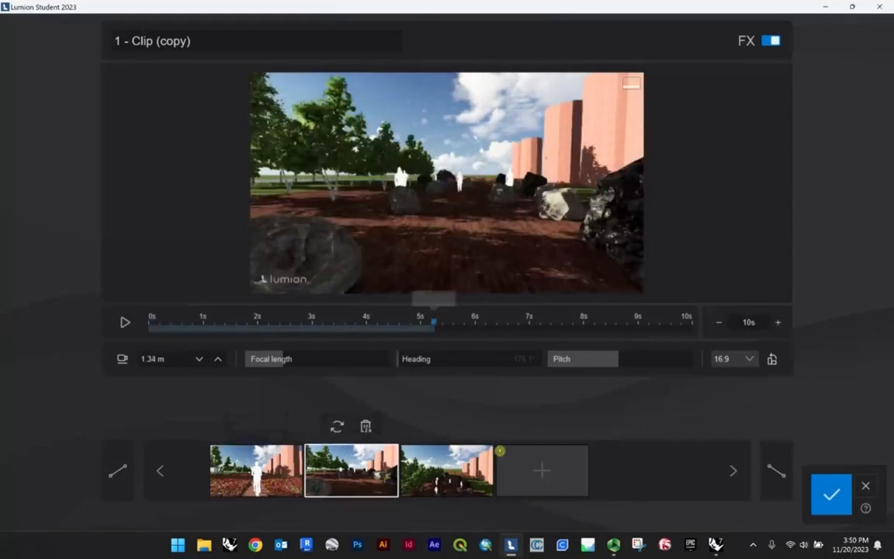
Turn the camera to a raised oblique view of the trees, red walls and cyclist, and add it as the fourth keyframe
click(482, 466)
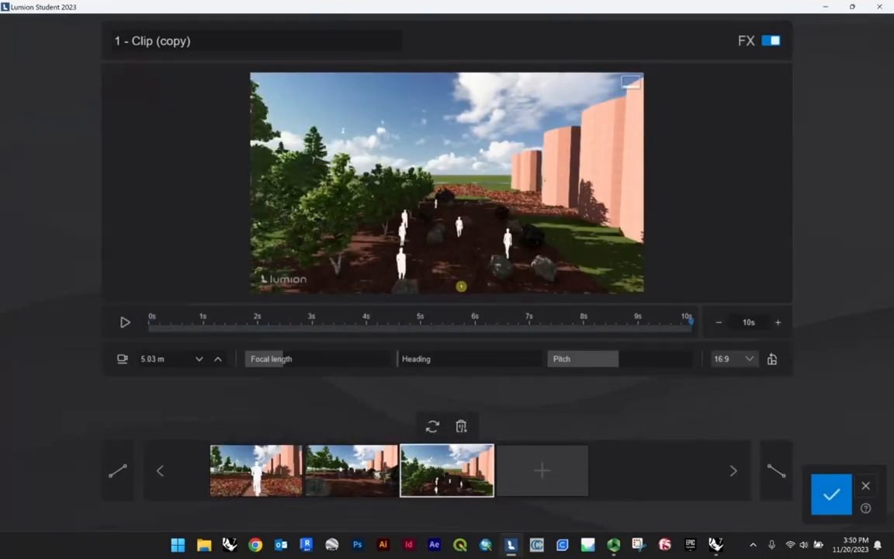
key(a)
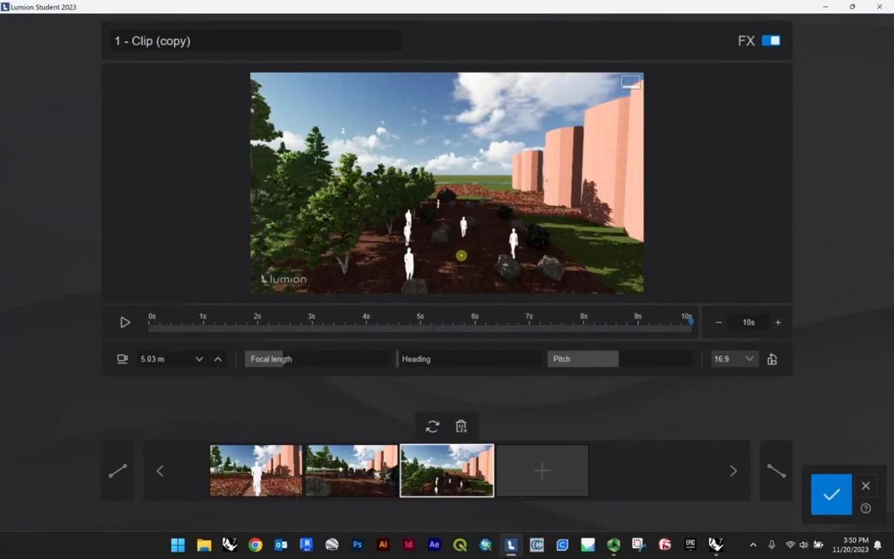
key(a)
key(s)
right_drag(447, 183, 466, 246)
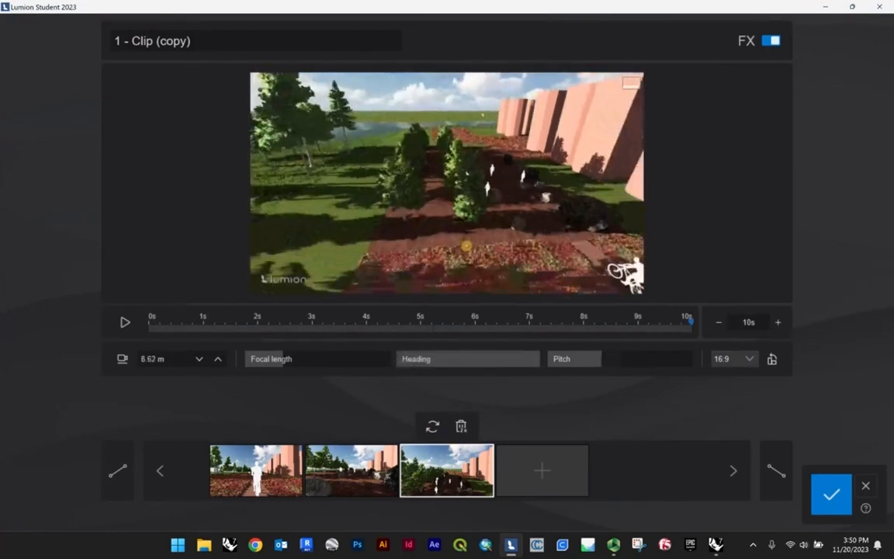
key(a)
right_drag(447, 183, 464, 224)
key(w)
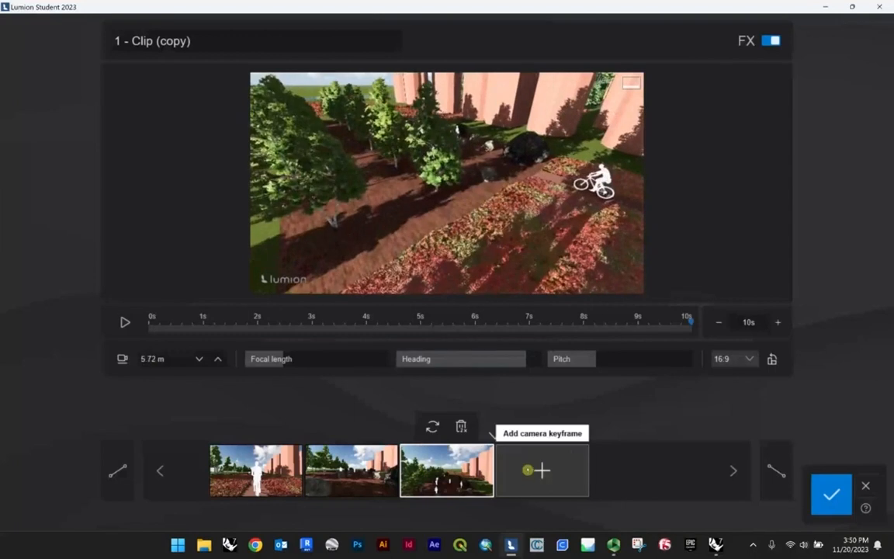
click(535, 469)
Preview the copied clip's new camera path and save the clip
click(116, 323)
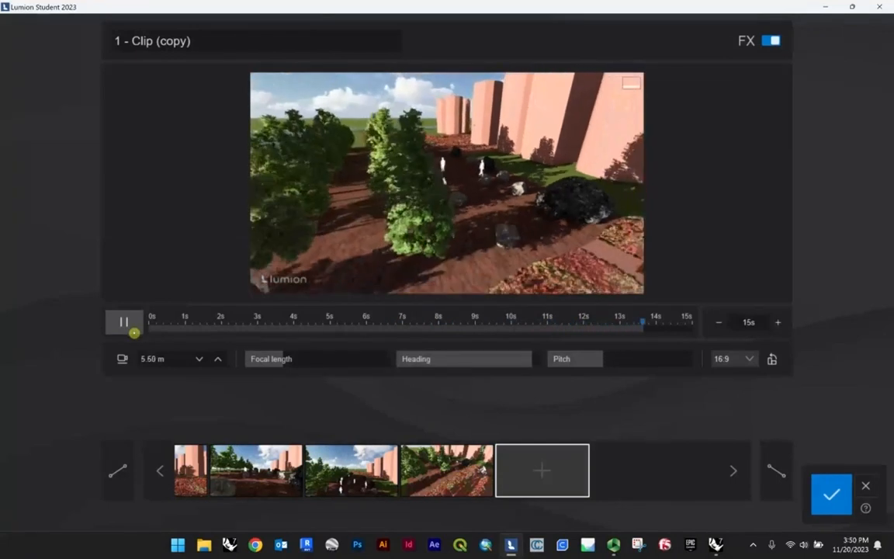
click(845, 499)
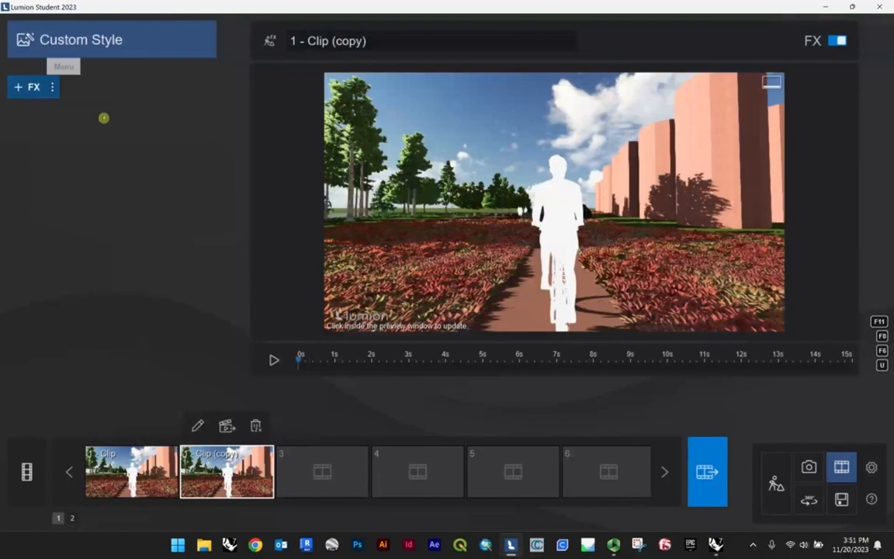
Add the Ray tracing v0.9 effect to the first clip
click(130, 458)
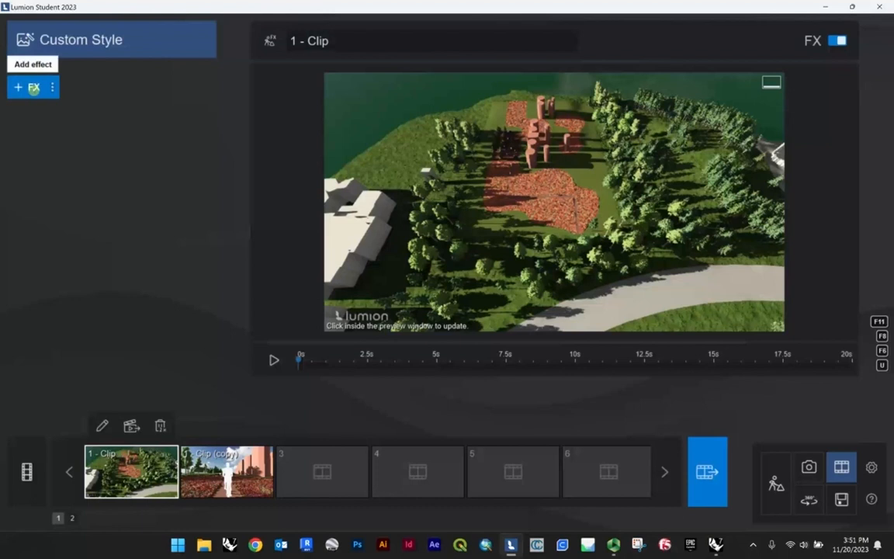
click(33, 88)
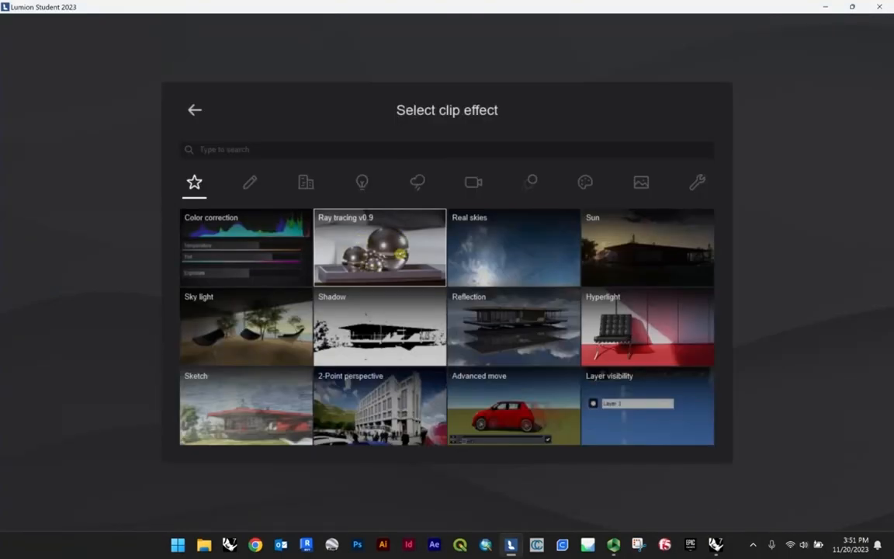
click(380, 247)
click(45, 90)
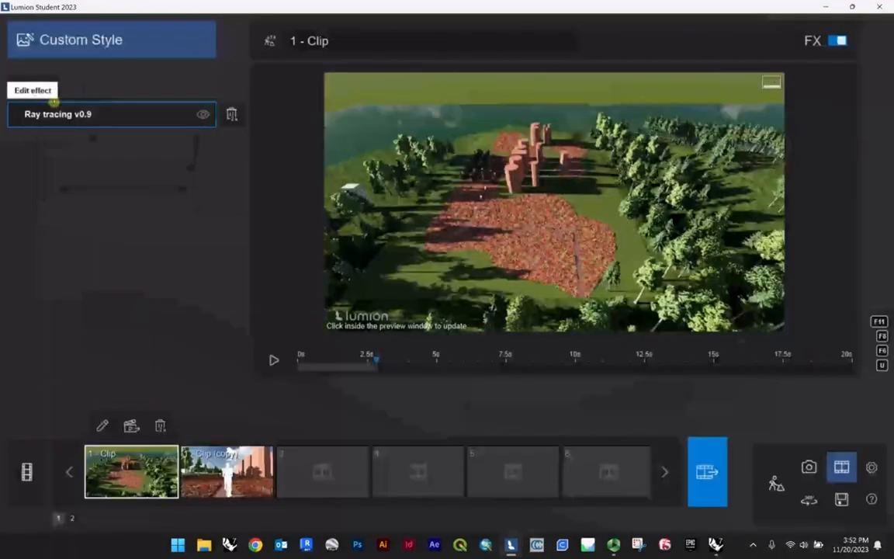
Add the Sketch effect to the first clip and disable Ray tracing v0.9, which blocks it
click(33, 89)
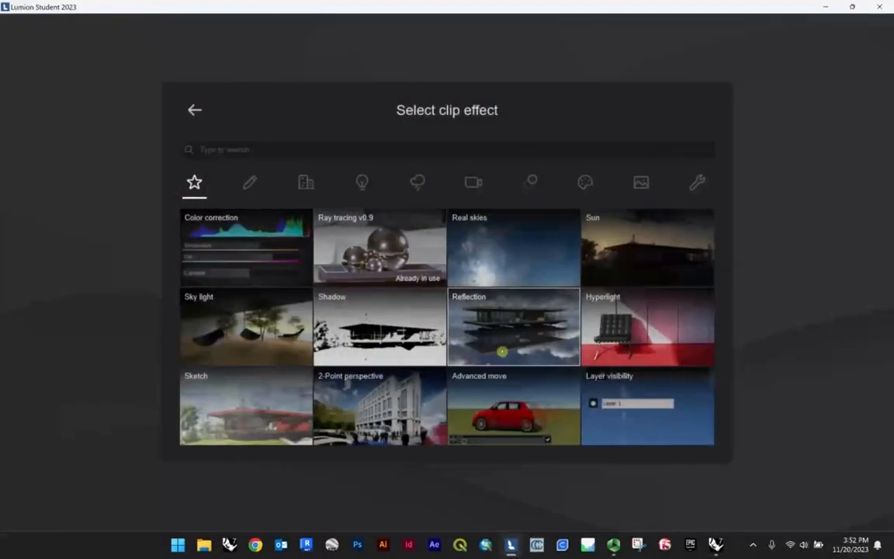
click(258, 183)
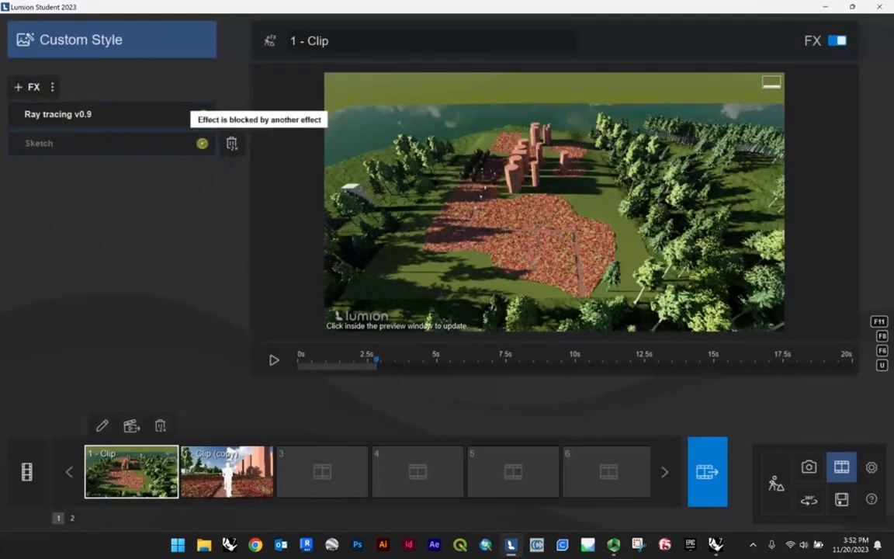
click(202, 114)
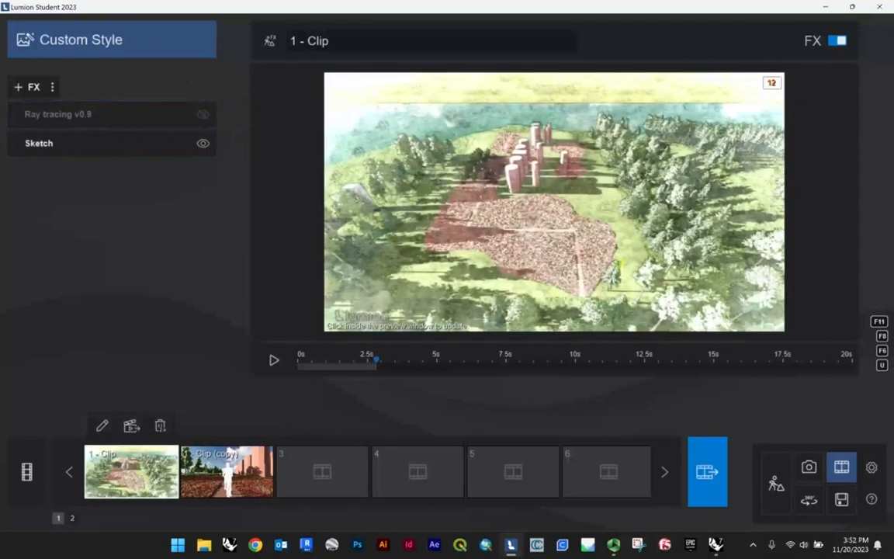
Set the Sketch effect's accuracy to 2.00 and sketch style to 0.00, slightly lower its contrast, and preview the clip
click(37, 143)
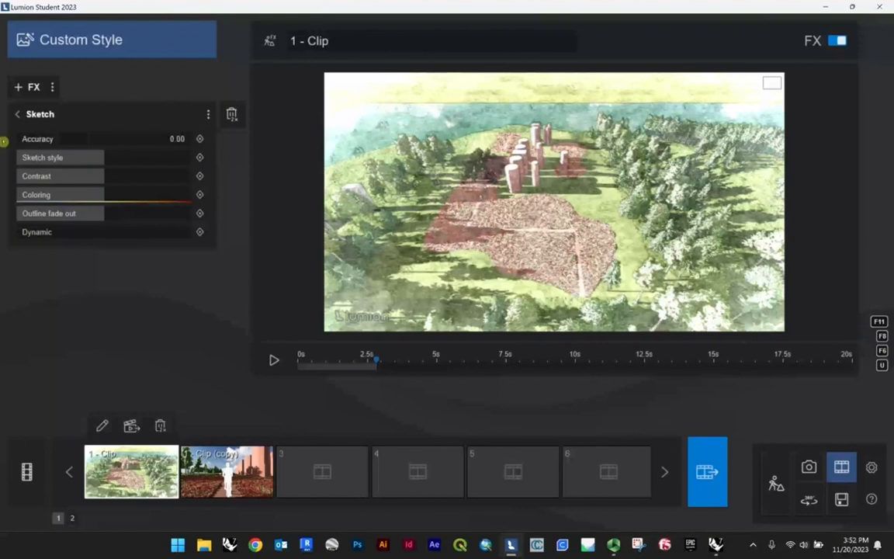
drag(23, 138, 266, 149)
mouse_move(329, 146)
mouse_down()
mouse_move(182, 151)
mouse_move(234, 170)
mouse_up()
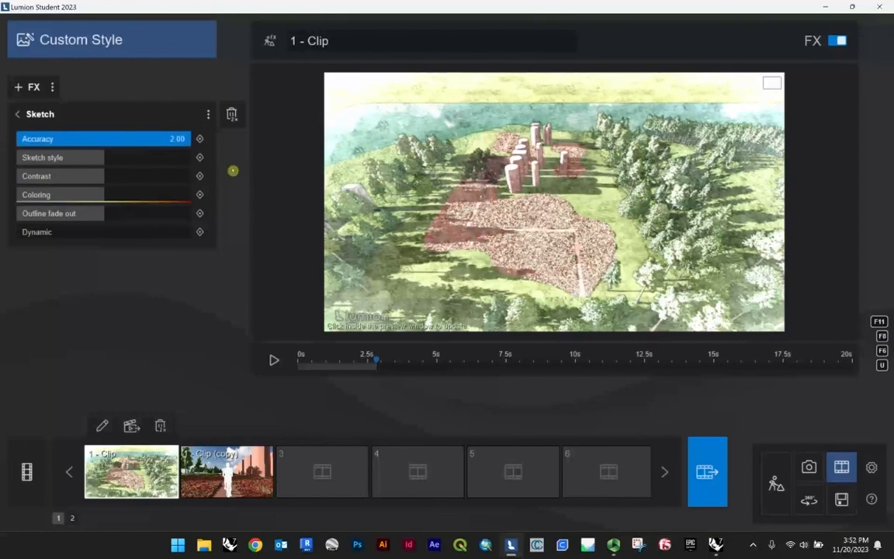
mouse_move(107, 158)
mouse_down()
mouse_move(202, 157)
mouse_move(8, 157)
mouse_up()
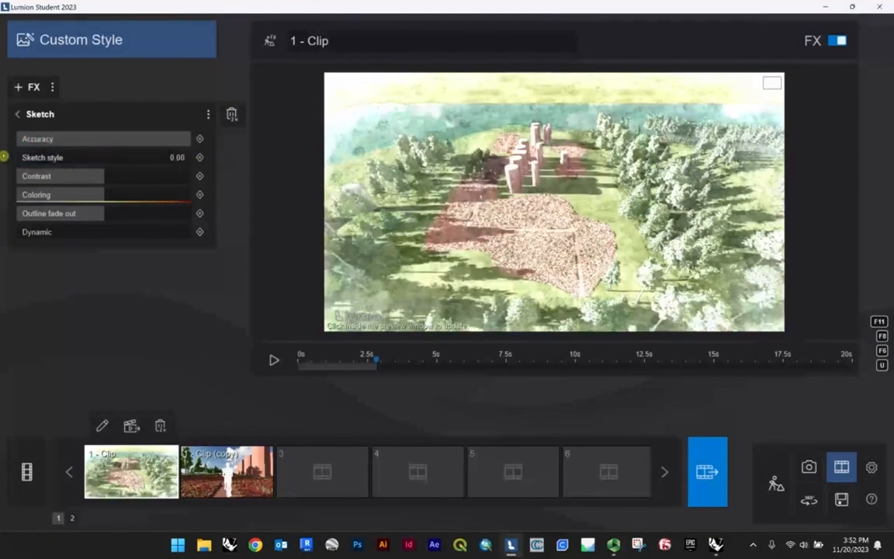
drag(99, 180, 96, 195)
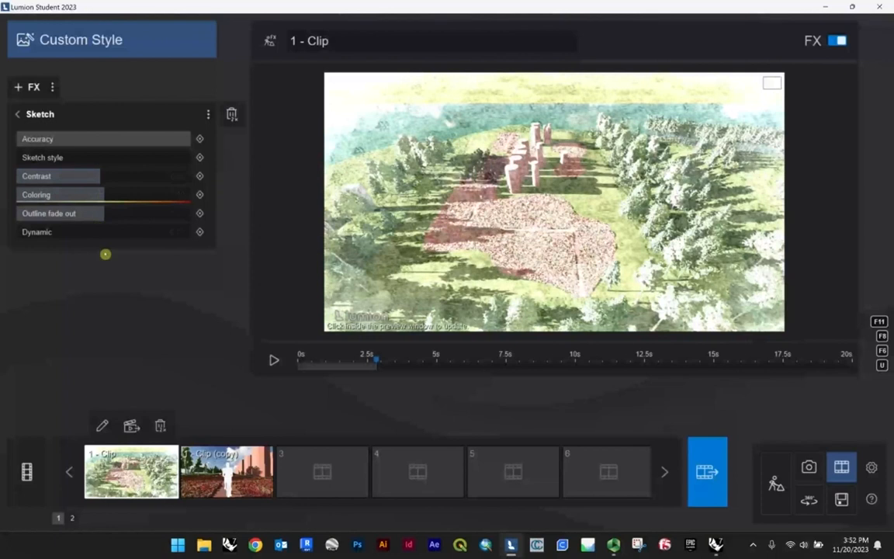
click(273, 361)
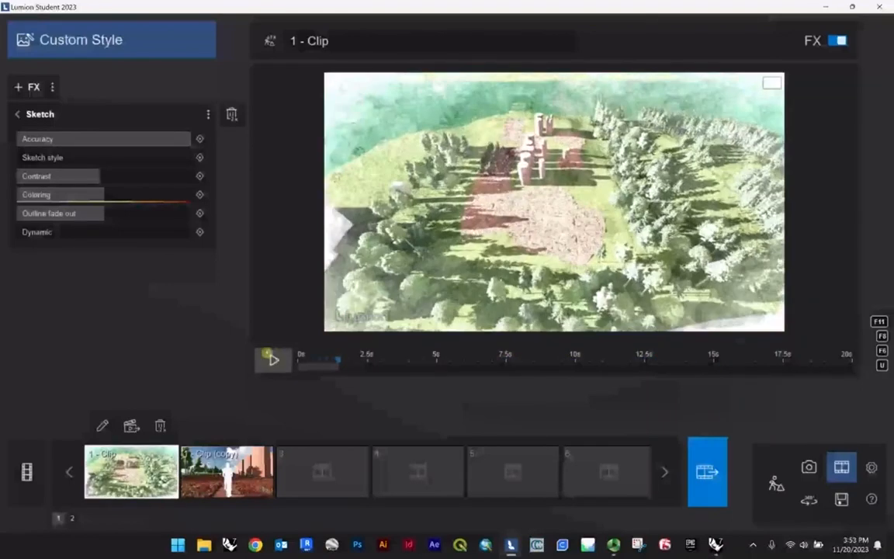
click(18, 113)
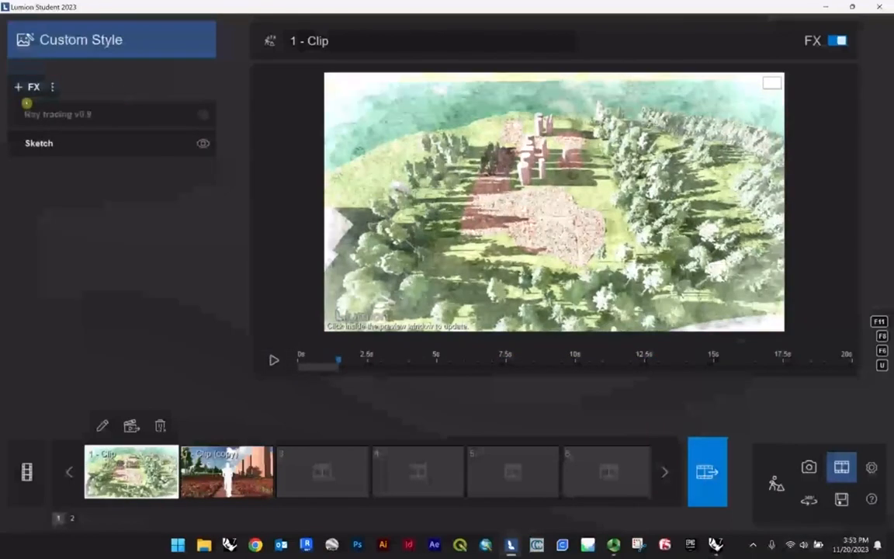
Add a Precipitation effect with a higher precipitation phase to the first clip, and switch from Sketch back to Ray tracing v0.9
click(43, 89)
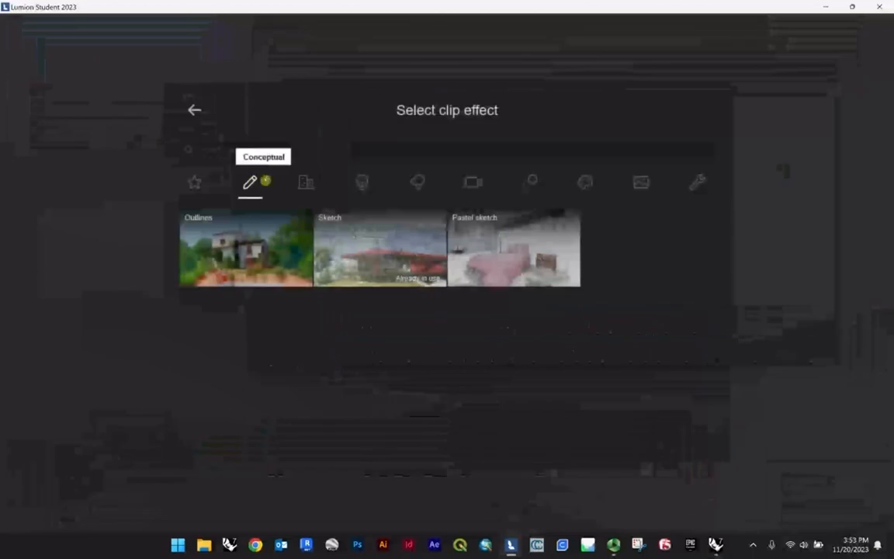
click(416, 182)
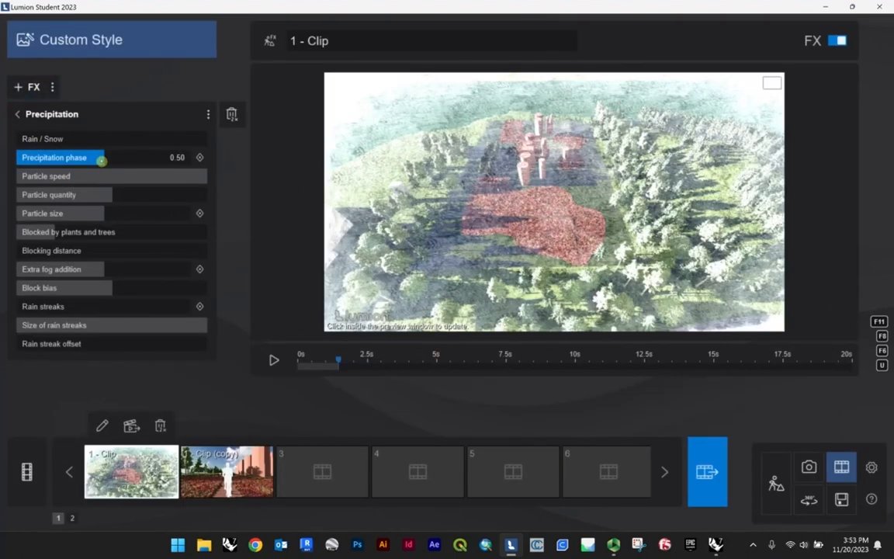
drag(111, 161, 161, 157)
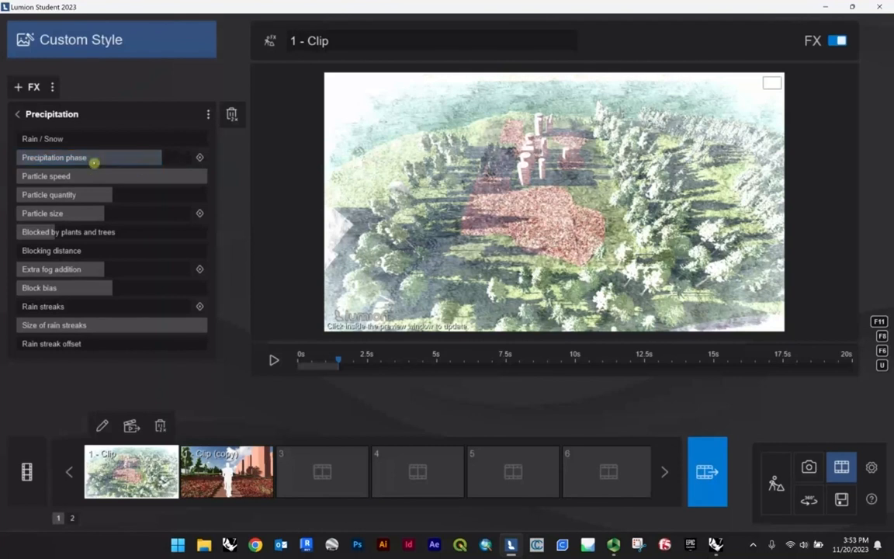
click(17, 115)
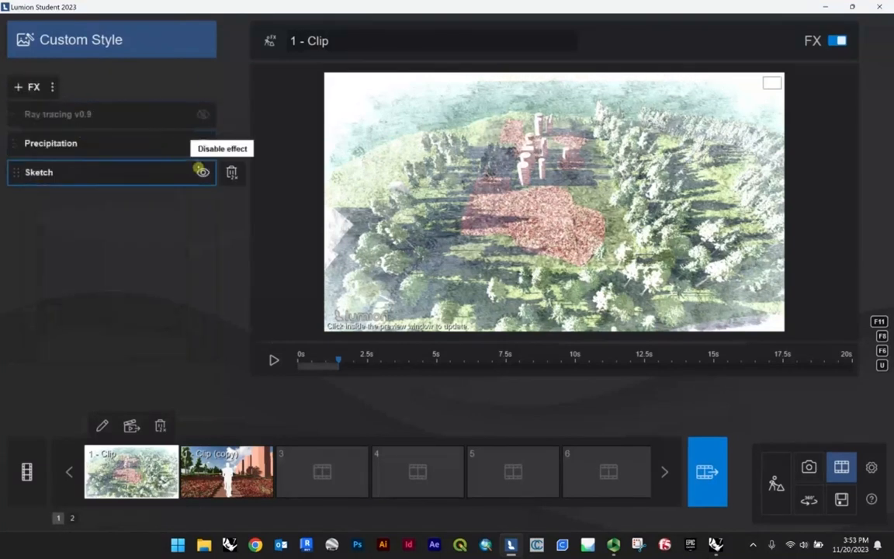
click(202, 172)
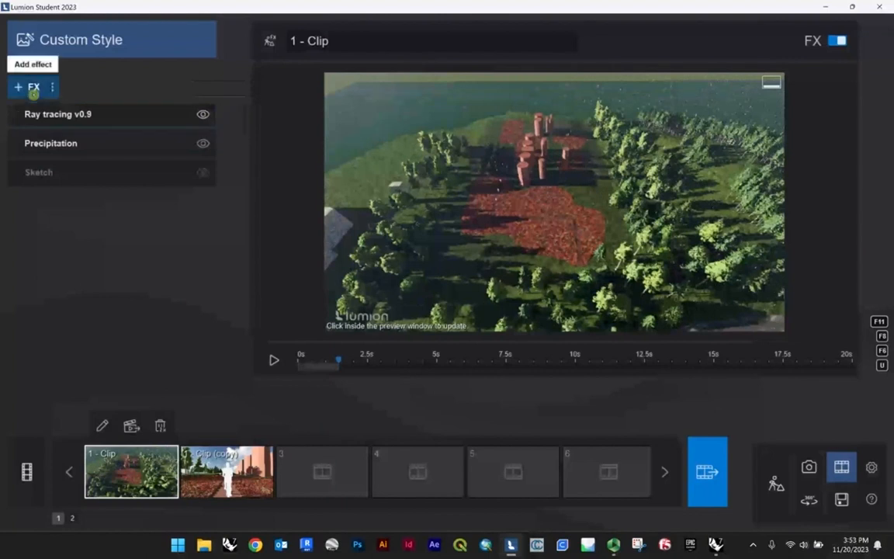
Raise the Precipitation effect's particle quantity and particle size to their maximum and set the precipitation phase to 1.00
click(124, 146)
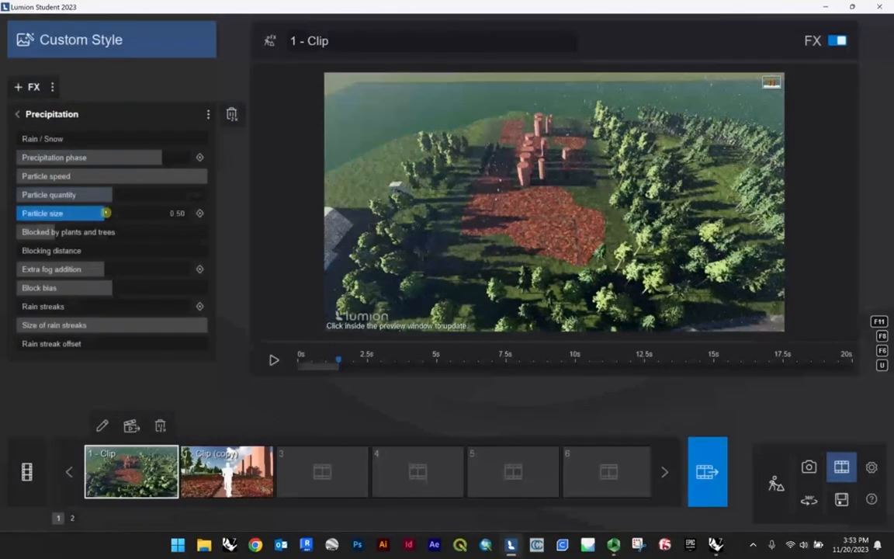
drag(104, 194, 146, 196)
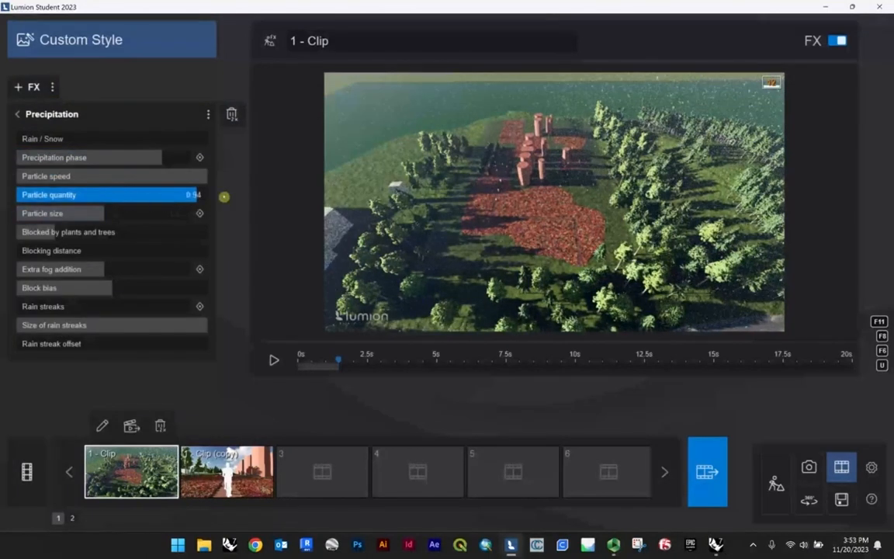
drag(541, 171, 577, 201)
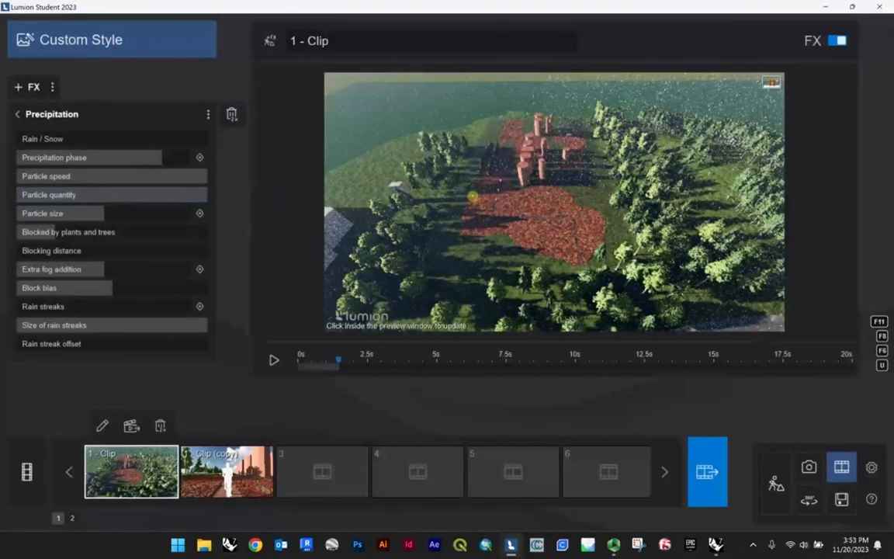
drag(113, 219, 105, 217)
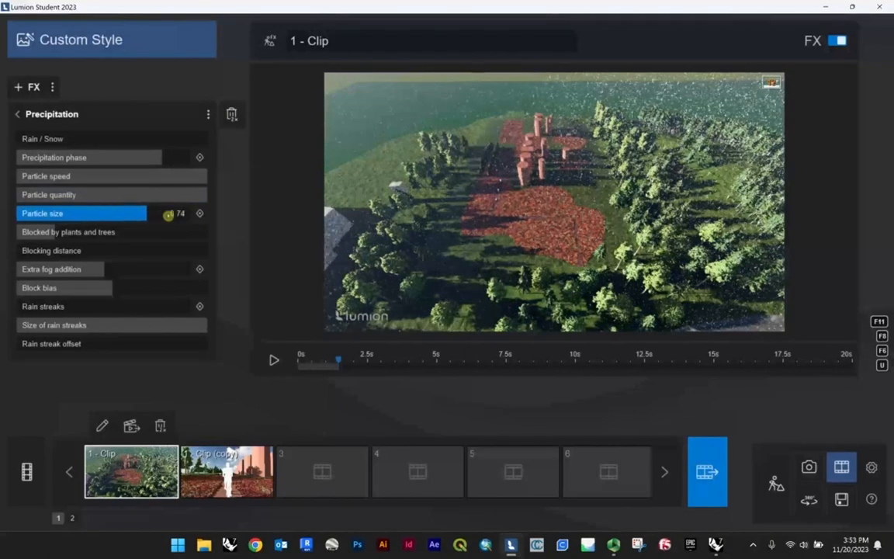
drag(169, 215, 259, 214)
drag(140, 157, 247, 163)
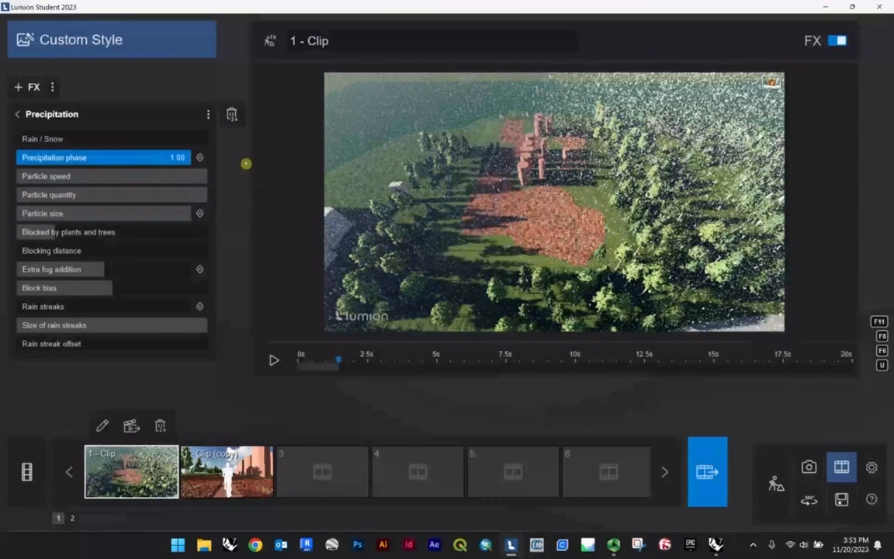
Set the first clip's Rain / Snow value to full snow and the precipitation phase to 0.70, and preview the snowfall
drag(147, 165, 73, 169)
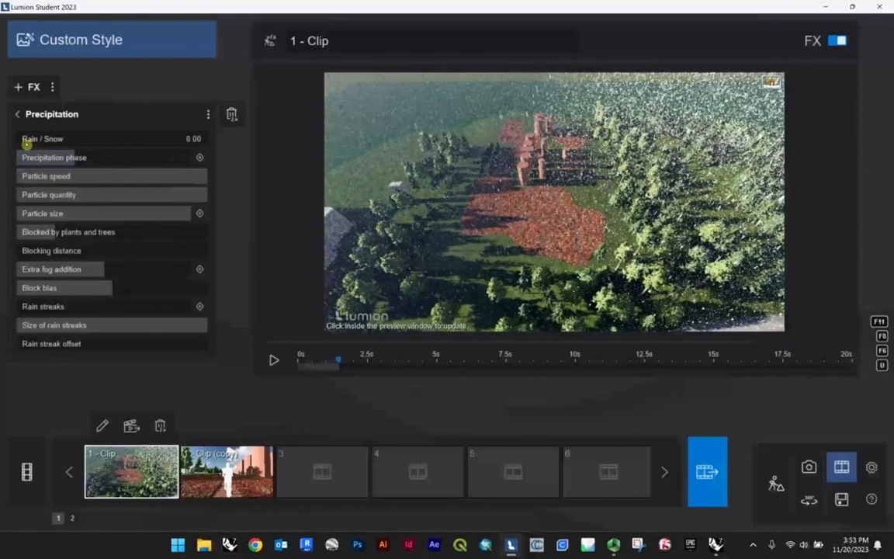
drag(34, 141, 534, 227)
drag(156, 157, 137, 160)
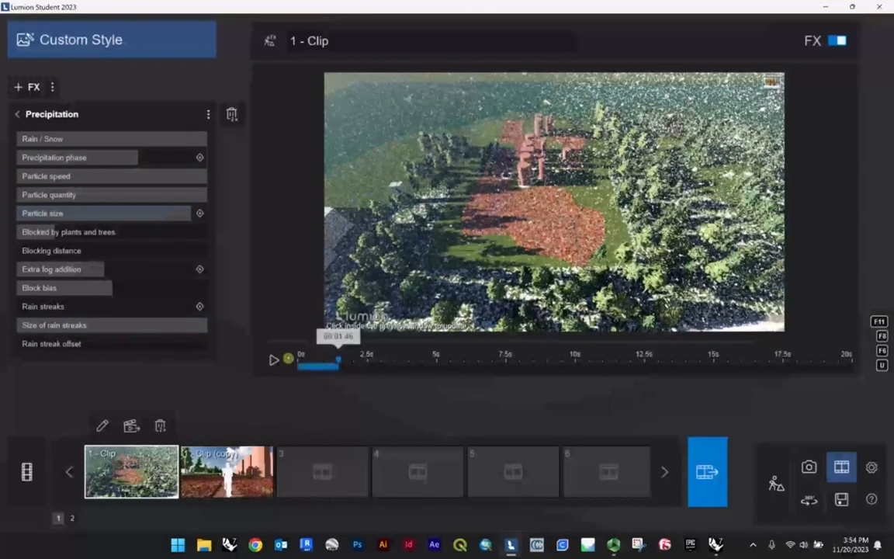
click(275, 360)
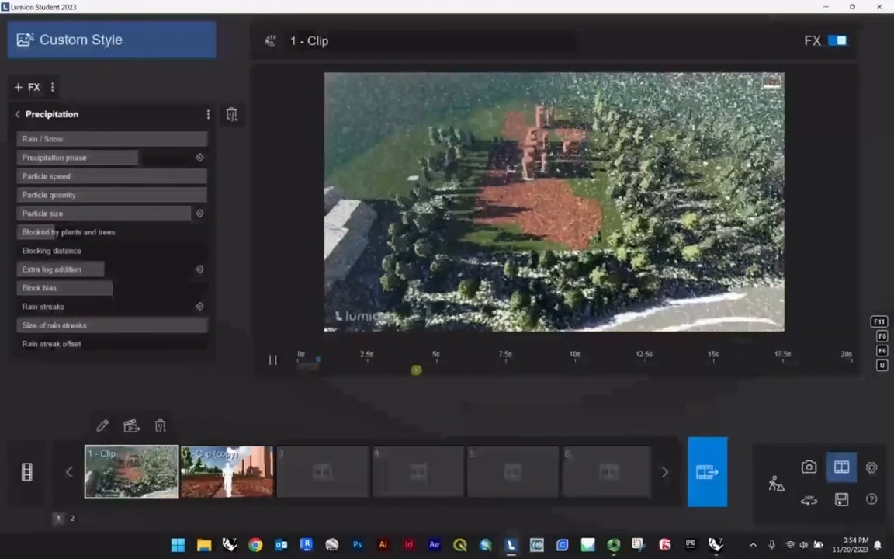
click(273, 359)
Add a Fog effect to the first clip, raise its fog density and fog brightness, and preview the clip
click(17, 114)
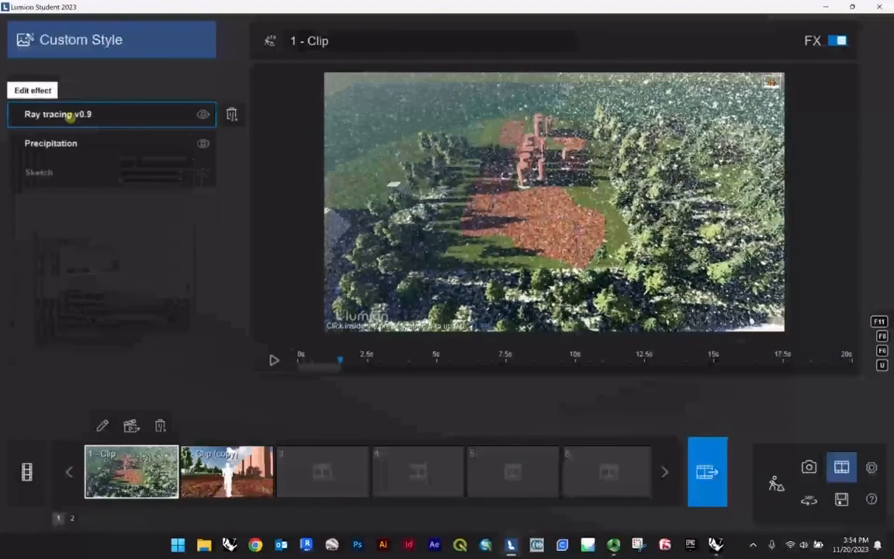
click(31, 86)
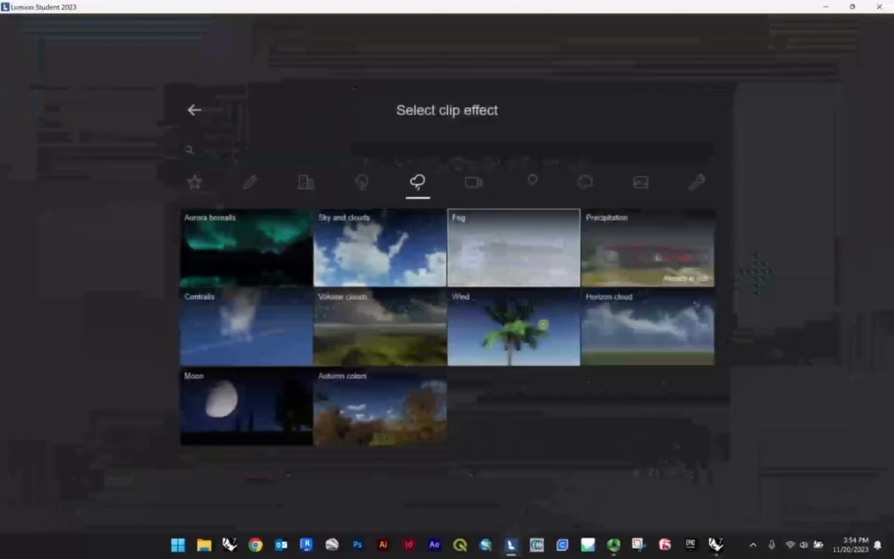
click(513, 252)
drag(103, 142, 125, 150)
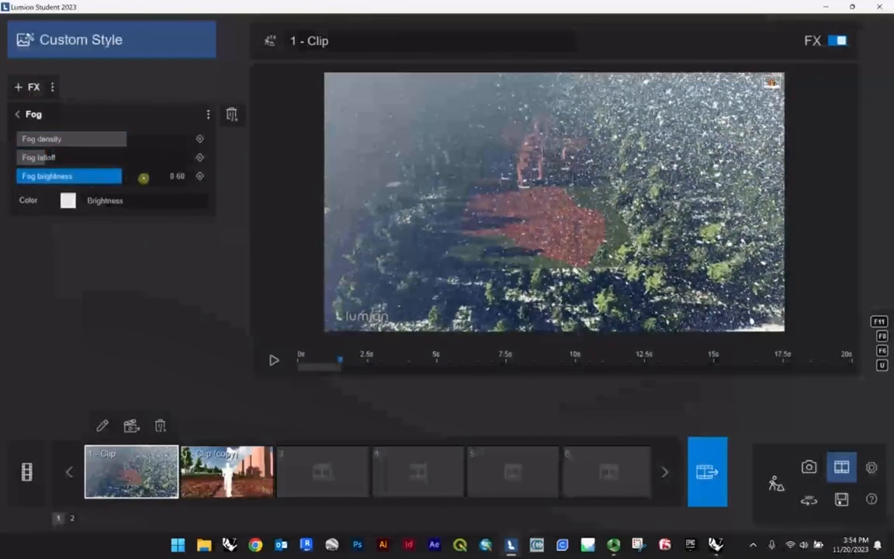
drag(143, 178, 183, 191)
click(273, 357)
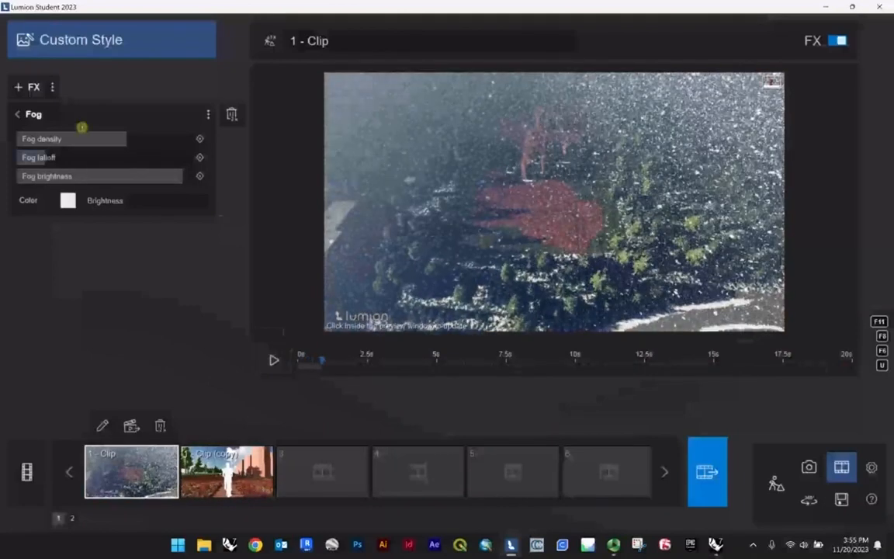
Copy the first clip's effect list, paste it onto the second clip, 1 - Clip (copy), and preview that clip
click(17, 114)
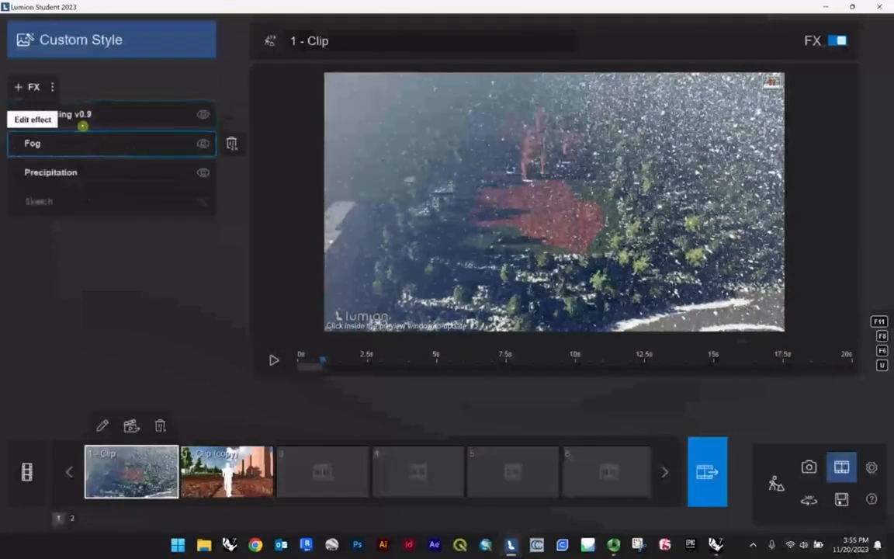
click(52, 87)
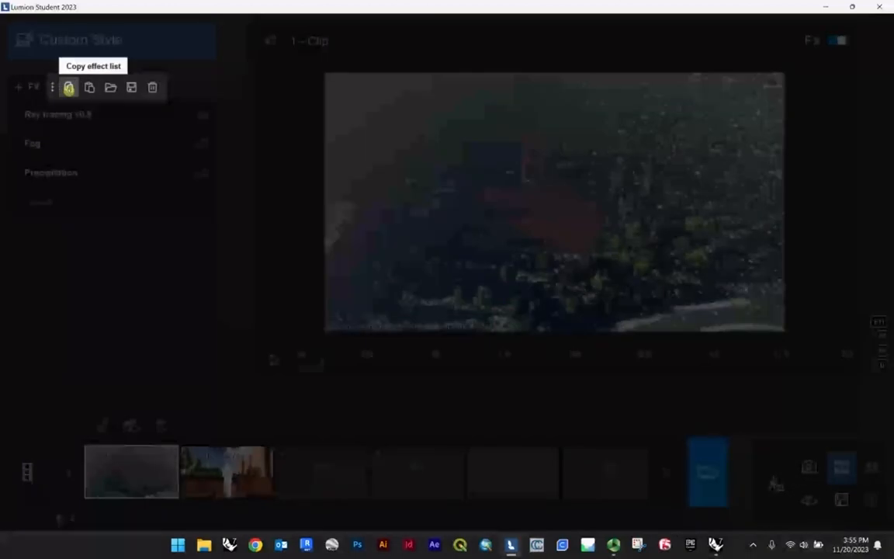
click(68, 88)
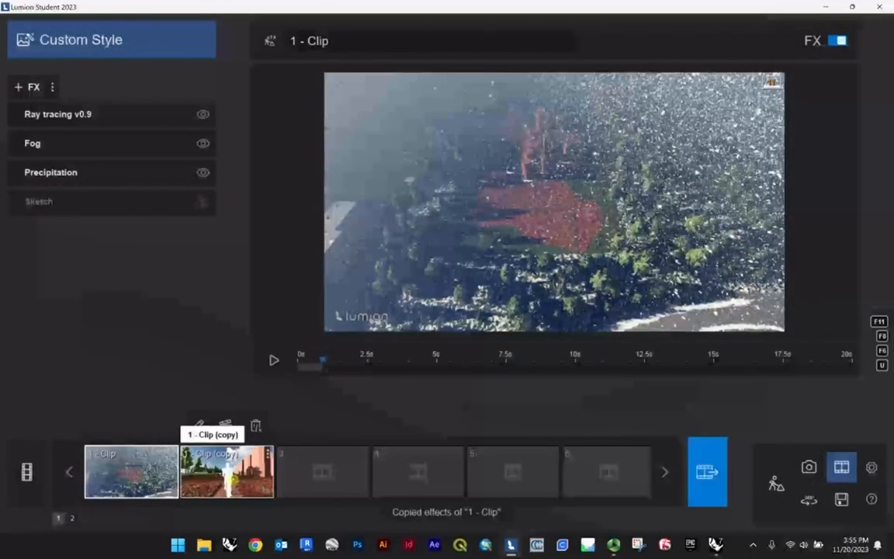
click(225, 469)
click(52, 88)
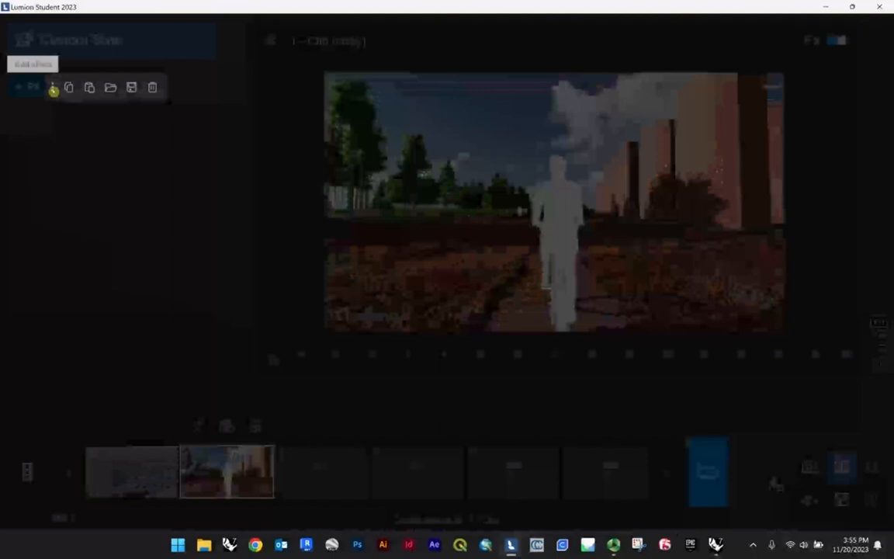
click(91, 88)
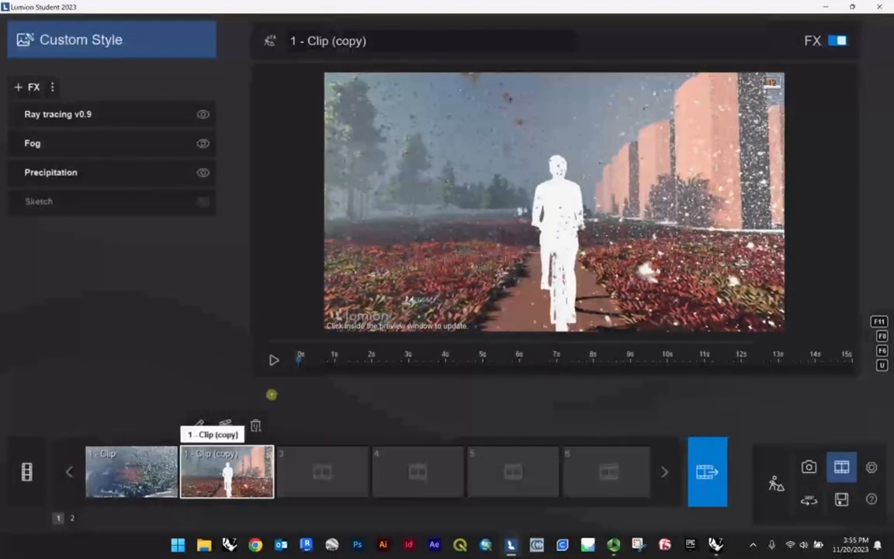
click(274, 359)
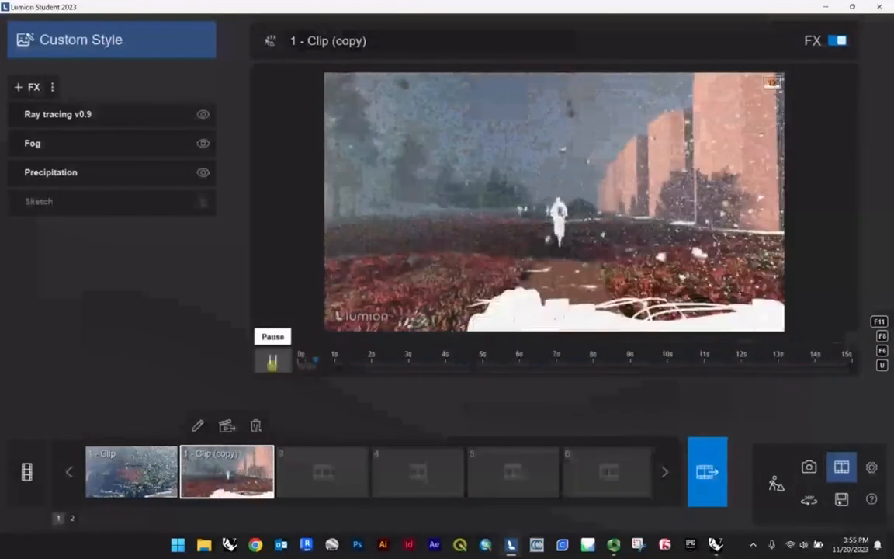
click(271, 360)
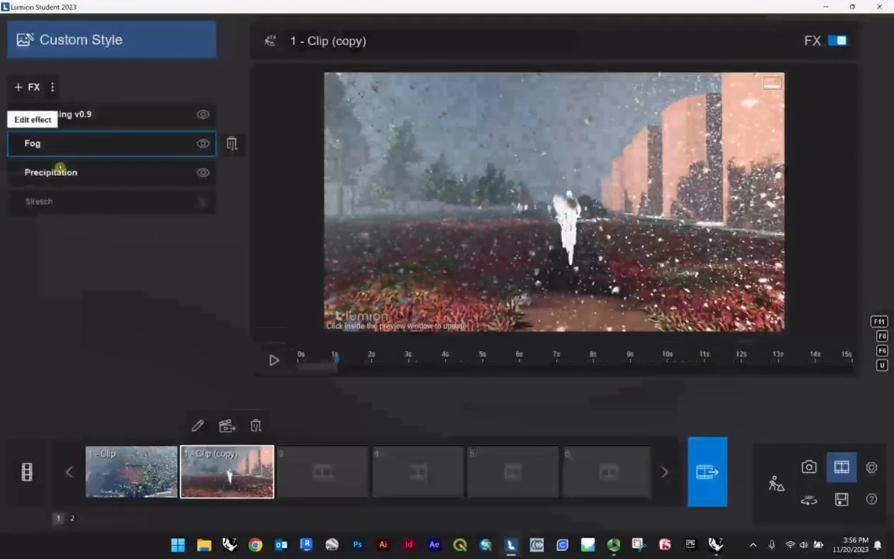
Set the second clip's precipitation phase to 0.60, compare it with the first clip, and preview the second clip
click(114, 172)
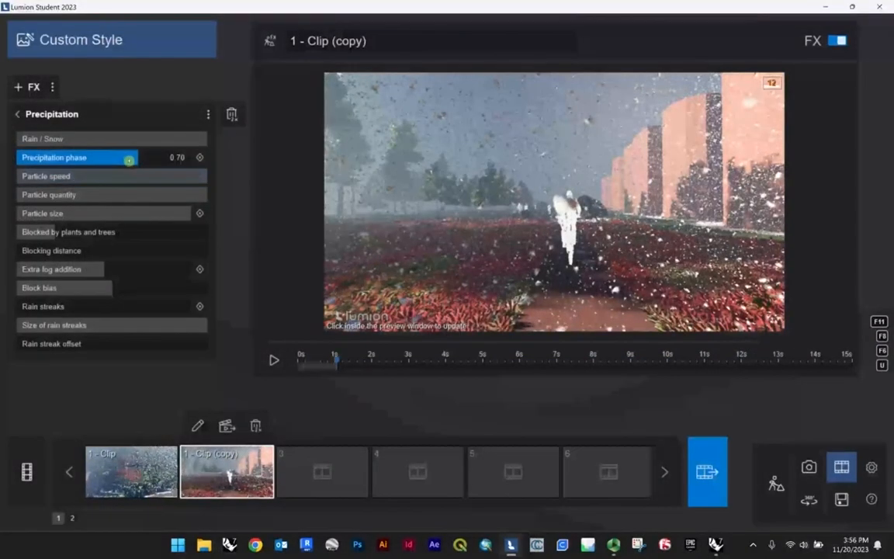
drag(148, 164, 119, 168)
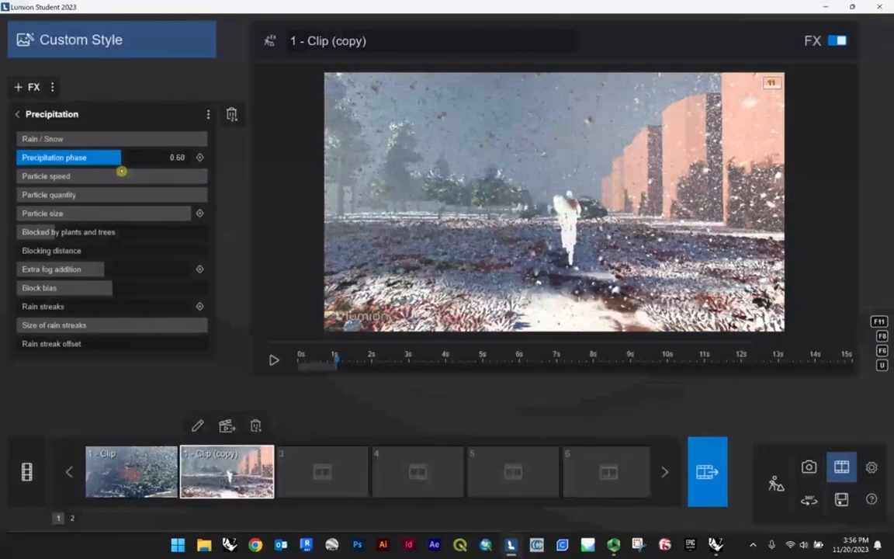
click(131, 470)
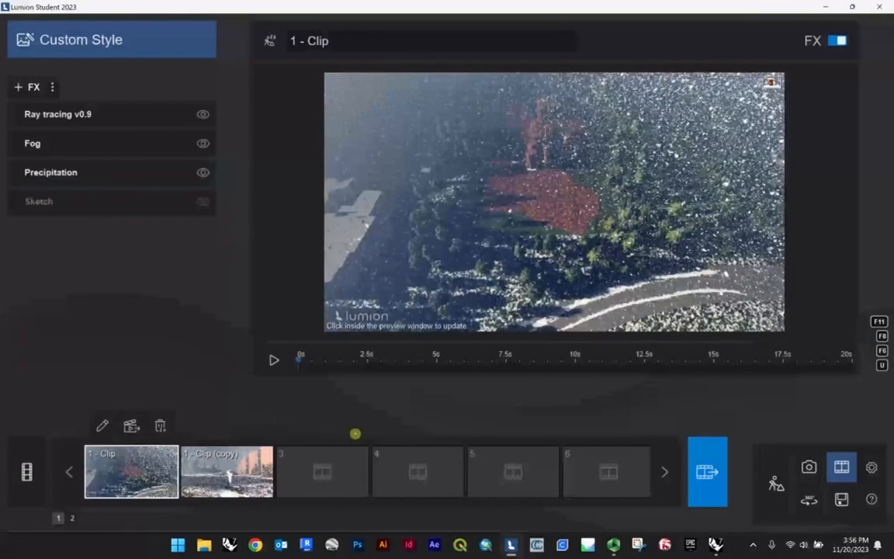
click(227, 471)
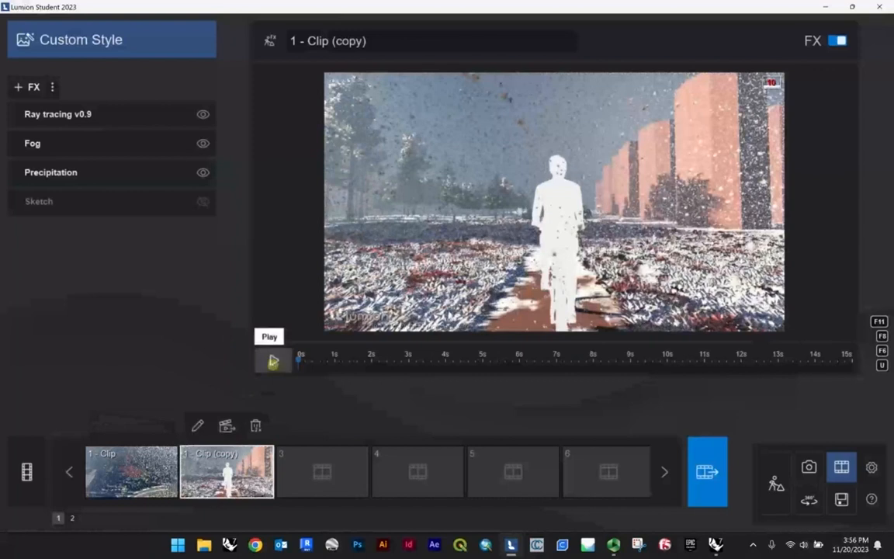
click(273, 360)
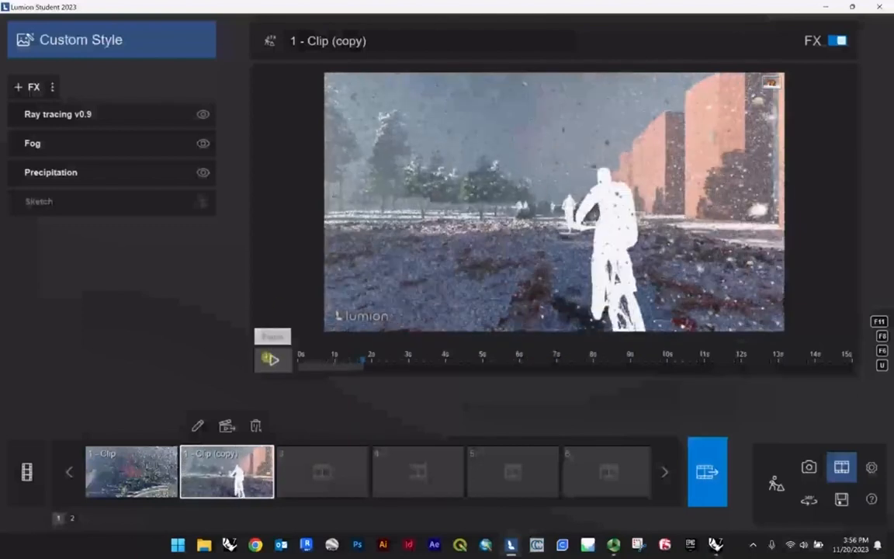
click(273, 359)
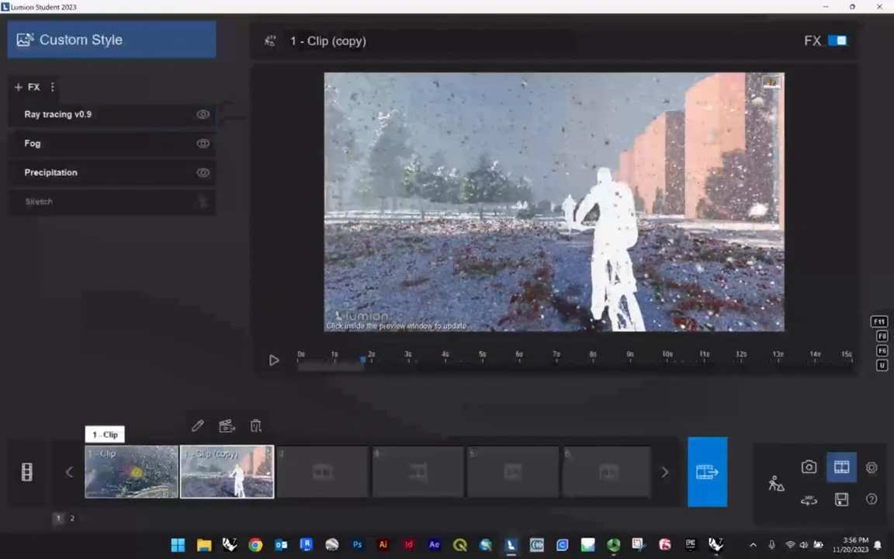
Add Wind and Sun effects to the second clip, slightly lower the sun height, and preview the clip
click(149, 471)
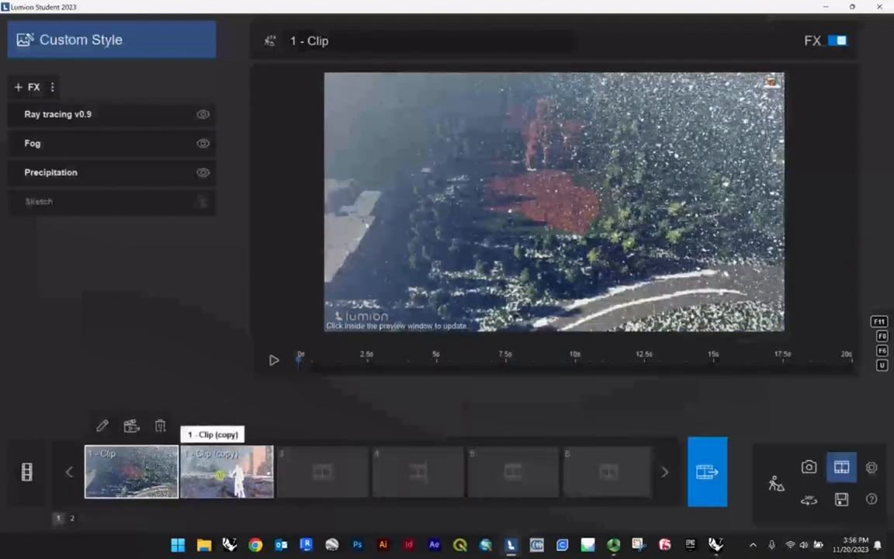
click(225, 466)
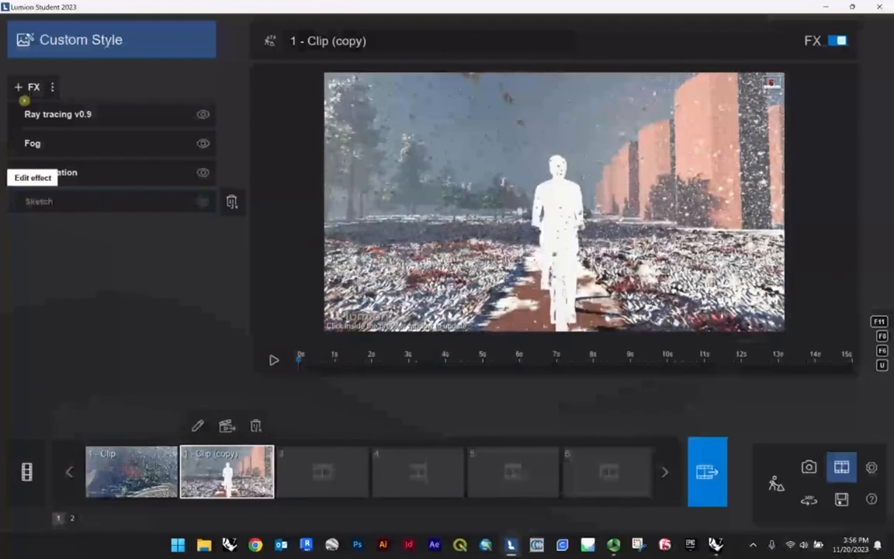
click(28, 87)
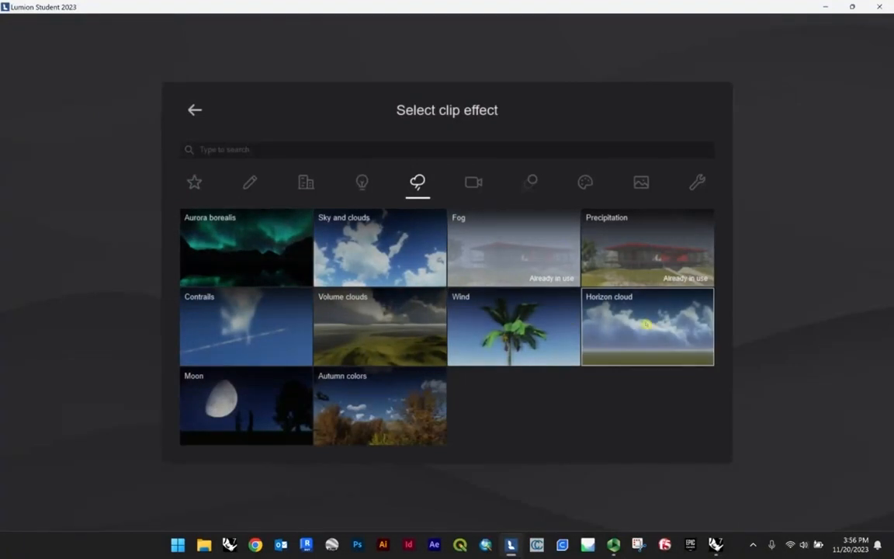
click(362, 182)
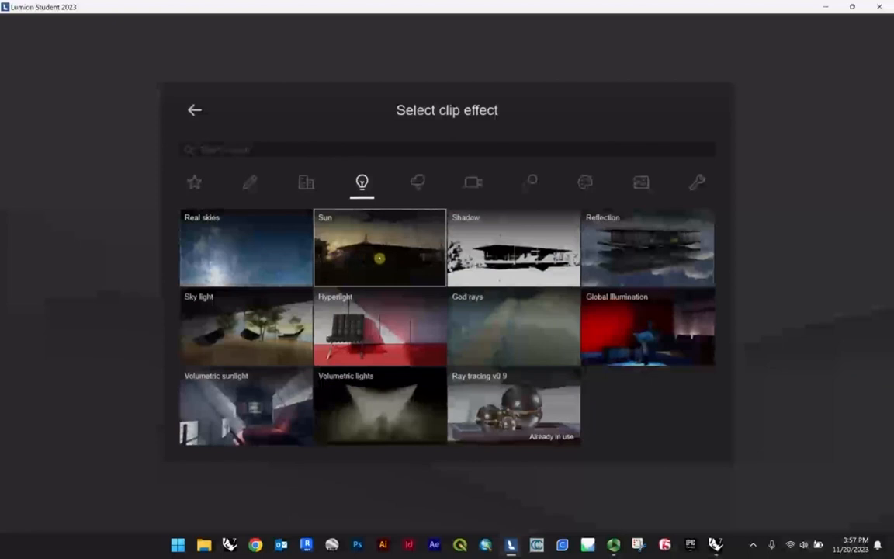
click(388, 266)
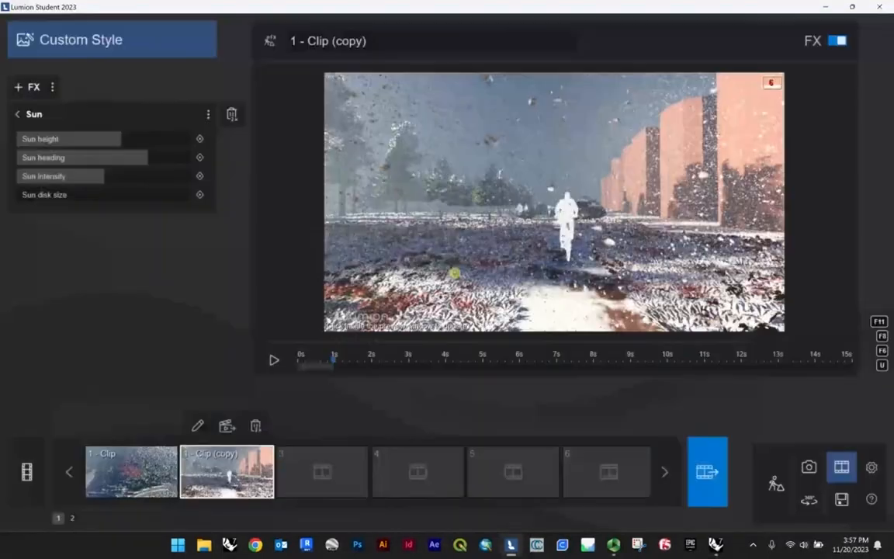
drag(134, 139, 113, 140)
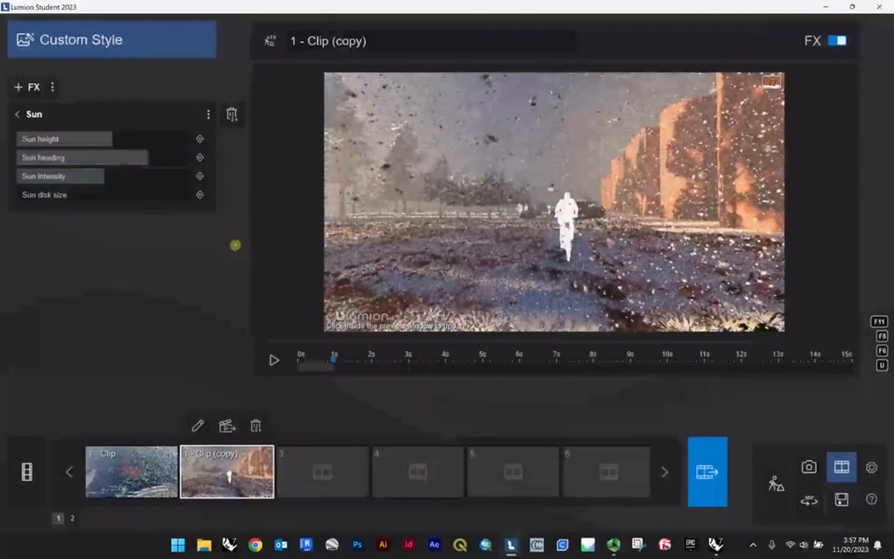
click(273, 361)
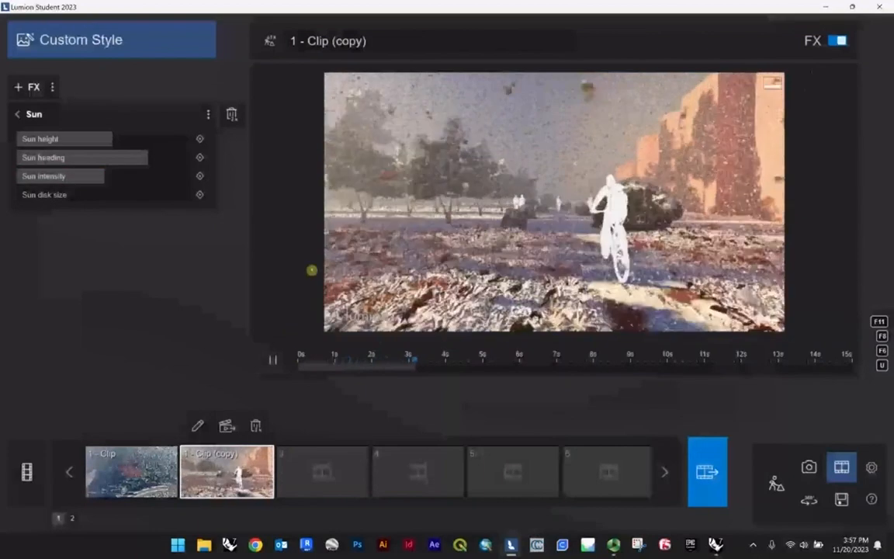
click(274, 361)
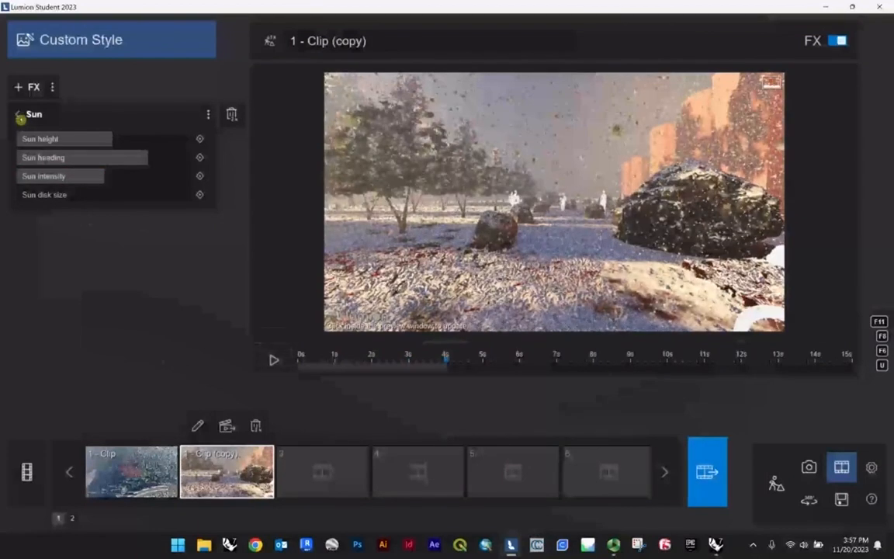
Add a Move effect to the second clip and open it for editing
click(19, 115)
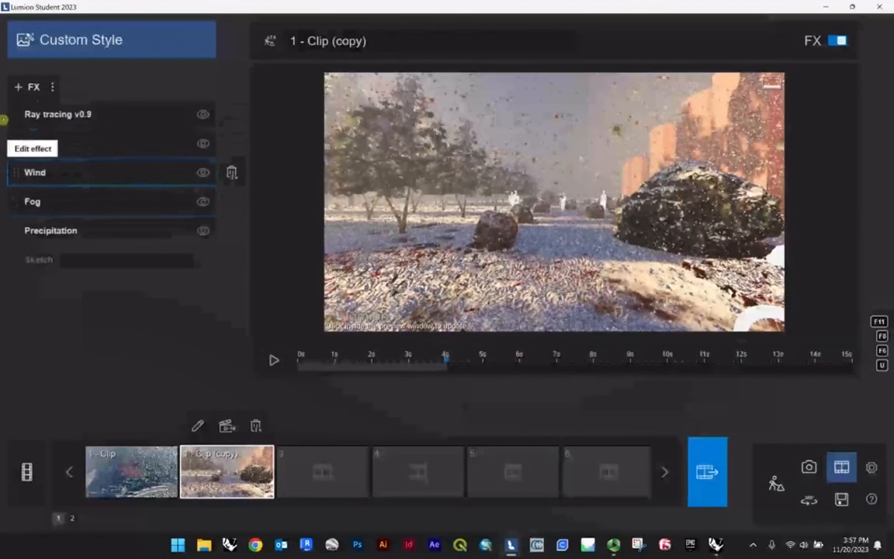
click(26, 87)
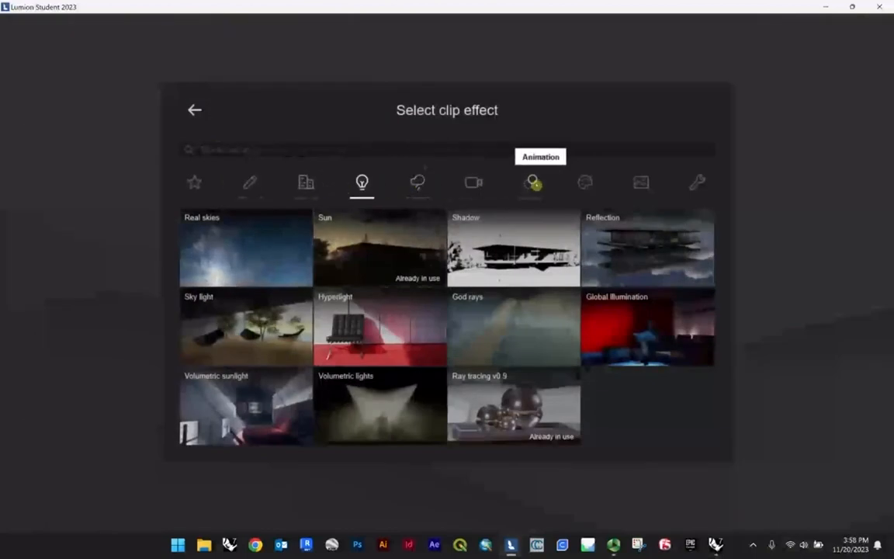
click(534, 184)
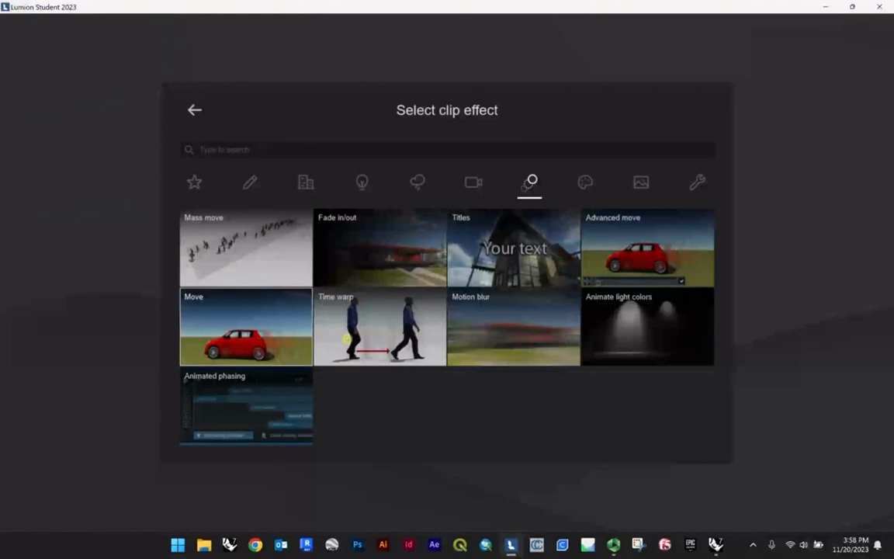
click(215, 356)
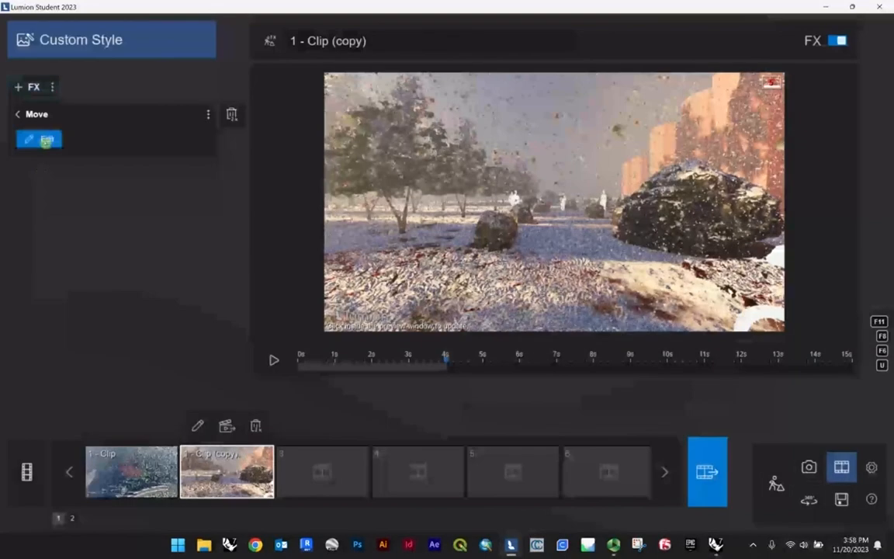
click(38, 139)
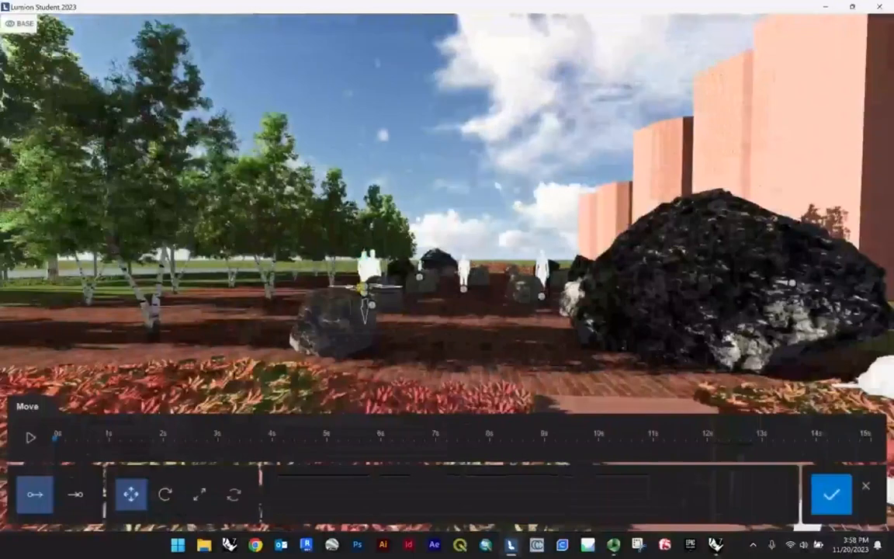
Set the middle cyclist's end position in the Move effect, moving the figure forward from the path into the boulder area
key(s)
right_drag(433, 290, 415, 256)
key(s)
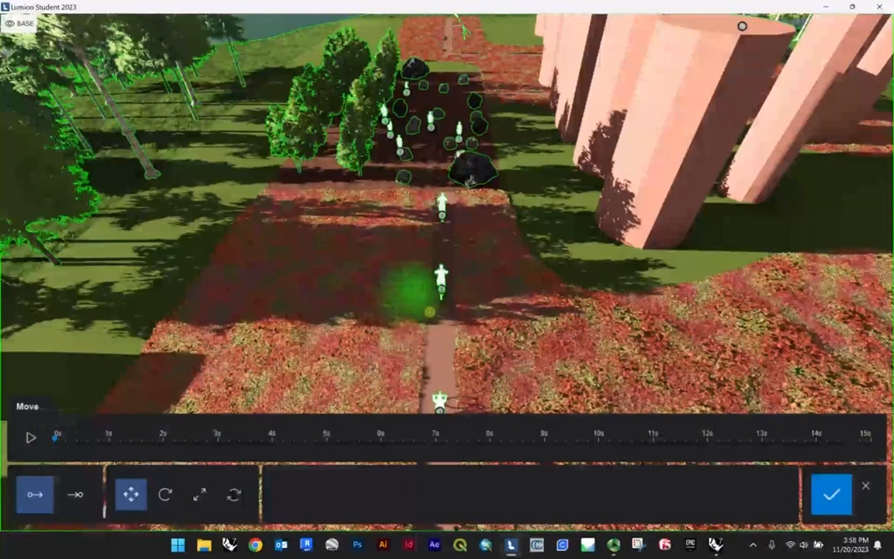
right_drag(420, 288, 439, 308)
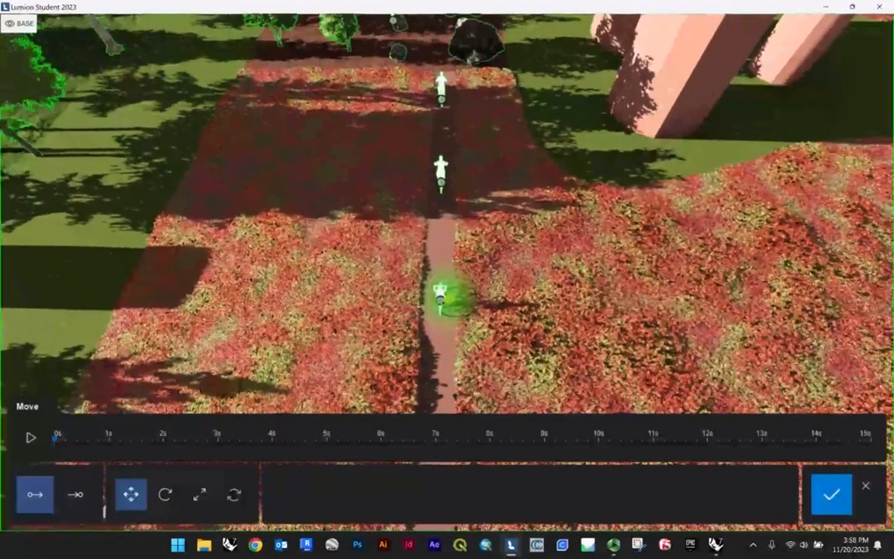
scroll(426, 264, down, 1)
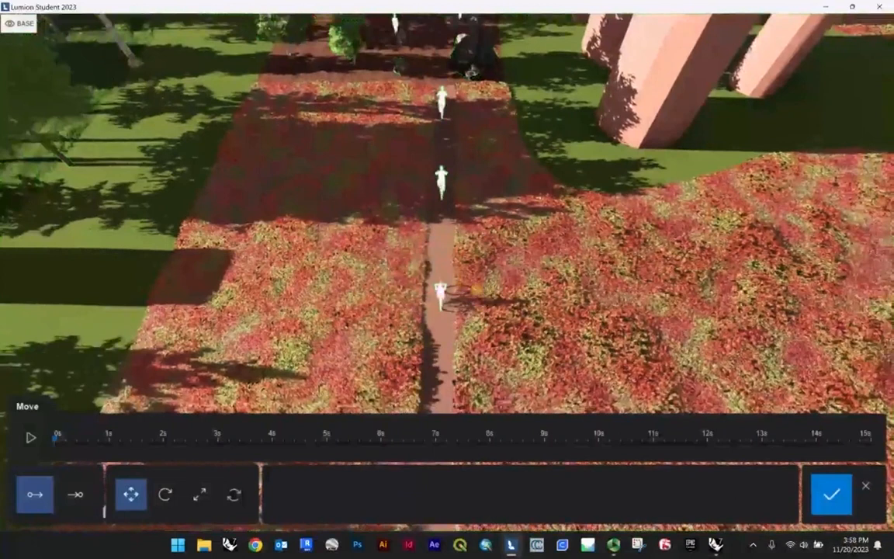
right_drag(453, 276, 460, 256)
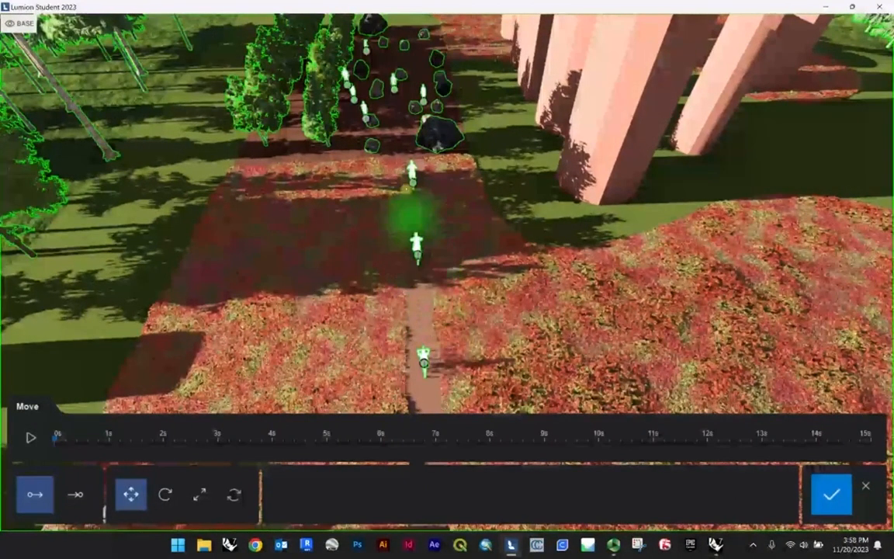
right_drag(475, 80, 491, 39)
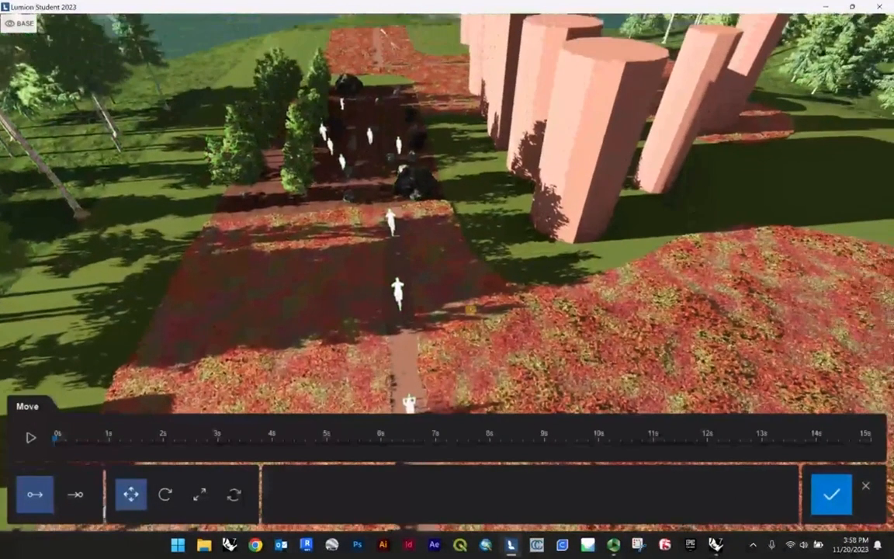
click(31, 496)
click(394, 299)
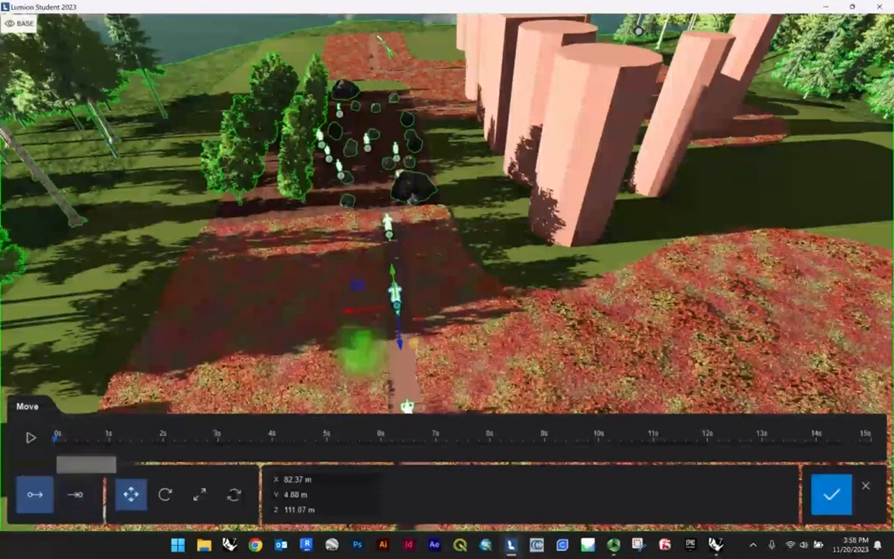
click(76, 497)
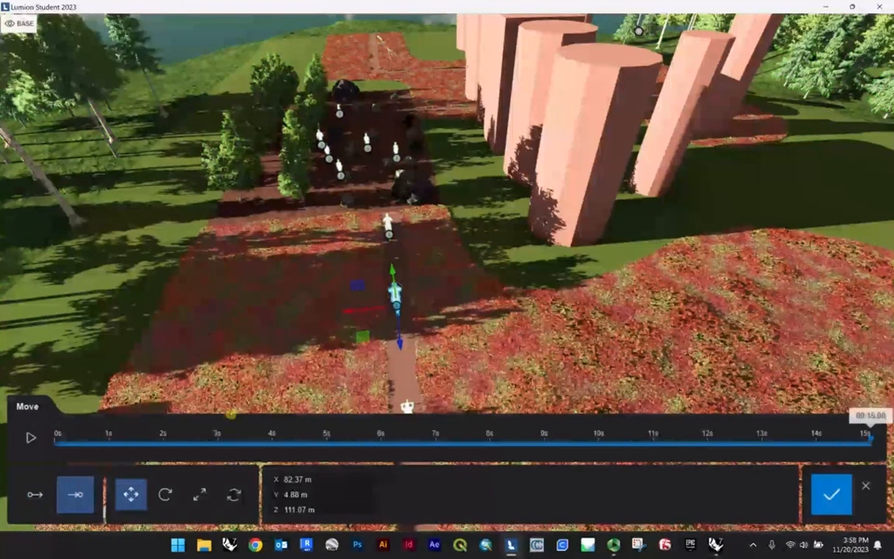
drag(396, 293, 372, 149)
Preview the cyclist's movement from its start position and accept the Move effect
click(34, 494)
click(31, 437)
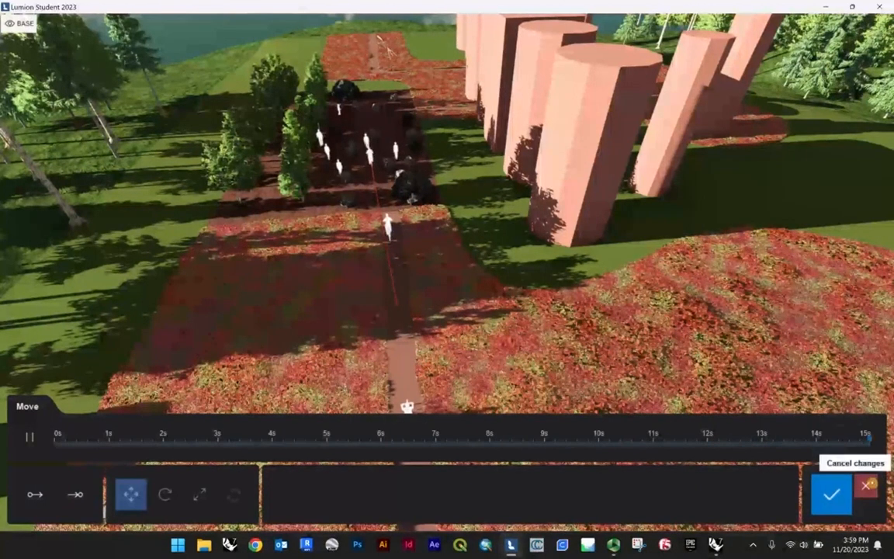
click(844, 500)
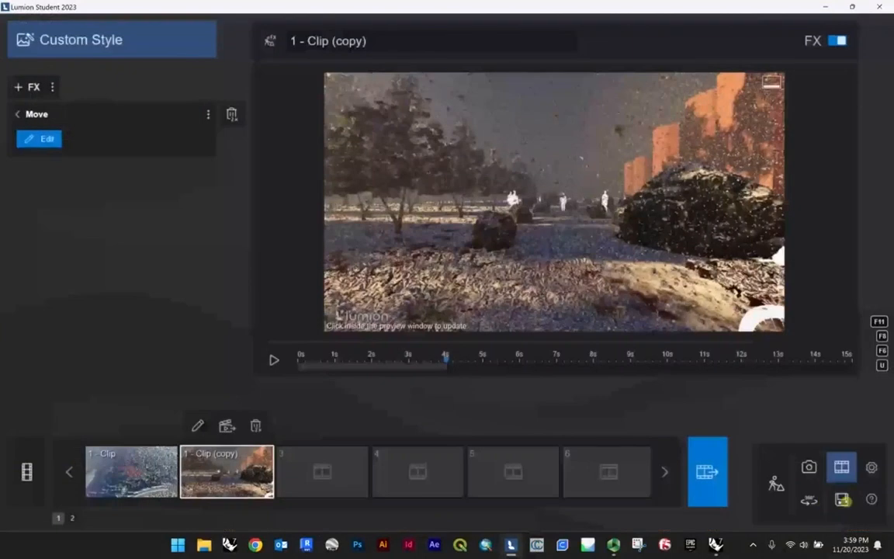
Reopen the Move effect and shift the central pedestrian's start position to about X 84.50 m, Z 97.83 m, near the front boulders
click(39, 138)
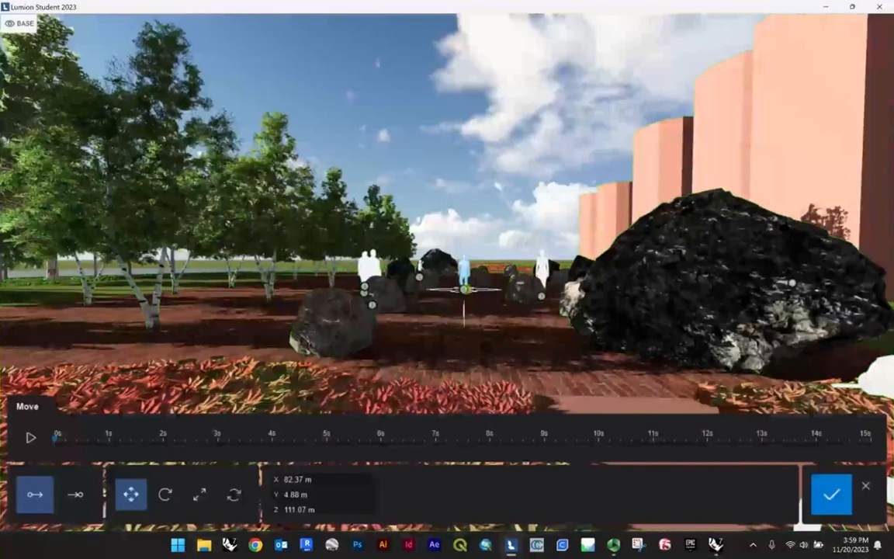
key(w)
right_drag(476, 321, 424, 334)
key(s)
drag(424, 193, 460, 303)
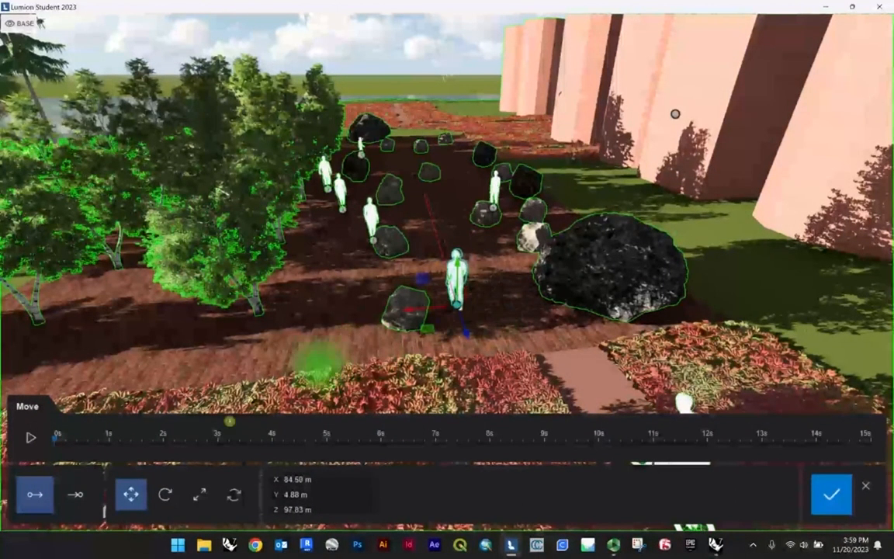
Check the pedestrian's end position and rotation, preview the walk, and accept the Move effect
click(76, 494)
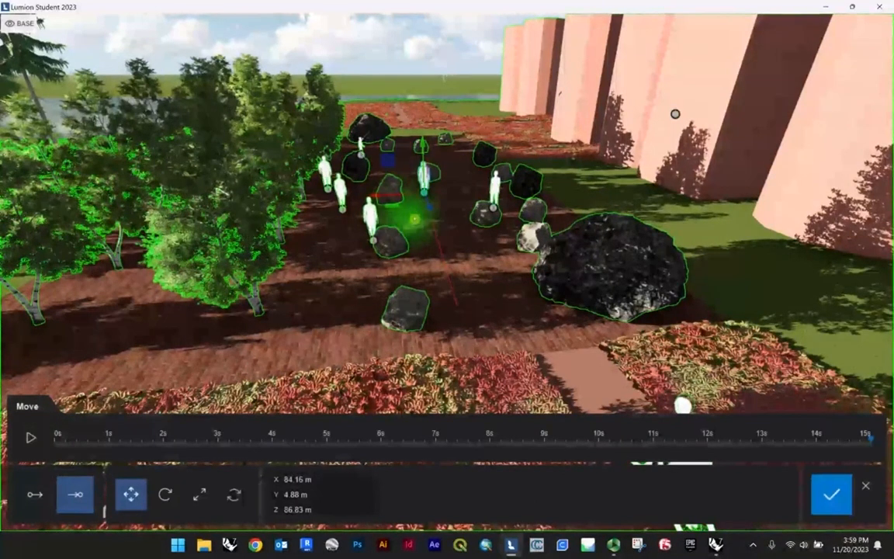
click(165, 494)
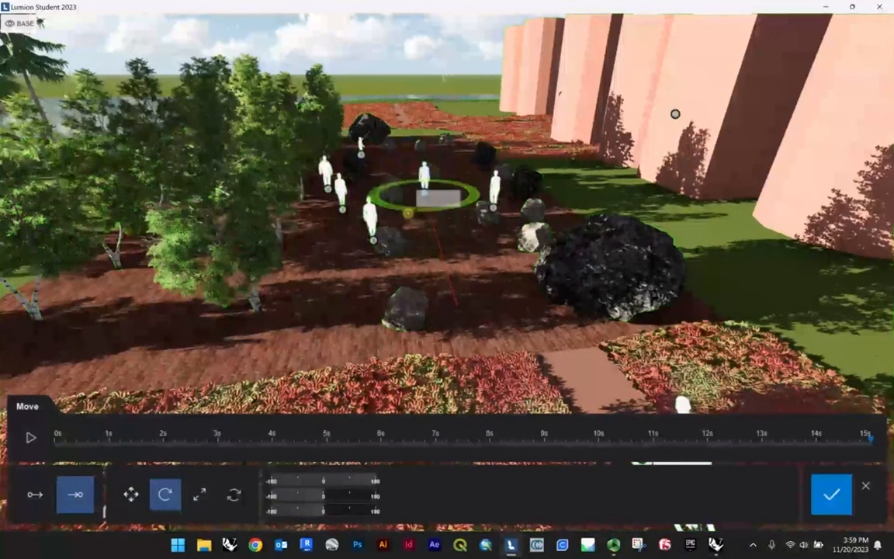
click(35, 494)
click(32, 438)
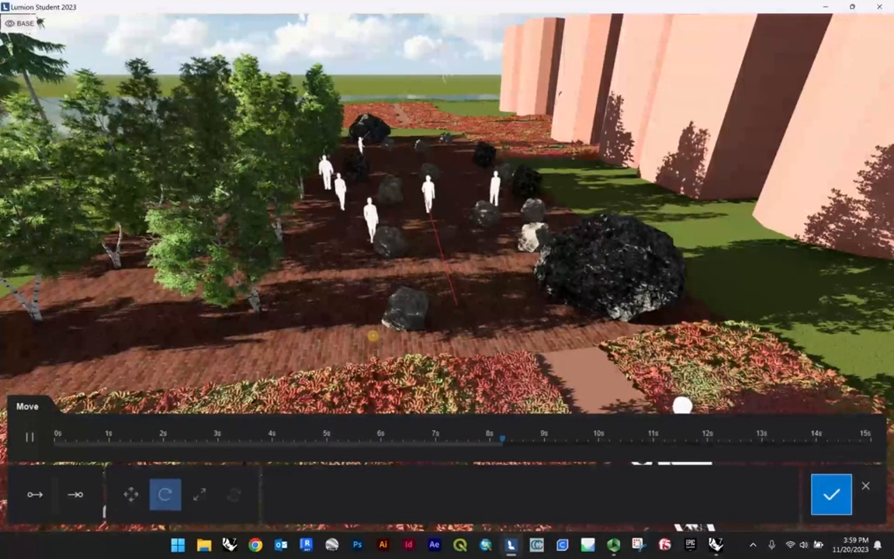
click(831, 495)
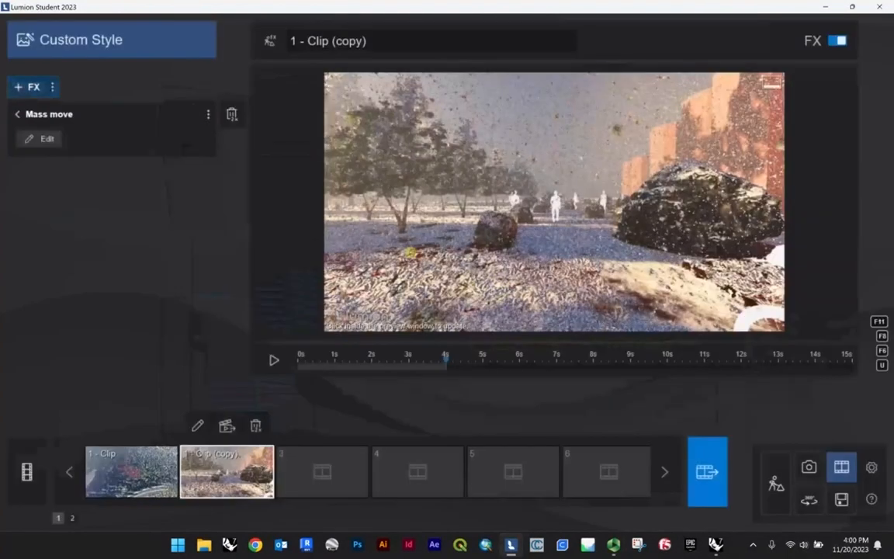
Open the Mass move effect and draw a multi-node path following the walkway past the cyclists and bending between the boulders
click(41, 139)
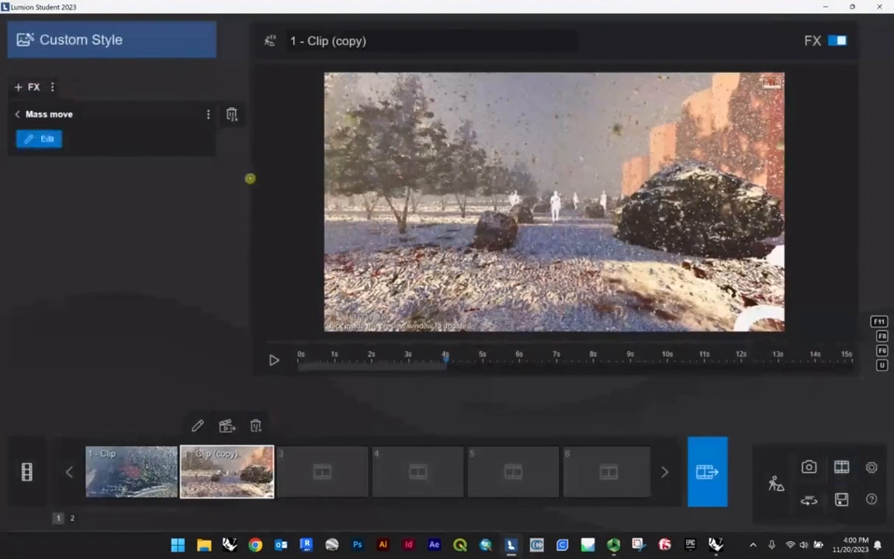
scroll(449, 269, down, 6)
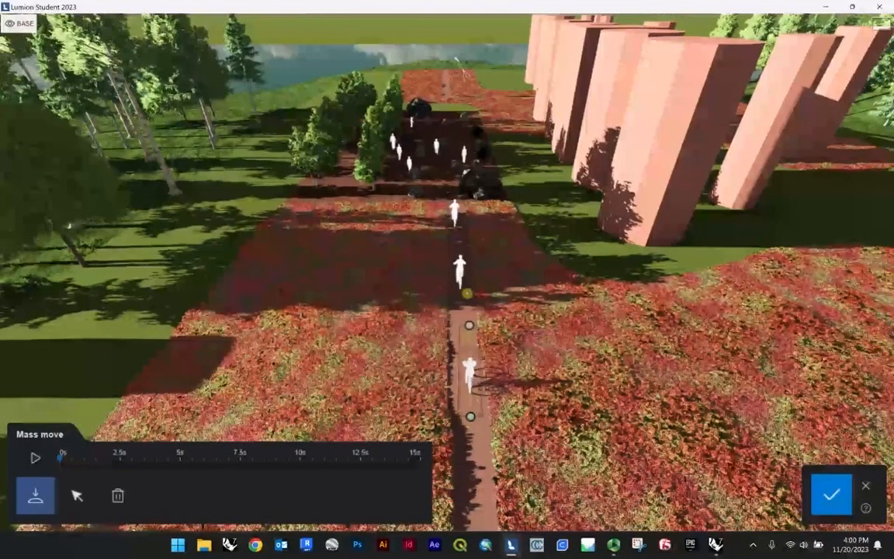
click(455, 198)
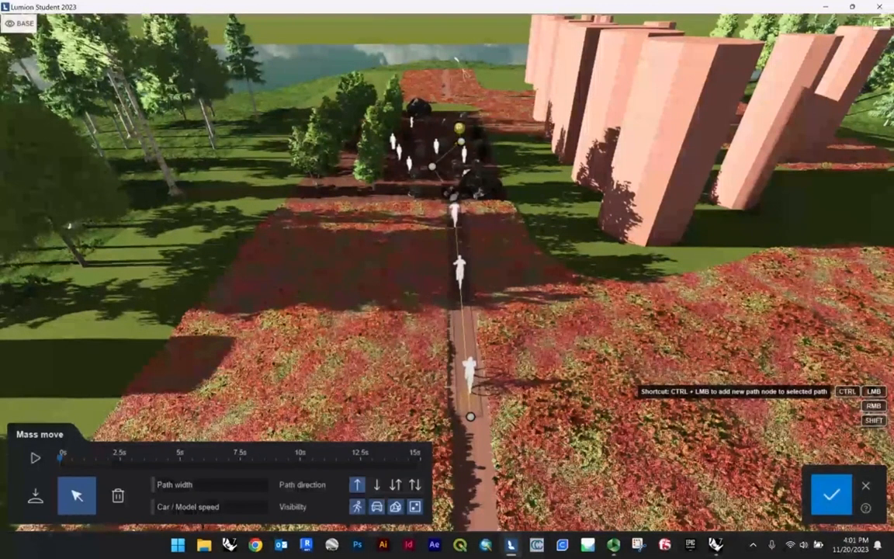
ctrl+click(469, 127)
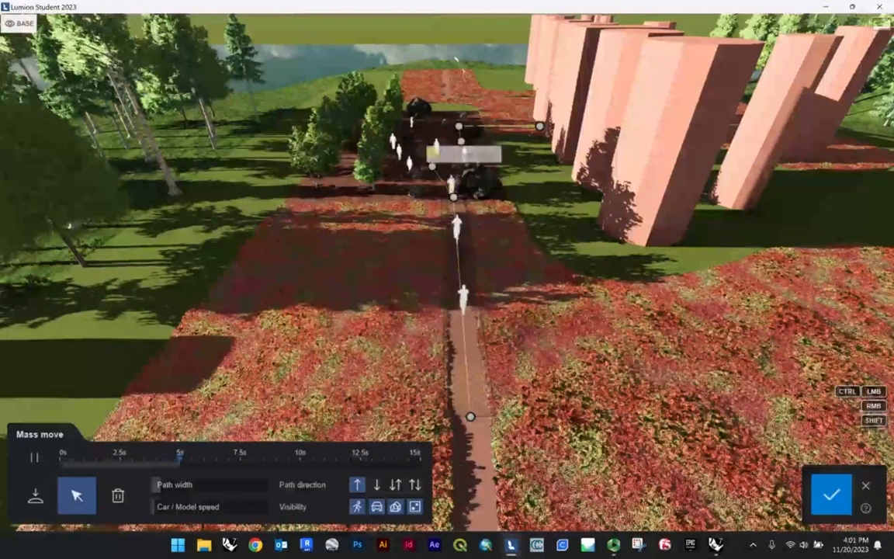
Raise the Mass move path's car/model speed, accept the path, and preview the second clip
key(w)
right_drag(458, 60, 459, 206)
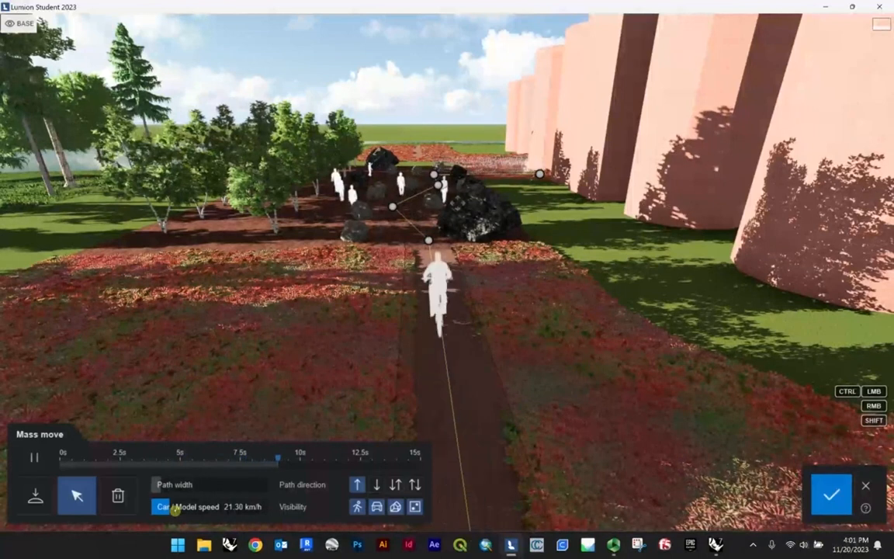
drag(176, 509, 176, 508)
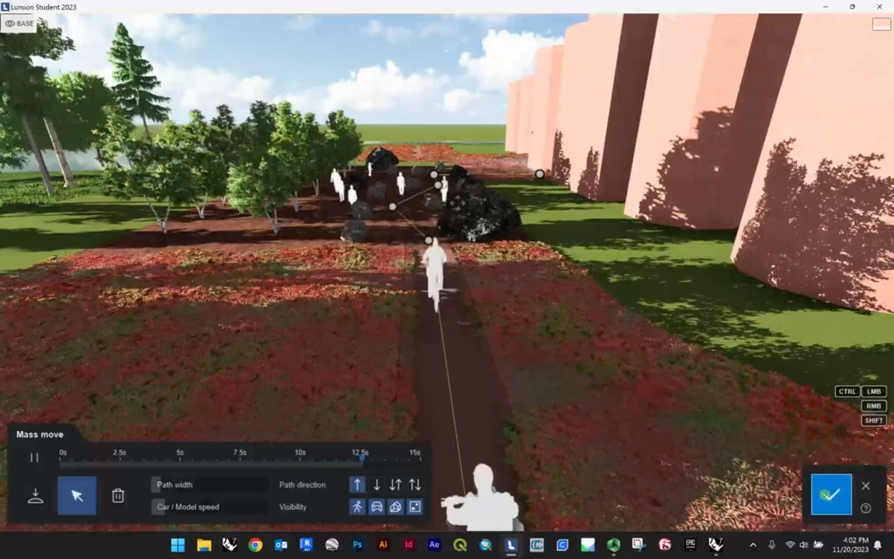
click(831, 494)
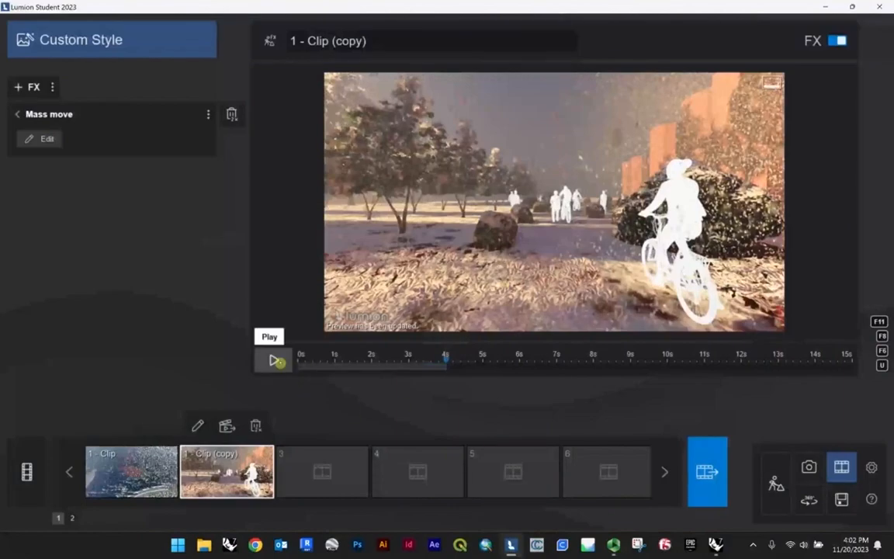
click(274, 359)
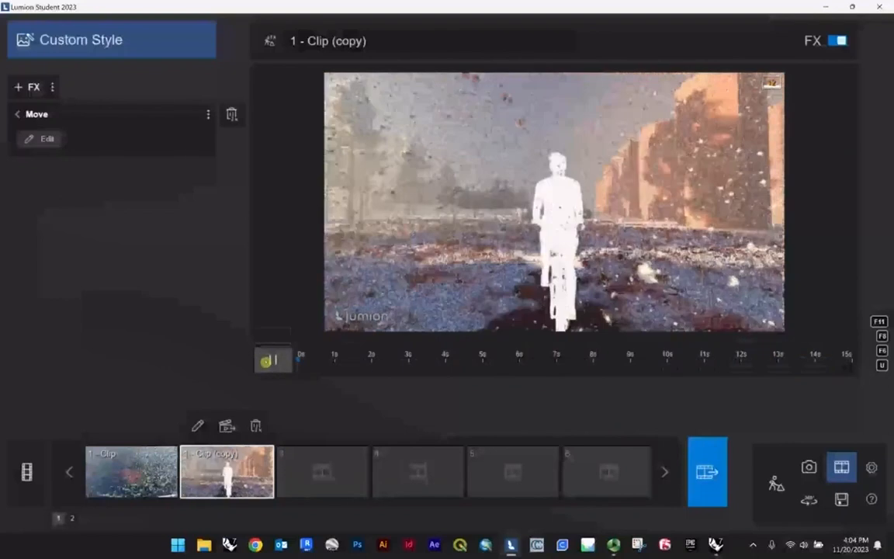
Switch to build mode and place fire 06 effects on both sides of the walkway in front of the boulders
click(19, 84)
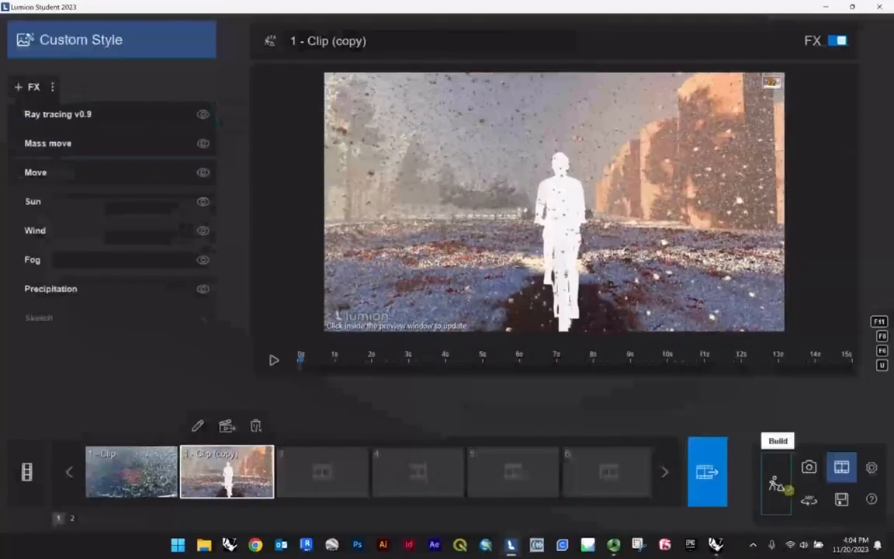
click(776, 483)
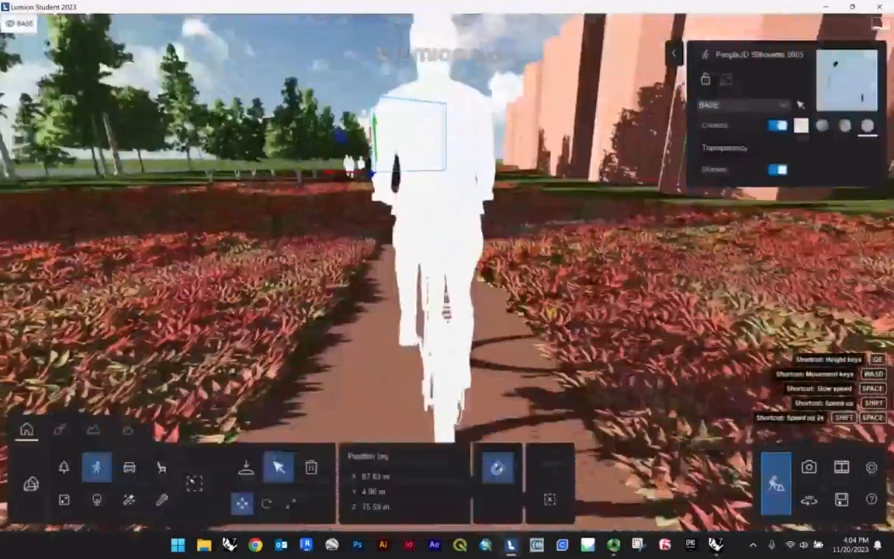
key(w)
right_drag(482, 311, 611, 493)
key(s)
key(a)
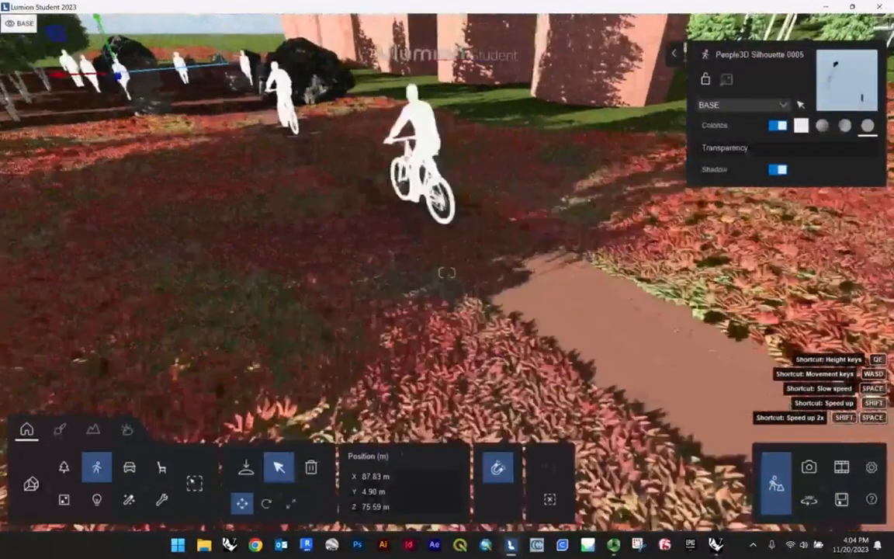
right_drag(194, 508, 151, 491)
click(129, 499)
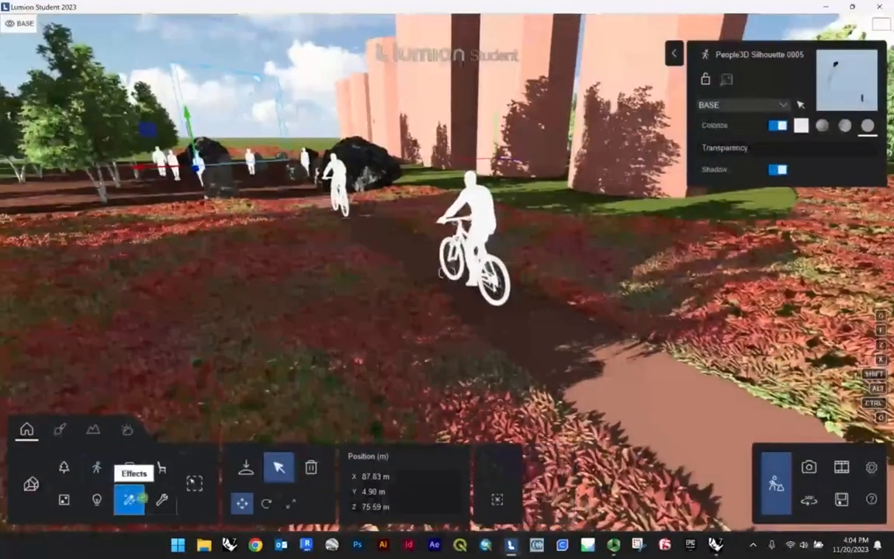
click(245, 466)
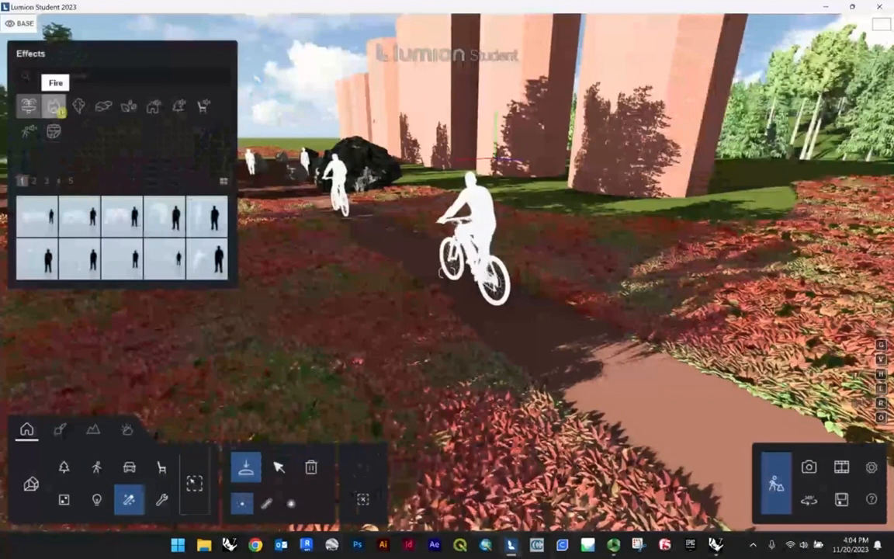
click(56, 108)
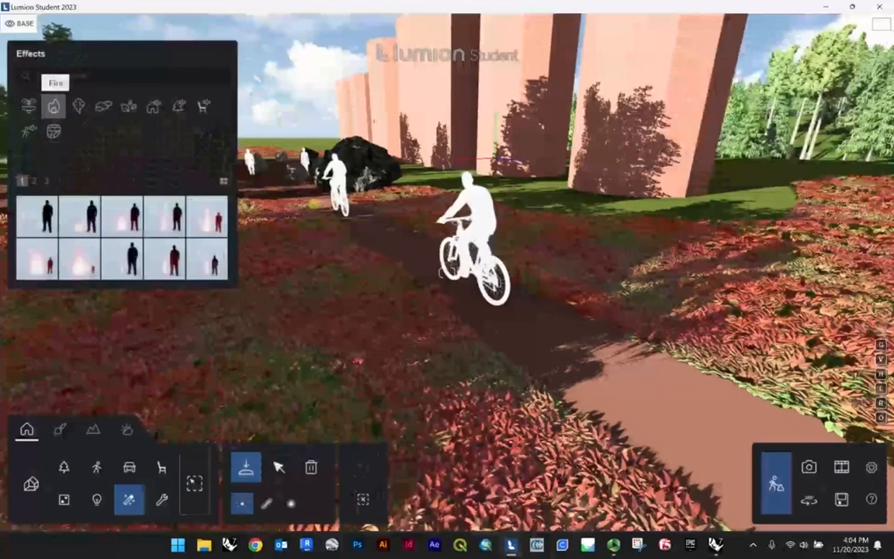
click(87, 261)
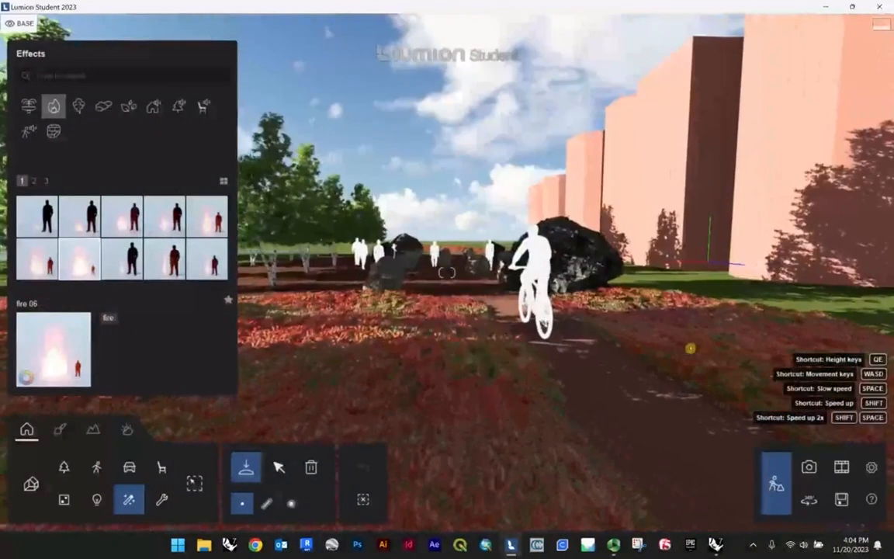
click(639, 308)
click(367, 336)
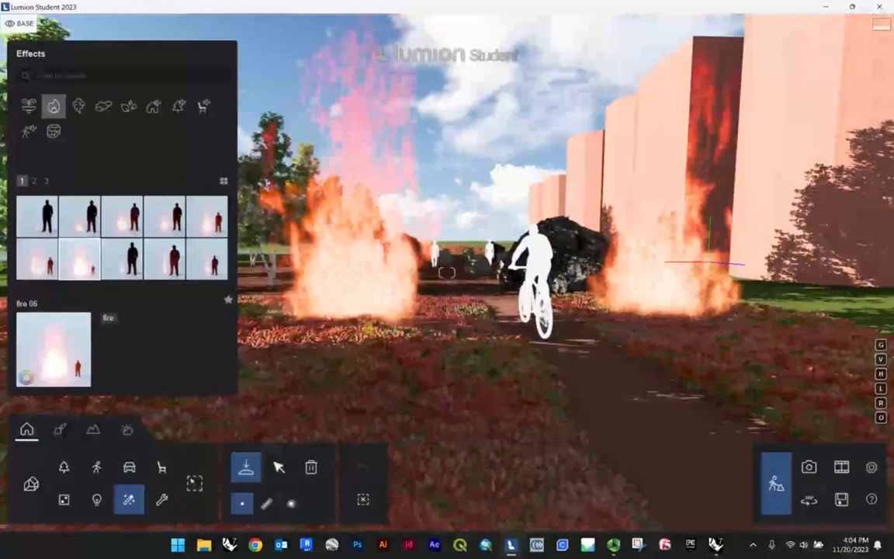
click(630, 423)
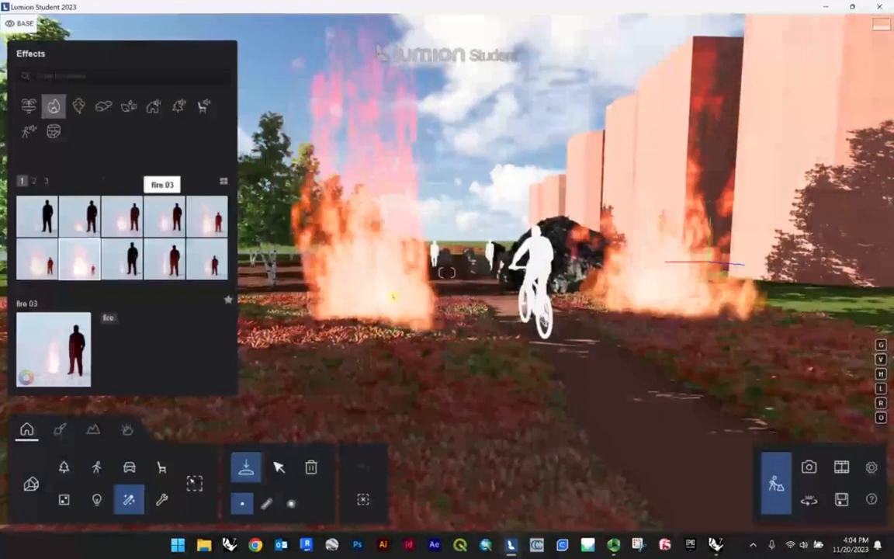
Add white smoke beside the fires and place Fog 03 over the walkway between the cyclists
click(78, 106)
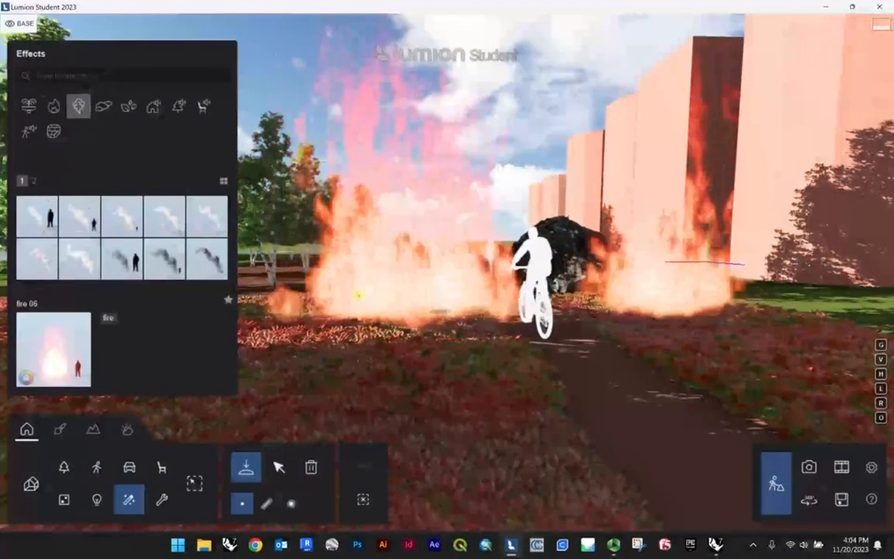
click(80, 218)
click(103, 106)
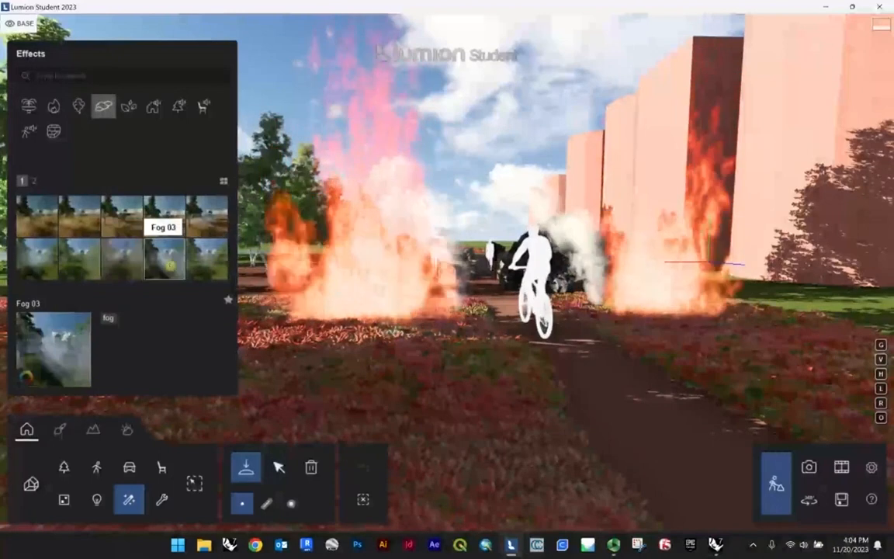
click(164, 259)
key(s)
key(s)
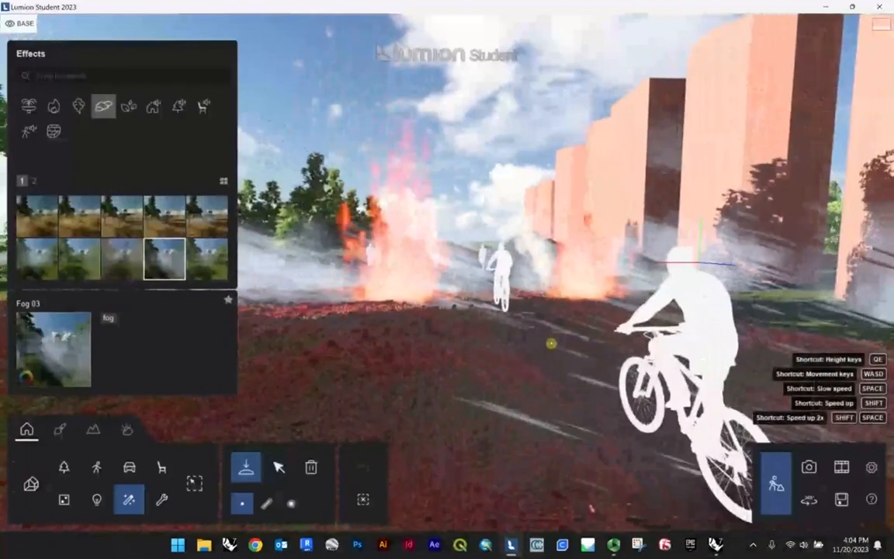
click(557, 393)
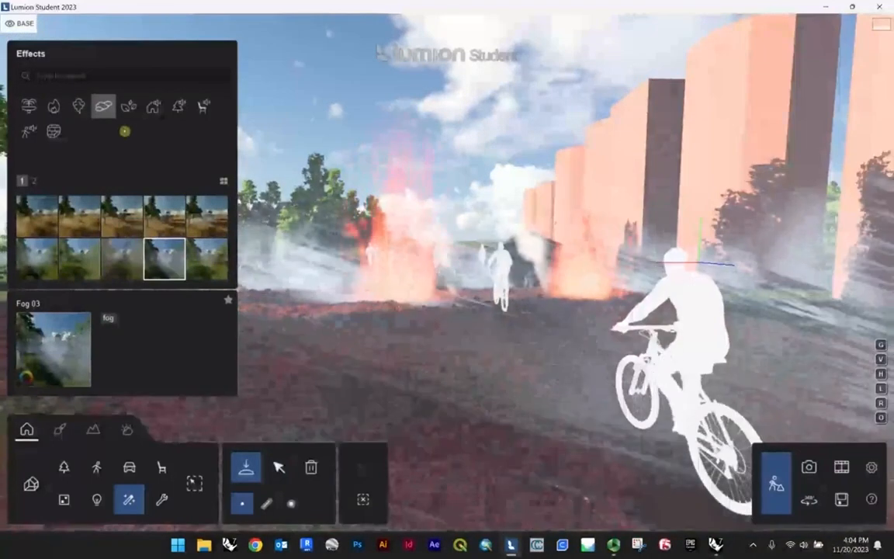
Place the leaves 03 effect over the walkway between the fires and check it from along the path
click(129, 106)
click(126, 218)
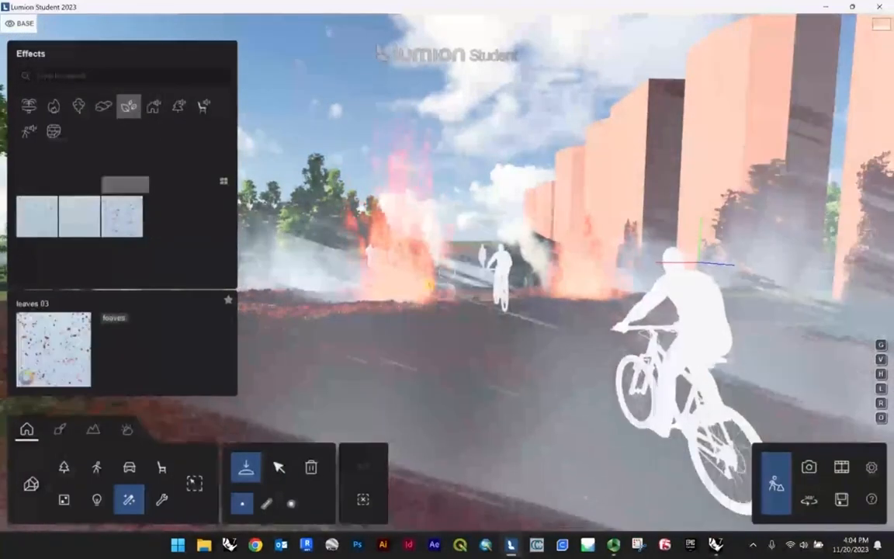
key(w)
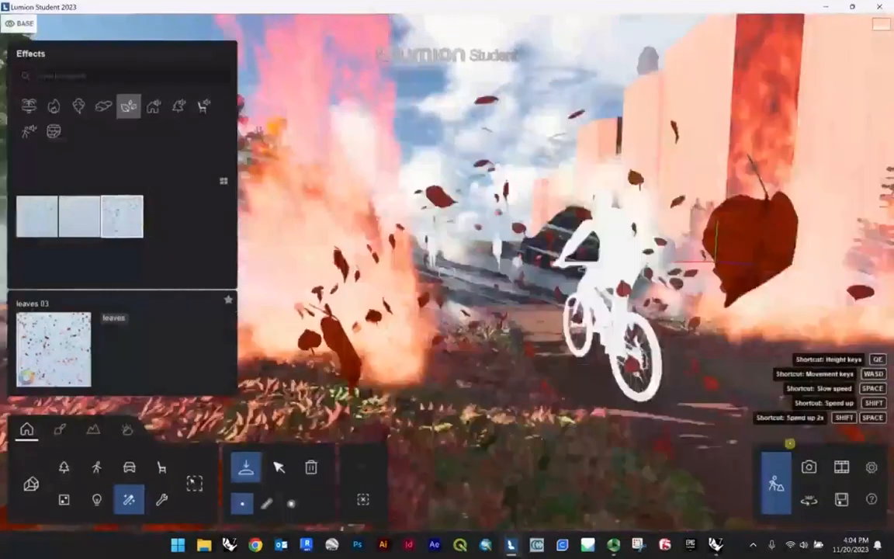
key(d)
key(s)
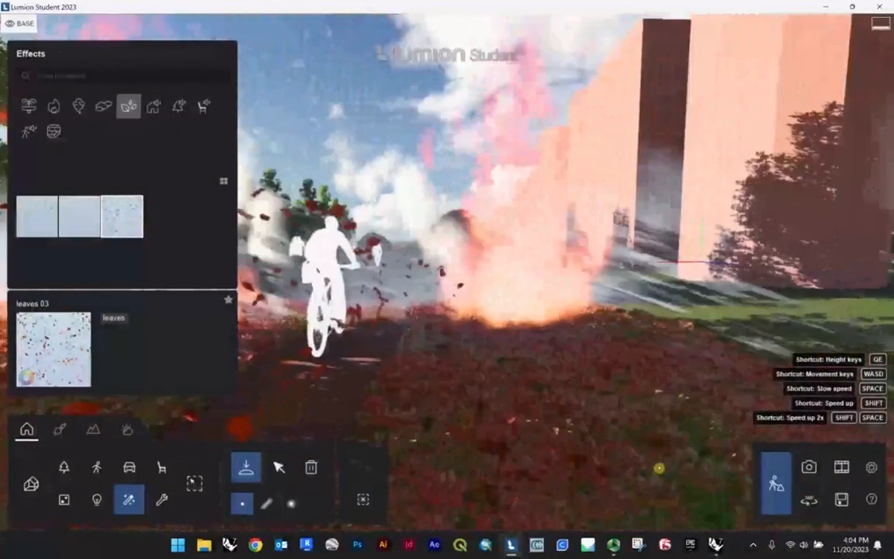
key(a)
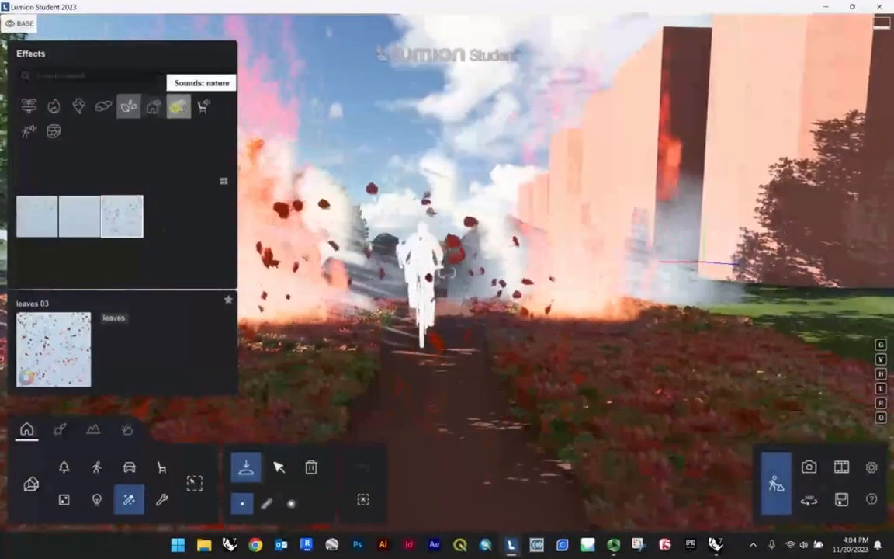
Choose Fountain013 from the fountain effects and place it by the far boulders on the plaza
click(29, 107)
key(w)
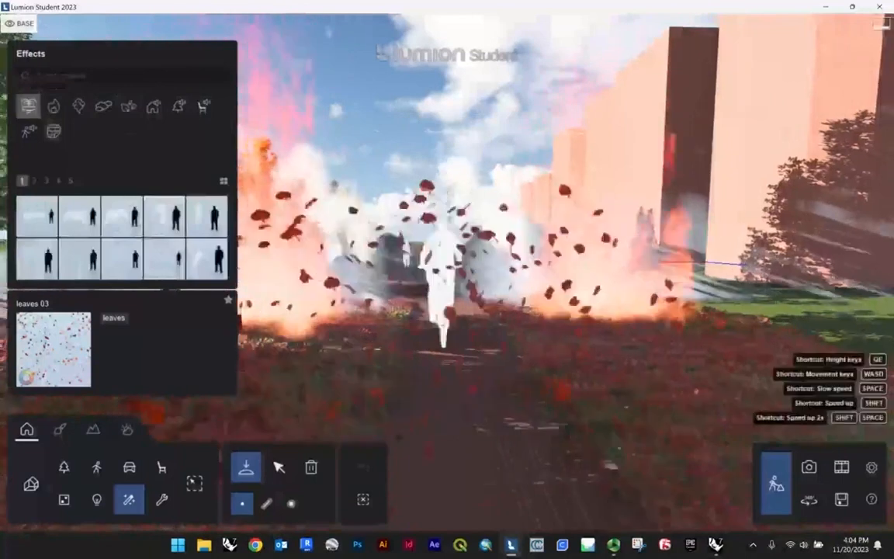
right_drag(487, 388, 483, 364)
key(w)
mouse_move(604, 464)
right_down()
mouse_move(596, 429)
mouse_move(598, 457)
right_up()
scroll(105, 217, down, 1)
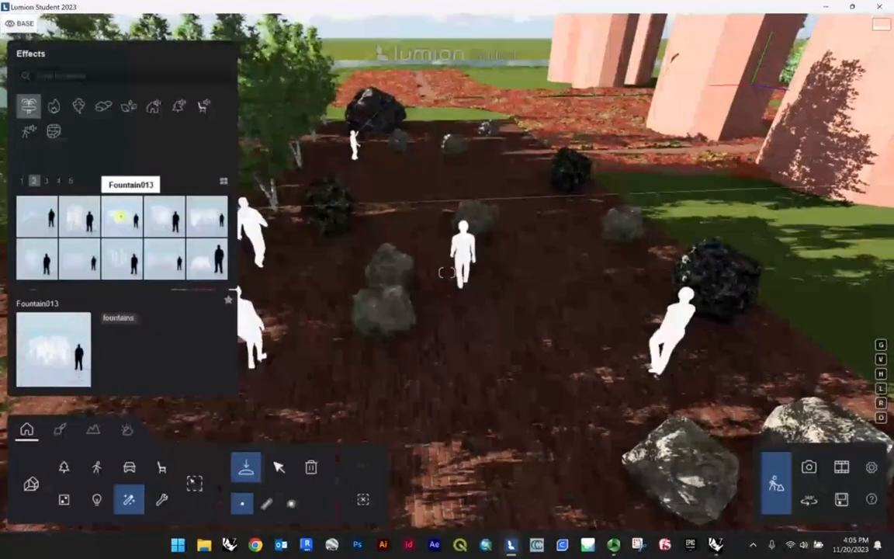
click(122, 218)
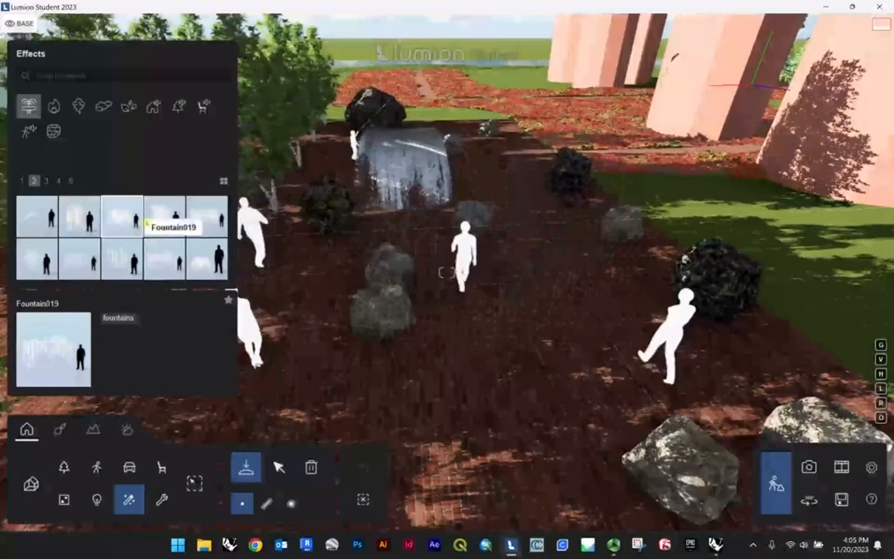
Place a fountainStream 04 jet on the plaza and another fountain behind it, and check the effects from above
click(59, 180)
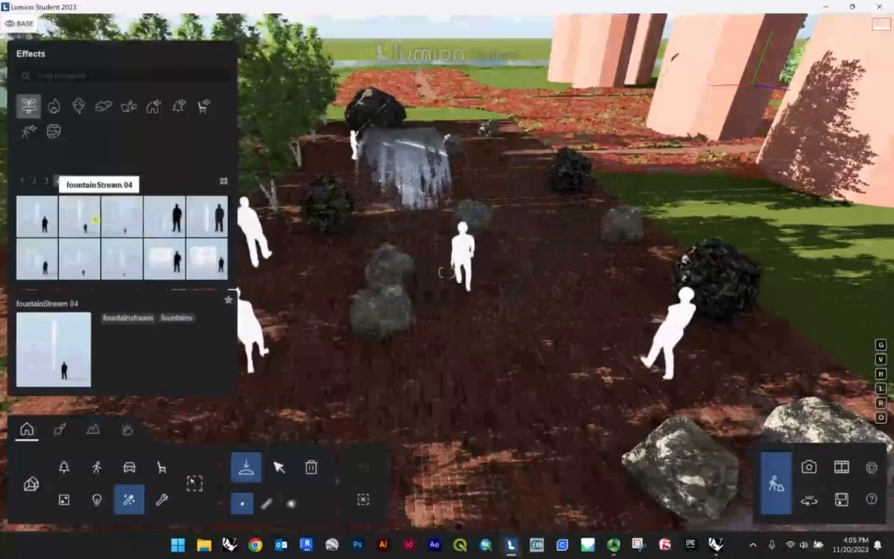
click(94, 219)
click(406, 202)
key(s)
click(207, 259)
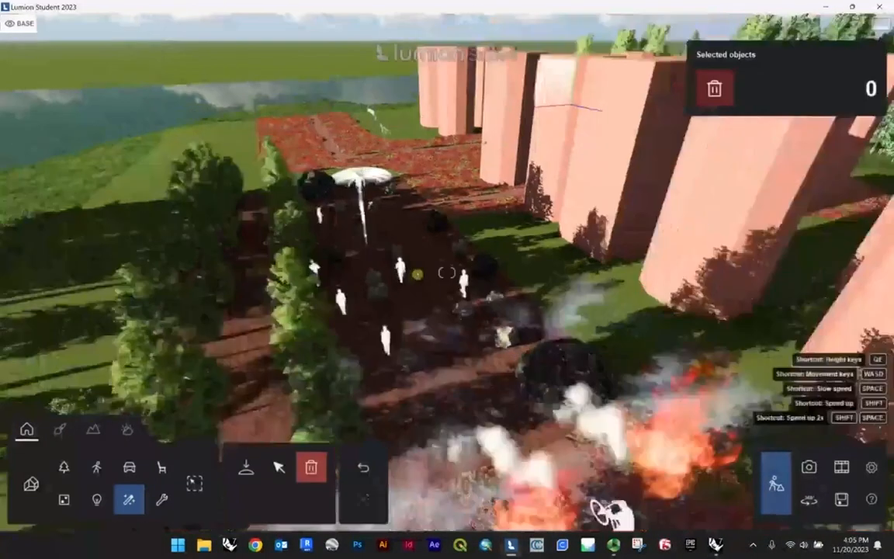
key(s)
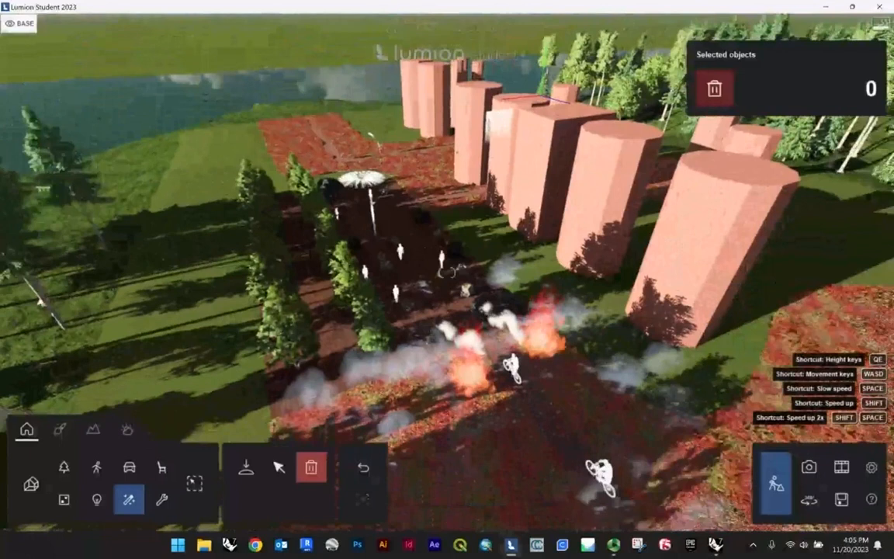
right_drag(447, 271, 505, 357)
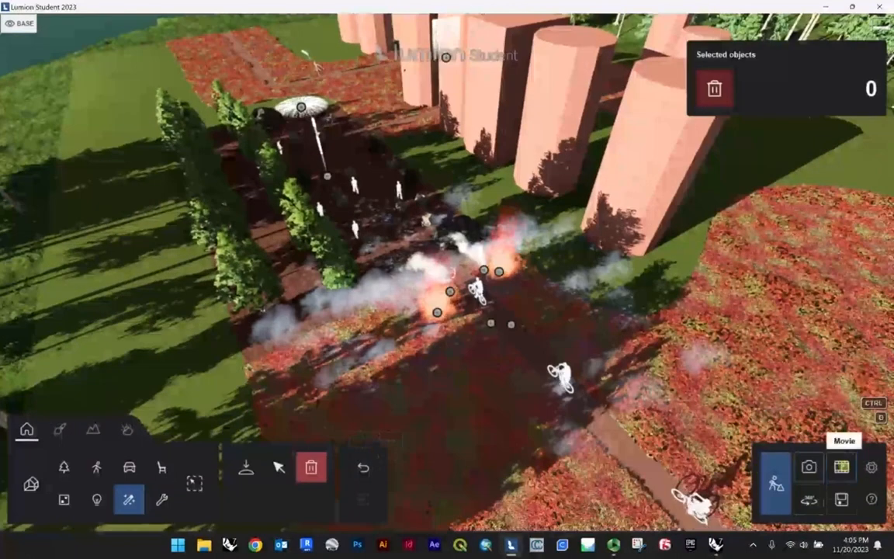
Return to movie mode and preview the first clip and its copy with the new scene effects
click(841, 466)
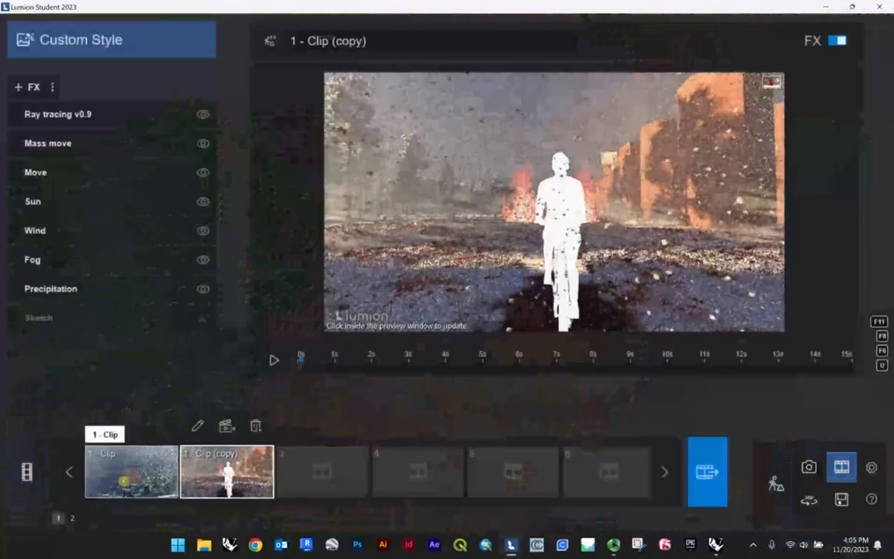
click(171, 489)
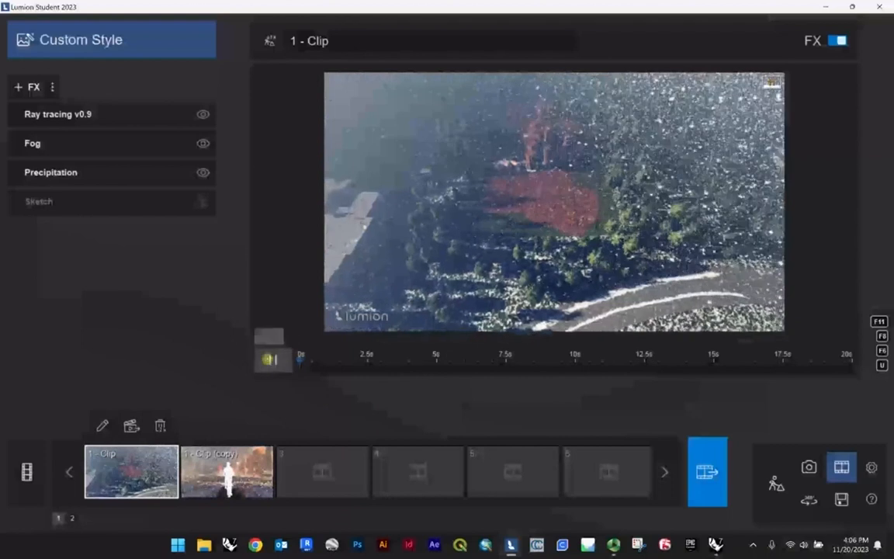
click(268, 359)
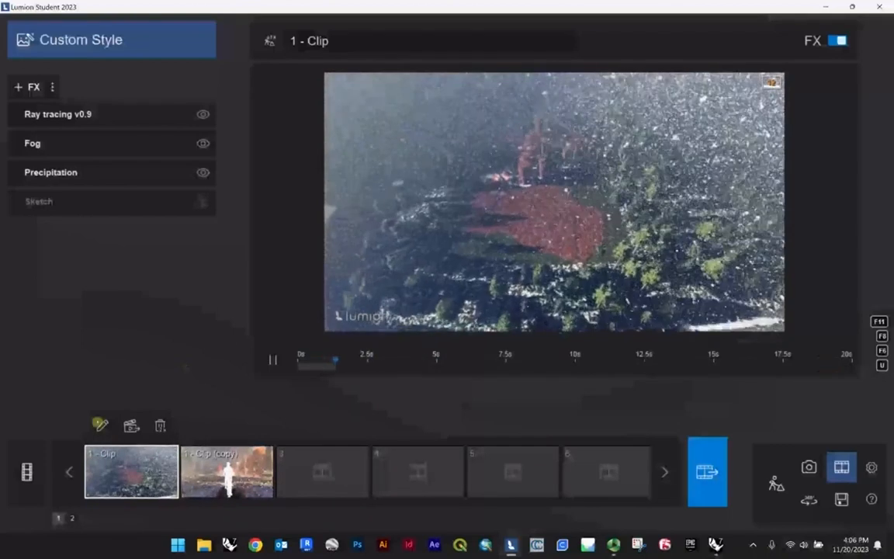
click(198, 472)
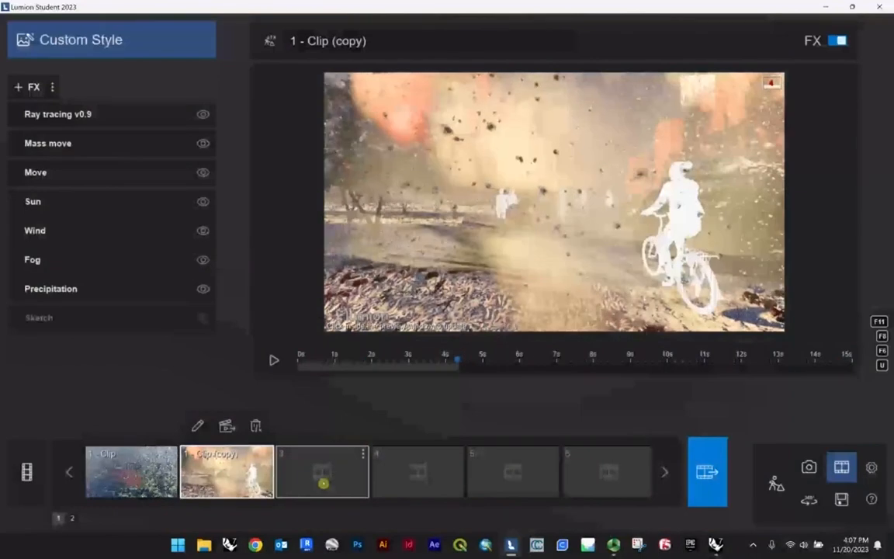
Create an orbit clip in the third slot, move its focus point to about X 80.79 m, Z 80.61 m, and reduce the end angle
click(323, 484)
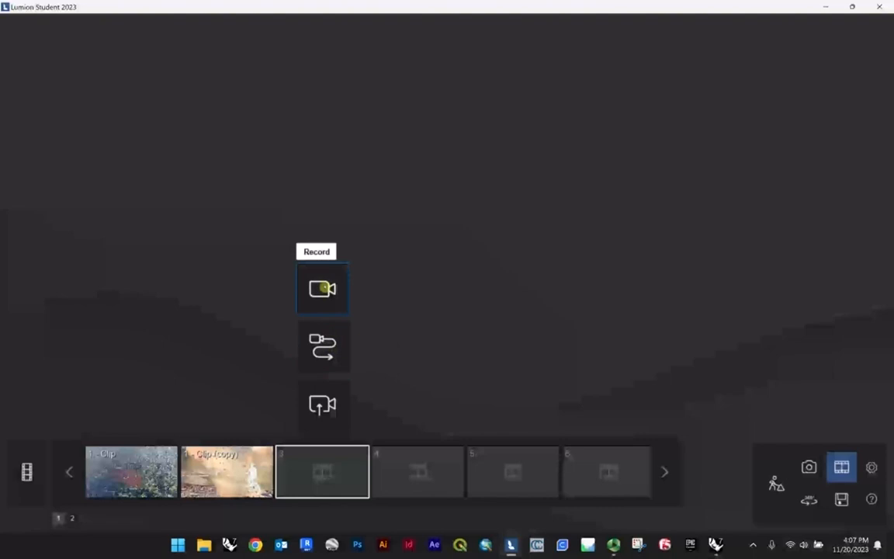
click(322, 349)
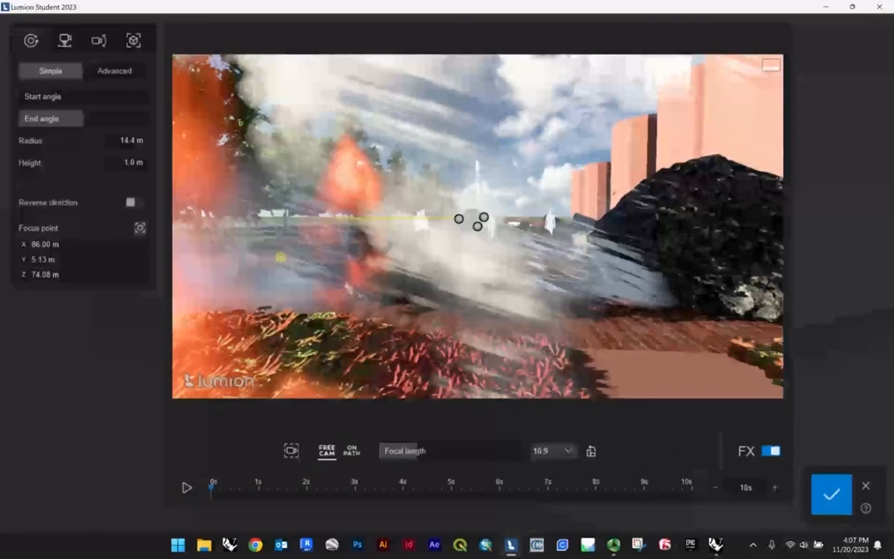
right_drag(414, 195, 437, 175)
scroll(453, 251, down, 5)
scroll(437, 177, up, 1)
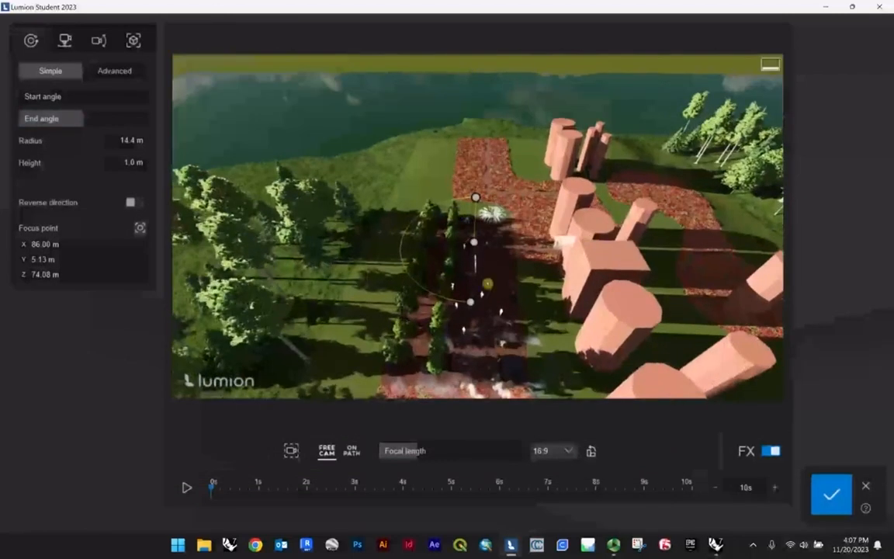
drag(471, 302, 430, 292)
click(43, 118)
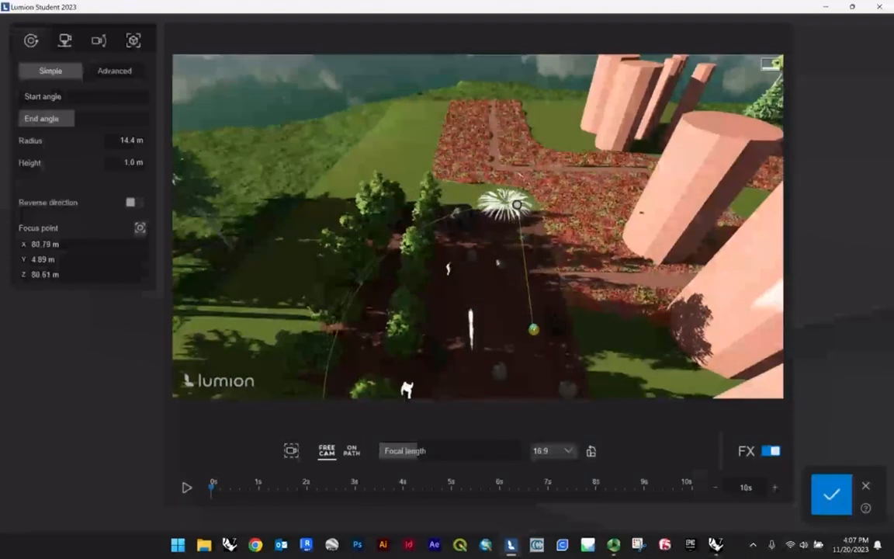
Shift the orbit's focus point to about X 80.80 m, Z 80.66 m, accept the clip, and preview it
click(534, 329)
scroll(497, 280, down, 4)
scroll(478, 227, up, 2)
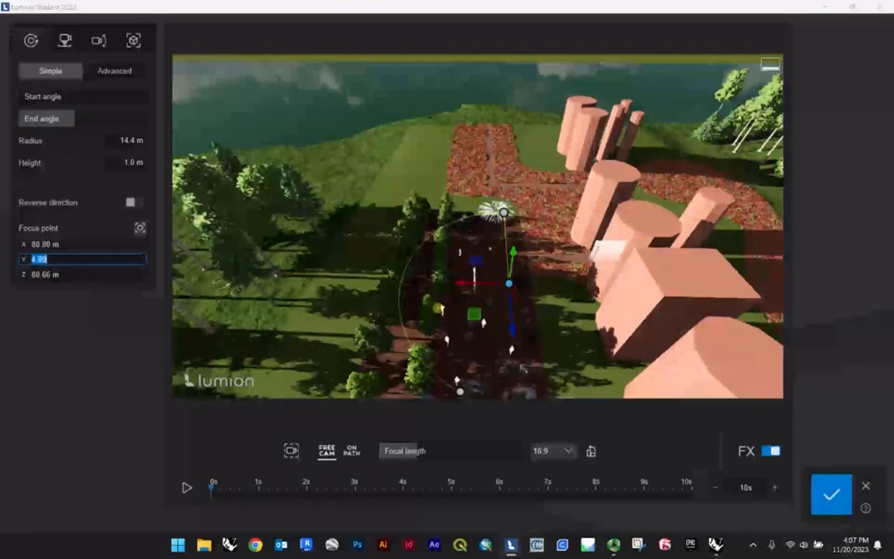
click(830, 502)
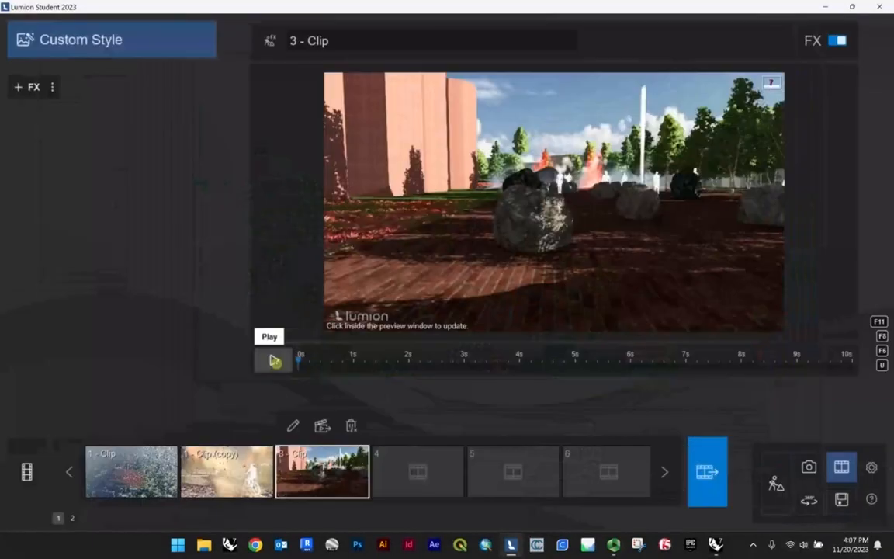
click(276, 361)
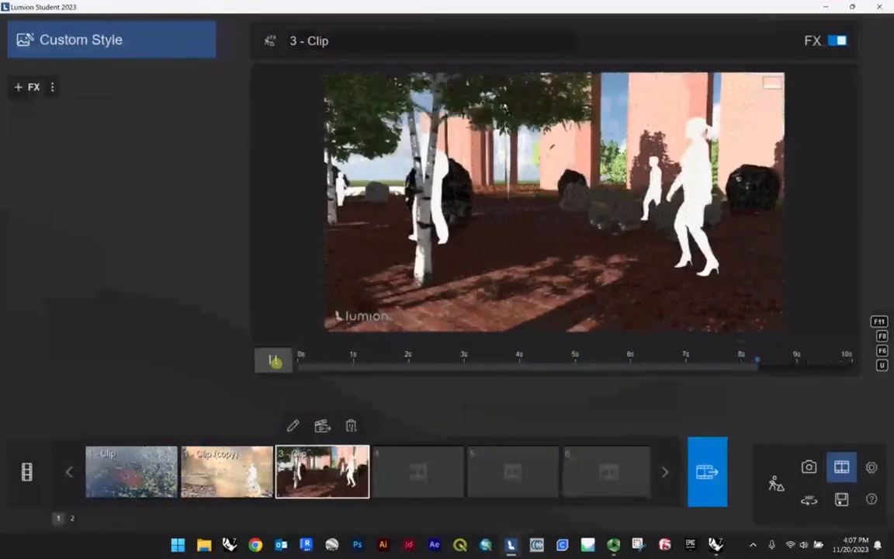
Stop the third clip's preview and paste the copied effects onto that clip
click(274, 359)
click(363, 454)
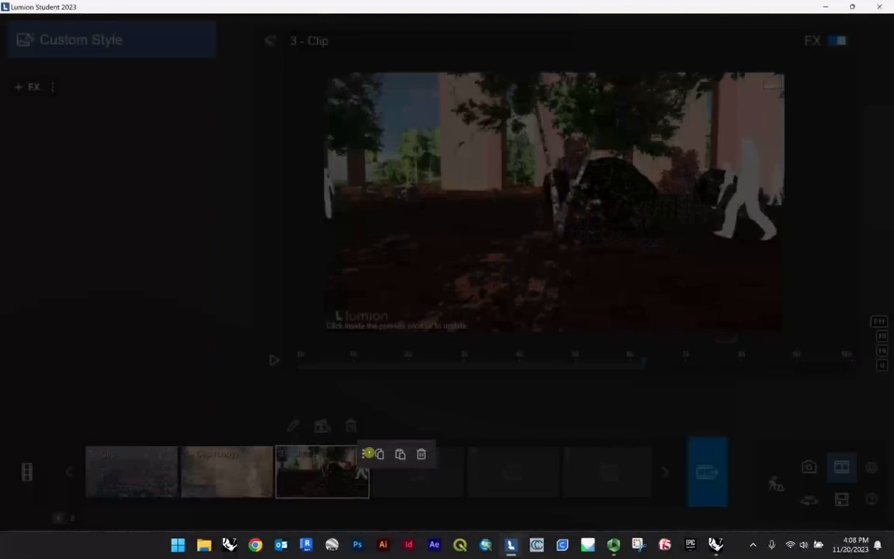
click(315, 458)
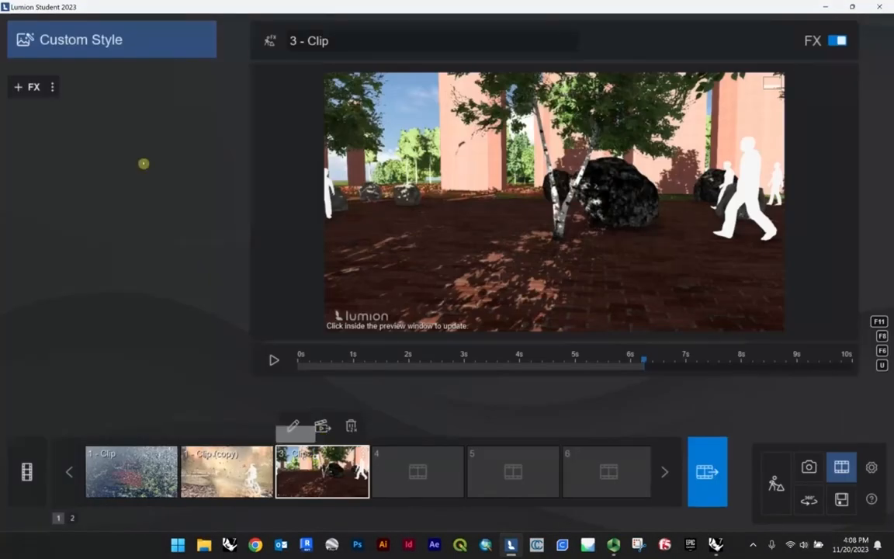
click(54, 87)
click(90, 86)
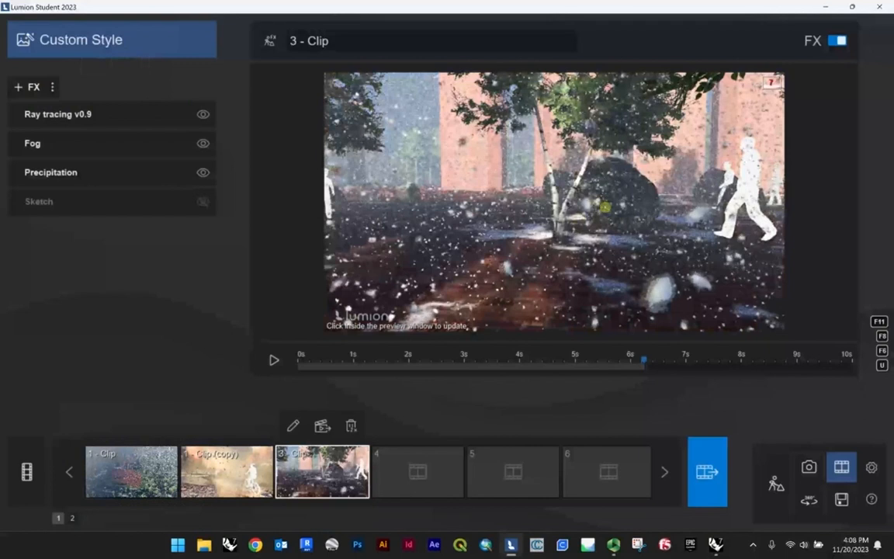
Preview the third clip, and replace its Precipitation effect with a Pastel sketch effect
click(273, 360)
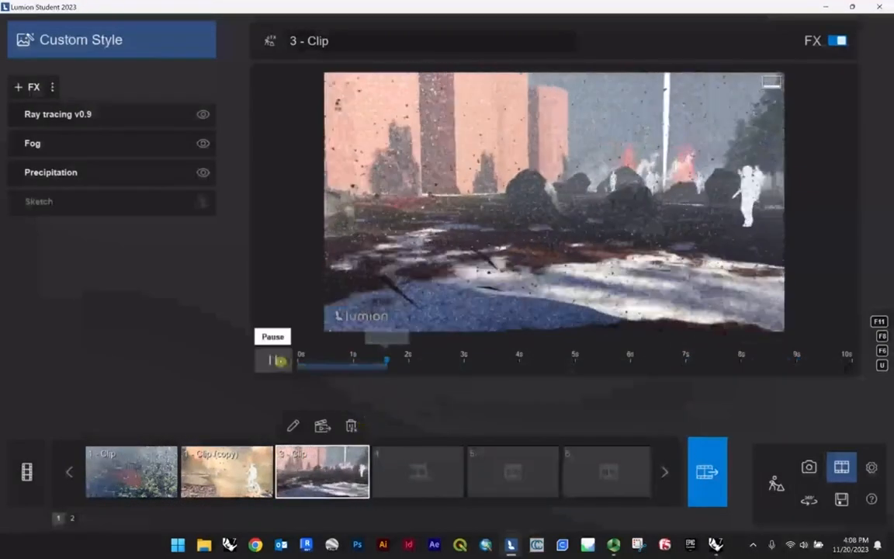
click(276, 360)
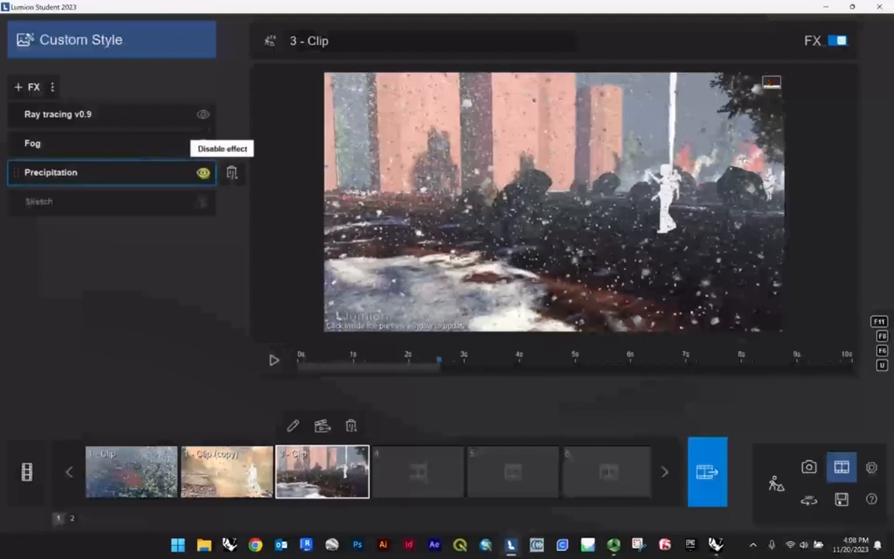
click(174, 173)
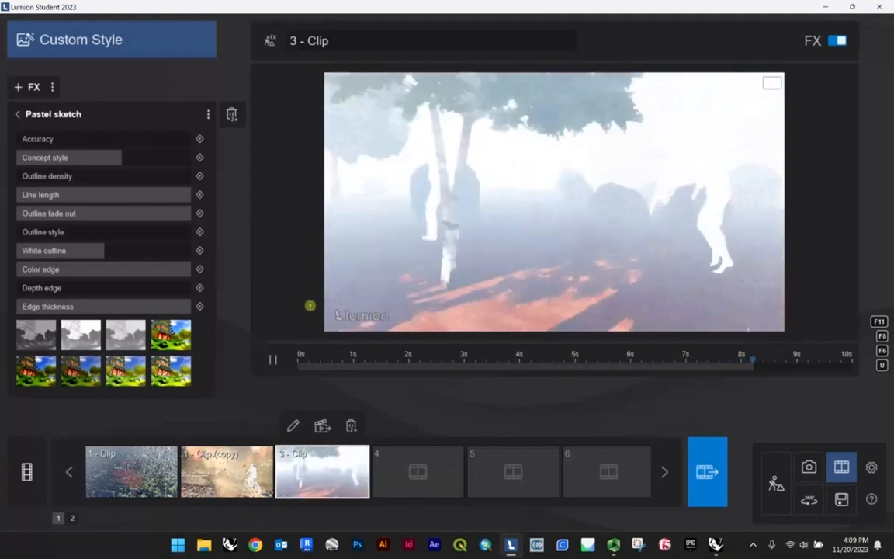
click(276, 360)
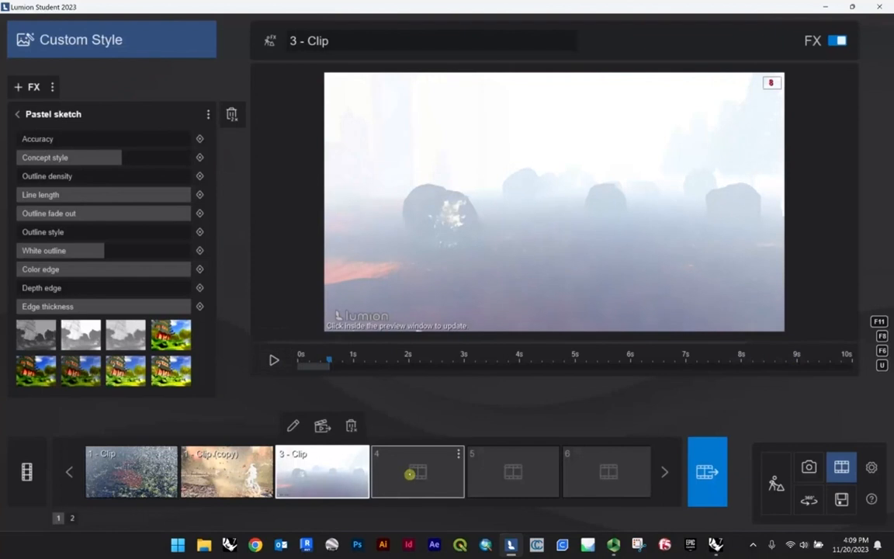
Add a camera preset path clip in the fourth slot and switch it to a path with start and end points
click(409, 475)
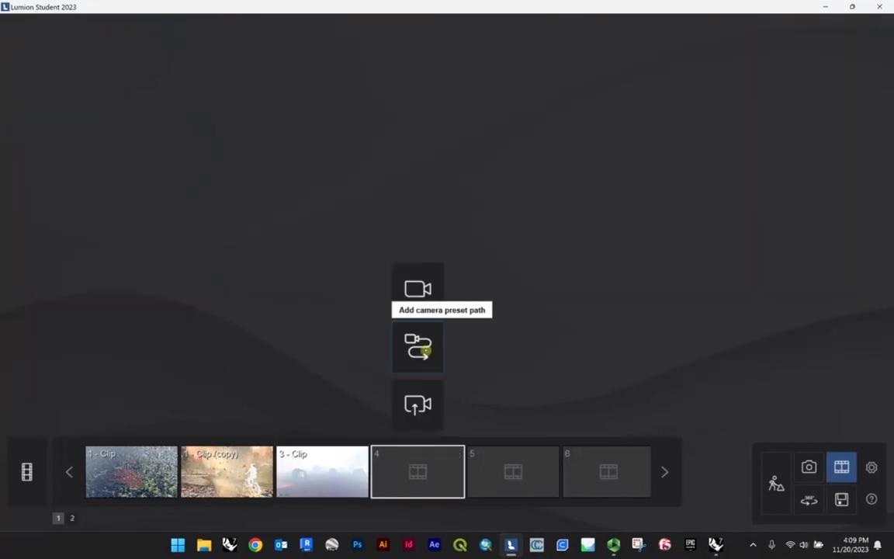
click(443, 366)
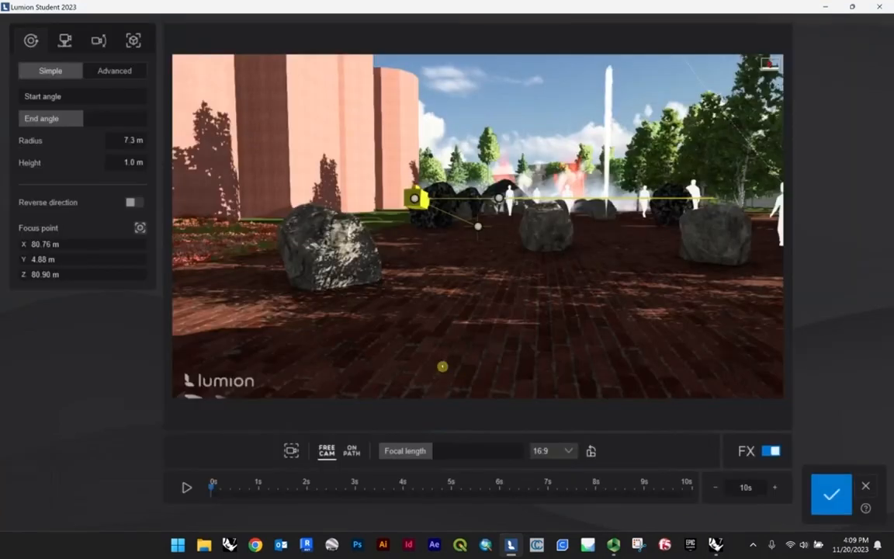
scroll(443, 210, down, 5)
right_drag(444, 210, 414, 208)
scroll(439, 304, down, 5)
click(64, 40)
Place the end point at about X 92.47 m, Z 66.02 m and the start point along the tree row, accept the clip, and preview it
drag(714, 107, 523, 233)
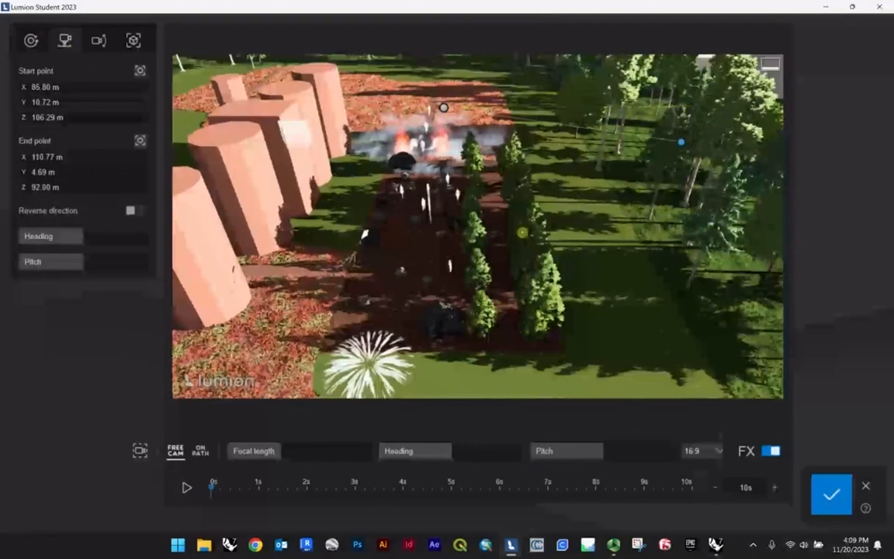
drag(489, 347, 503, 340)
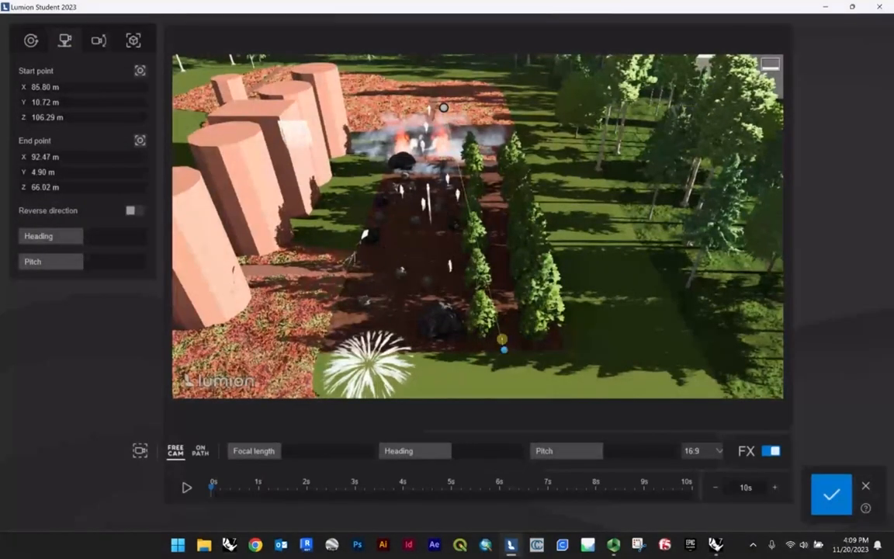
drag(444, 107, 492, 135)
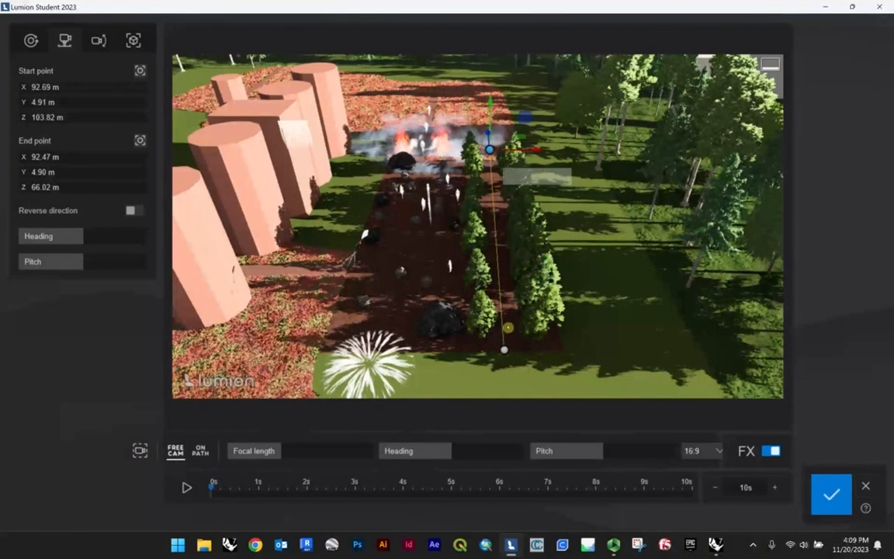
click(832, 494)
click(281, 360)
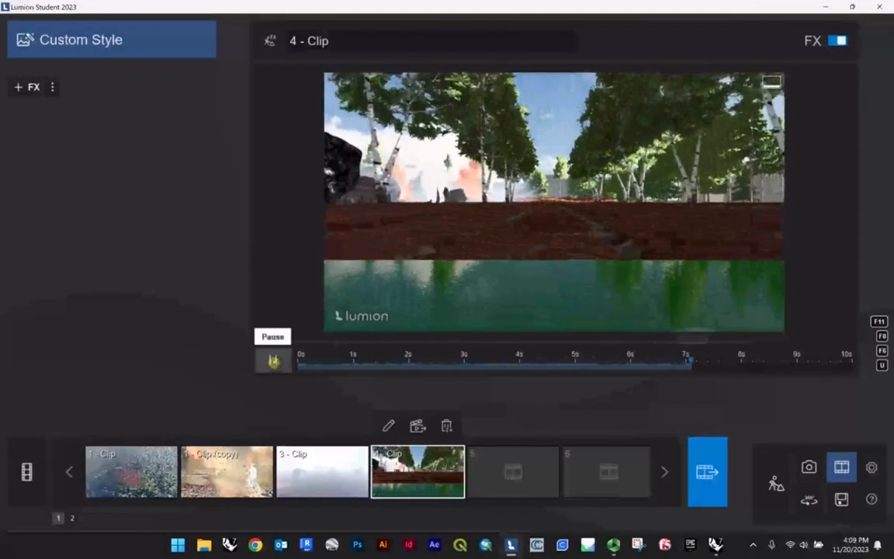
click(271, 360)
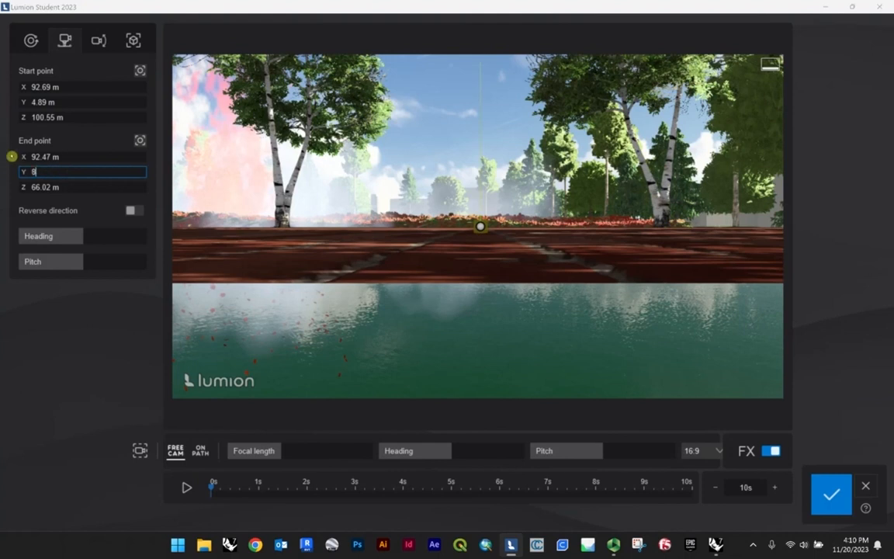
Raise the fourth clip's start and end points to Y 8 m and turn the camera heading to about -78.6°
click(59, 102)
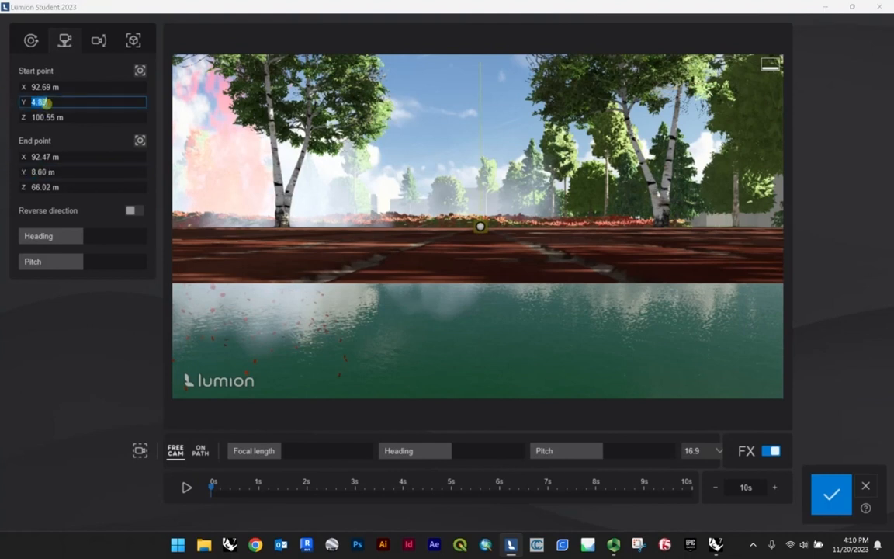
click(70, 91)
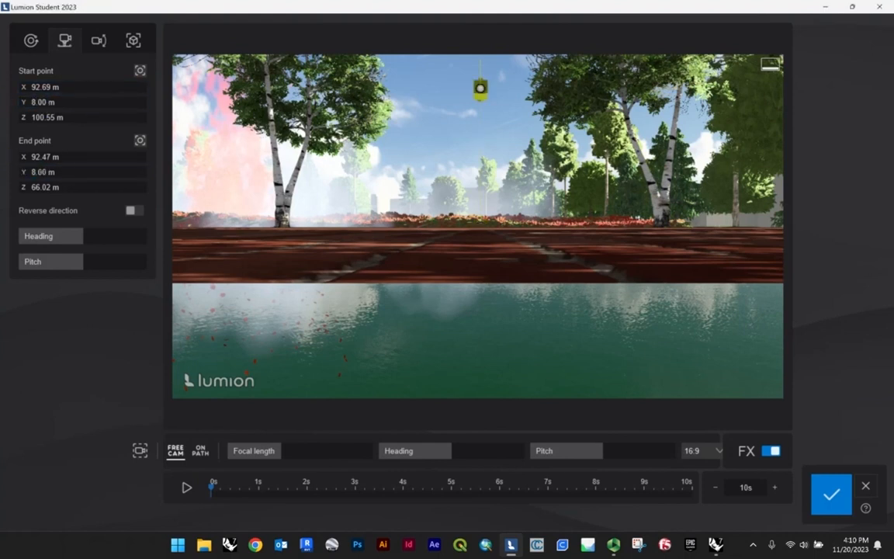
mouse_move(477, 226)
right_down()
mouse_move(485, 109)
mouse_move(477, 295)
right_up()
key(w)
key(s)
key(w)
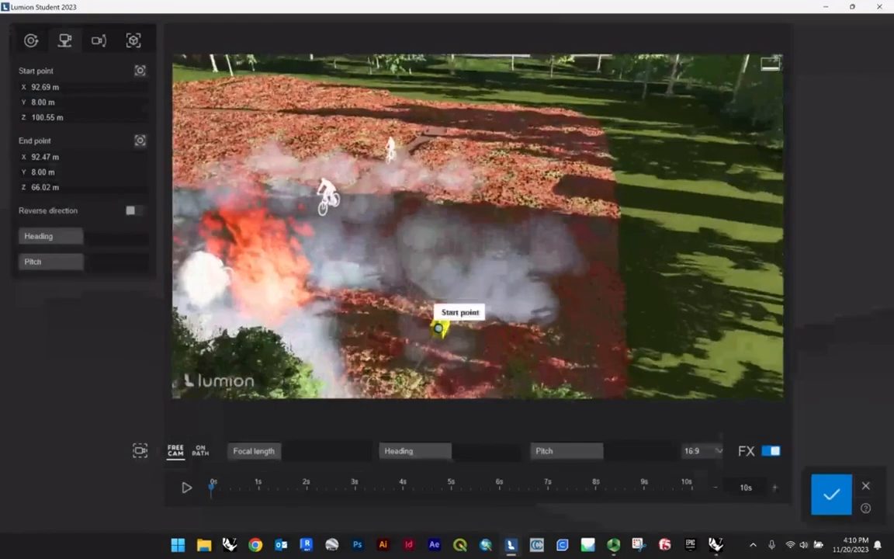
click(84, 242)
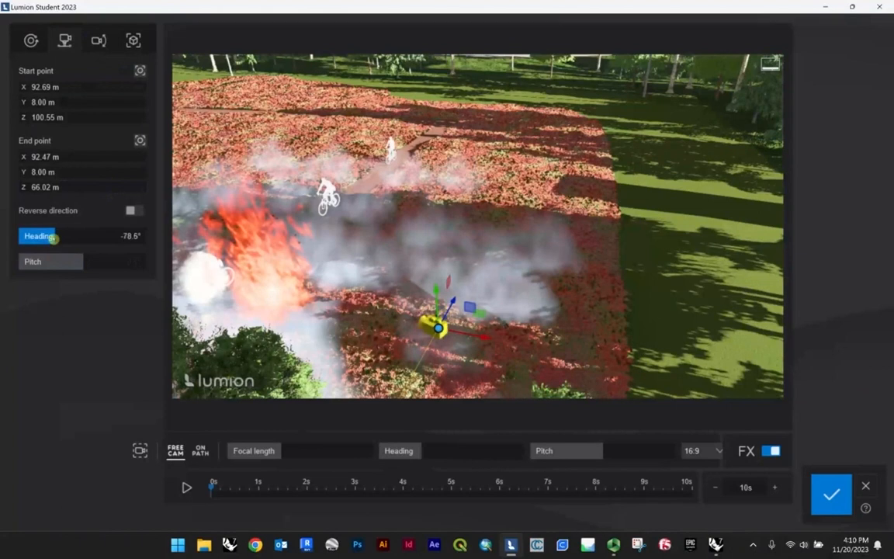
Fine-tune the path camera's heading, try a pitch of about 10.6°, and bring the pitch back close to level
key(s)
right_drag(621, 233, 576, 232)
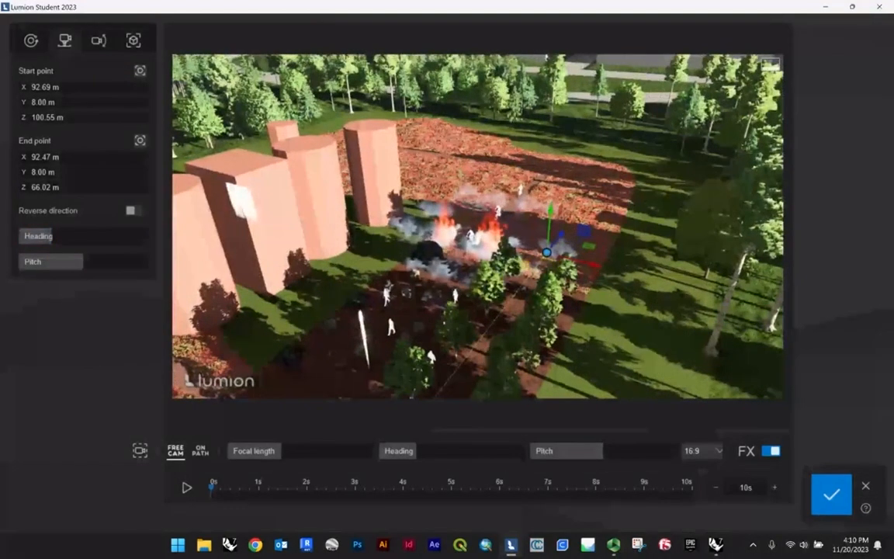
key(w)
right_drag(602, 250, 659, 281)
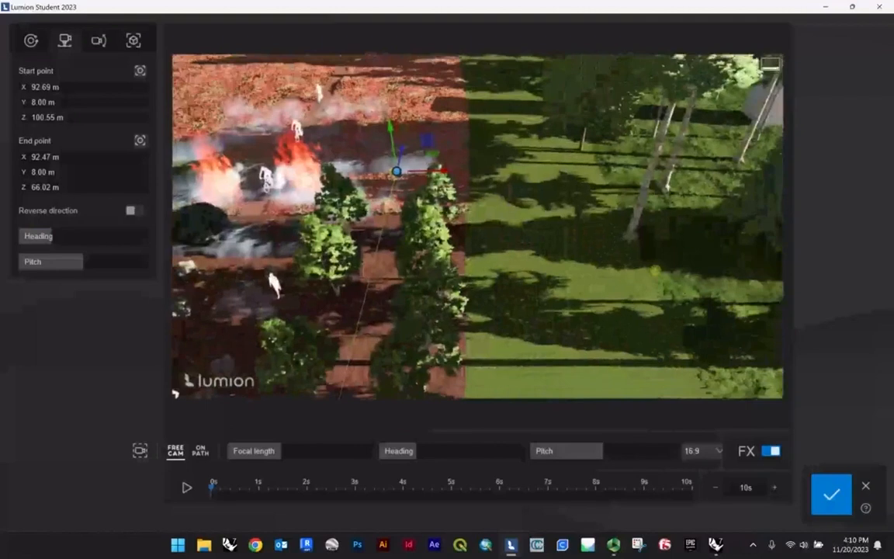
key(w)
right_drag(446, 260, 404, 213)
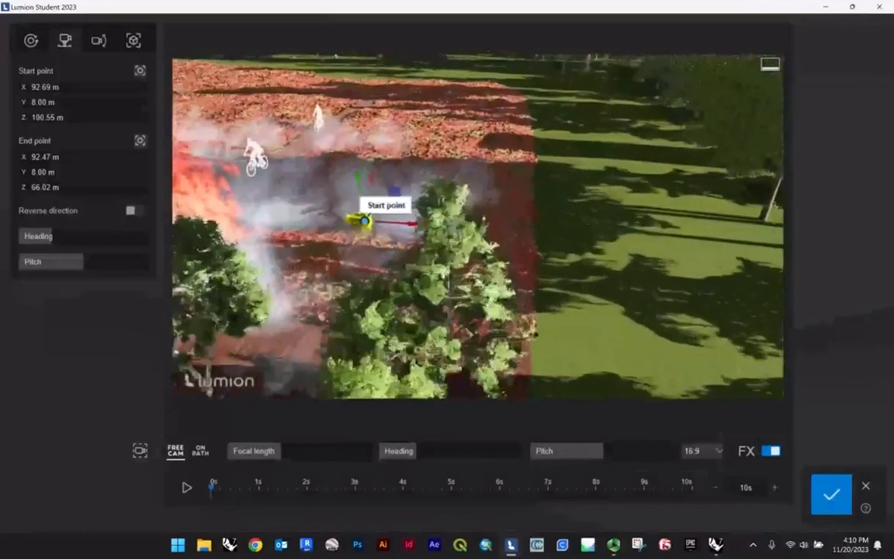
key(a)
key(w)
key(d)
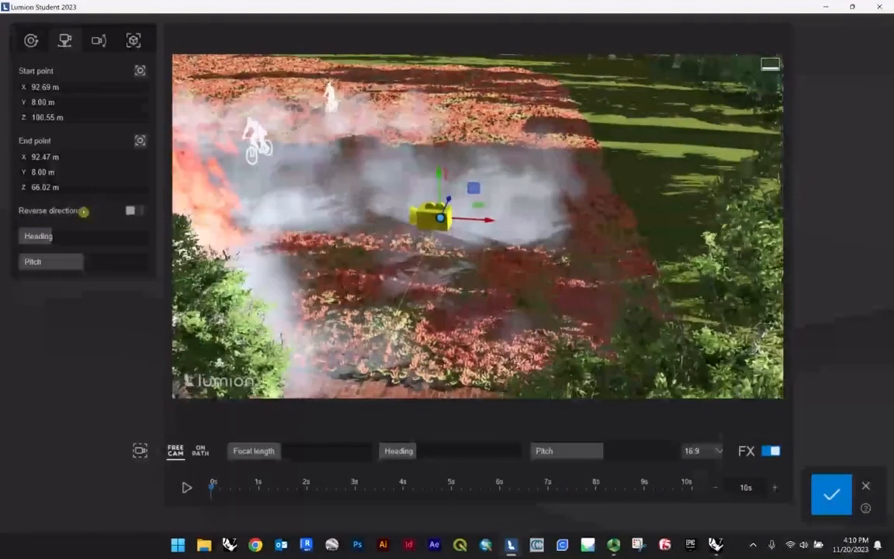
mouse_move(98, 241)
mouse_down()
mouse_move(144, 245)
mouse_move(88, 251)
mouse_up()
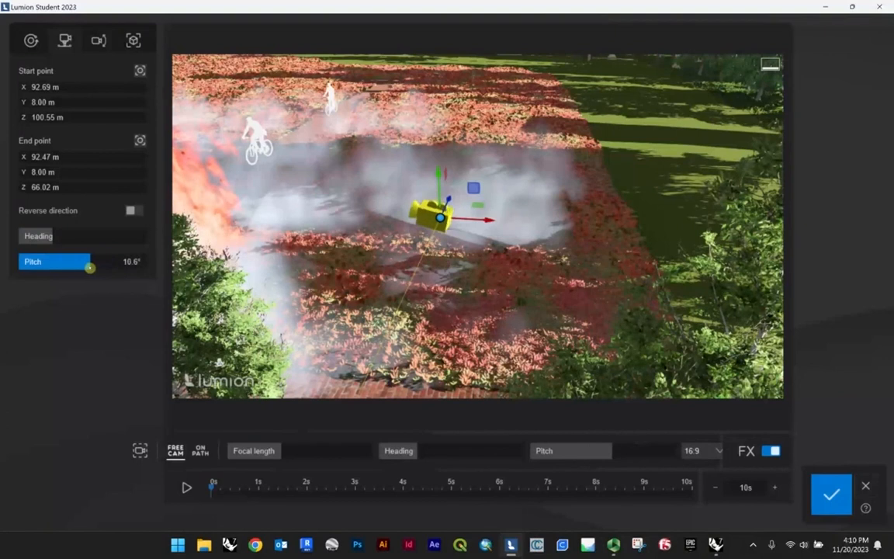
mouse_move(81, 267)
mouse_down()
mouse_move(36, 264)
mouse_move(65, 264)
mouse_up()
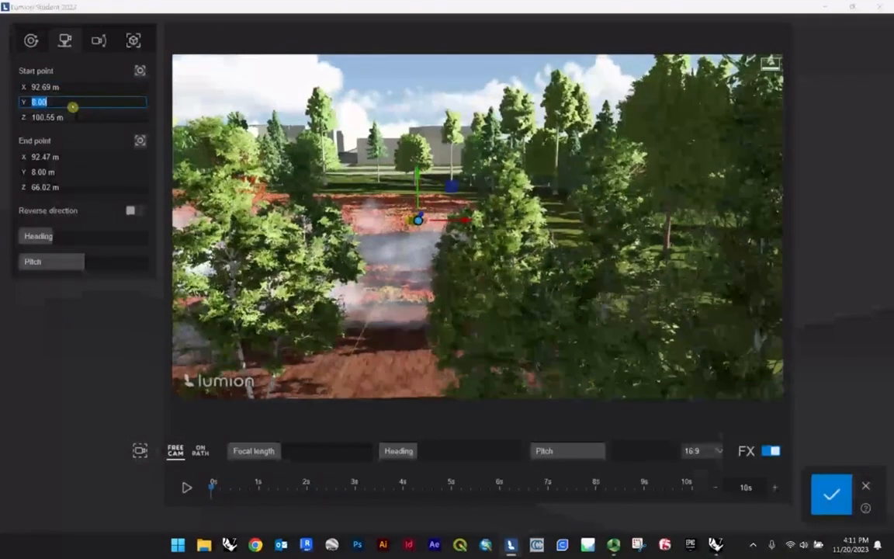
Lower the path's start and end points to Y 6 m and accept the fourth clip
click(73, 172)
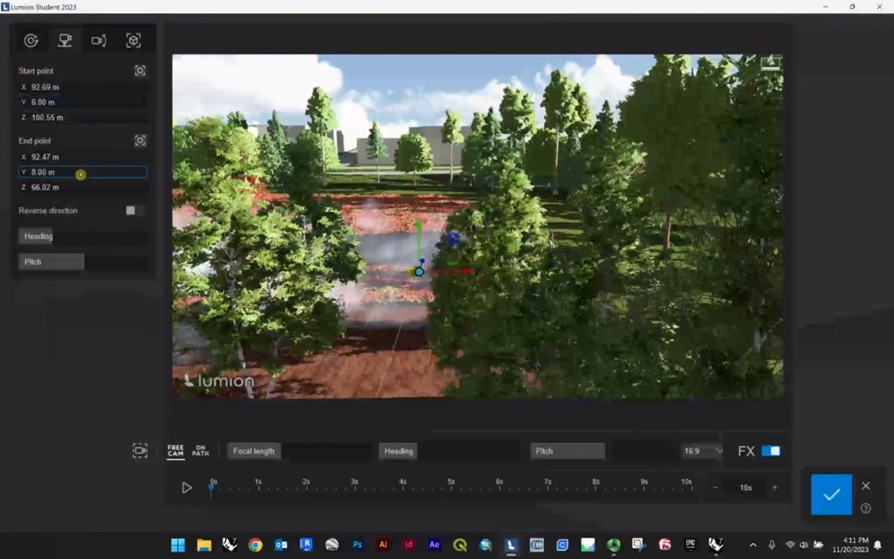
text(6)
key(Return)
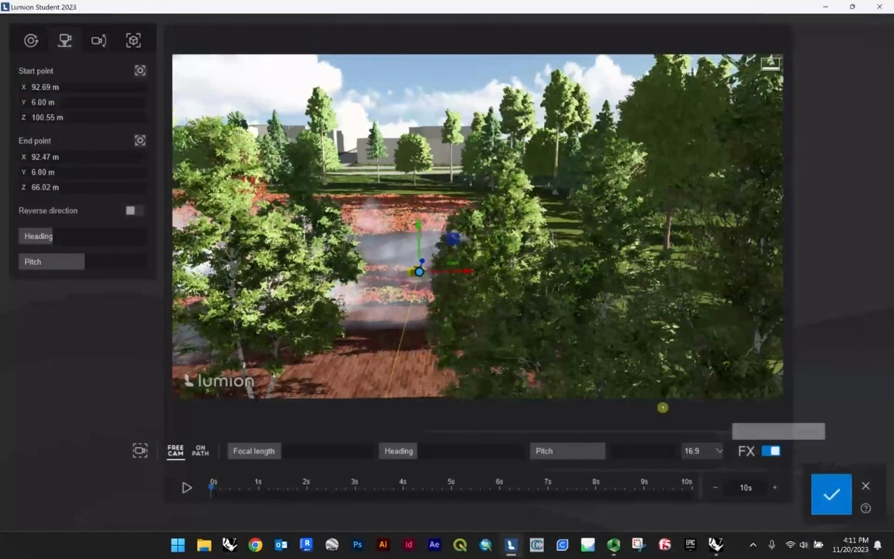
click(831, 494)
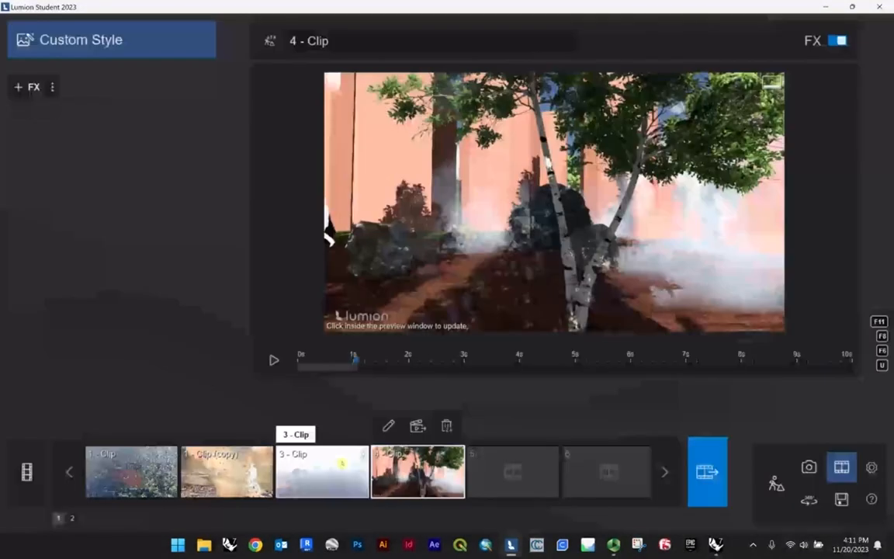
Copy the third clip's effects and paste them onto the fourth clip
click(363, 454)
click(336, 474)
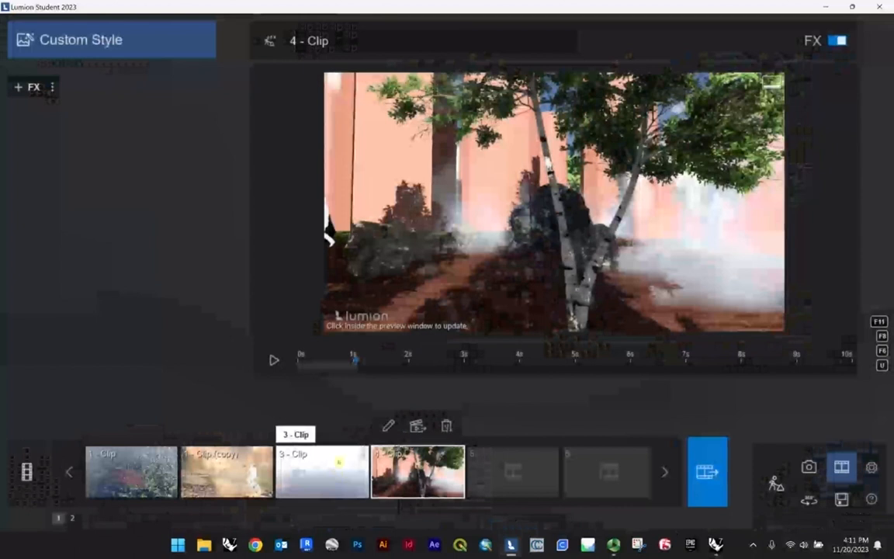
click(338, 444)
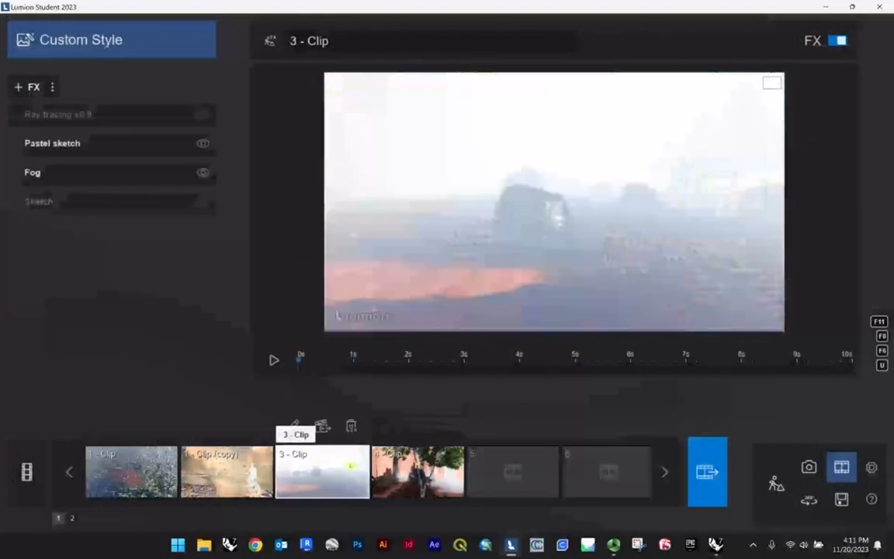
click(52, 88)
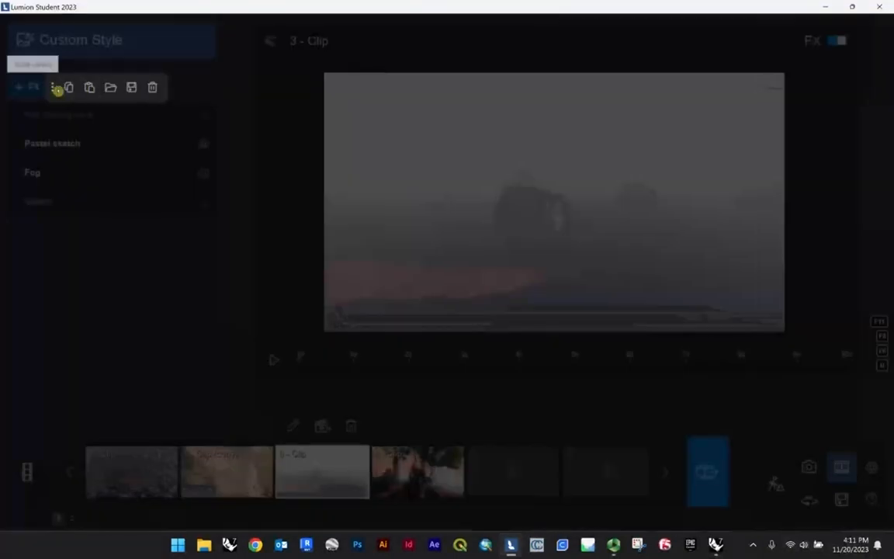
click(69, 88)
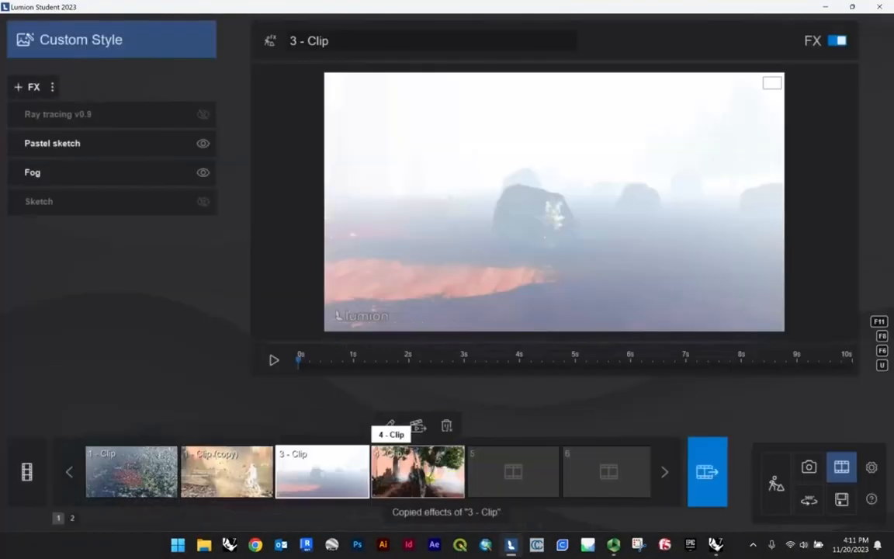
click(447, 442)
click(53, 87)
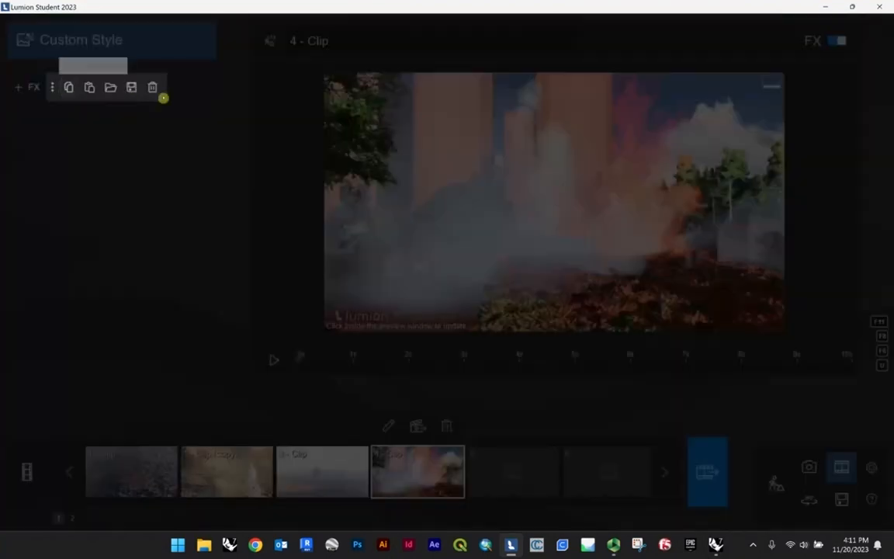
click(89, 87)
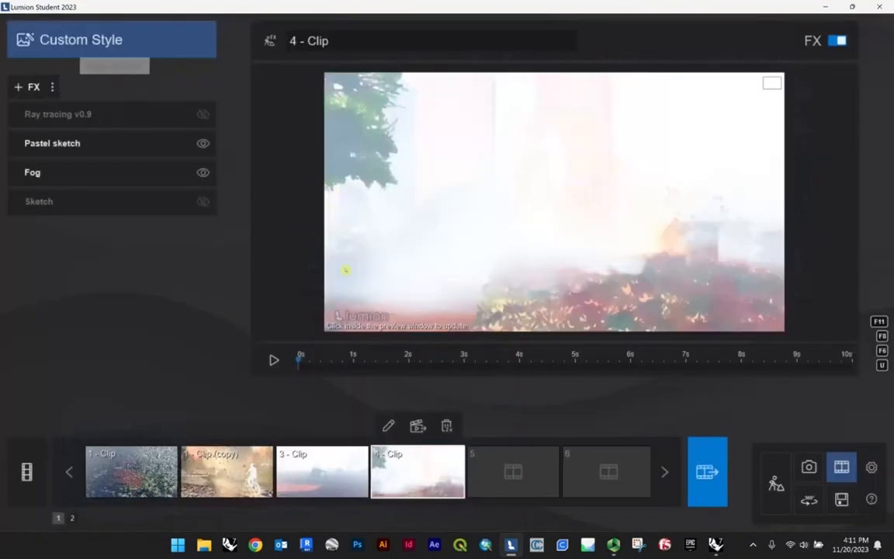
Preview the fourth clip with its pasted effects and return to the first clip
click(271, 361)
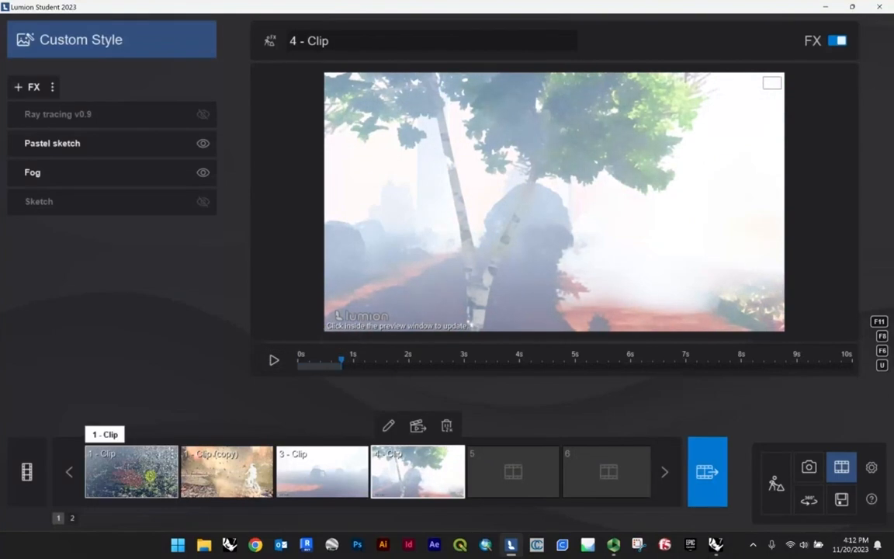
click(158, 485)
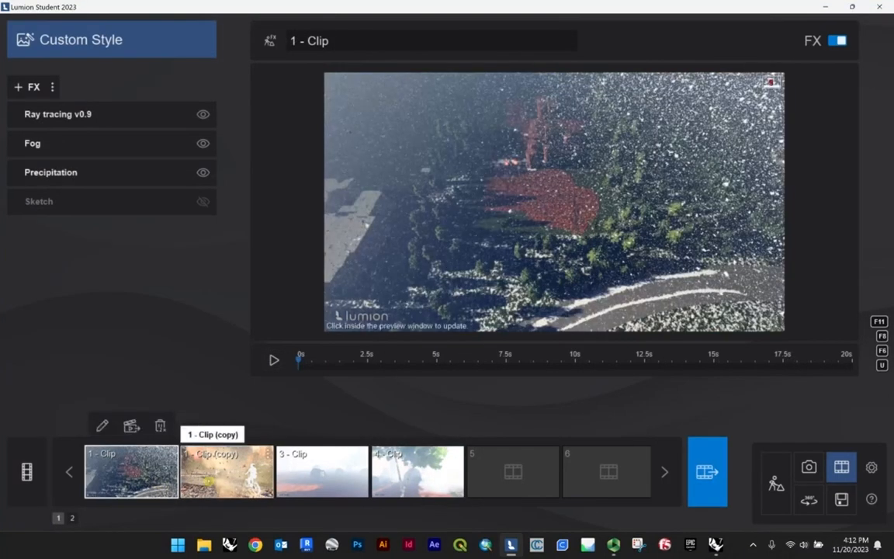
Review the second, third and fourth clips and their effects one after another
click(227, 477)
click(296, 480)
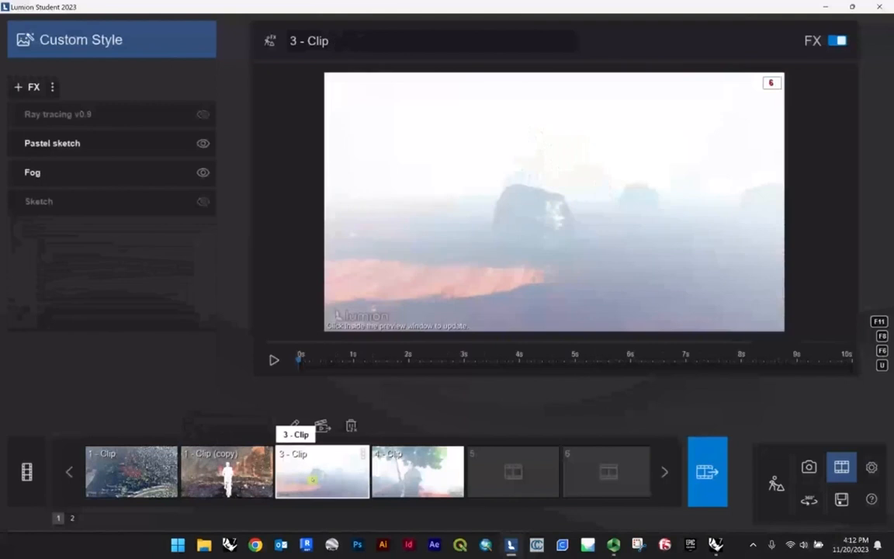
click(395, 466)
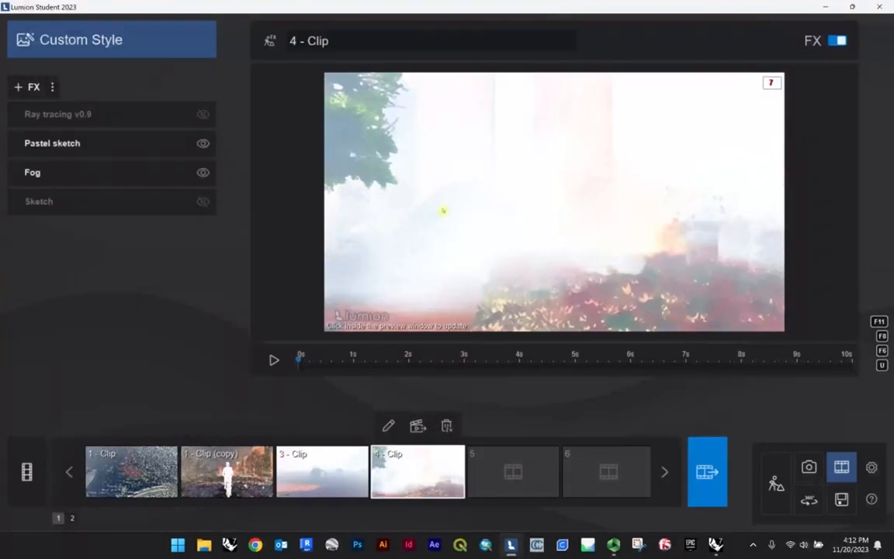
Open the movie render settings for individual clips and deselect the second, third and fourth clips
click(717, 460)
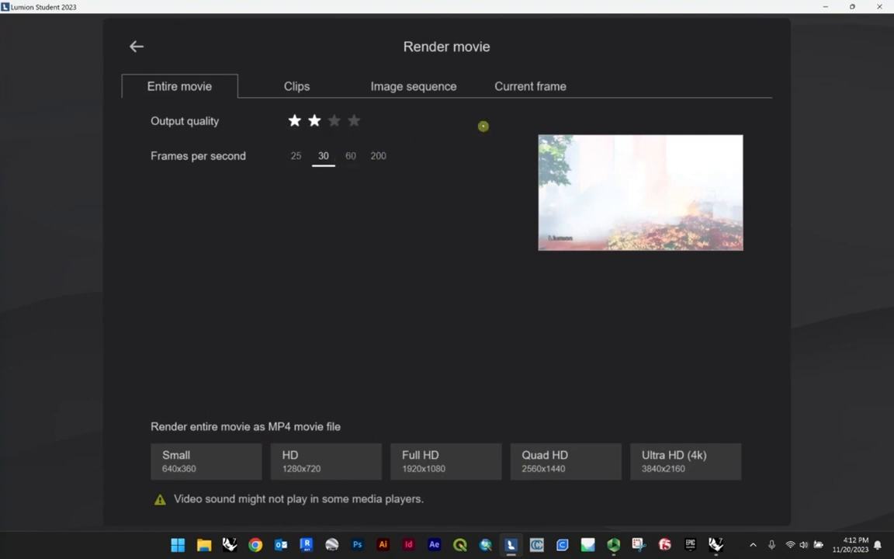
click(354, 120)
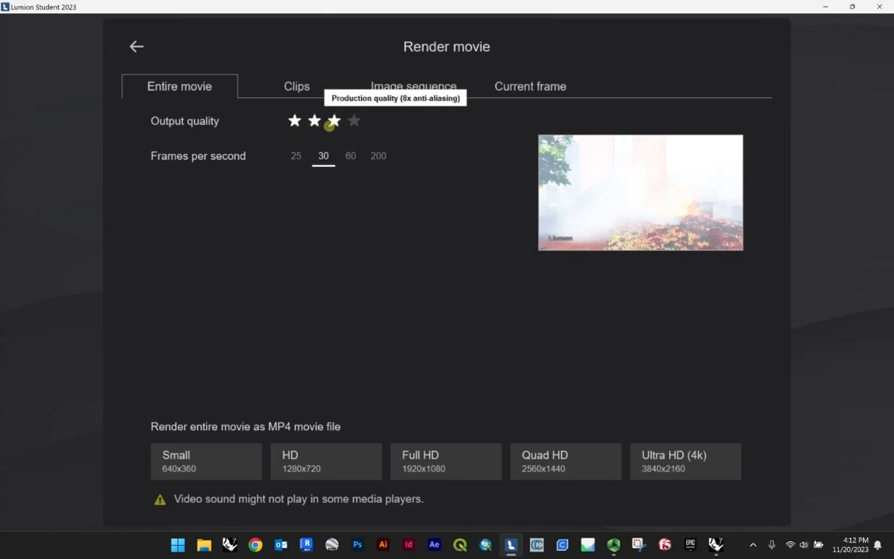
click(304, 91)
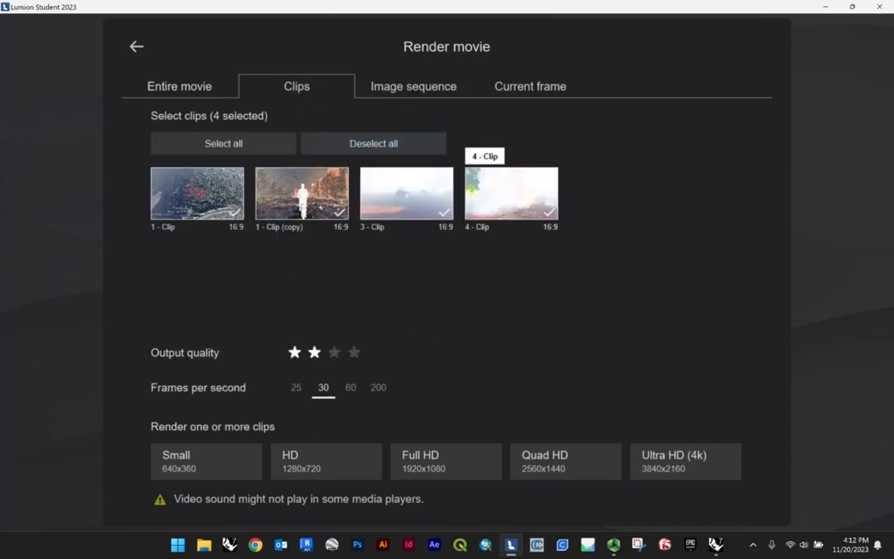
click(505, 206)
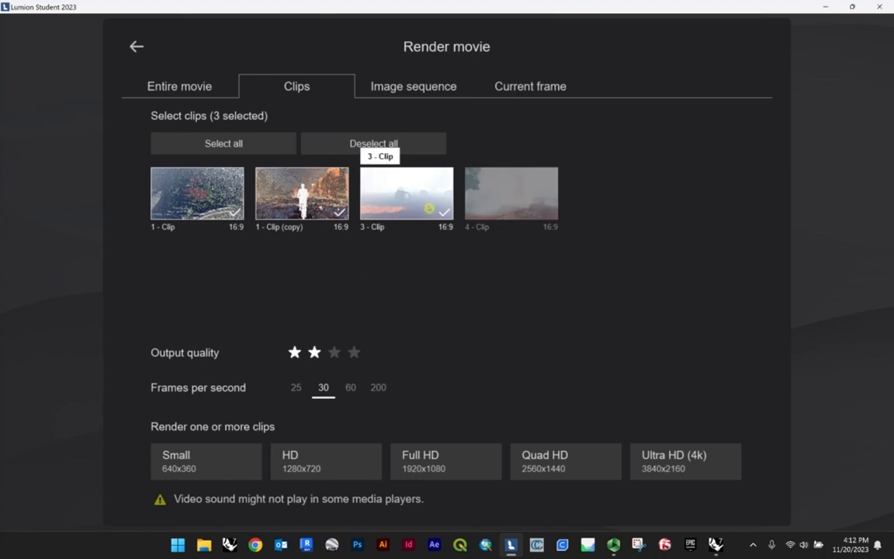
click(386, 192)
click(303, 198)
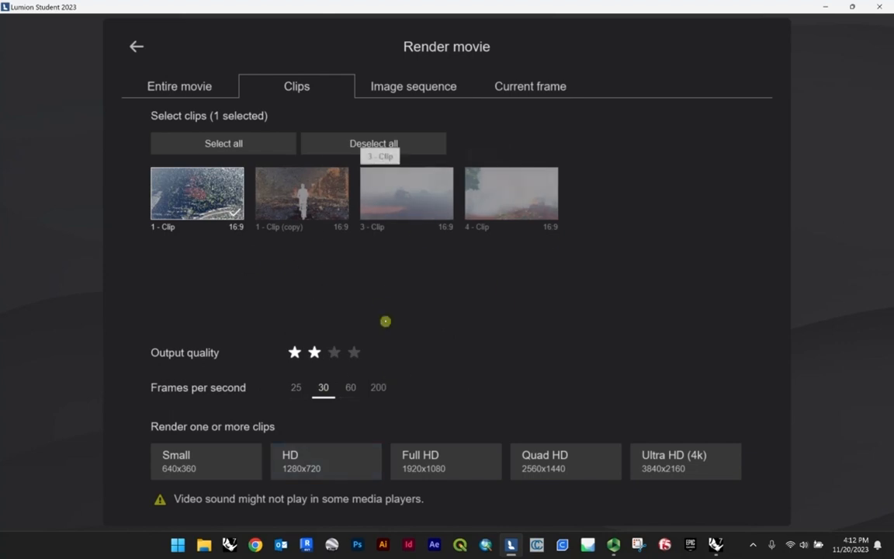
Render only the third clip in HD at 1280x720, saving it as an MP4 named test in the Desktop's A6 folder
click(361, 461)
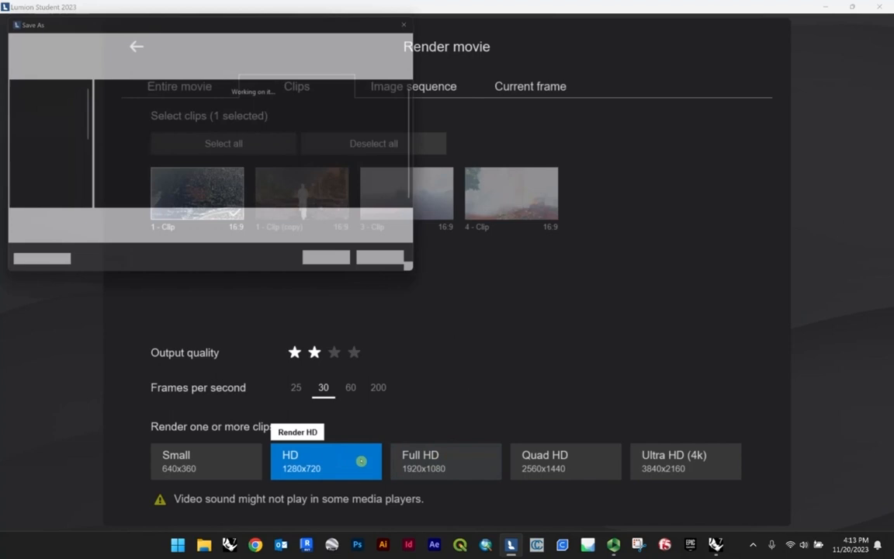
click(406, 274)
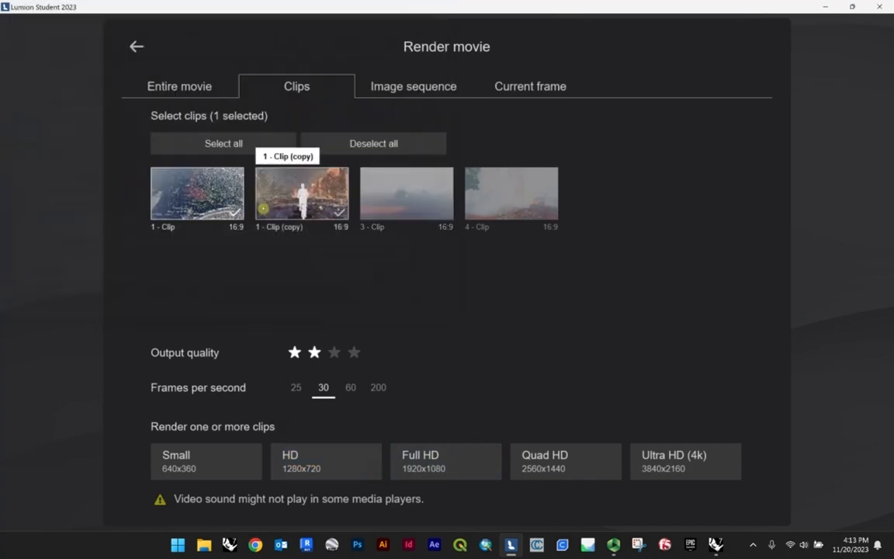
click(439, 203)
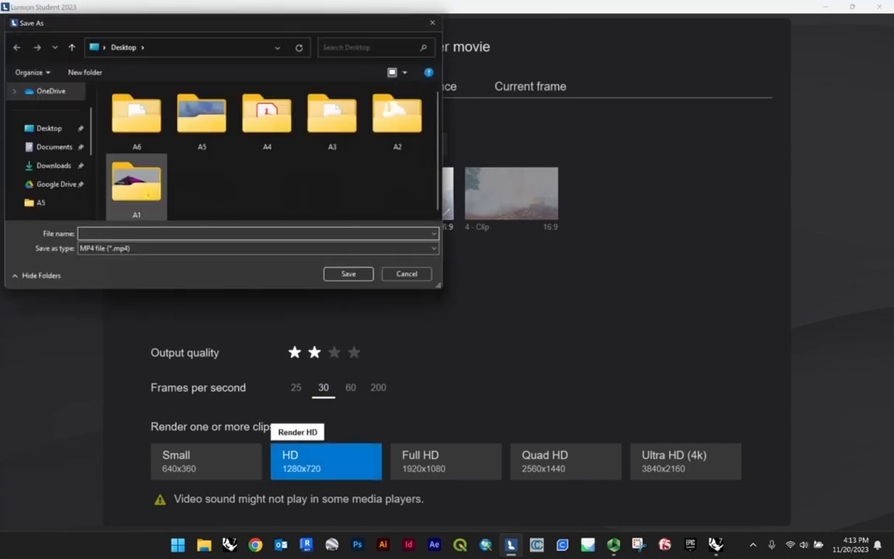
double_click(137, 116)
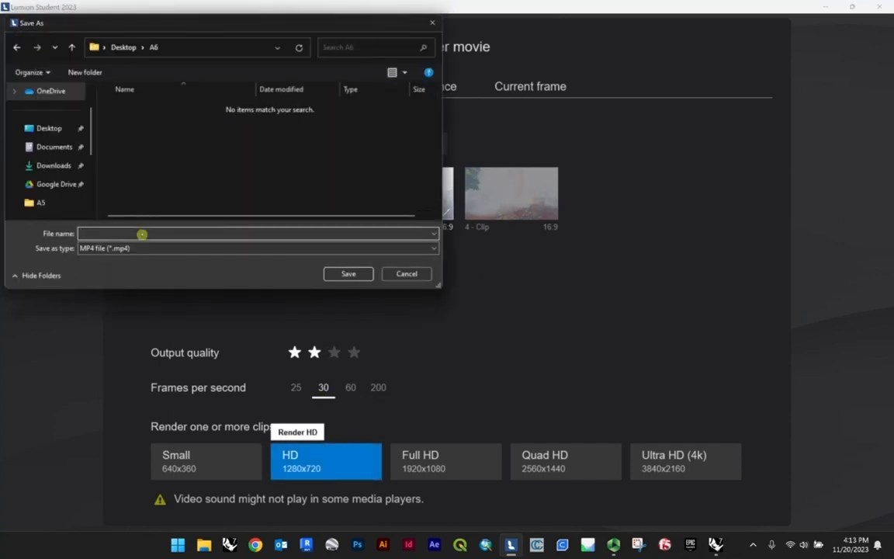
click(142, 234)
text(test)
key(Return)
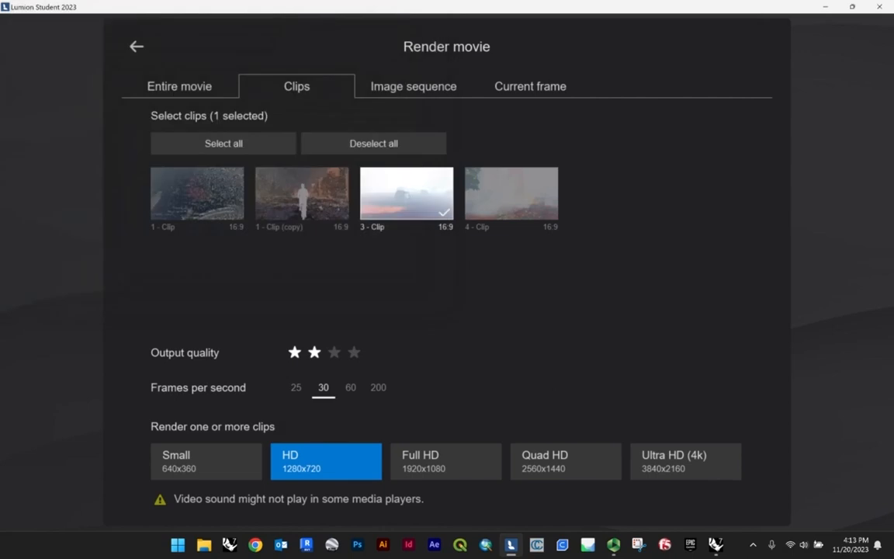